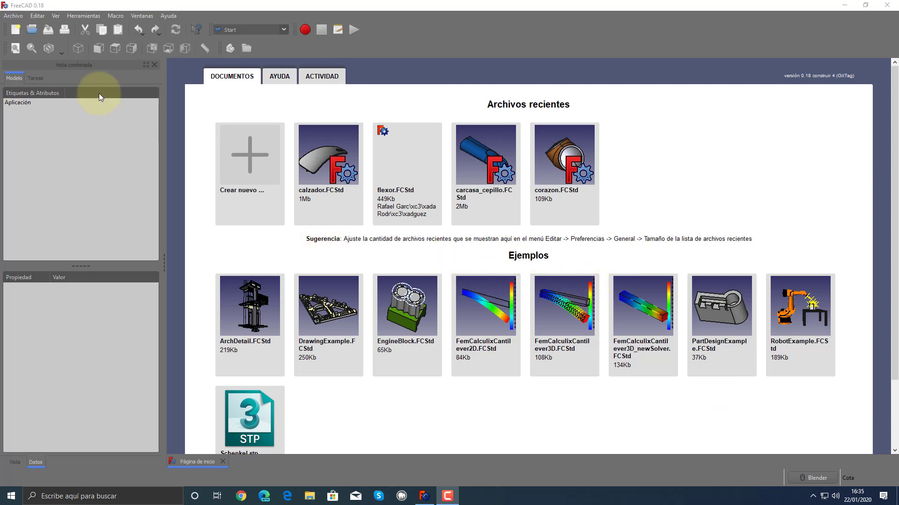
- Open pantalon.FCStd from the freecad work folder to load its two tube bodies
left_click(33, 30)
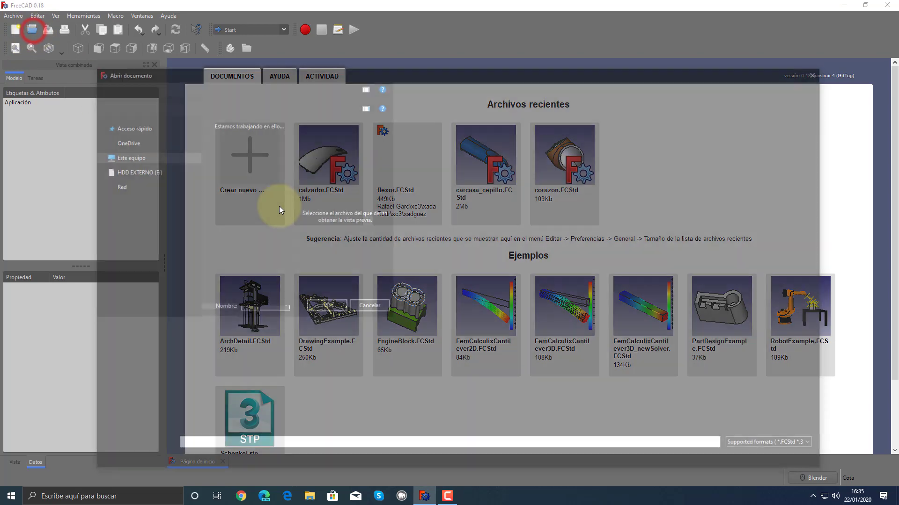
scroll(394, 281, "down", 3)
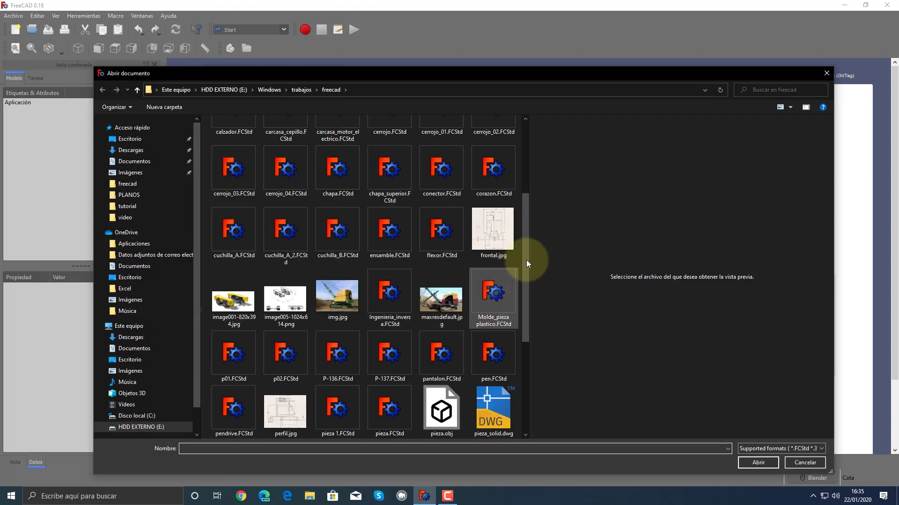
left_click_drag(529, 253, 517, 325)
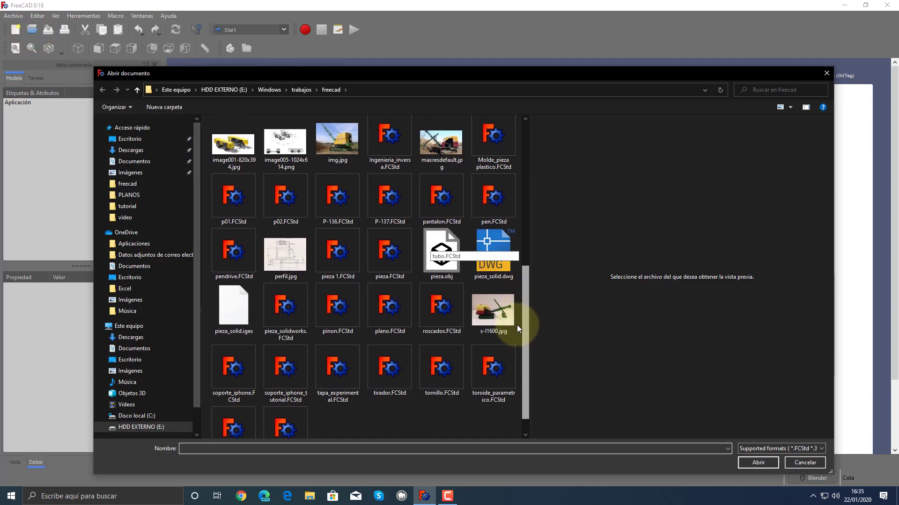
left_click(441, 193)
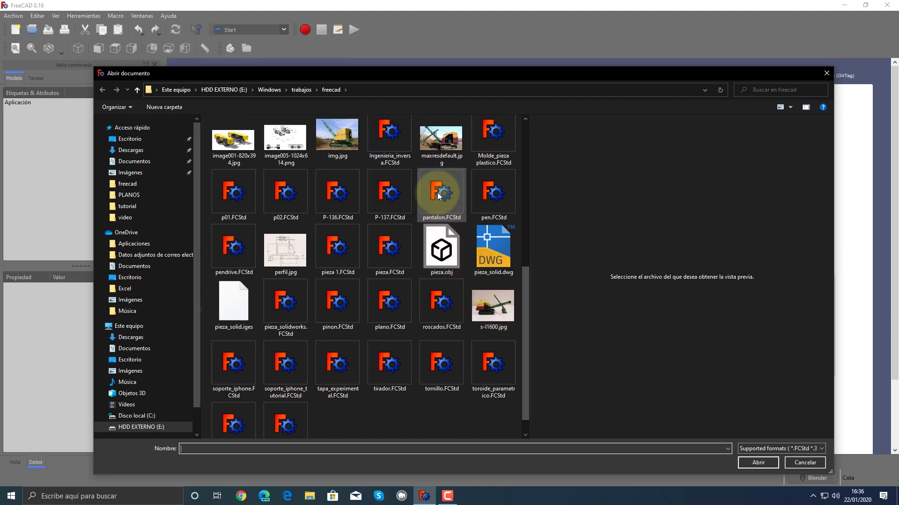
left_click(760, 462)
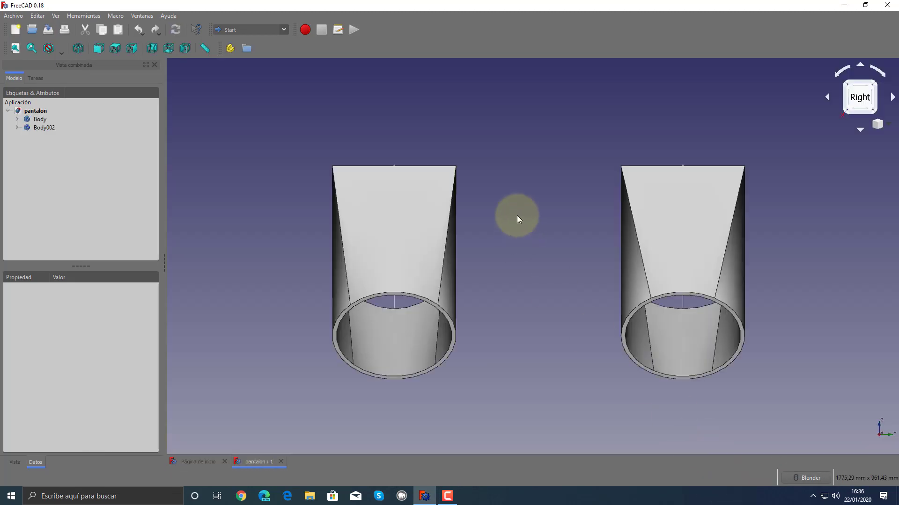
- Orbit the tubes upright, fit them to the view and switch to isometric
mouse_move(518, 216)
middle_mouse_down()
mouse_move(672, 271)
mouse_move(577, 245)
mouse_move(684, 266)
mouse_move(576, 249)
middle_mouse_up()
scroll(511, 216, "down", 3)
mouse_move(473, 140)
middle_mouse_down()
mouse_move(427, 132)
mouse_move(446, 155)
middle_mouse_up()
left_click(15, 48)
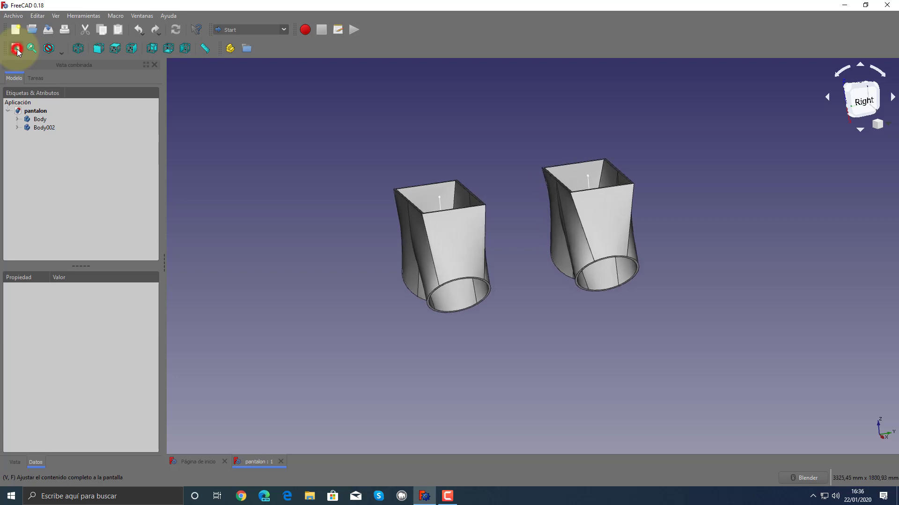
left_click(79, 48)
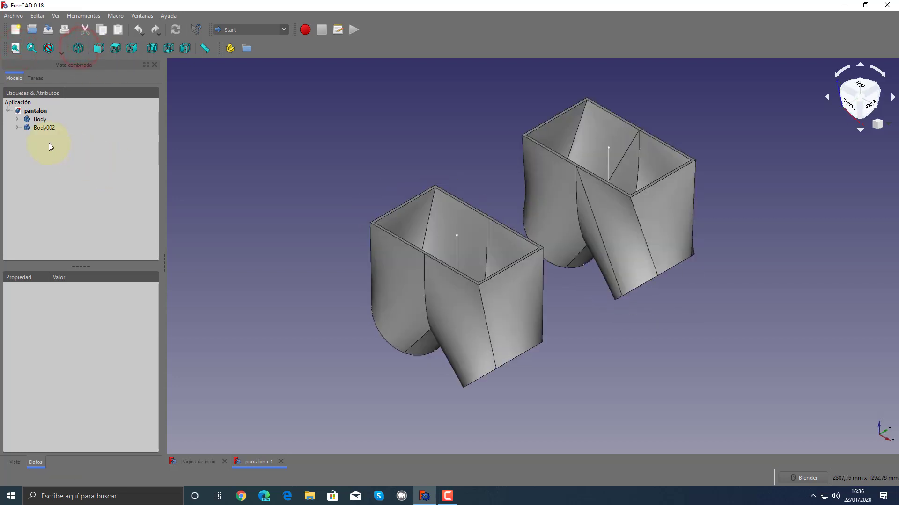
- Hide the CopySketch012, CopySketch013 and Body sketch lines from the model tree
left_click(16, 127)
left_click(61, 152)
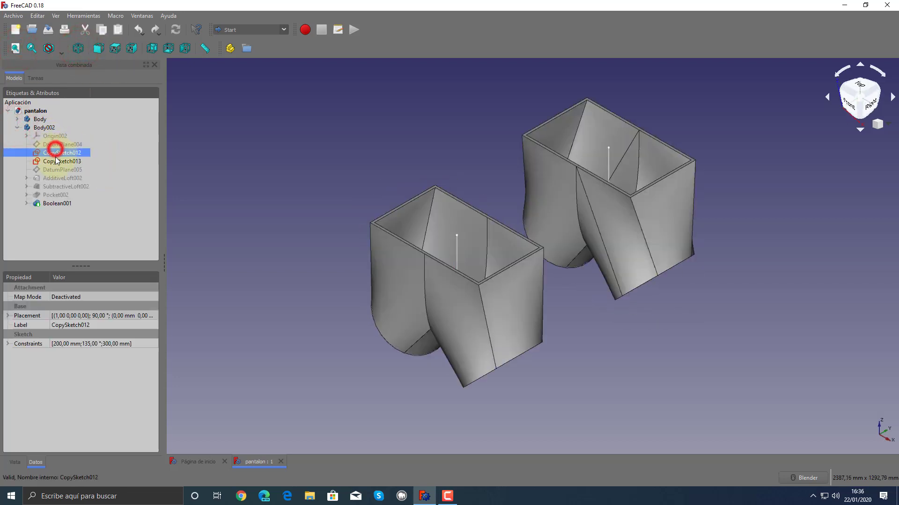
key("space")
key("space")
left_click(18, 128)
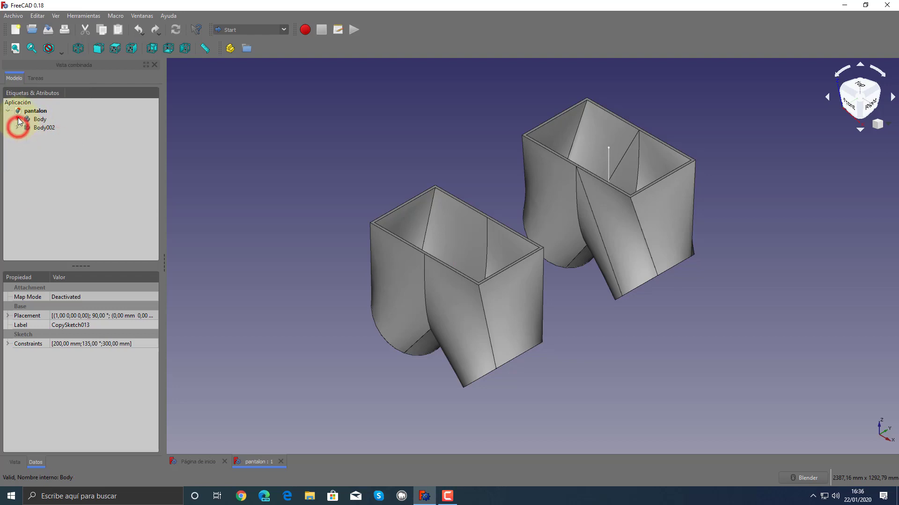
left_click(49, 135)
left_click(17, 119)
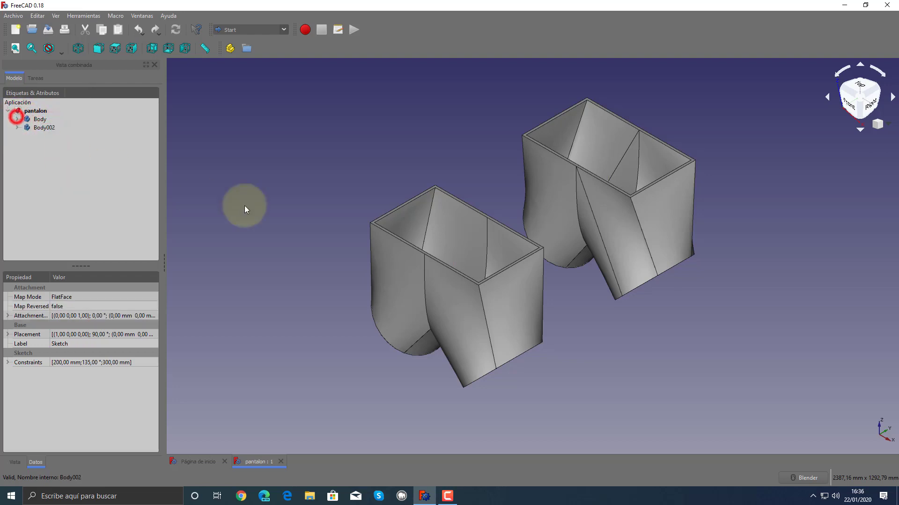
left_click(237, 206)
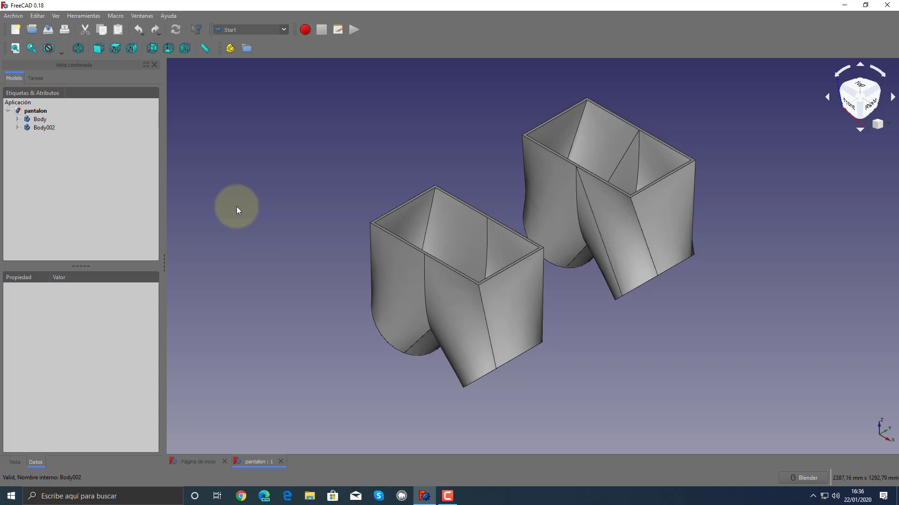
middle_click_drag(269, 254, 258, 249)
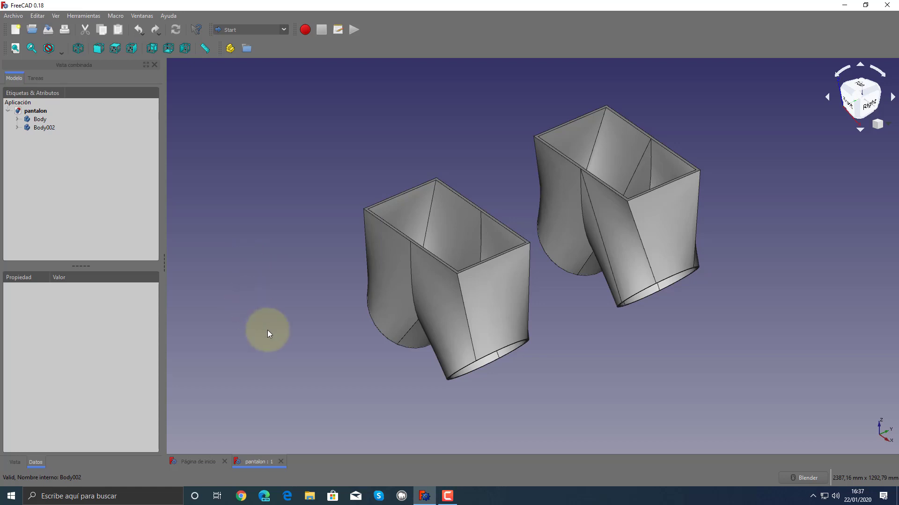
left_click(55, 16)
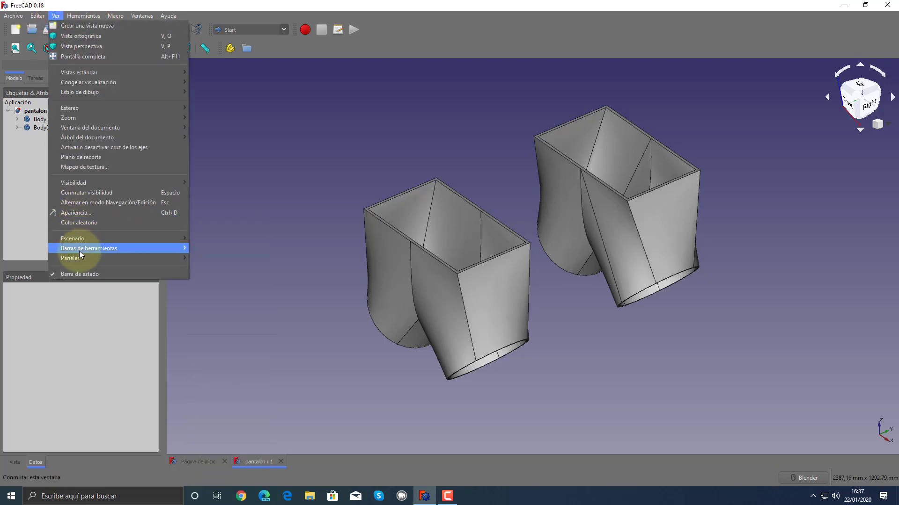
mouse_move(85, 258)
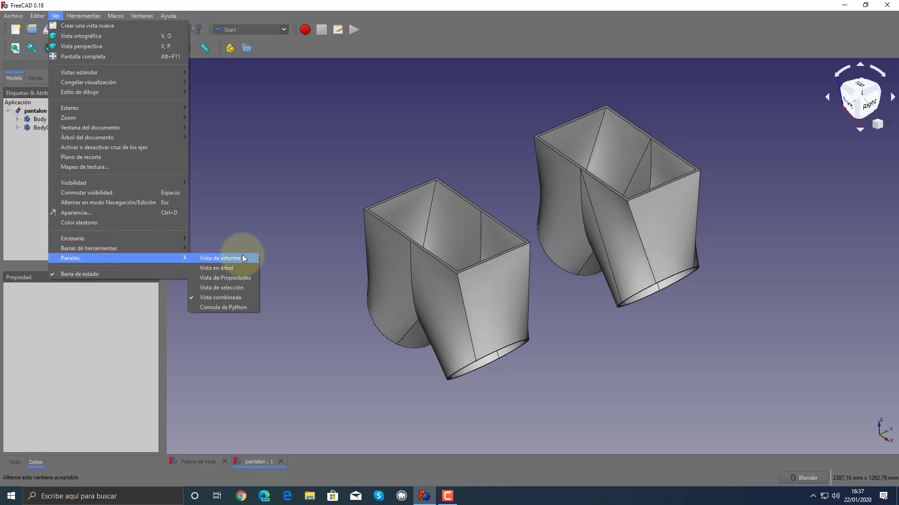
left_click(238, 307)
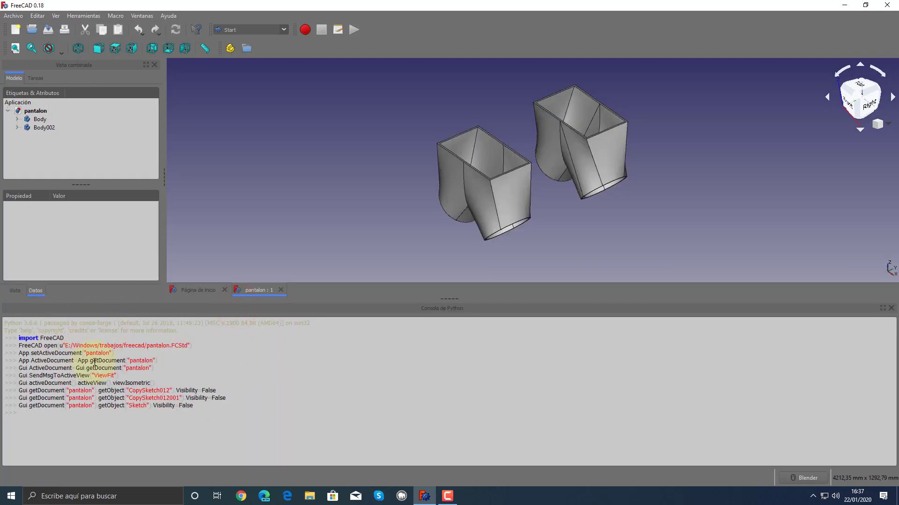
mouse_move(38, 353)
left_mouse_down()
mouse_move(18, 337)
mouse_move(209, 417)
left_mouse_up()
left_click(226, 420)
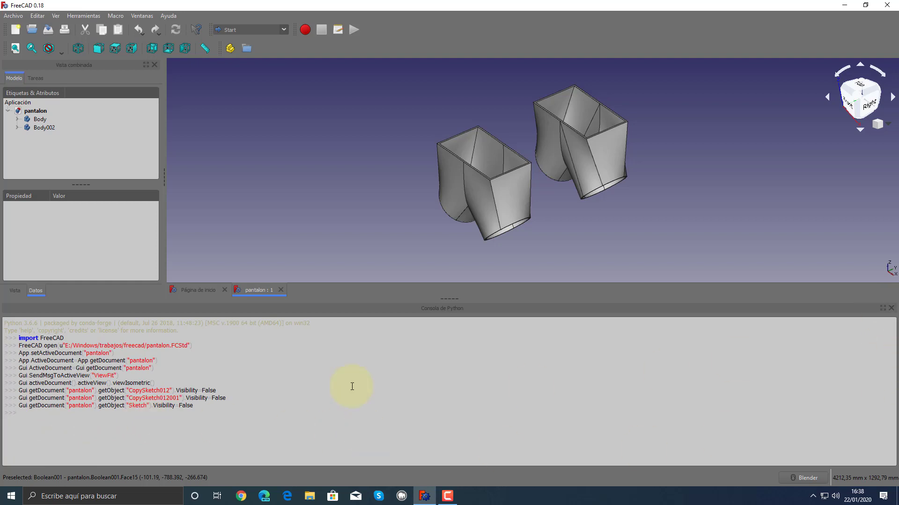
left_click(891, 308)
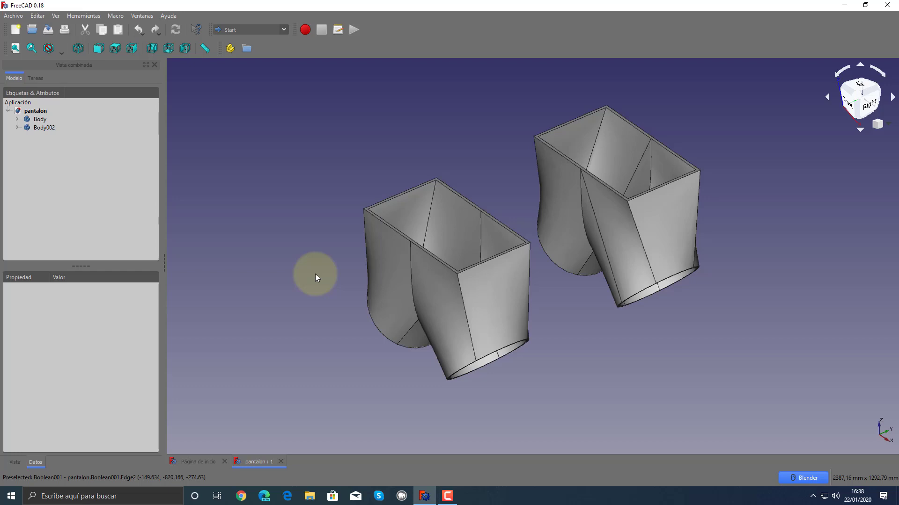
mouse_move(315, 274)
middle_mouse_down()
mouse_move(327, 257)
mouse_move(281, 291)
mouse_move(455, 152)
mouse_move(456, 128)
mouse_move(489, 139)
mouse_move(518, 225)
middle_mouse_up()
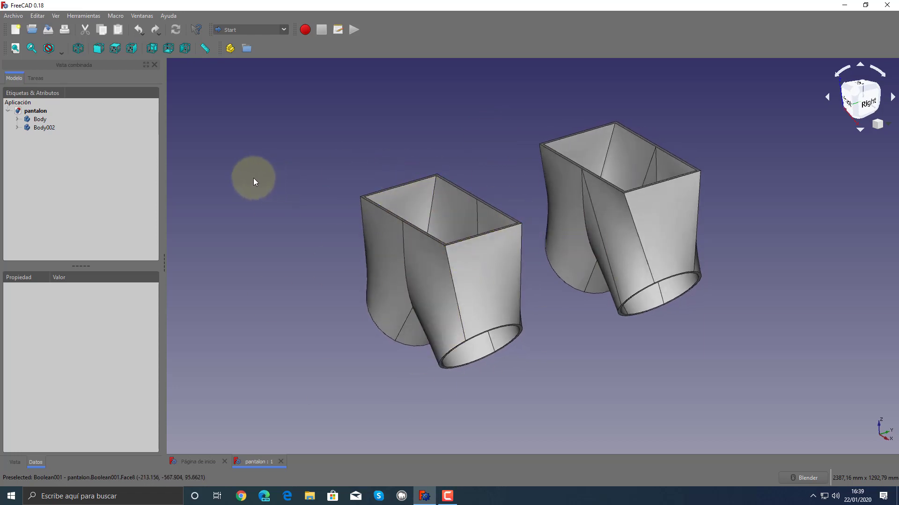
- Select Body in the model tree and look through its context menu
left_click(39, 121)
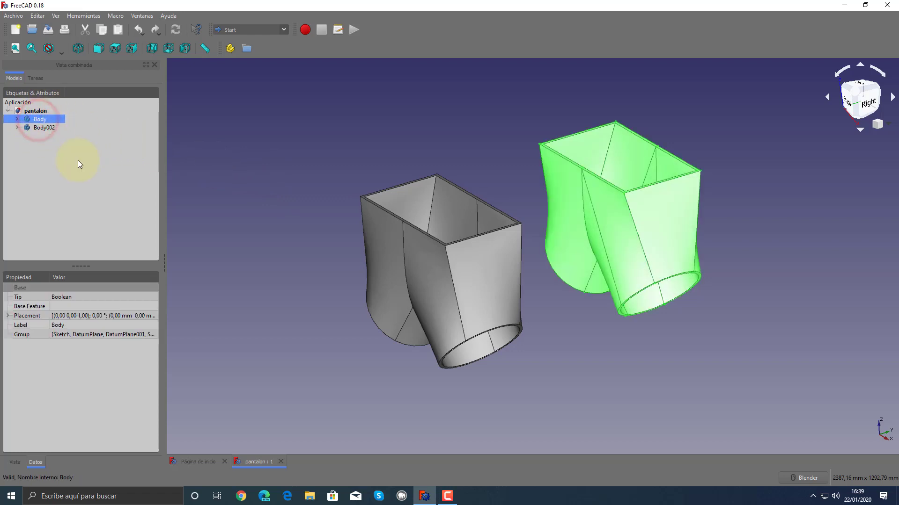
right_click(39, 120)
right_click(33, 119)
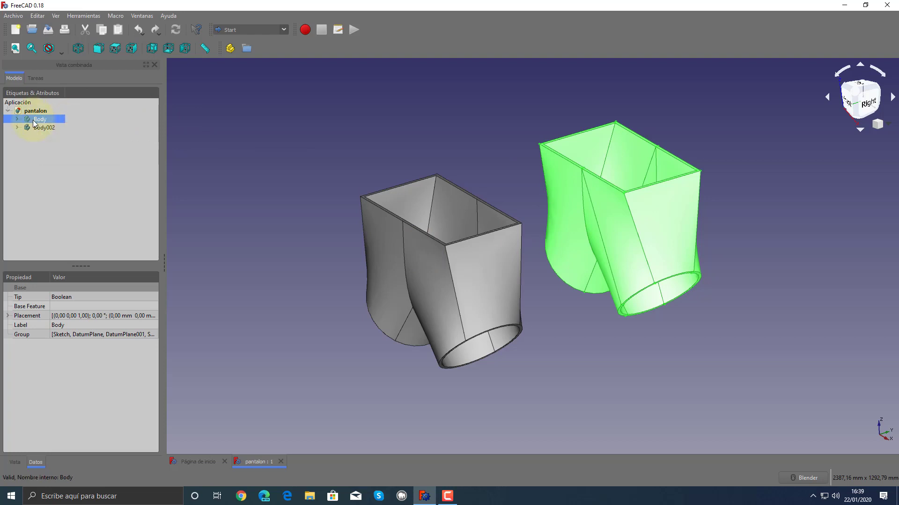
left_click(119, 119)
right_click(42, 119)
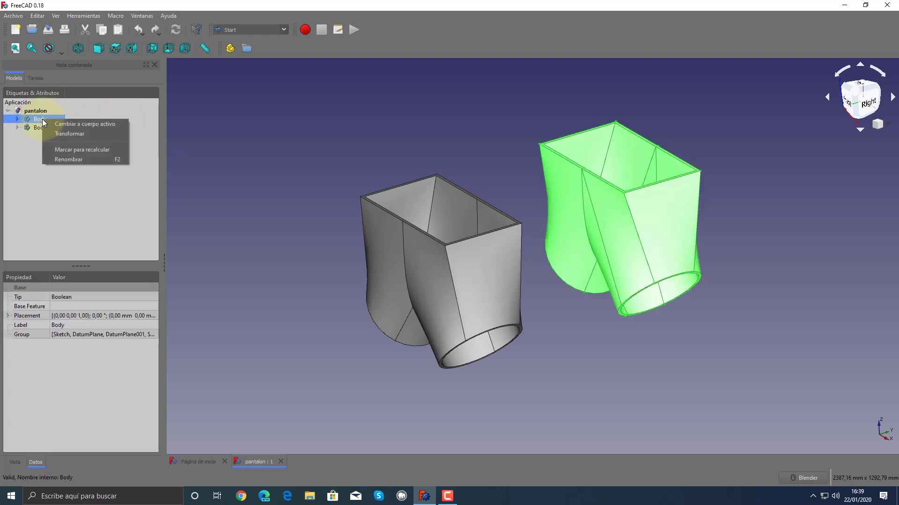
left_click(271, 184)
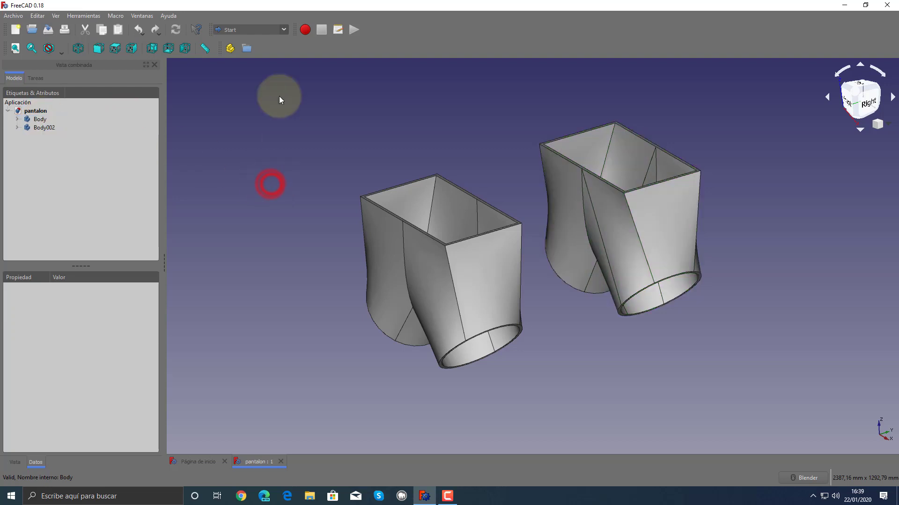
- Switch to Part Design and apply Color aleatorio to Body, turning it dark green
left_click(284, 29)
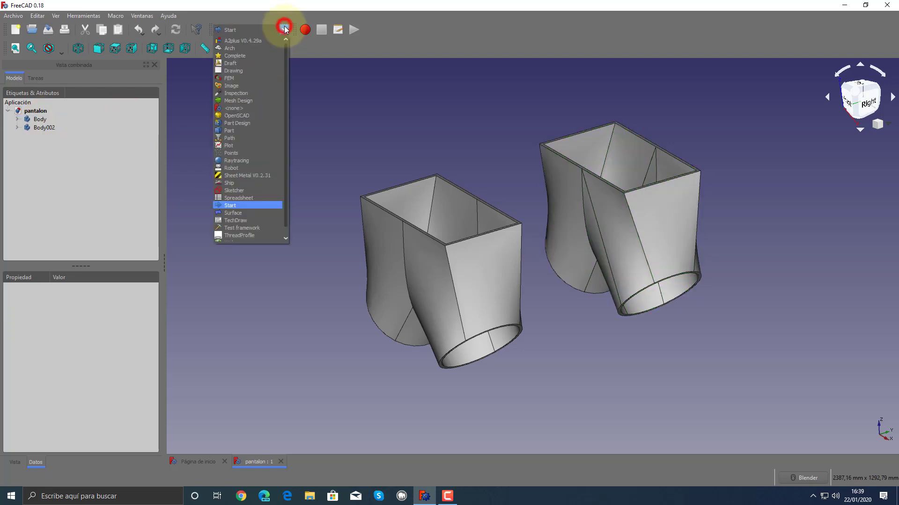
left_click(248, 122)
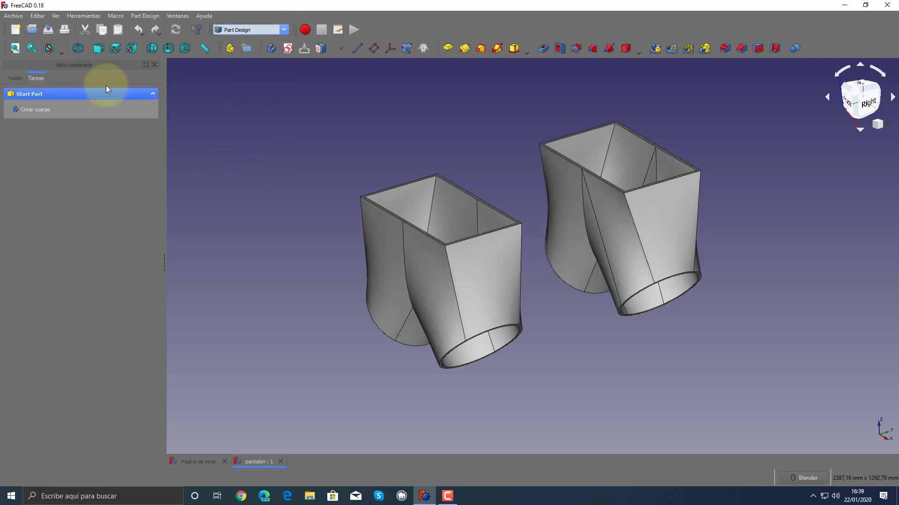
left_click(18, 77)
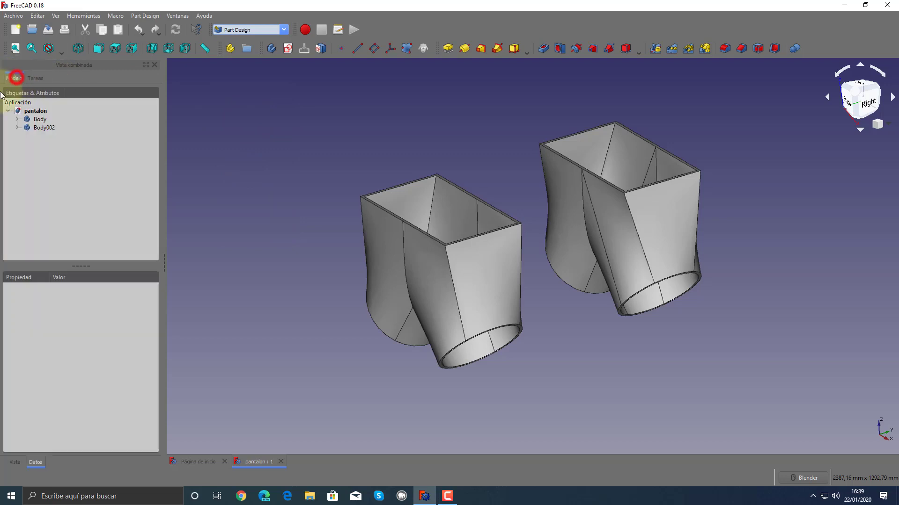
right_click(41, 117)
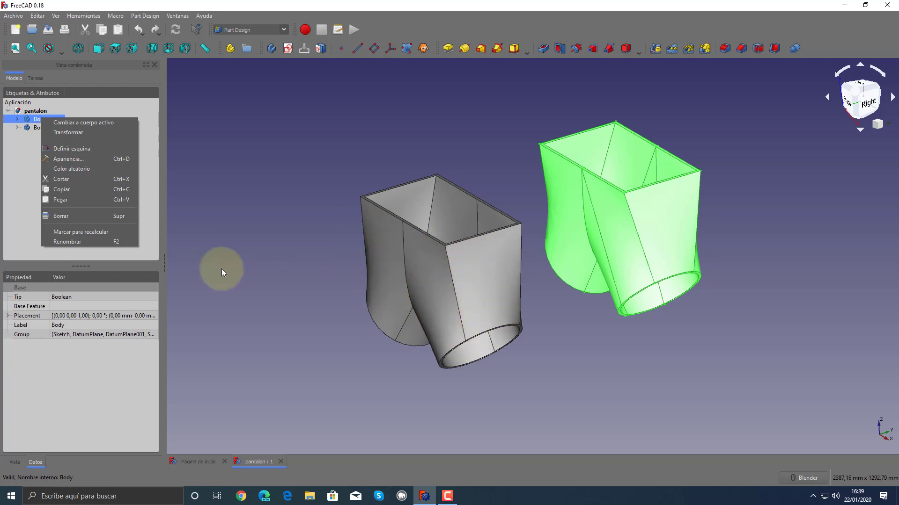
left_click(79, 170)
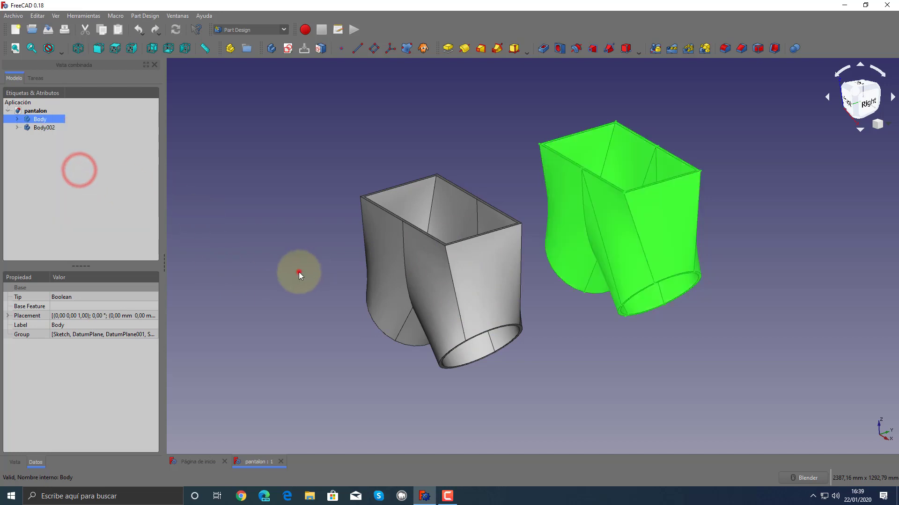
left_click(298, 272)
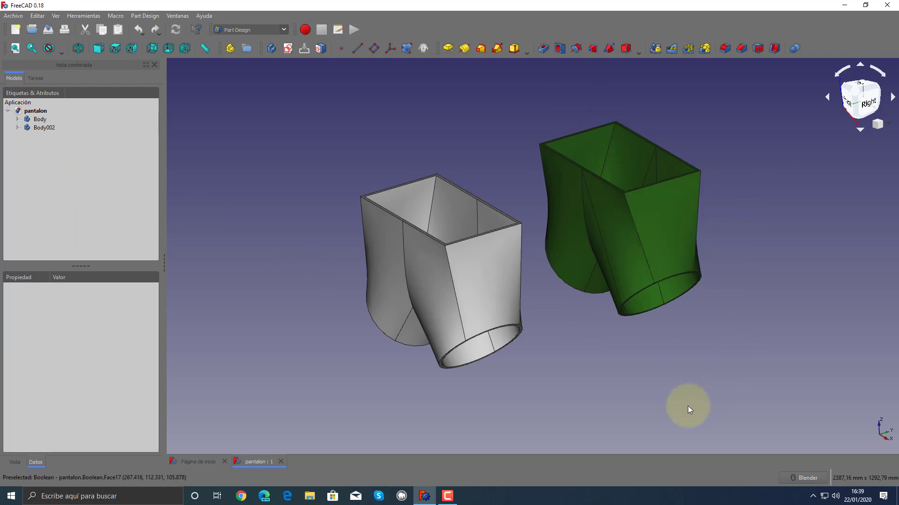
- Reroll Body's random colour to magenta and orbit to view it from the front
left_click(36, 120)
right_click(37, 121)
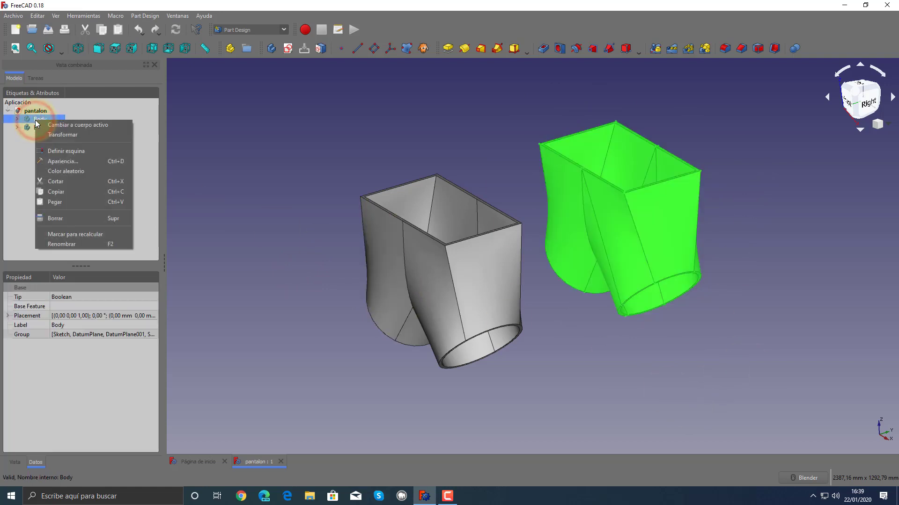
left_click(44, 169)
left_click(255, 238)
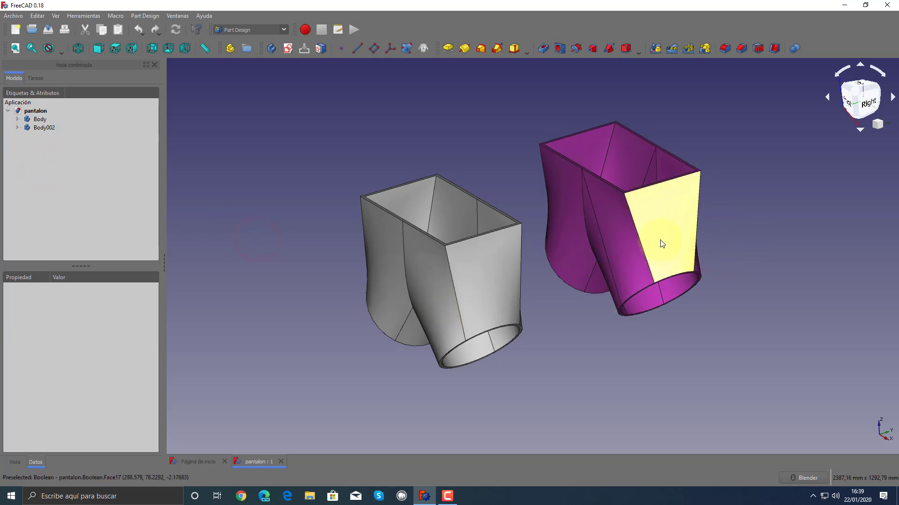
mouse_move(605, 262)
middle_mouse_down()
mouse_move(586, 347)
mouse_move(638, 350)
mouse_move(758, 215)
mouse_move(796, 210)
mouse_move(692, 217)
mouse_move(757, 237)
mouse_move(731, 246)
middle_mouse_up()
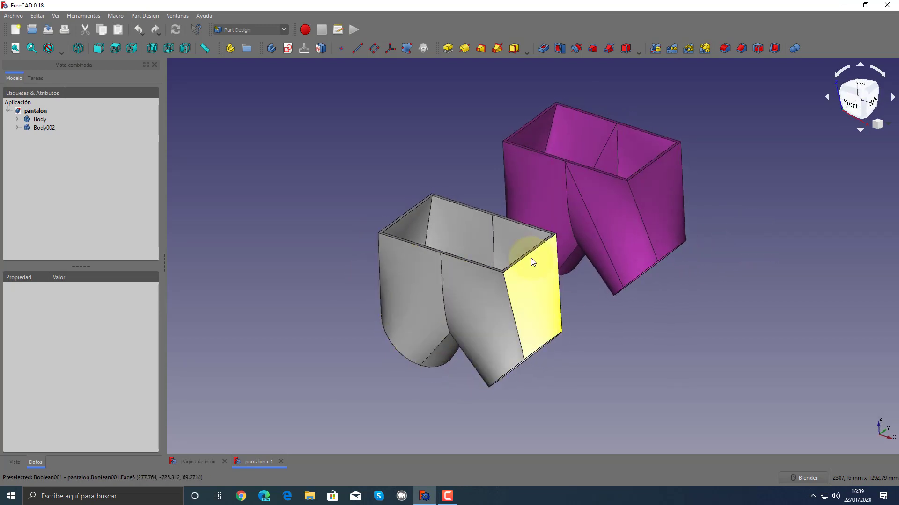
mouse_move(558, 273)
middle_mouse_down()
mouse_move(568, 305)
mouse_move(512, 321)
middle_mouse_up()
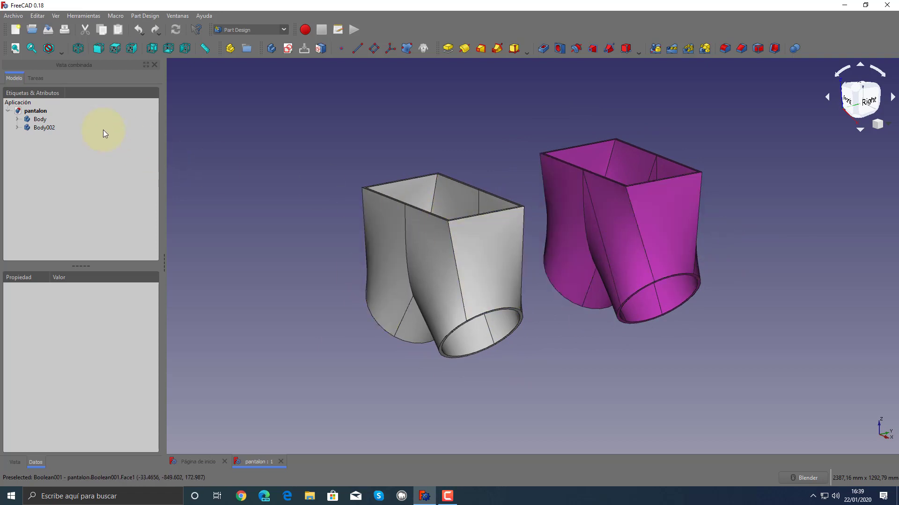
- Open Body's Apariencia display properties and move the dialog off the models
right_click(42, 118)
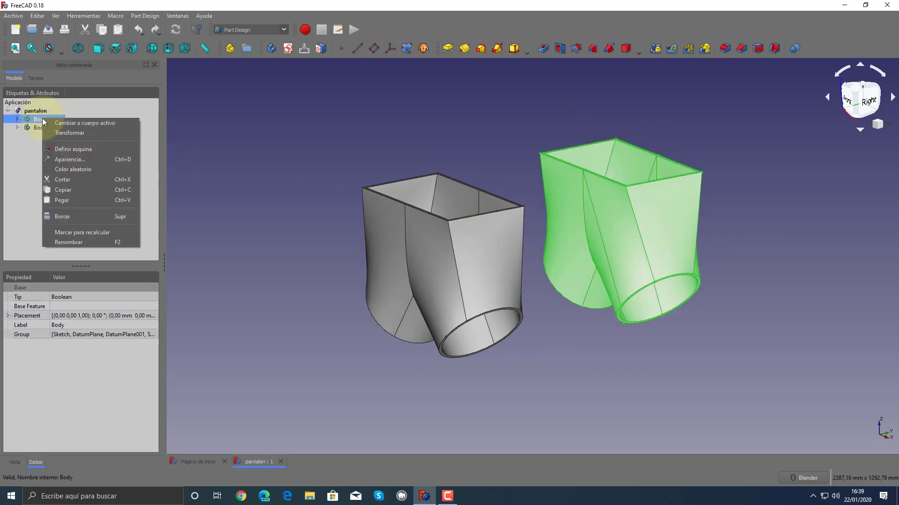
left_click(66, 157)
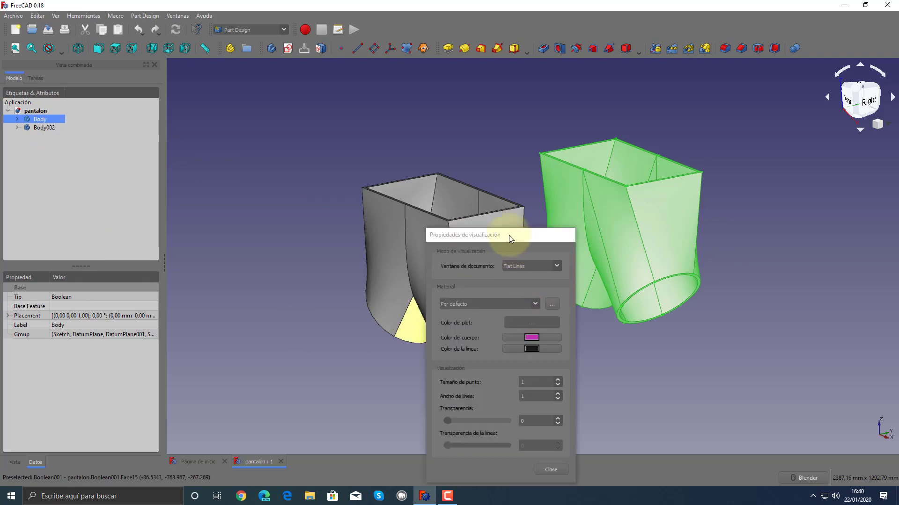
left_click_drag(509, 235, 282, 144)
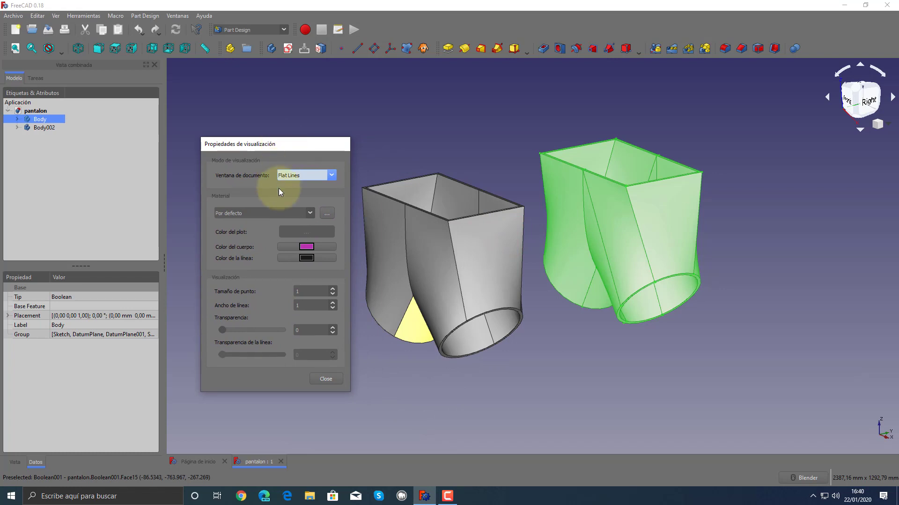
left_click(332, 122)
left_click(38, 120)
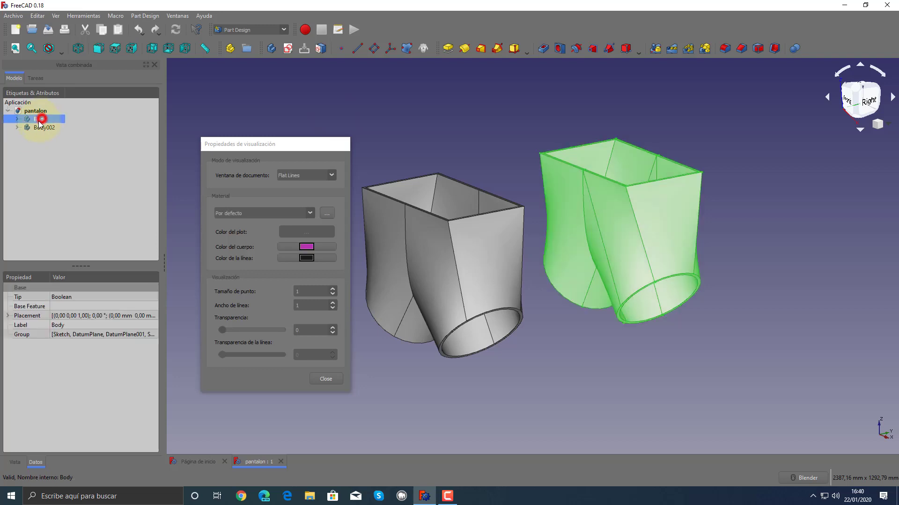
- Cycle Body's display mode through Shaded, Wireframe, Points and Flat Lines
left_click(331, 176)
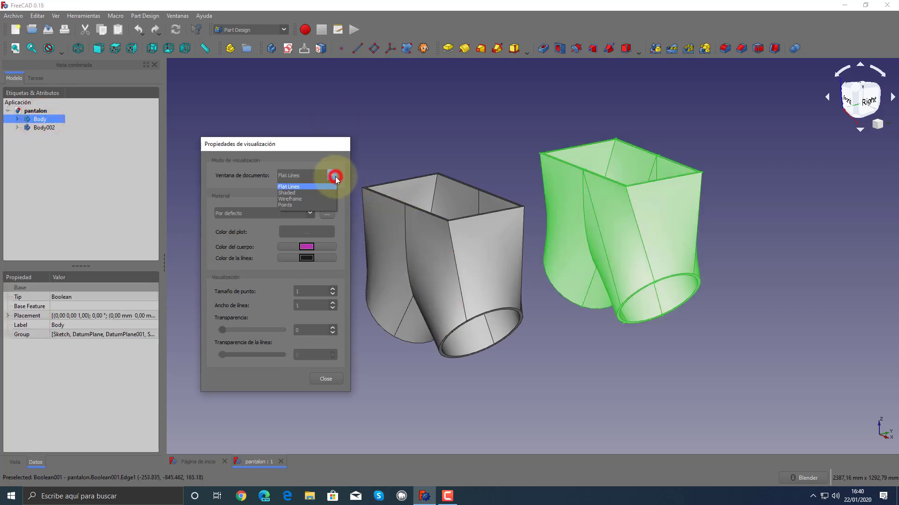
left_click(298, 194)
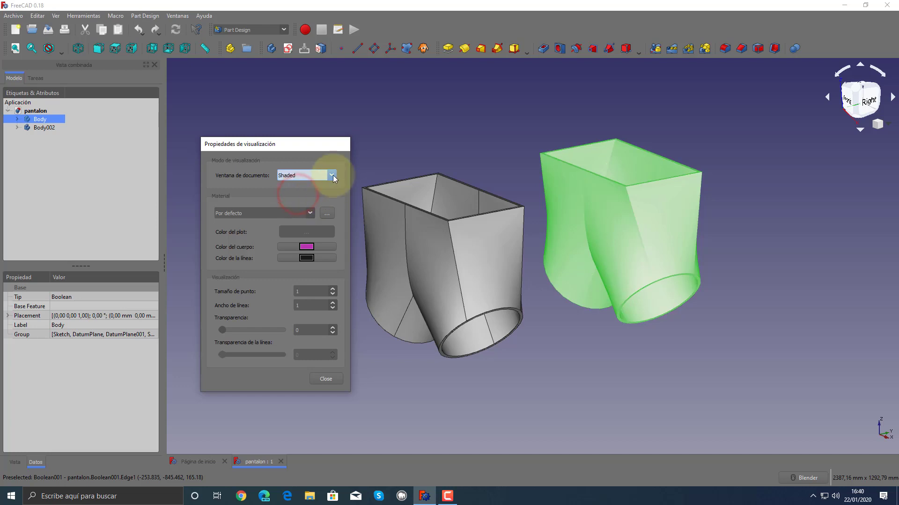
left_click(333, 175)
left_click(304, 200)
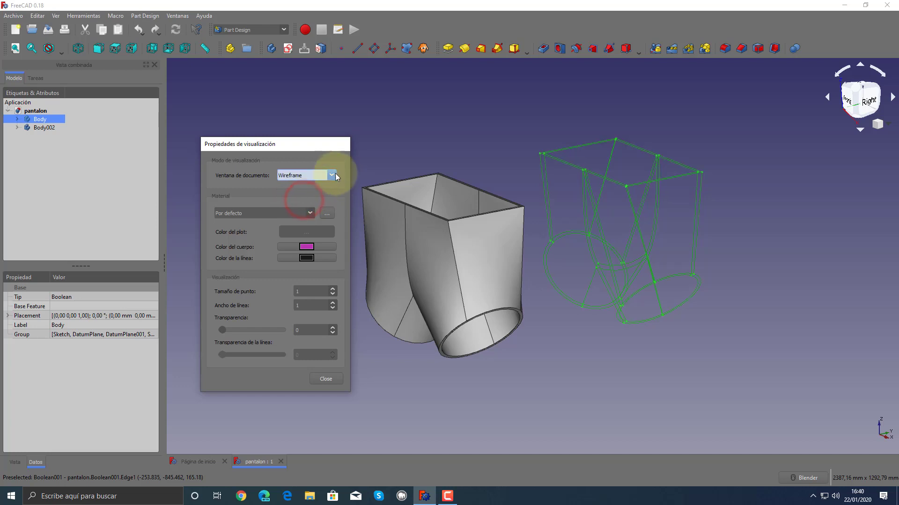
left_click(332, 175)
left_click(300, 207)
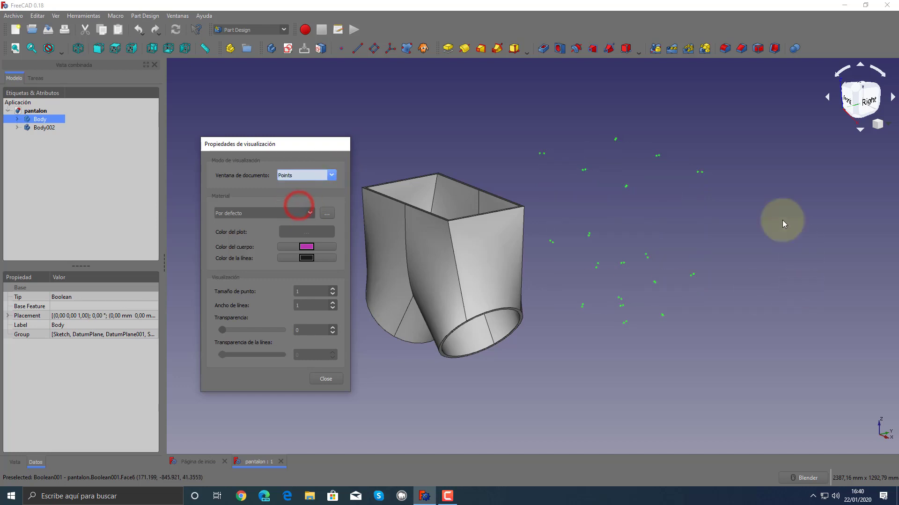
left_click(332, 175)
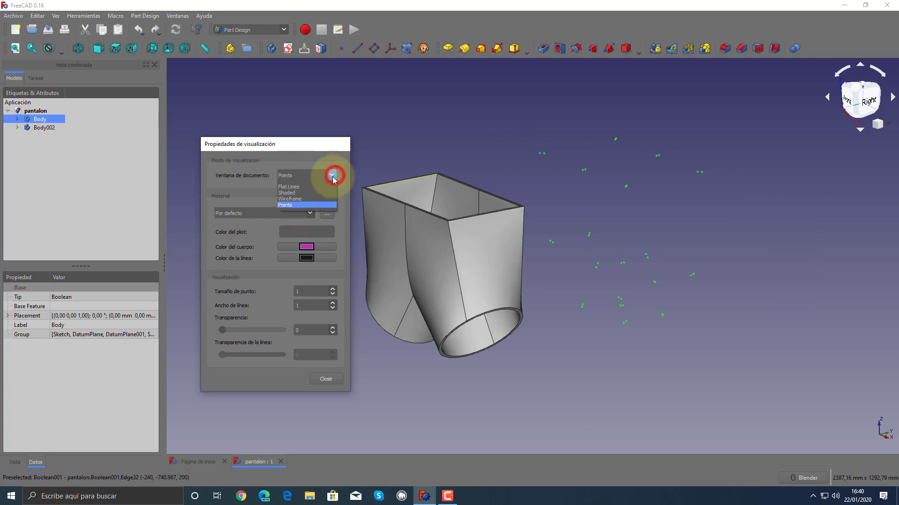
left_click(310, 187)
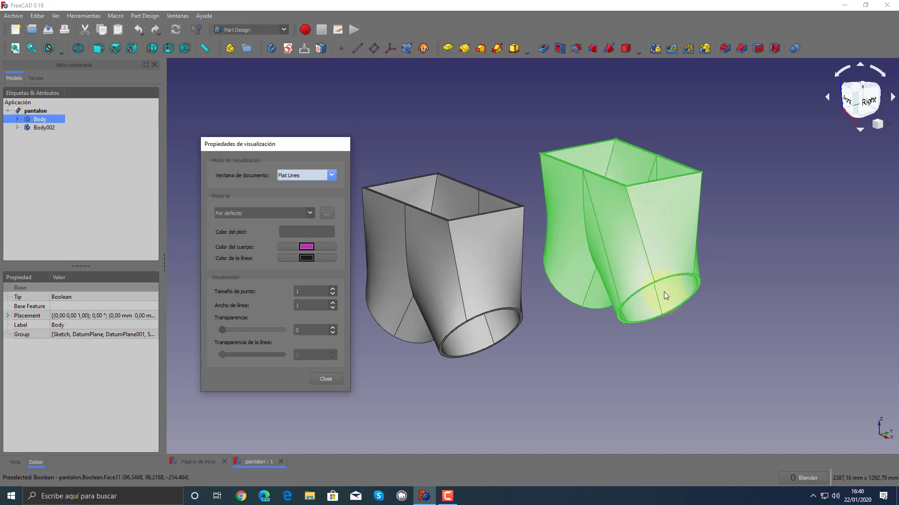
- Switch Body through Shaded and Wireframe again, ending on Points
left_click(332, 175)
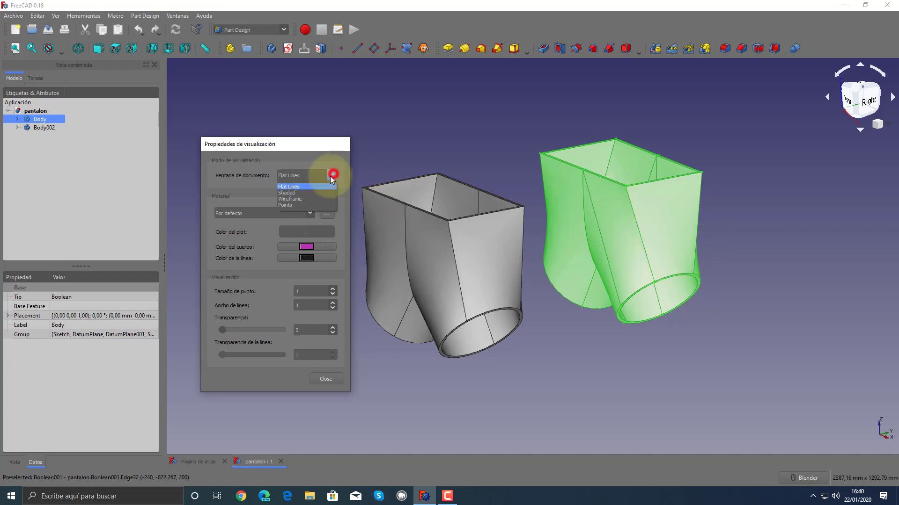
left_click(309, 193)
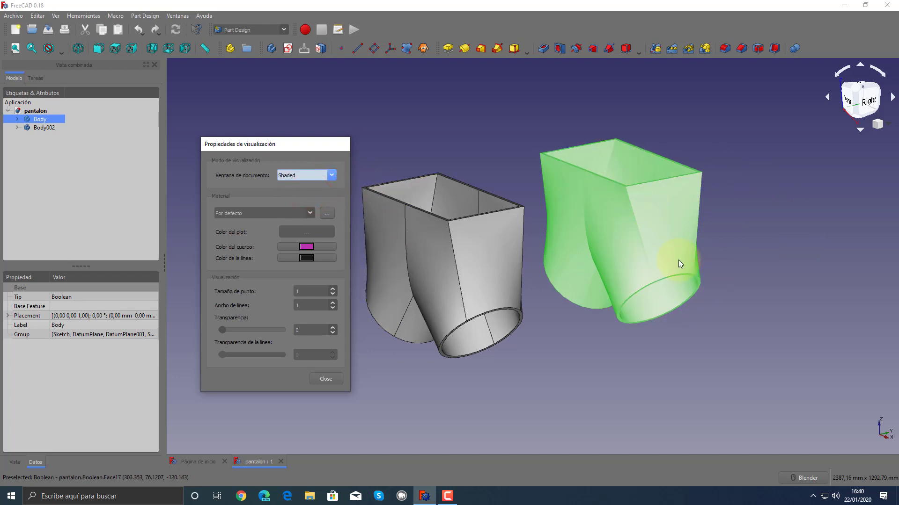
left_click(332, 174)
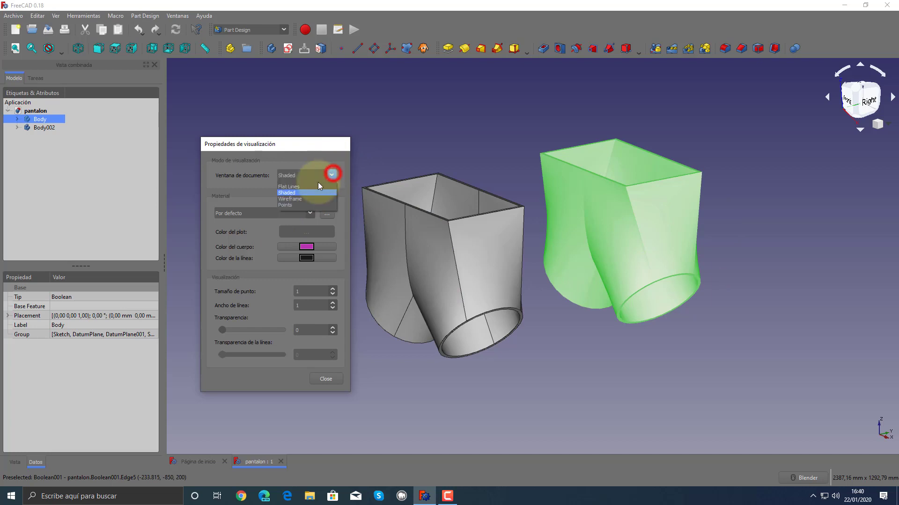
left_click(294, 200)
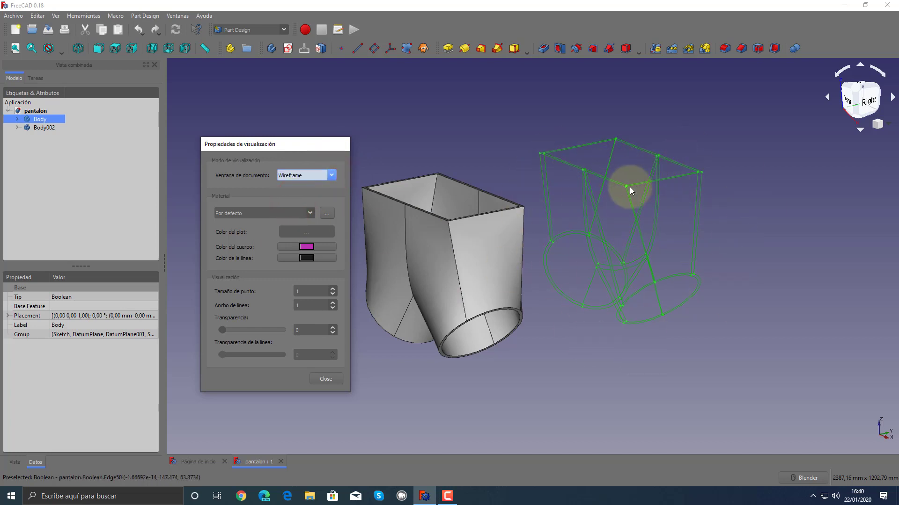
left_click(331, 175)
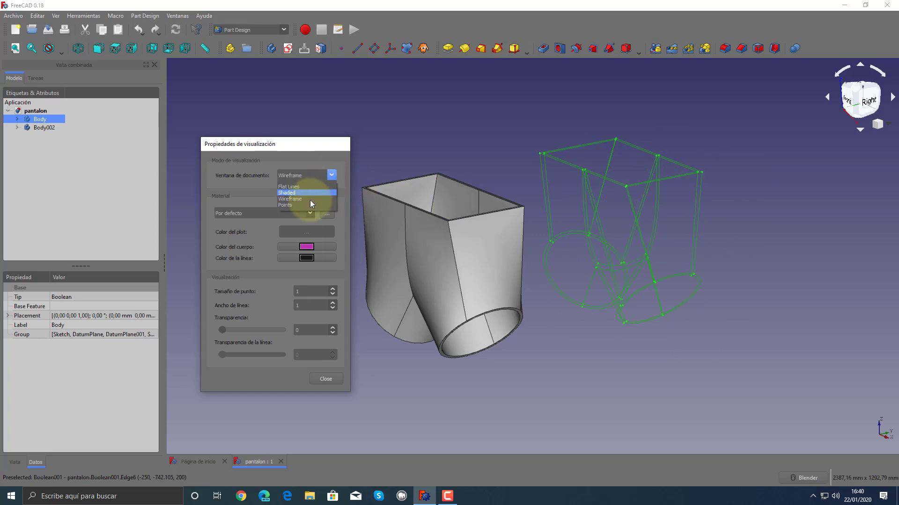
left_click(290, 206)
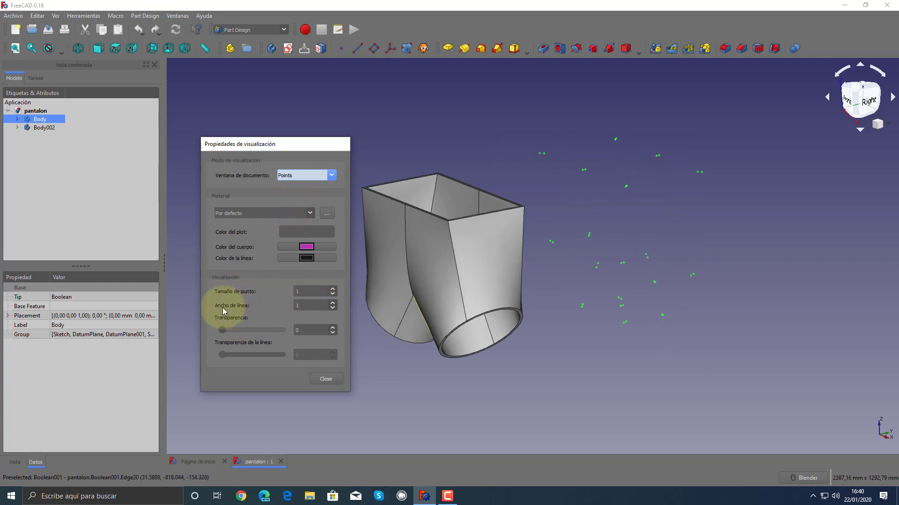
- Try larger point sizes up to 14, return Body to Flat Lines, and reset point size to 1
left_click(333, 290)
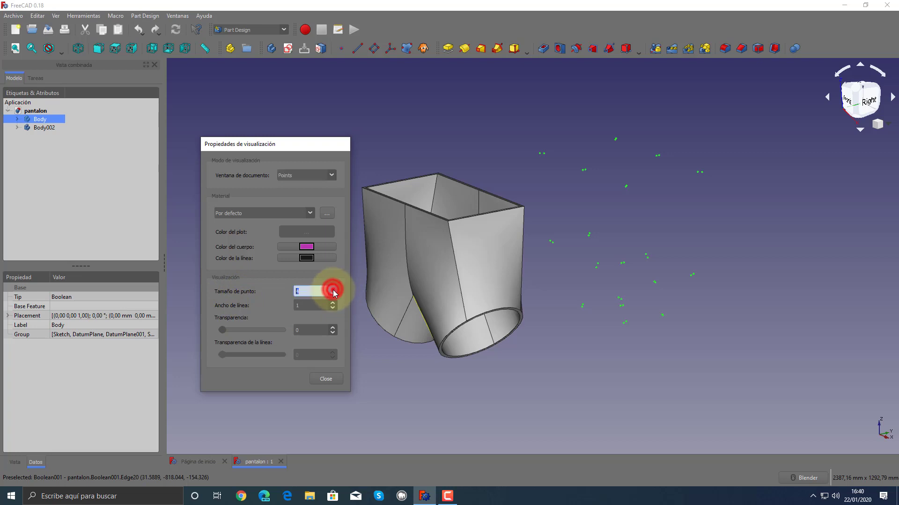
left_click(333, 289)
left_click(334, 289)
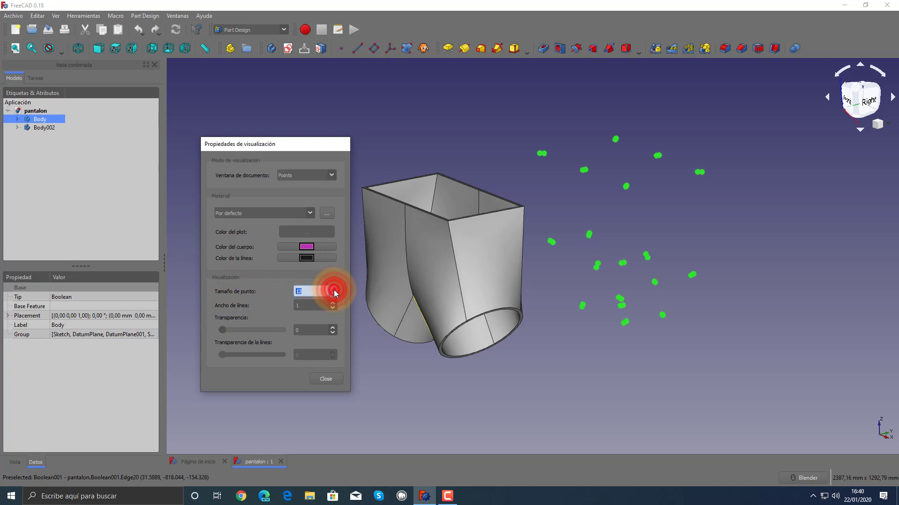
left_click(333, 294)
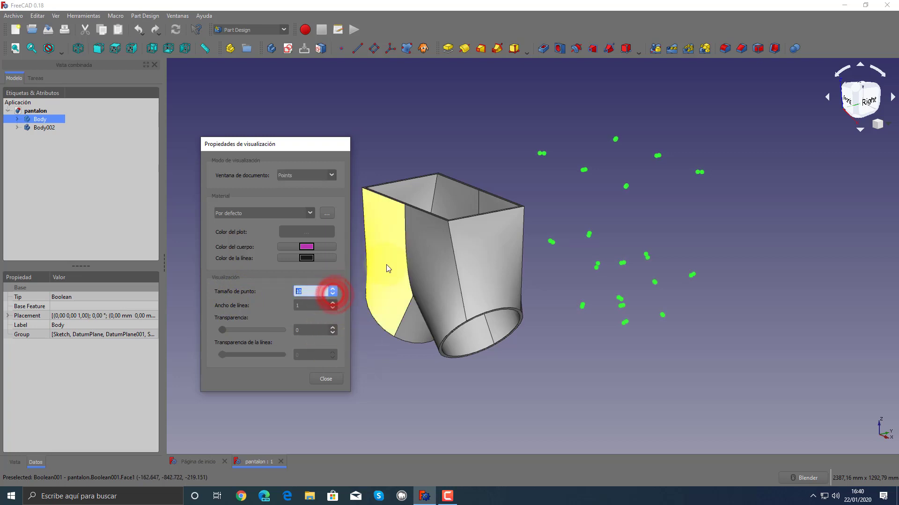
left_click(332, 175)
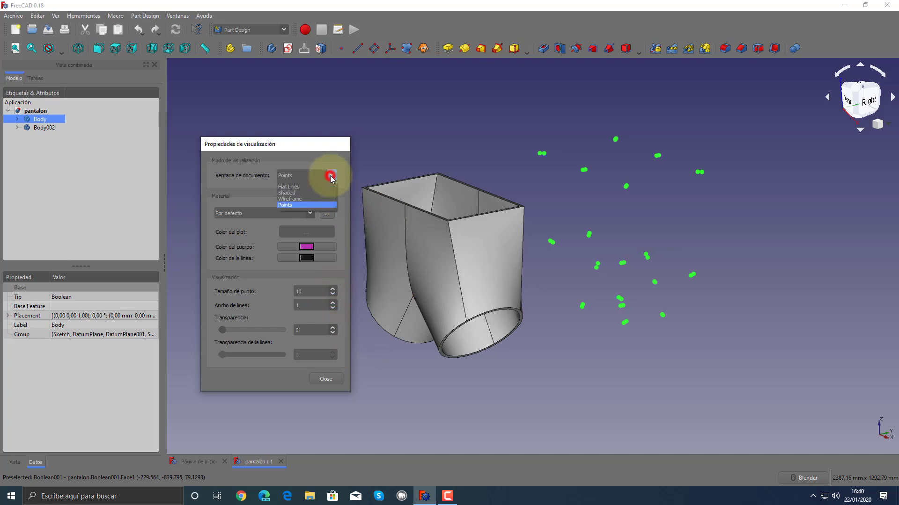
left_click(296, 187)
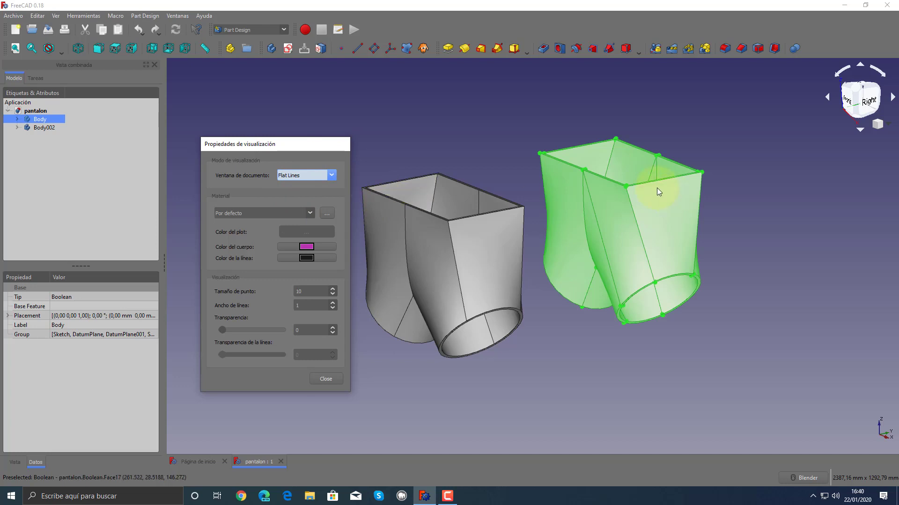
left_click(333, 289)
left_click(333, 288)
left_click(332, 289)
left_click(333, 289)
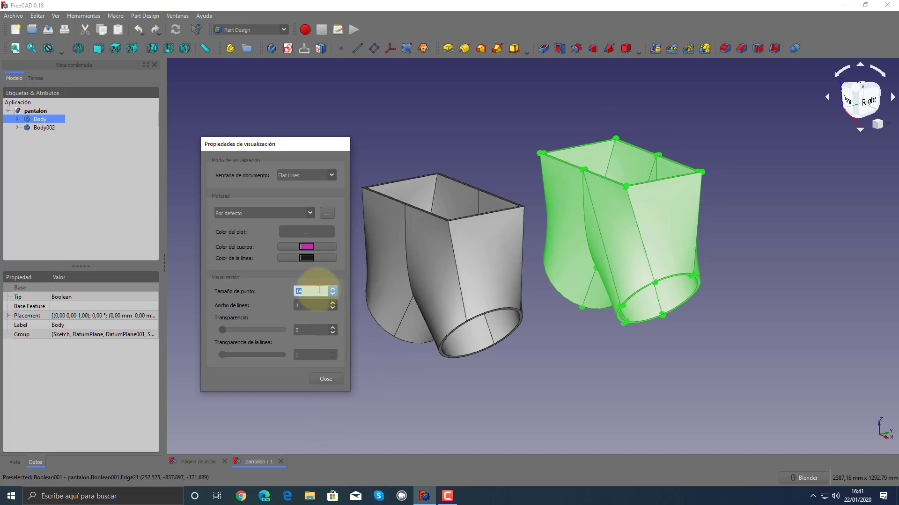
type("1")
key("Tab")
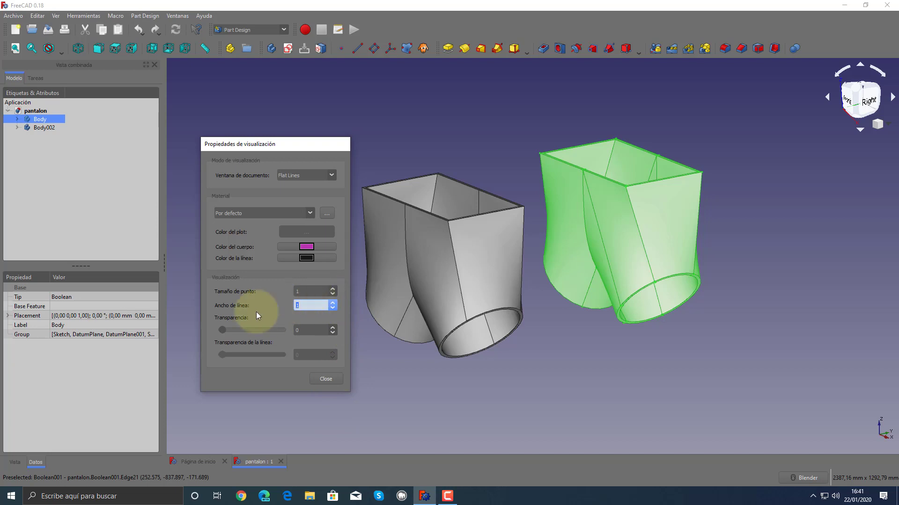
- Thicken Body's line width, then thin it back down to 1
left_click(333, 302)
left_click(333, 302)
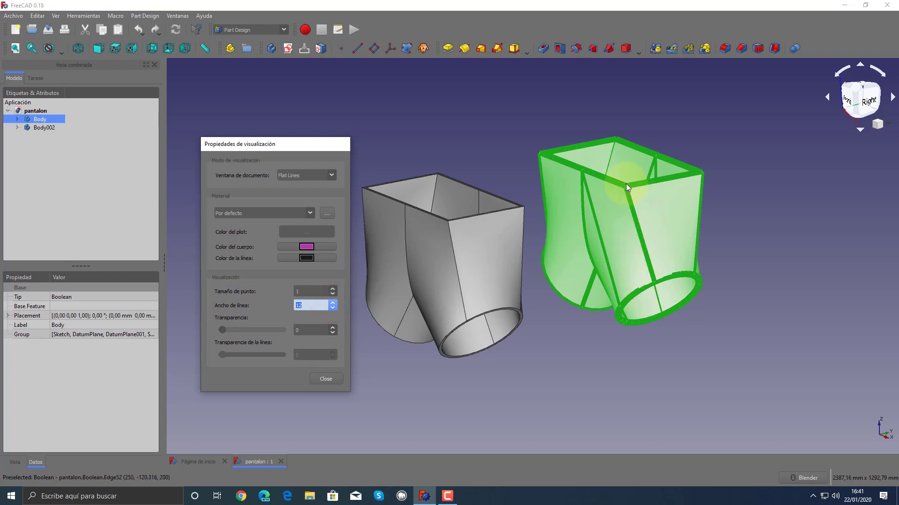
left_click(332, 309)
left_click(332, 309)
left_click(333, 309)
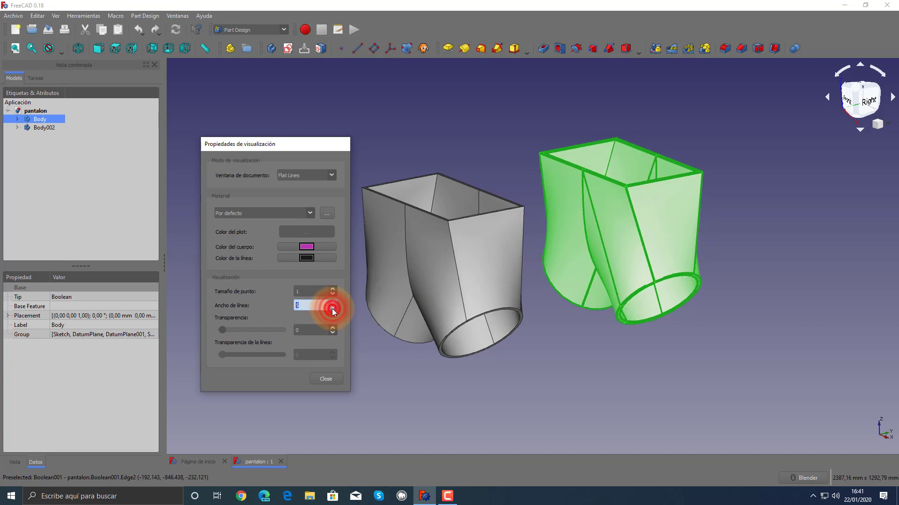
left_click(333, 309)
left_click(332, 309)
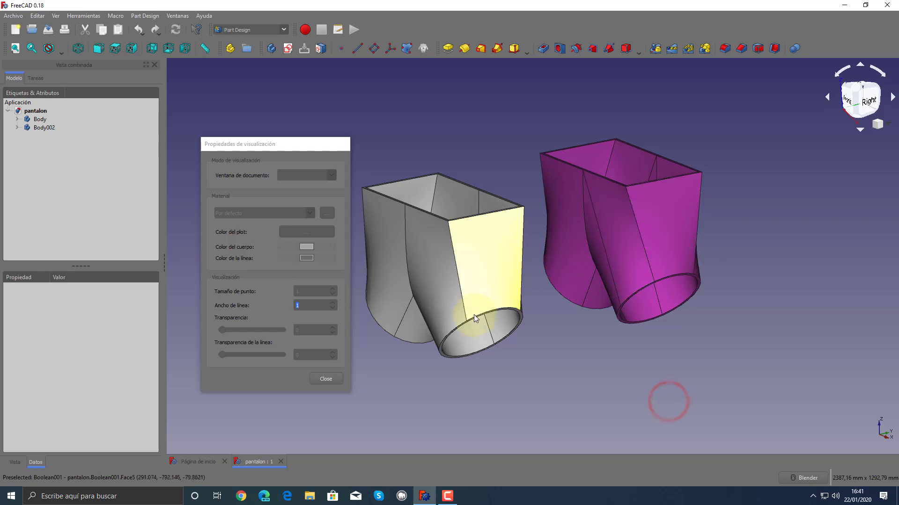
left_click(40, 120)
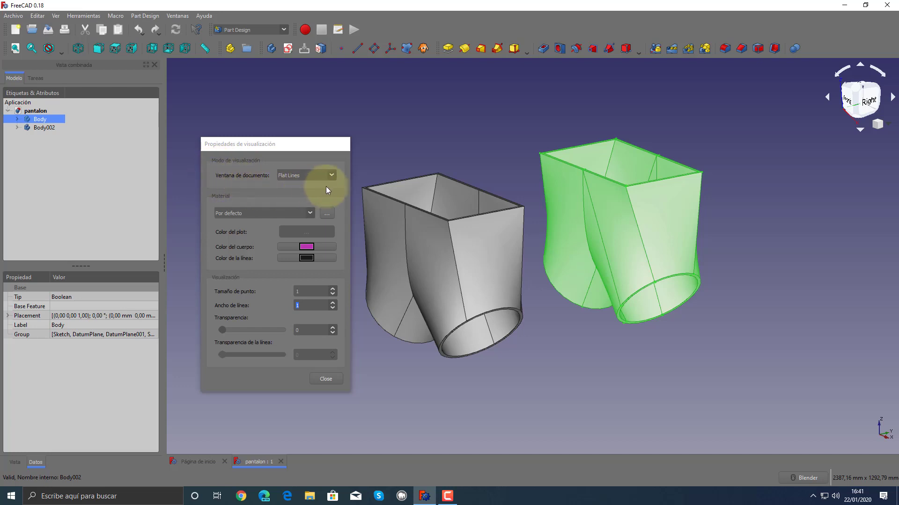
left_click(327, 378)
left_click(311, 255)
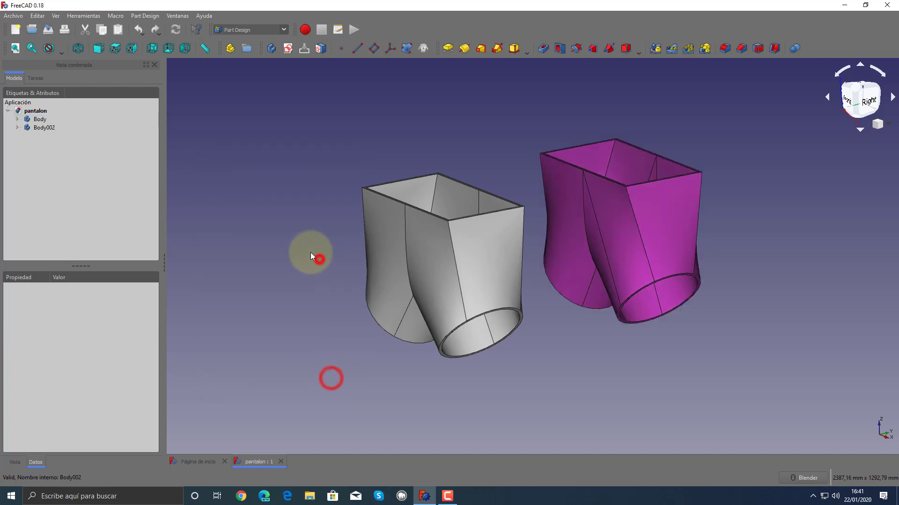
left_click(61, 50)
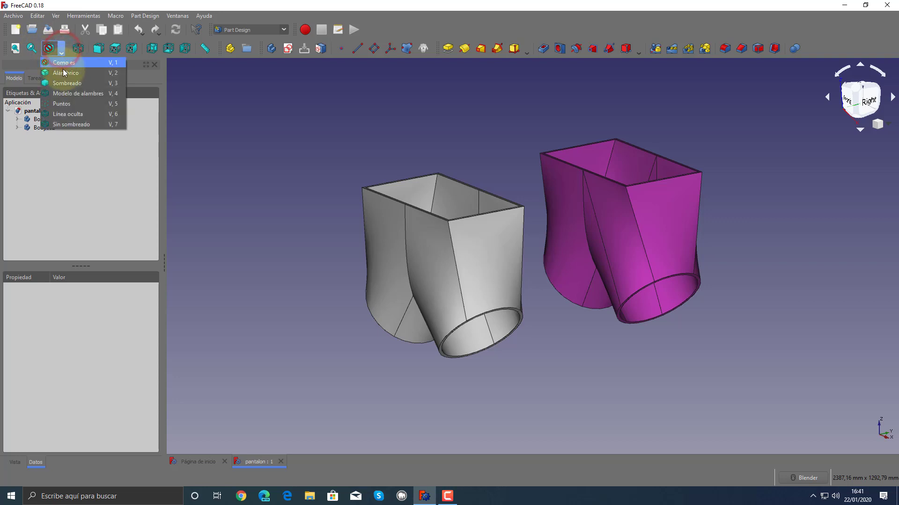
left_click(64, 73)
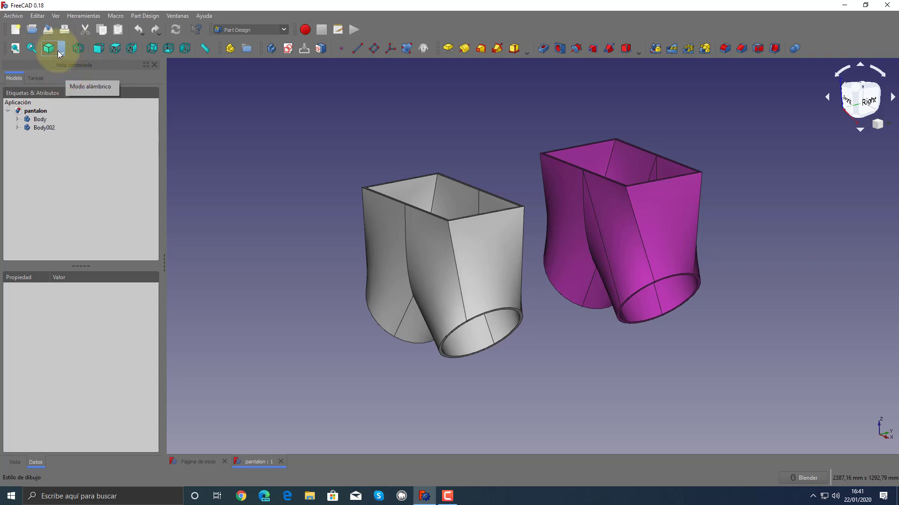
left_click(63, 51)
left_click(66, 83)
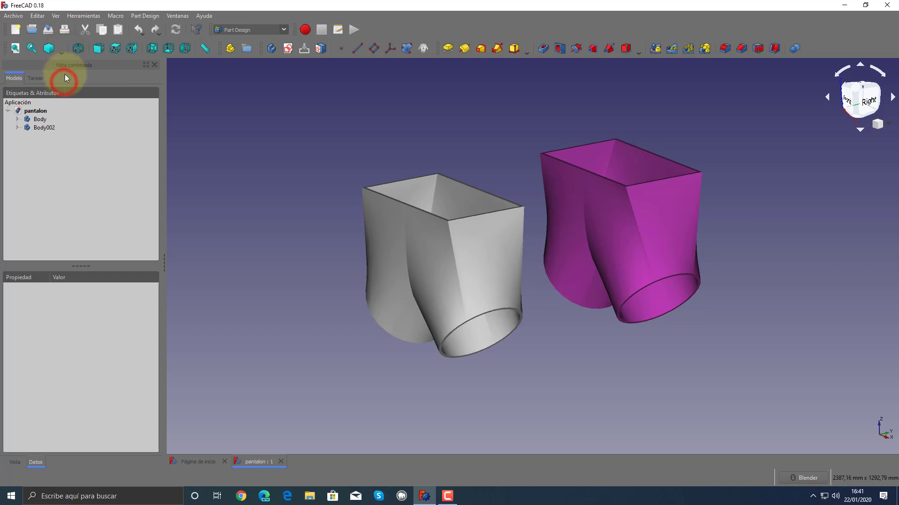
left_click(60, 52)
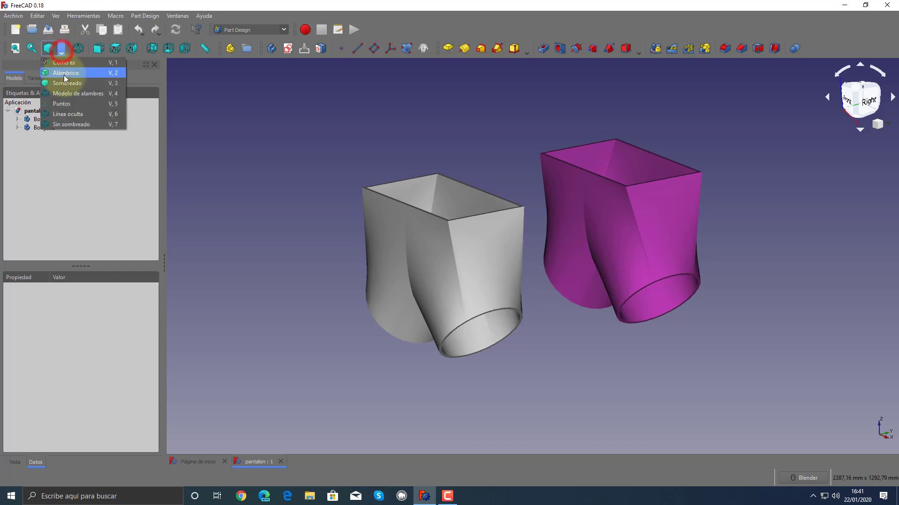
left_click(64, 92)
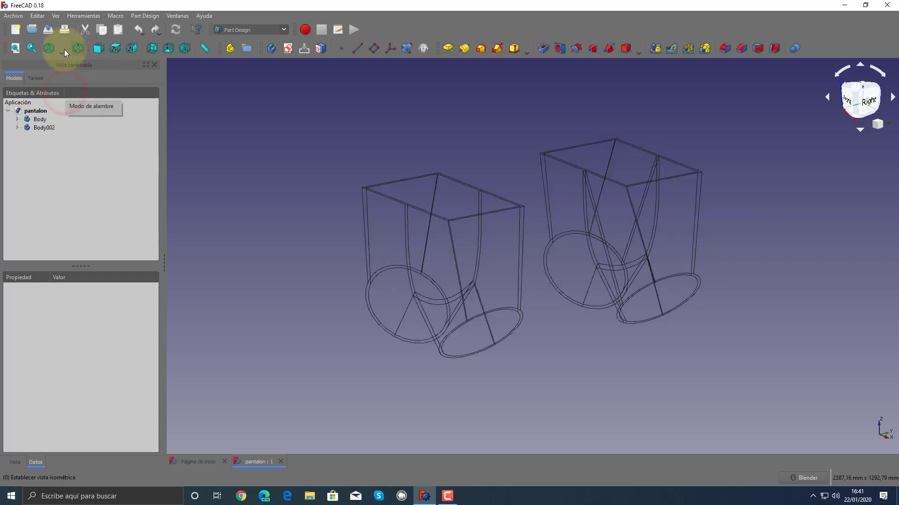
left_click(61, 50)
left_click(66, 103)
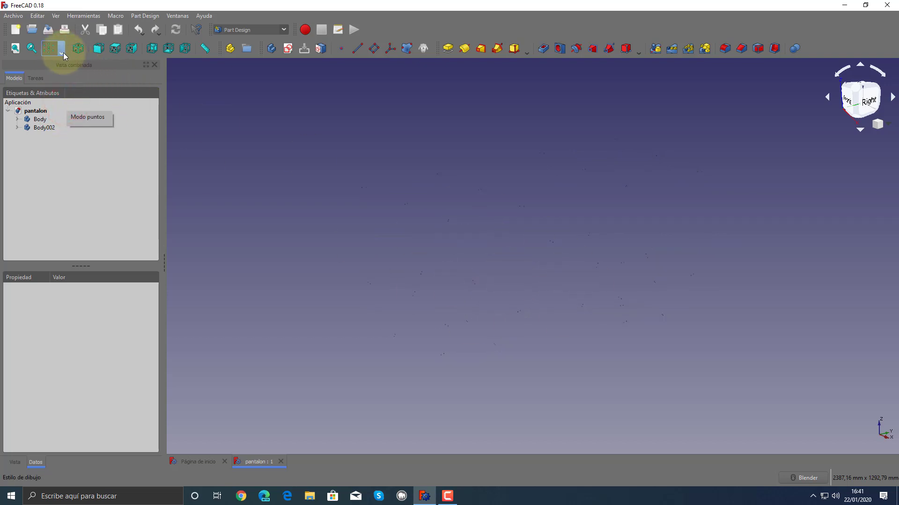
left_click(61, 52)
left_click(72, 113)
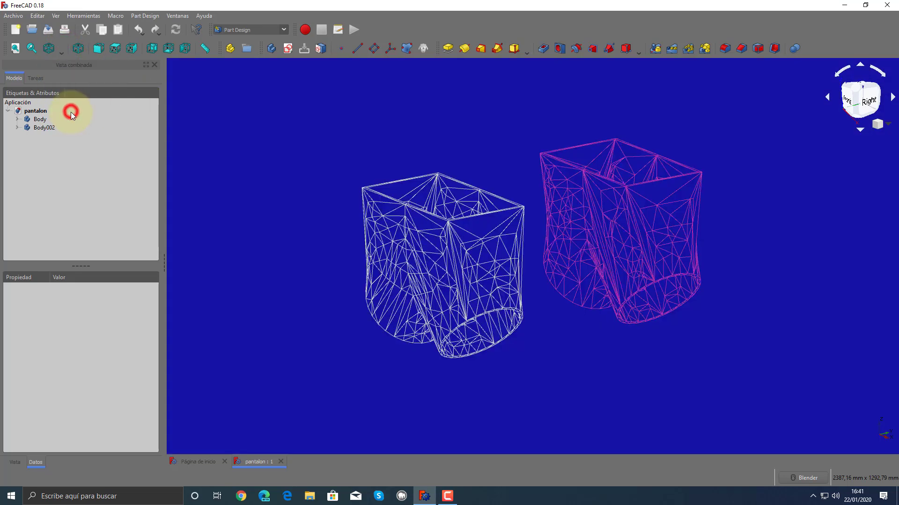
left_click(61, 52)
left_click(65, 123)
left_click(62, 51)
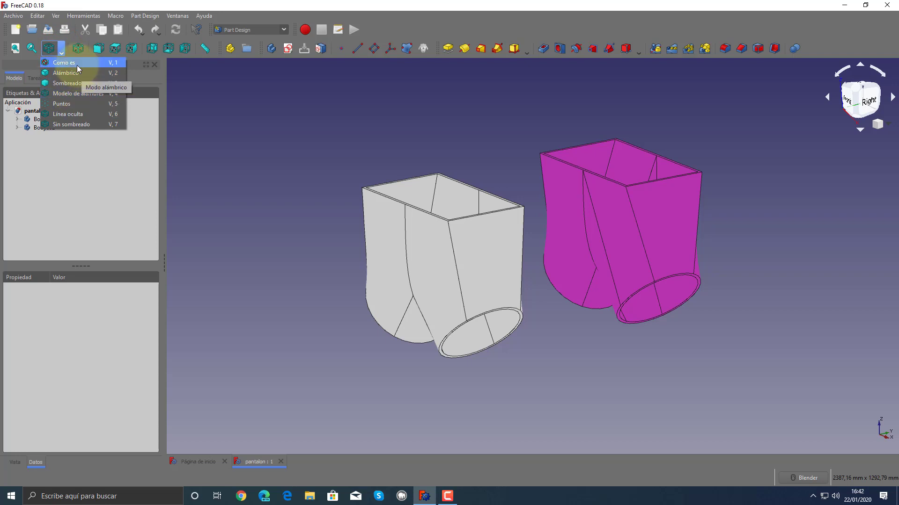
left_click(74, 64)
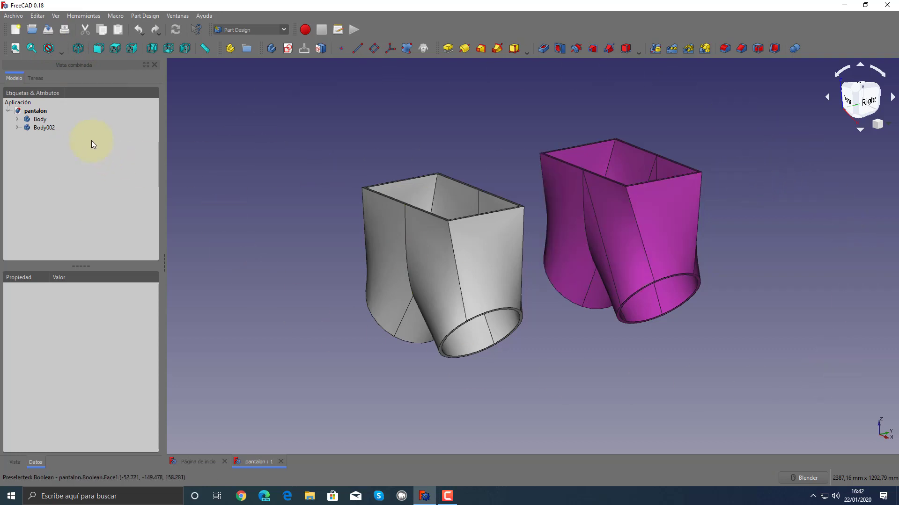
- Set Body's Document window display mode to Wireframe and close its display properties
right_click(38, 119)
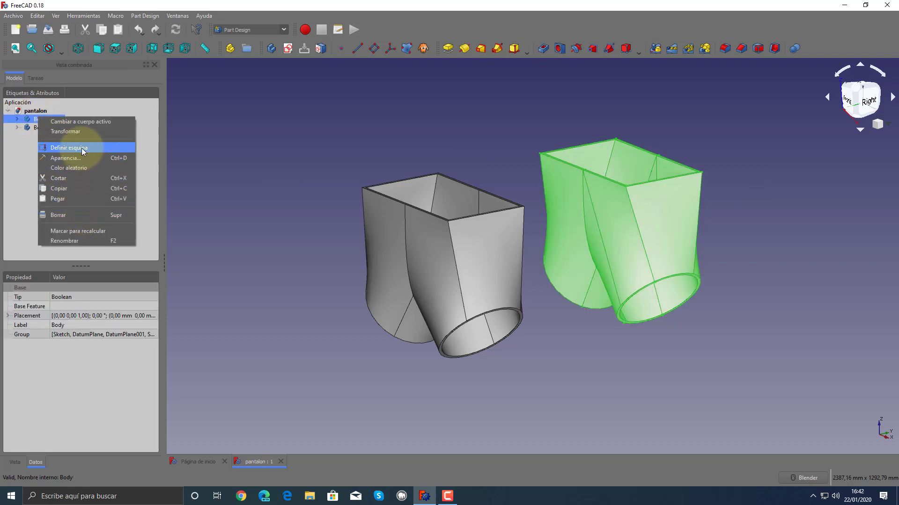
left_click(81, 163)
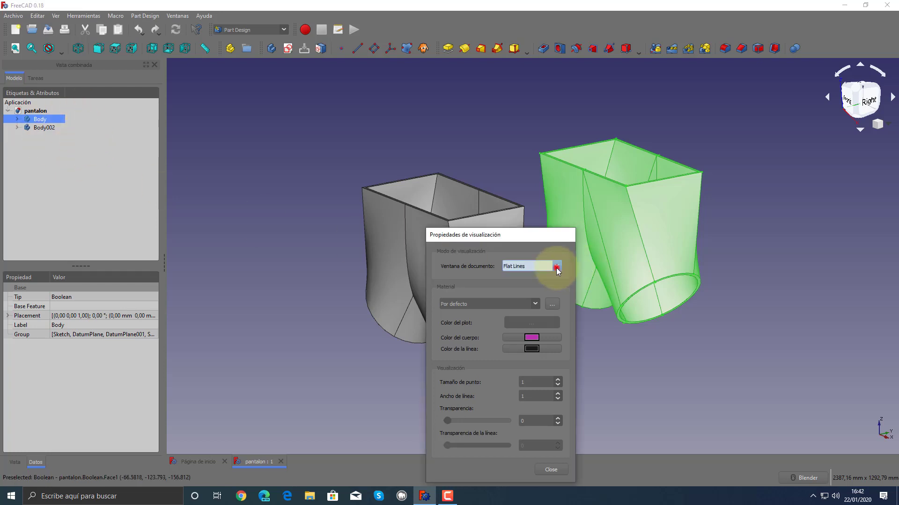
left_click(555, 266)
left_click(515, 290)
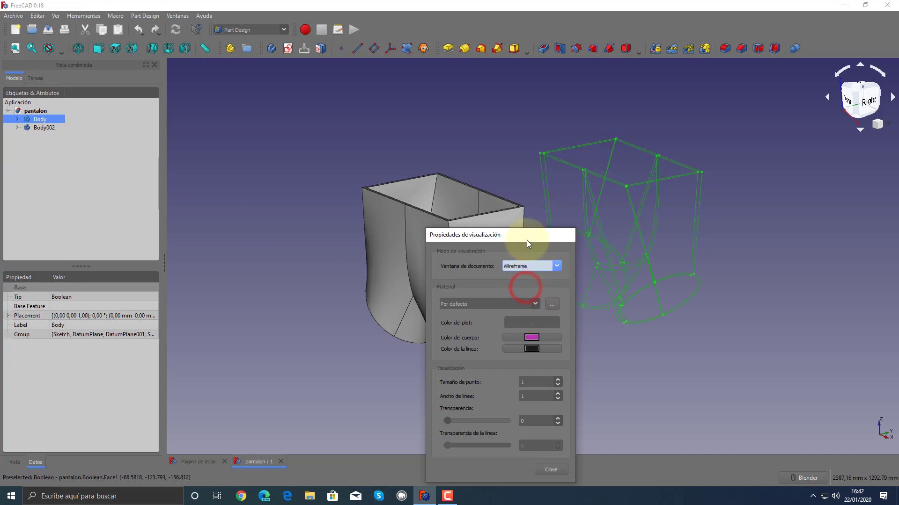
left_click(515, 233)
left_click_drag(515, 233, 305, 199)
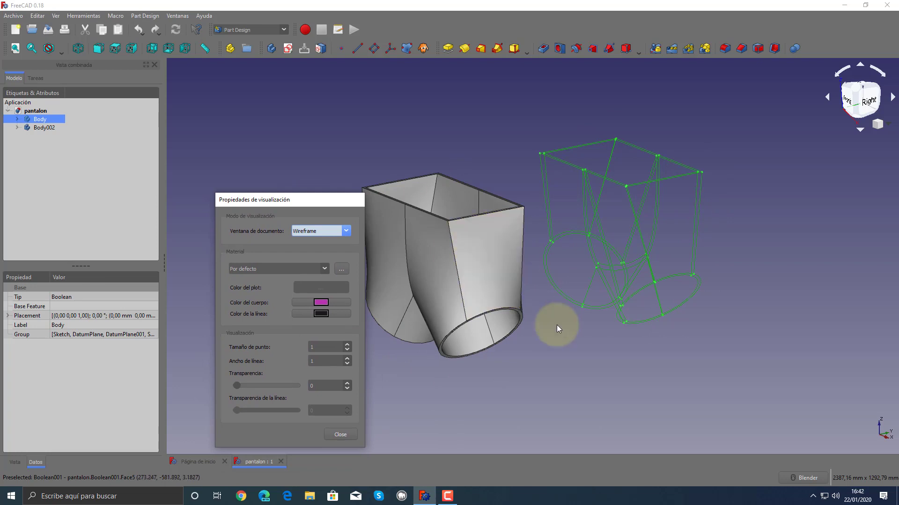
left_click(347, 437)
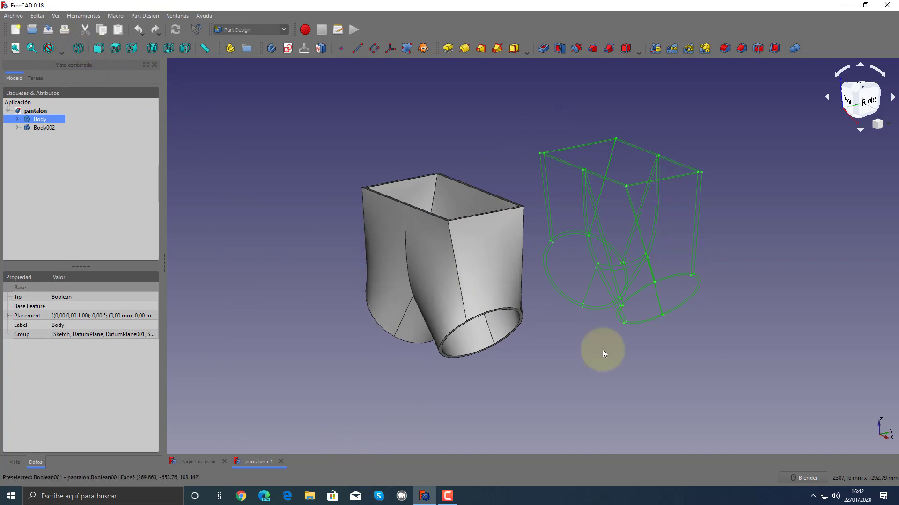
right_click(35, 119)
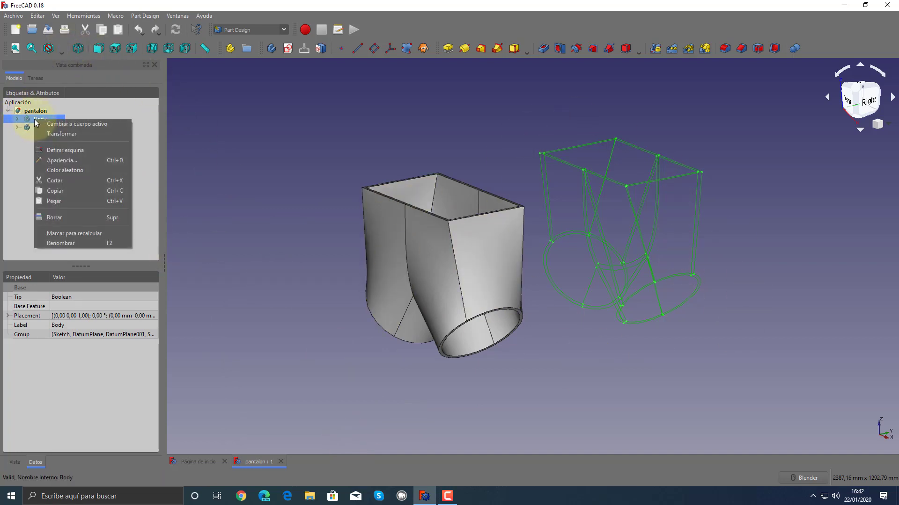
left_click(339, 198)
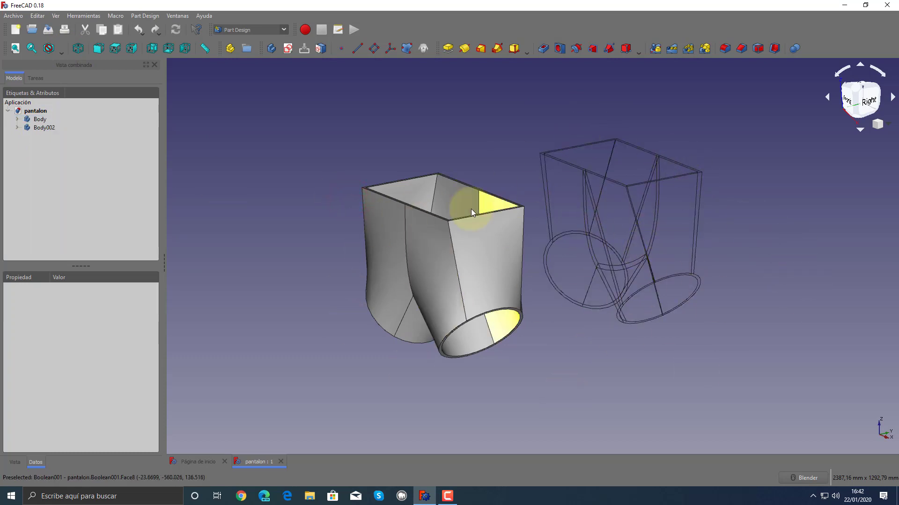
left_click(61, 48)
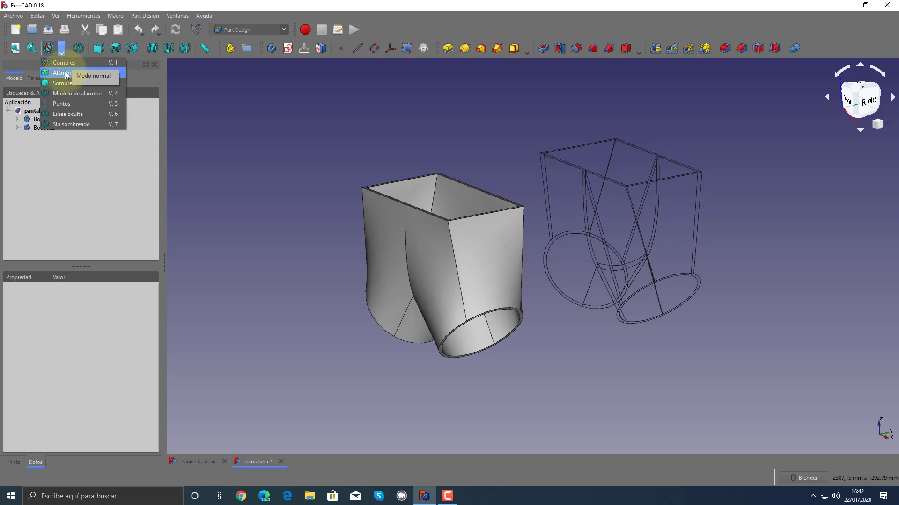
left_click(77, 74)
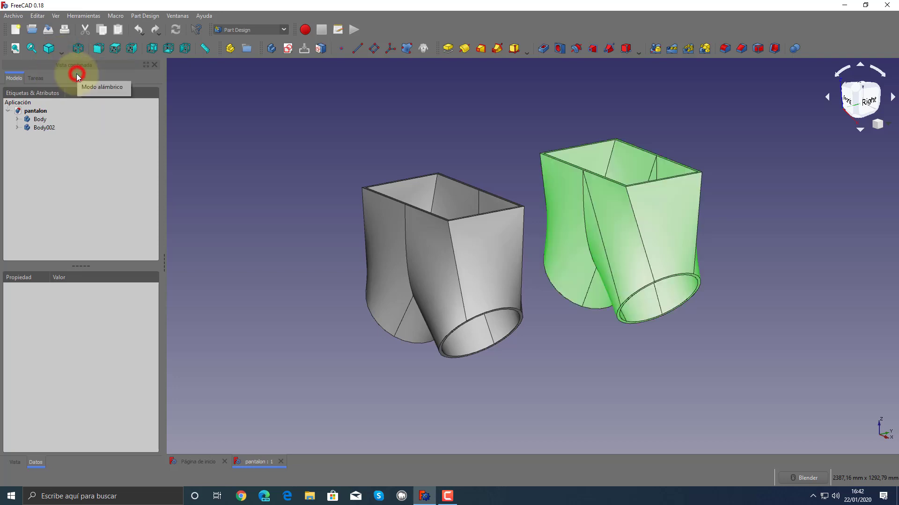
left_click(223, 149)
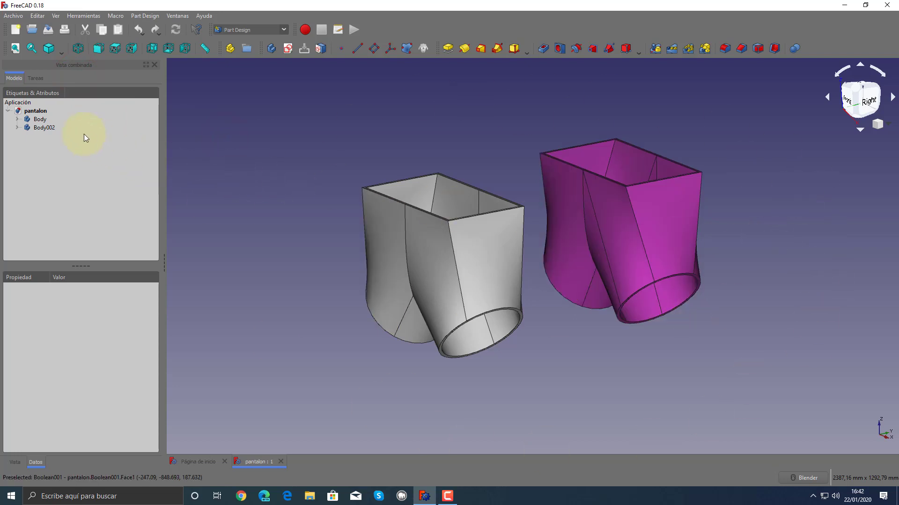
right_click(48, 118)
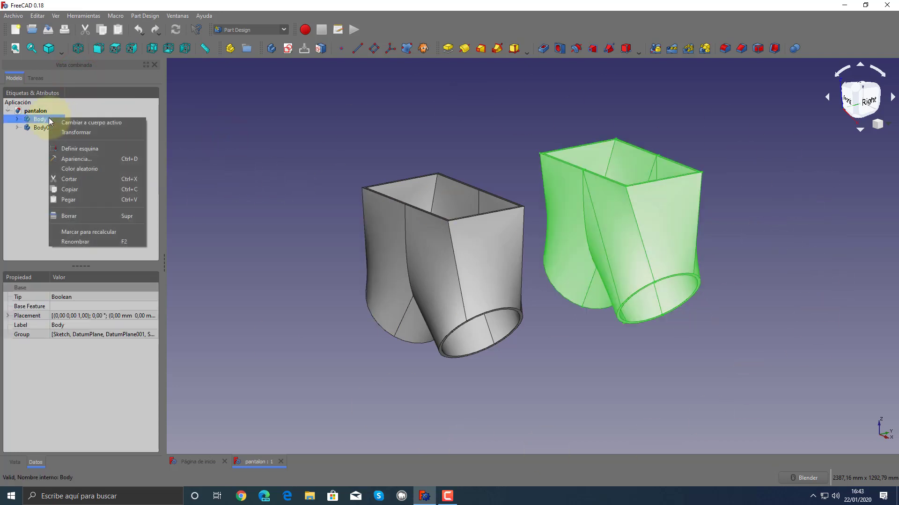
left_click(55, 158)
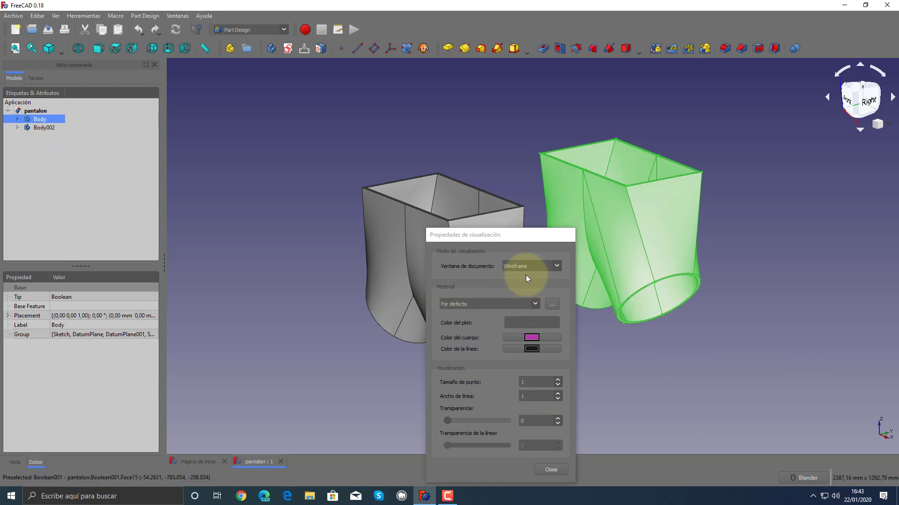
left_click(546, 469)
left_click(346, 312)
left_click(61, 52)
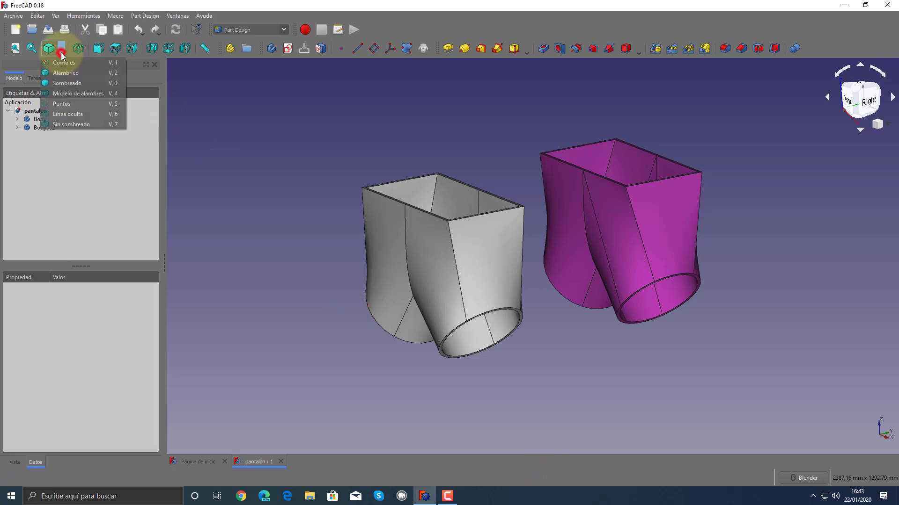
left_click(64, 65)
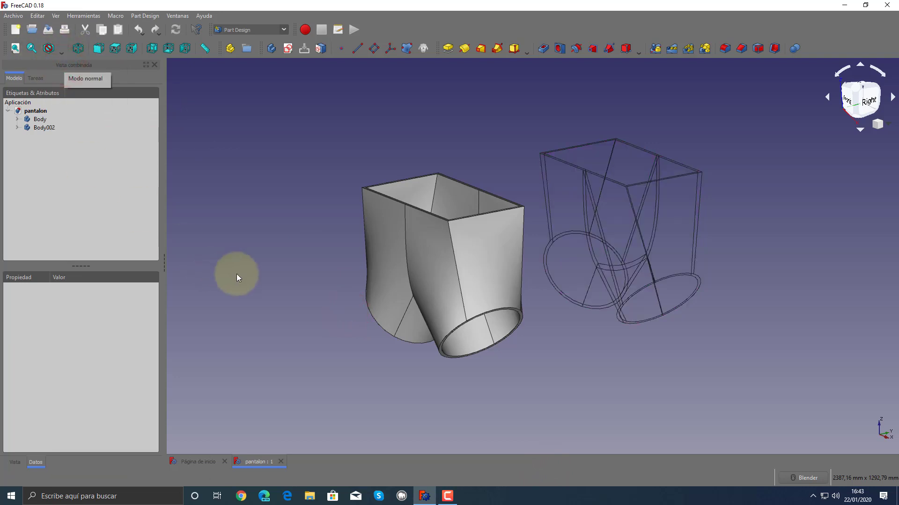
left_click(237, 274)
left_click(61, 51)
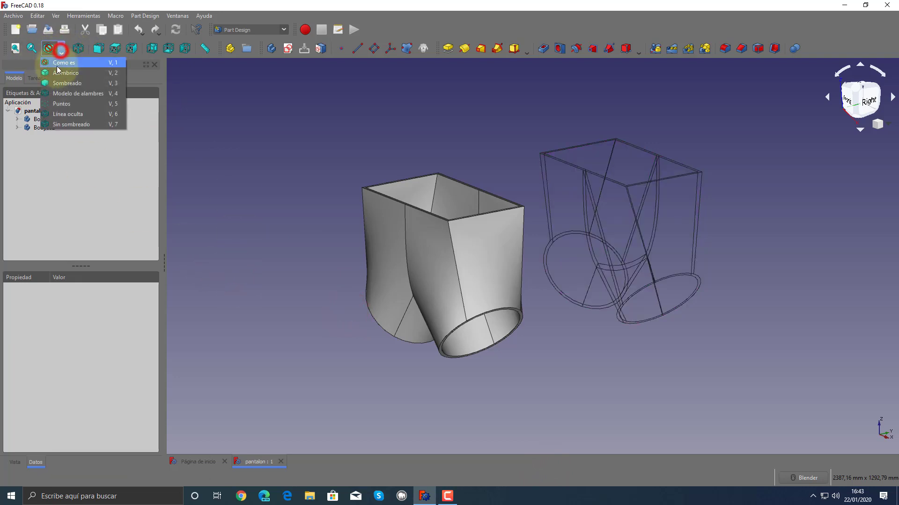
left_click(341, 356)
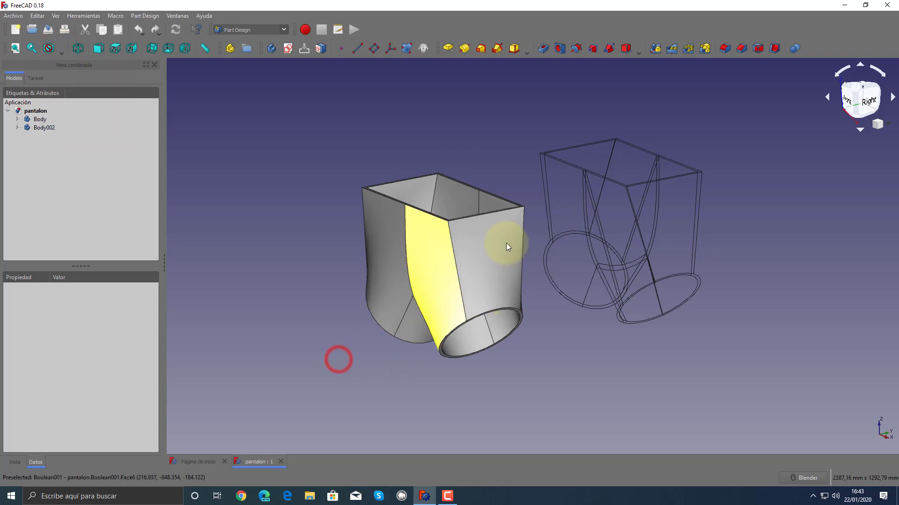
- Change Body's Document window display mode from Wireframe to Flat Lines
right_click(31, 118)
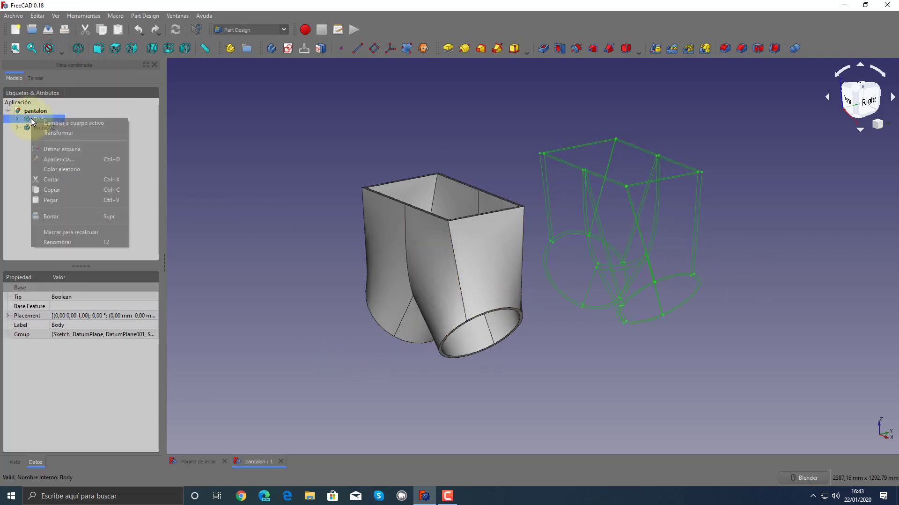
left_click(76, 158)
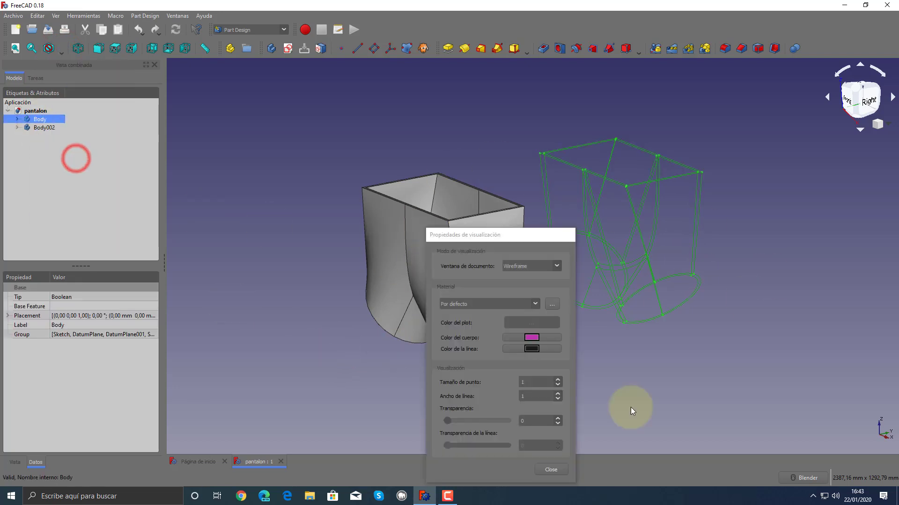
left_click(556, 266)
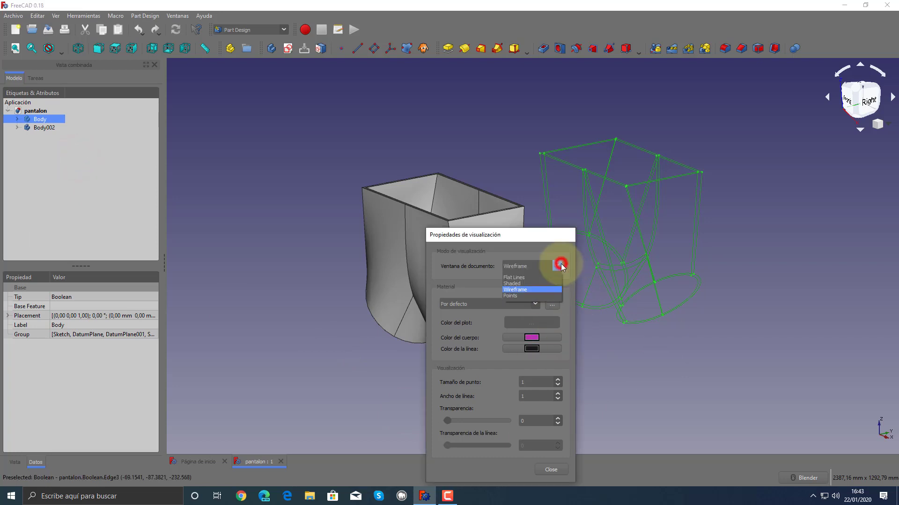
left_click(538, 276)
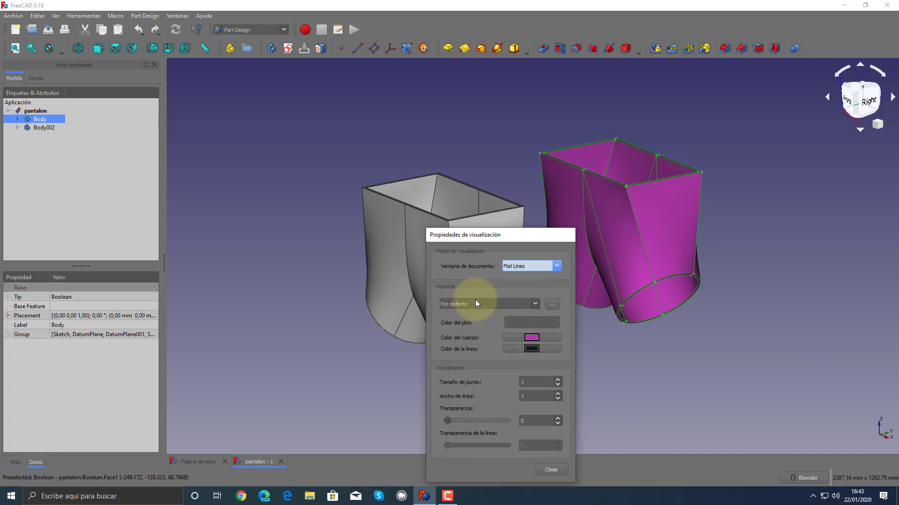
- Apply the Aluminio material to Body and orbit to inspect it
left_click(536, 305)
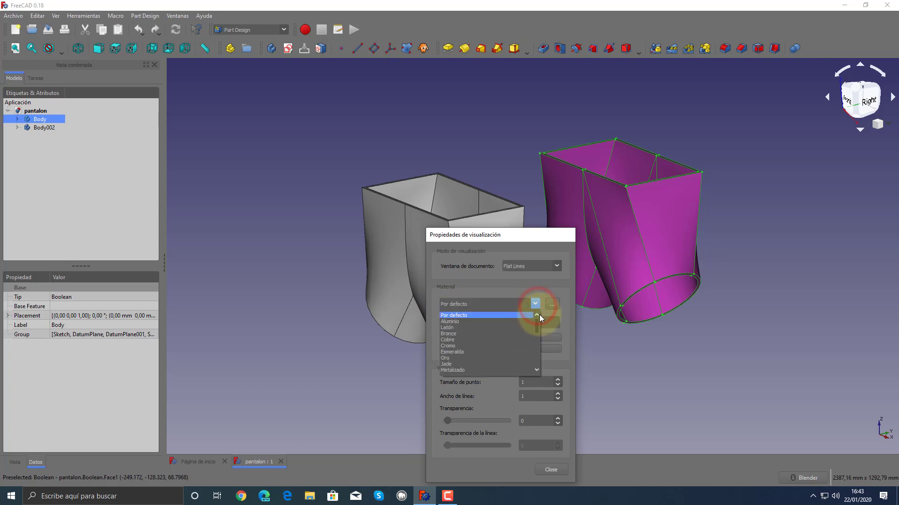
mouse_move(537, 322)
left_mouse_down()
mouse_move(538, 366)
mouse_move(536, 321)
left_mouse_up()
scroll(536, 323, "up", 1)
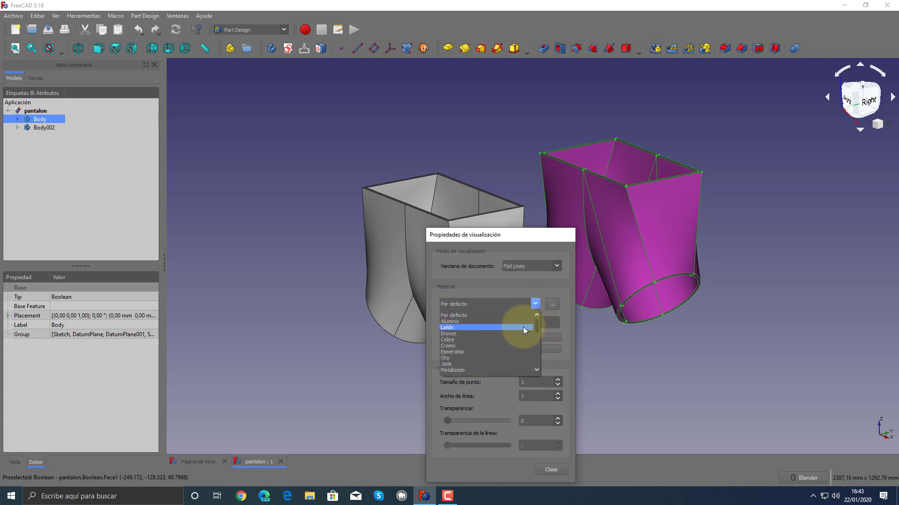
left_click(462, 322)
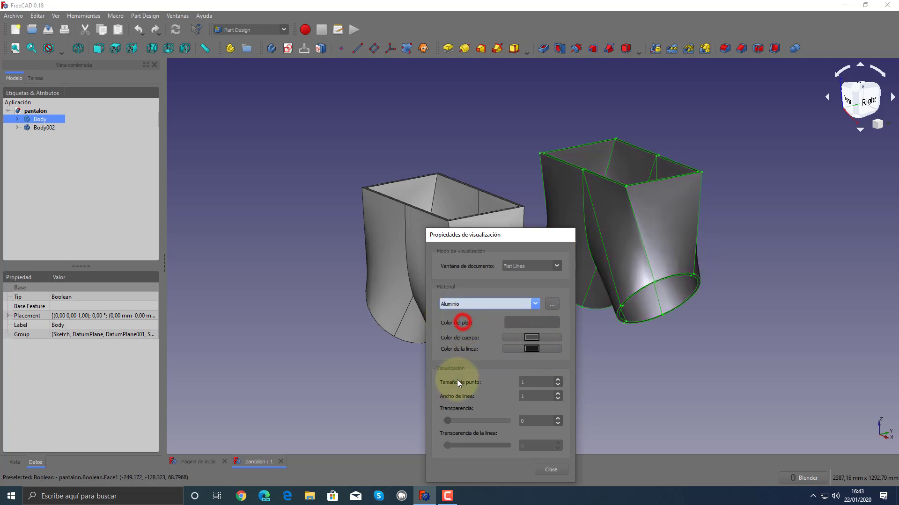
mouse_move(776, 367)
middle_mouse_down()
mouse_move(739, 345)
mouse_move(724, 289)
mouse_move(839, 301)
mouse_move(637, 284)
mouse_move(565, 265)
mouse_move(791, 281)
mouse_move(690, 324)
mouse_move(808, 359)
mouse_move(654, 268)
mouse_move(737, 199)
mouse_move(568, 235)
mouse_move(844, 323)
mouse_move(652, 303)
mouse_move(656, 331)
mouse_move(752, 211)
mouse_move(719, 326)
mouse_move(768, 353)
mouse_move(744, 345)
mouse_move(812, 146)
mouse_move(836, 149)
mouse_move(796, 247)
mouse_move(751, 277)
middle_mouse_up()
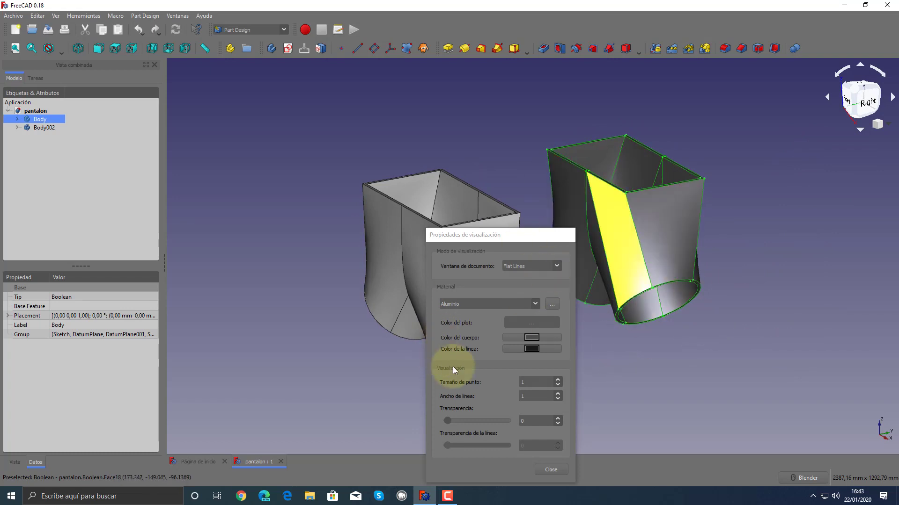
- Try the Oro and Metalizado materials on Body, settling on Plástico
left_click(537, 304)
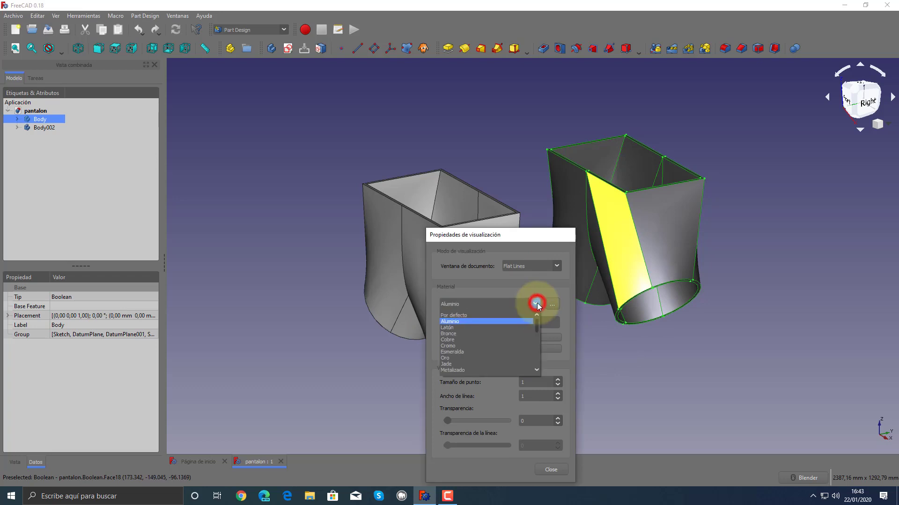
scroll(496, 361, "down", 1)
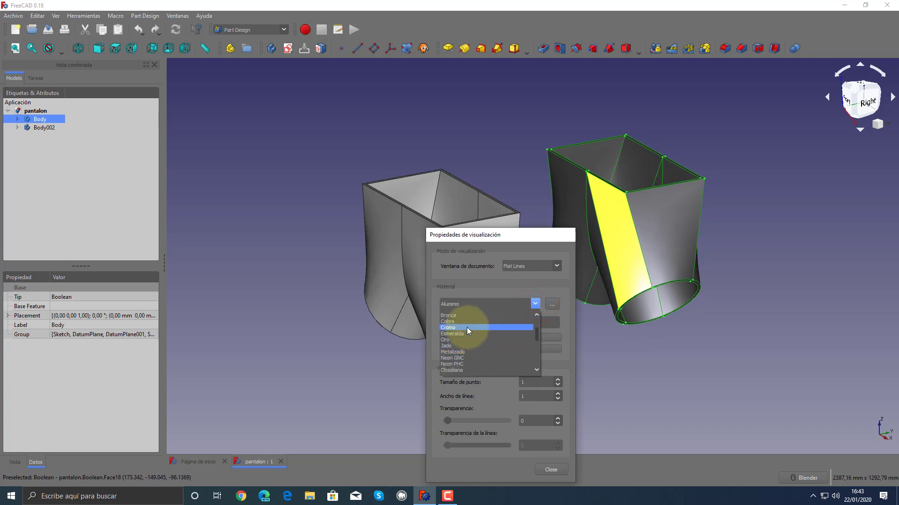
left_click(469, 339)
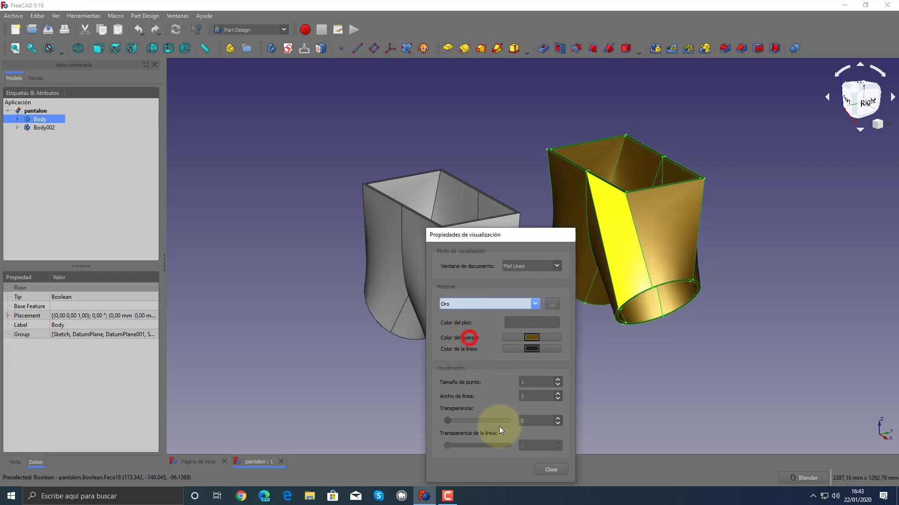
mouse_move(749, 344)
middle_mouse_down()
mouse_move(584, 331)
mouse_move(741, 341)
middle_mouse_up()
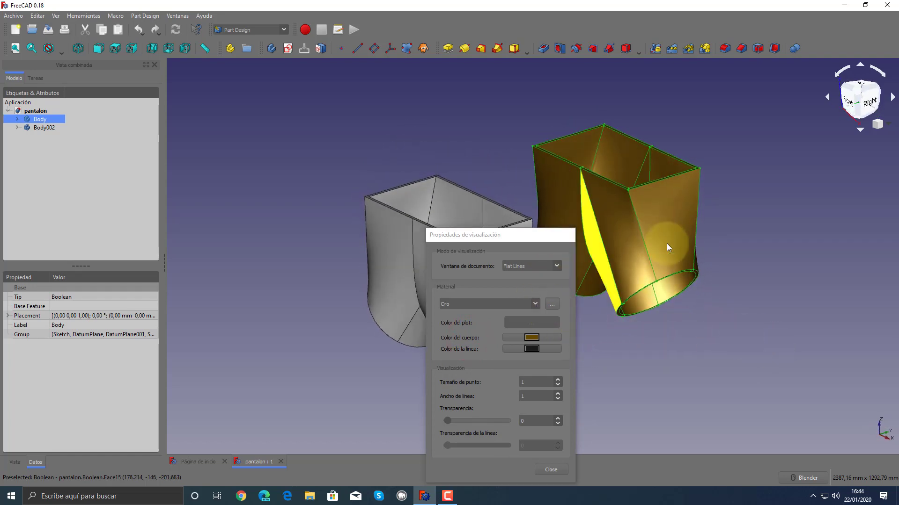
left_click(533, 304)
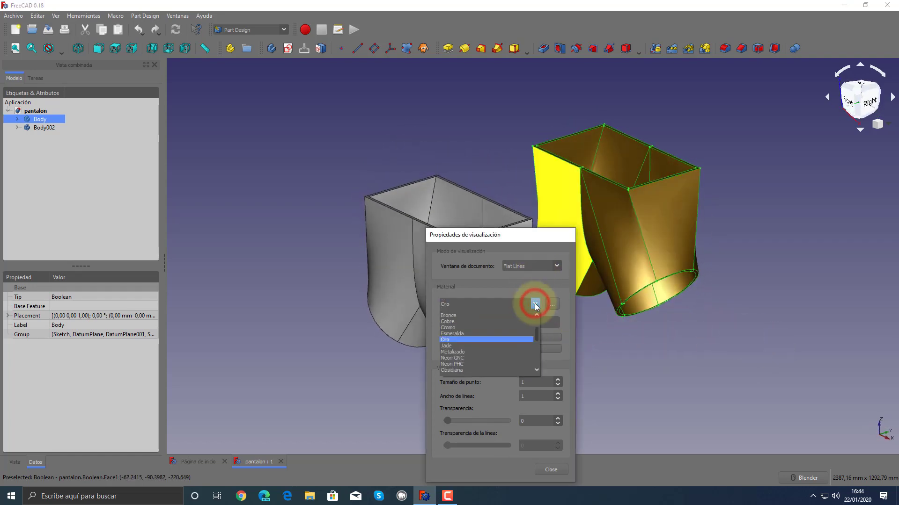
left_click(504, 351)
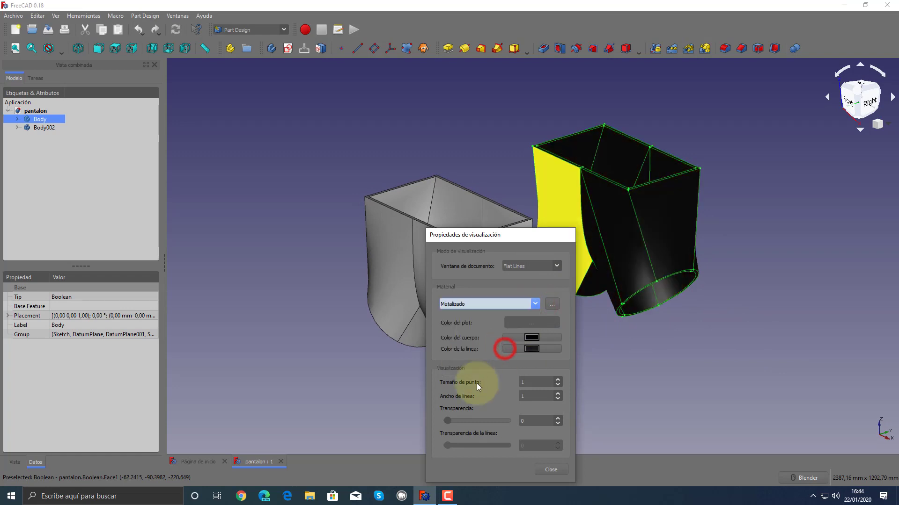
left_click(534, 304)
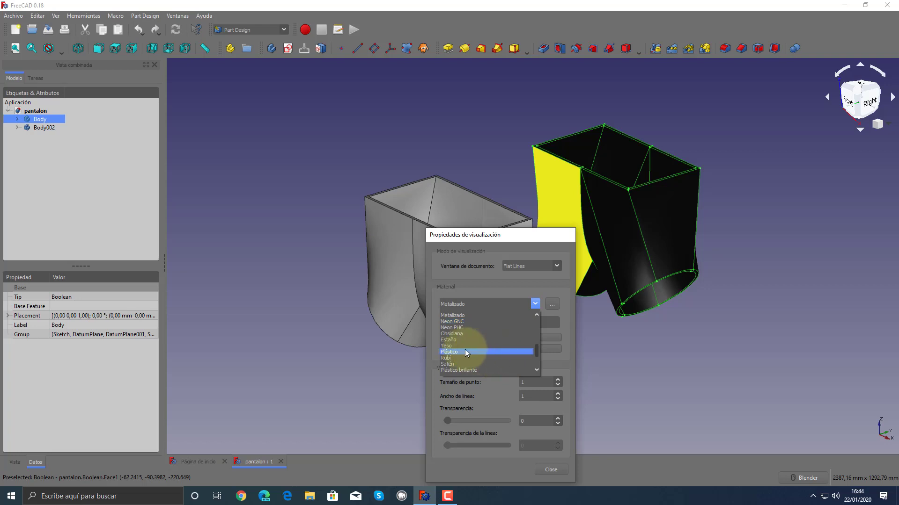
left_click(454, 352)
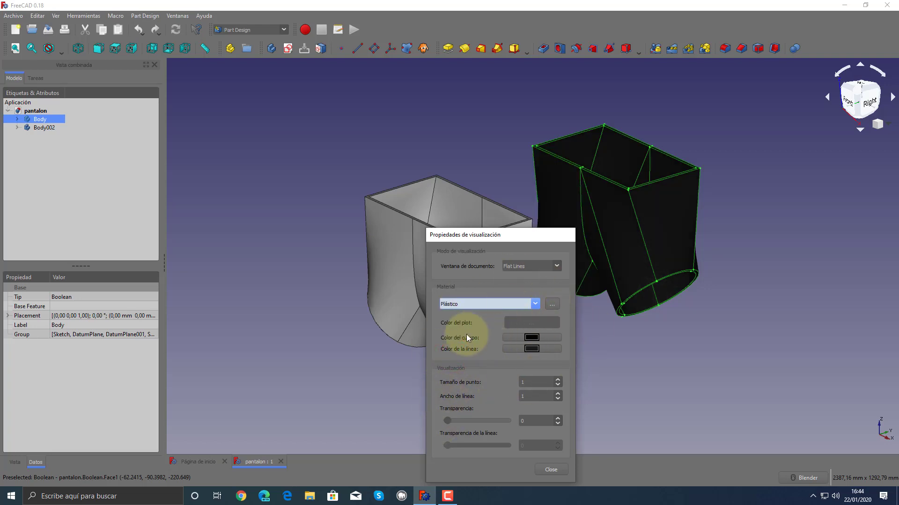
- Colour Body bright green and thicken its edge lines
left_click(533, 339)
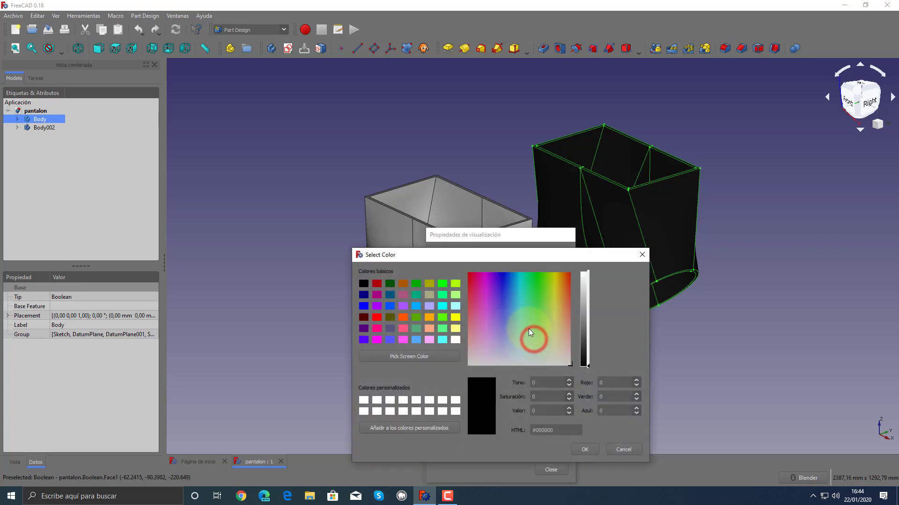
mouse_move(551, 310)
left_mouse_down()
mouse_move(542, 279)
mouse_move(583, 281)
left_mouse_up()
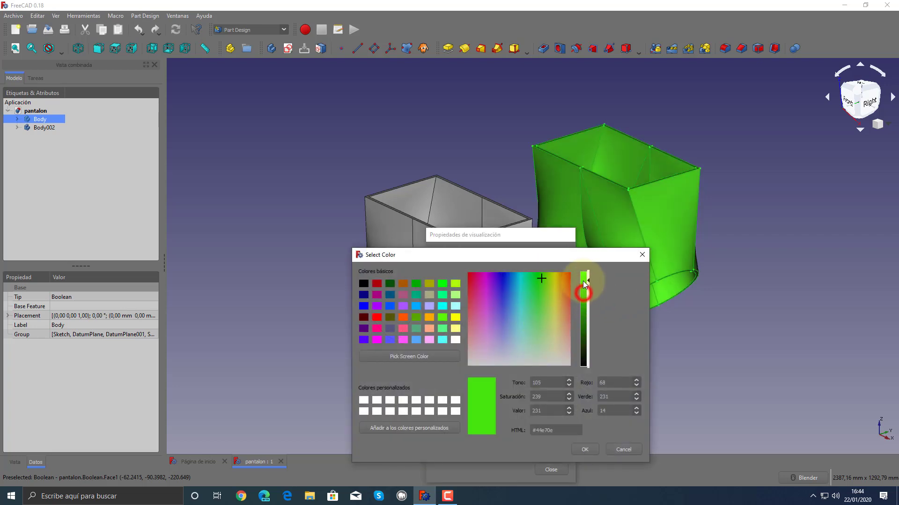
left_click(581, 448)
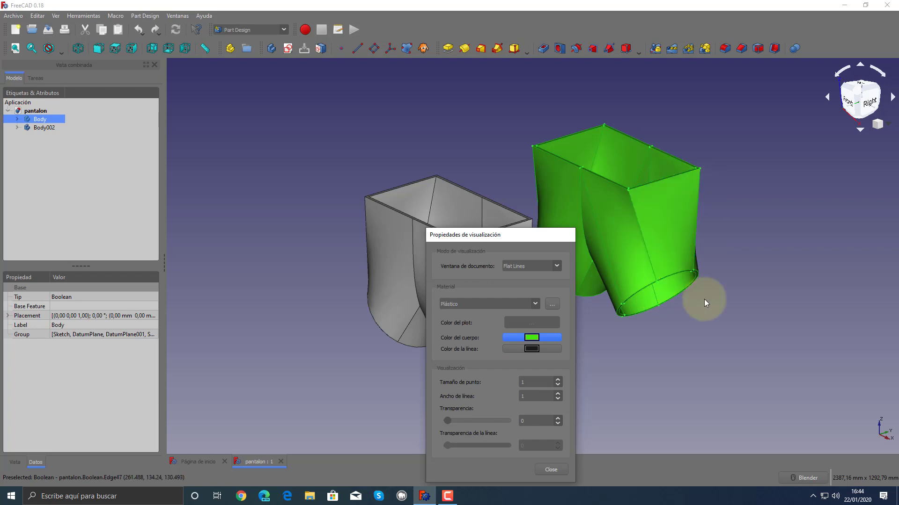
left_click(557, 393)
left_click(558, 394)
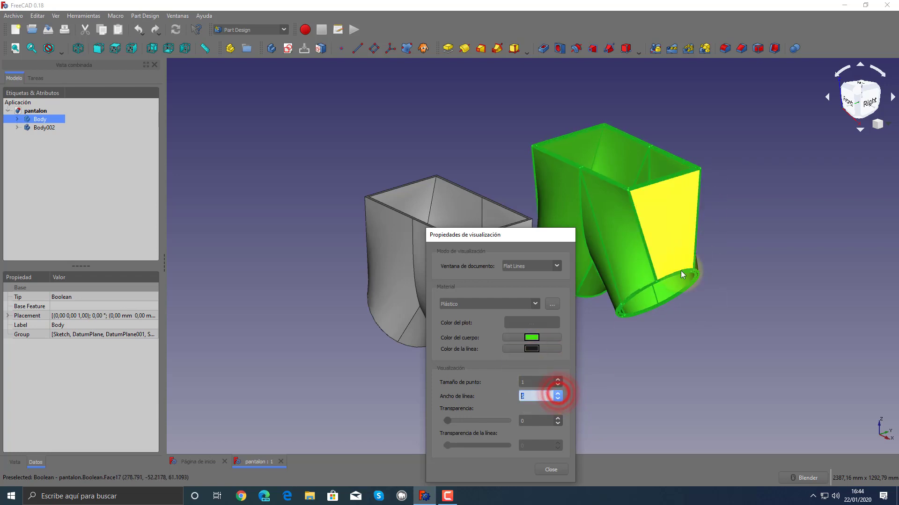
left_click(645, 375)
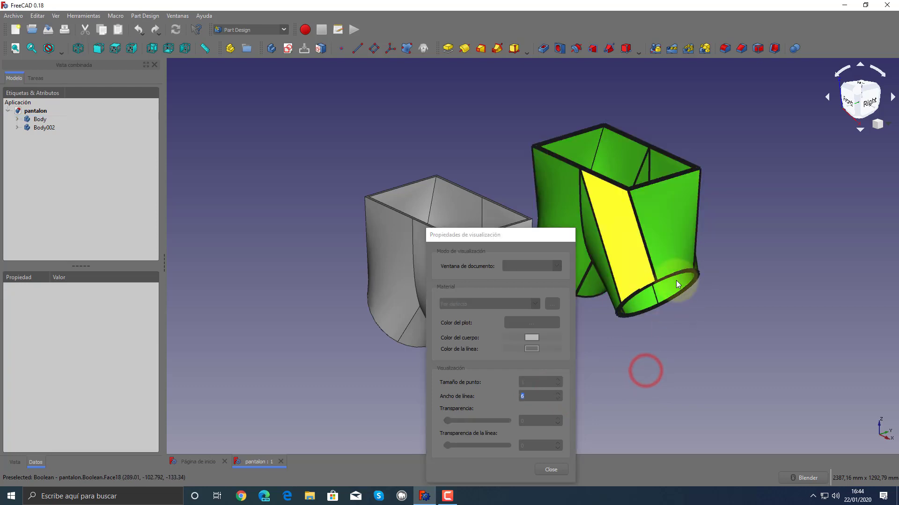
- Preview a violet edge colour, discard it, and reset the line width to 1
left_click(595, 210)
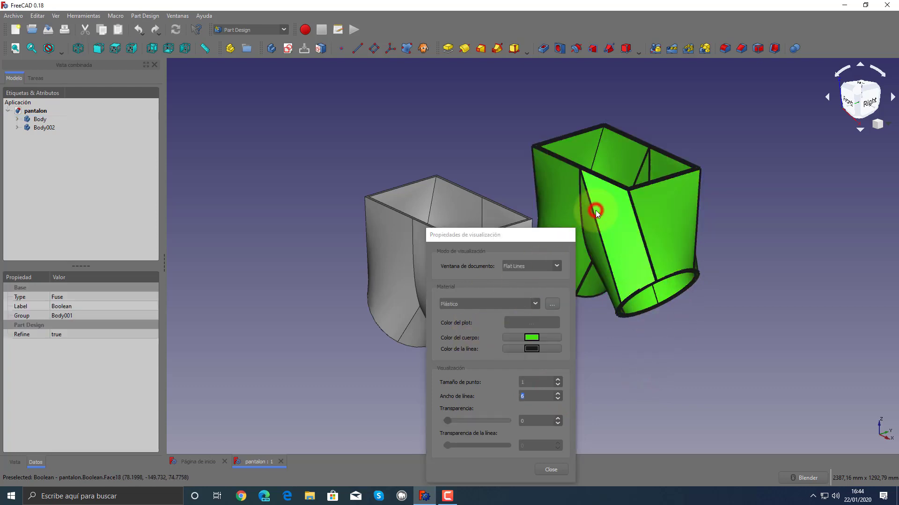
left_click(533, 348)
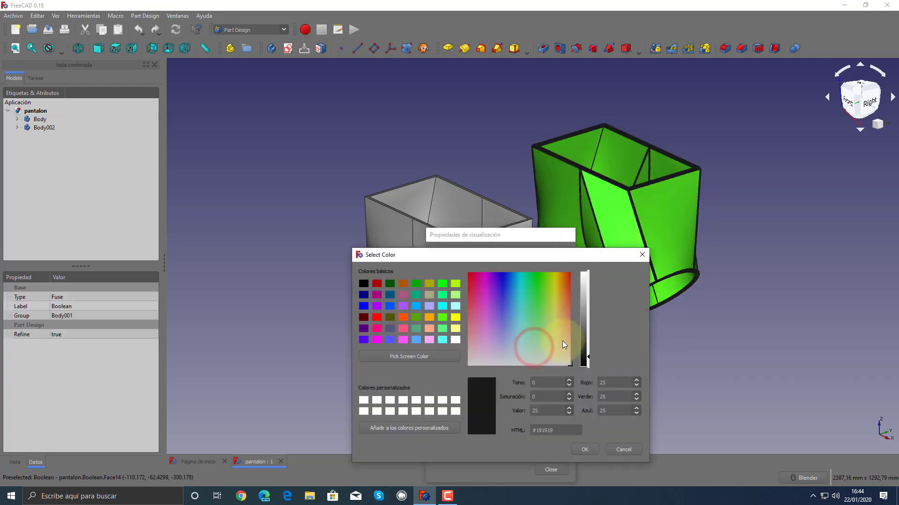
left_click(523, 304)
left_click(497, 277)
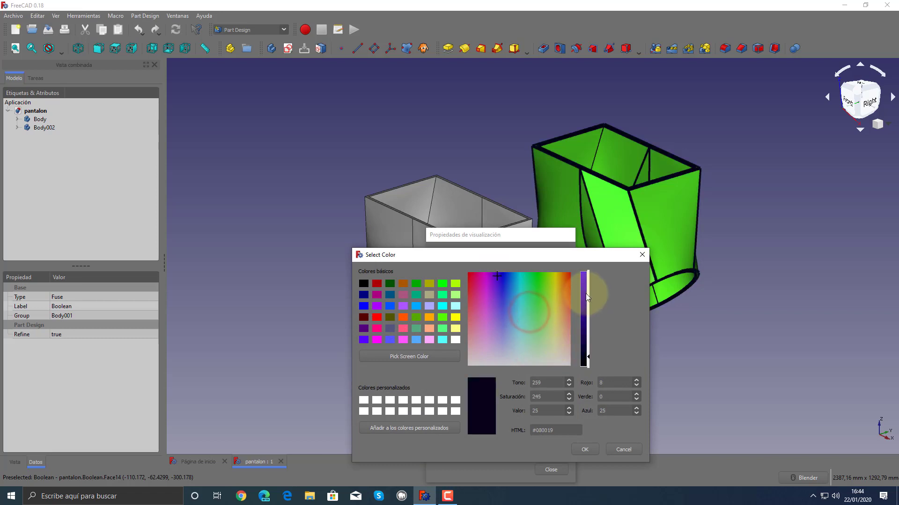
left_click_drag(586, 293, 589, 266)
left_click(626, 450)
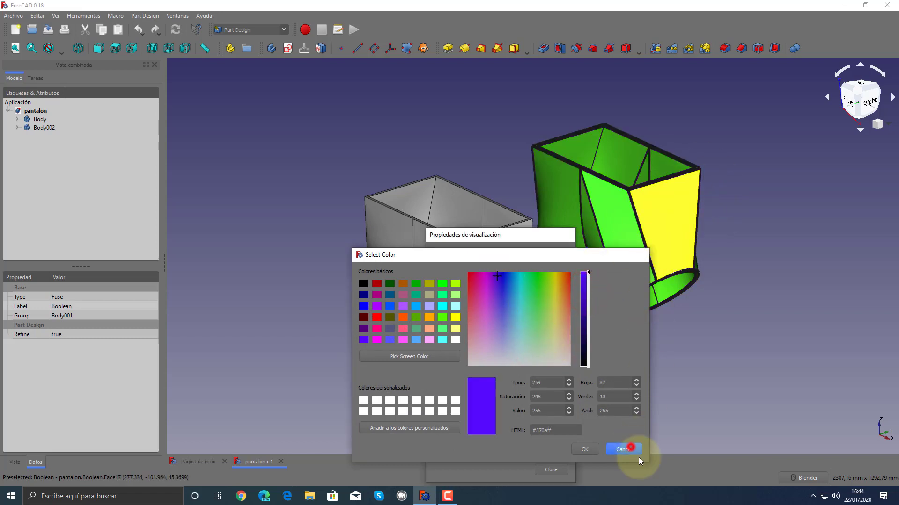
left_click(558, 398)
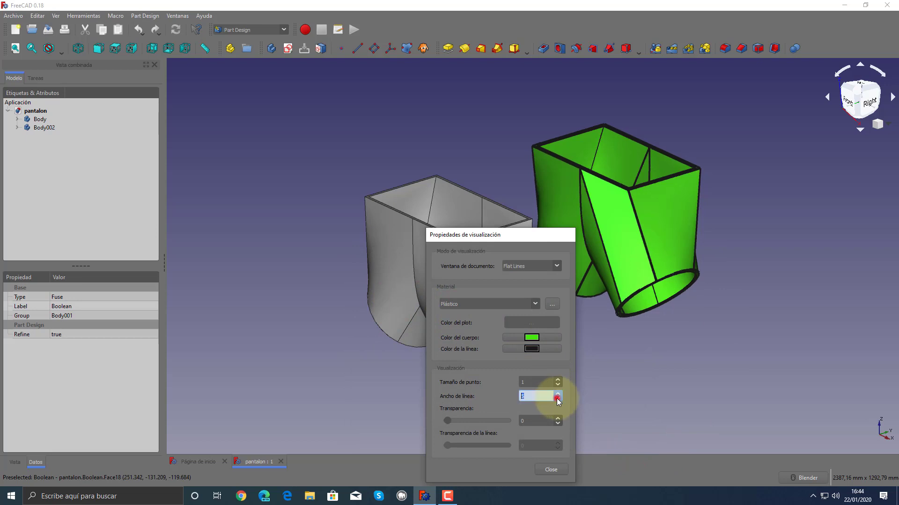
left_click(558, 398)
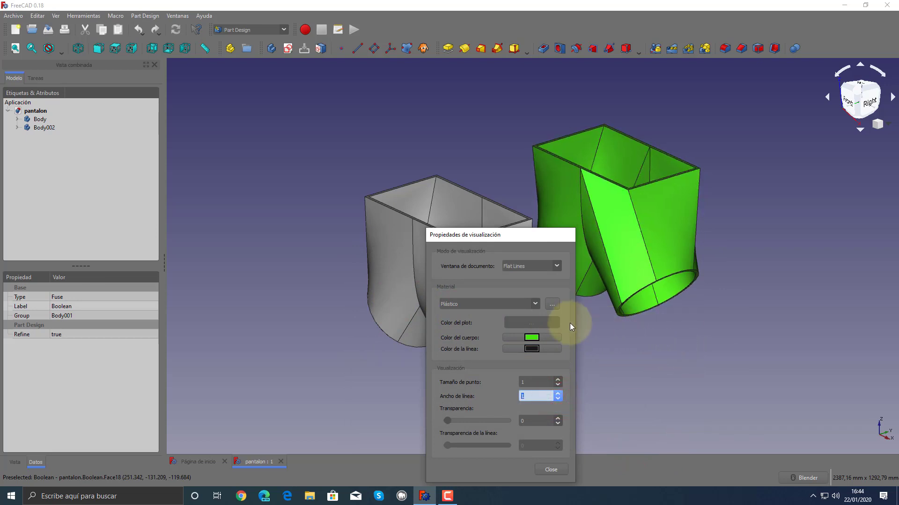
- Apply Yeso to the right body with a pure white body colour, then reopen the material list
left_click(535, 306)
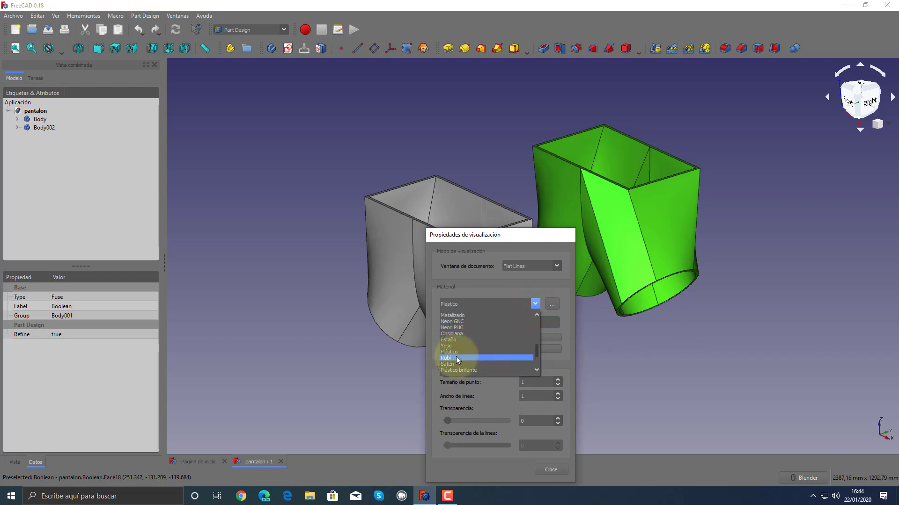
left_click(452, 347)
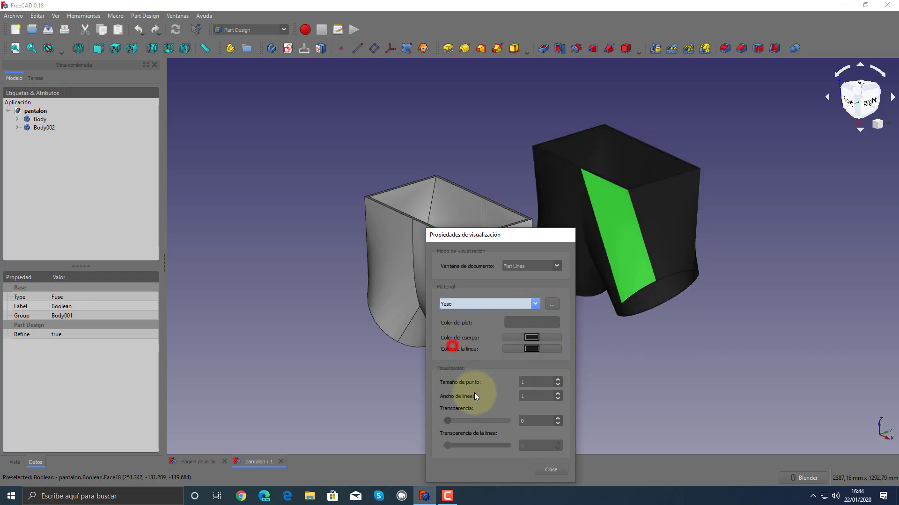
left_click(532, 338)
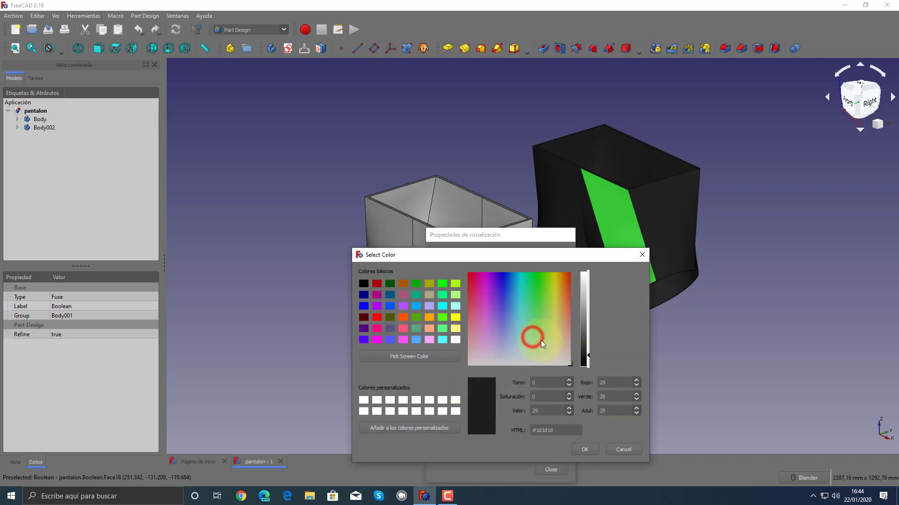
left_click_drag(582, 326, 584, 273)
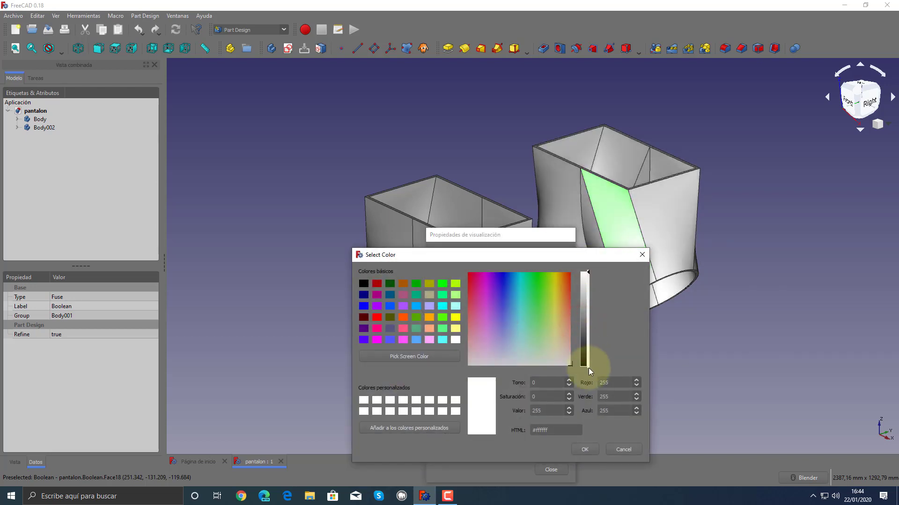
left_click(583, 450)
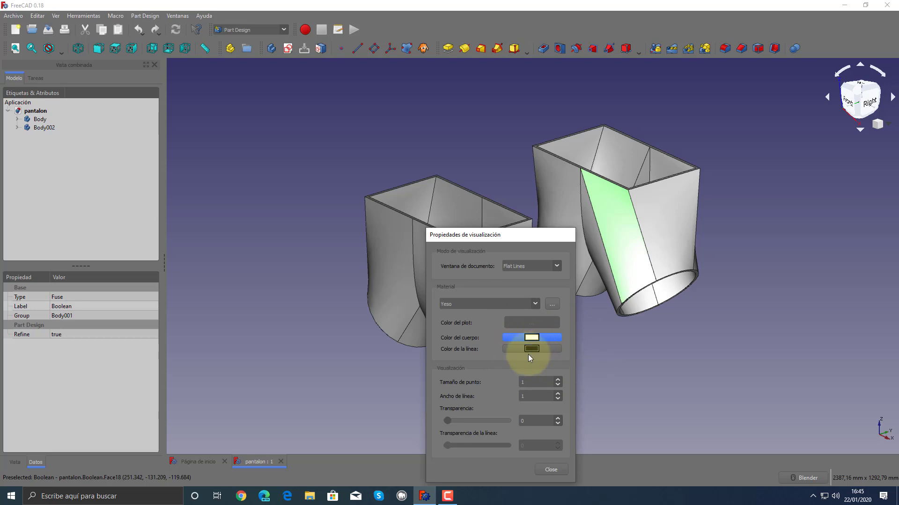
left_click(533, 303)
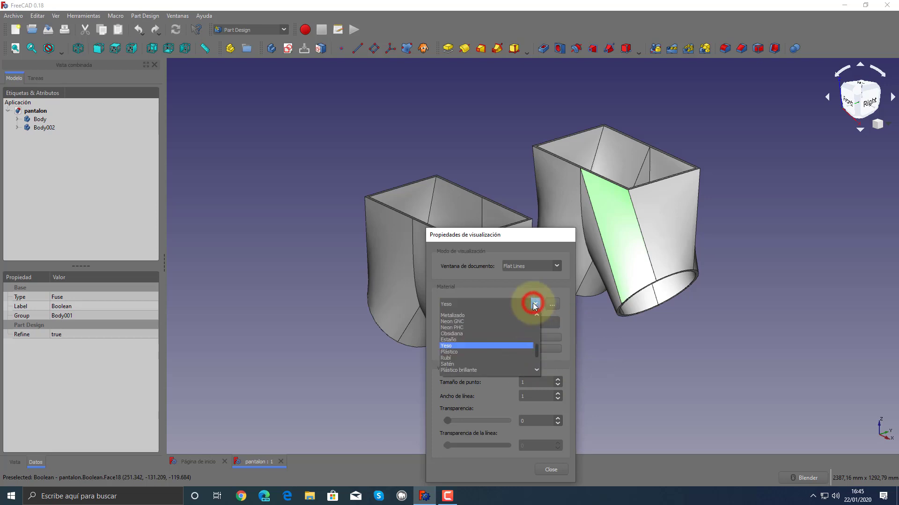
scroll(500, 342, "down", 1)
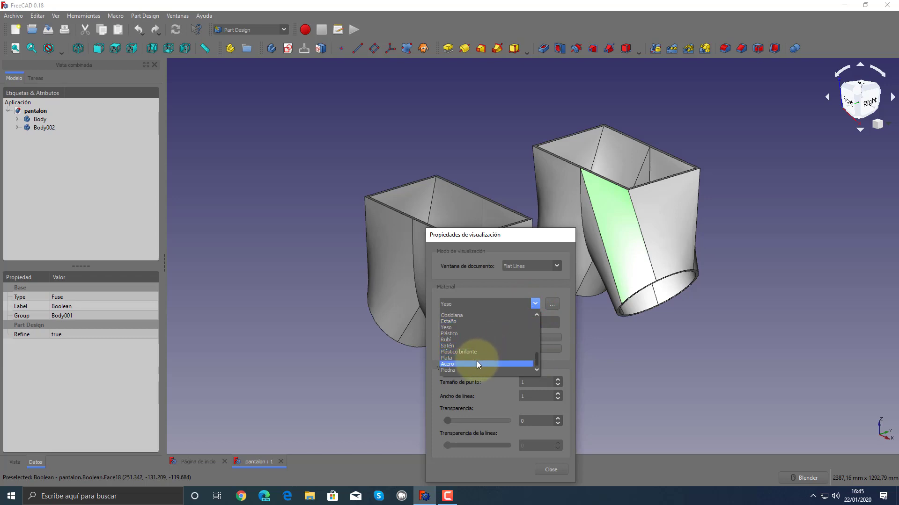
- Apply the Piedra stone material to the right body and orbit the model upright
left_click(453, 371)
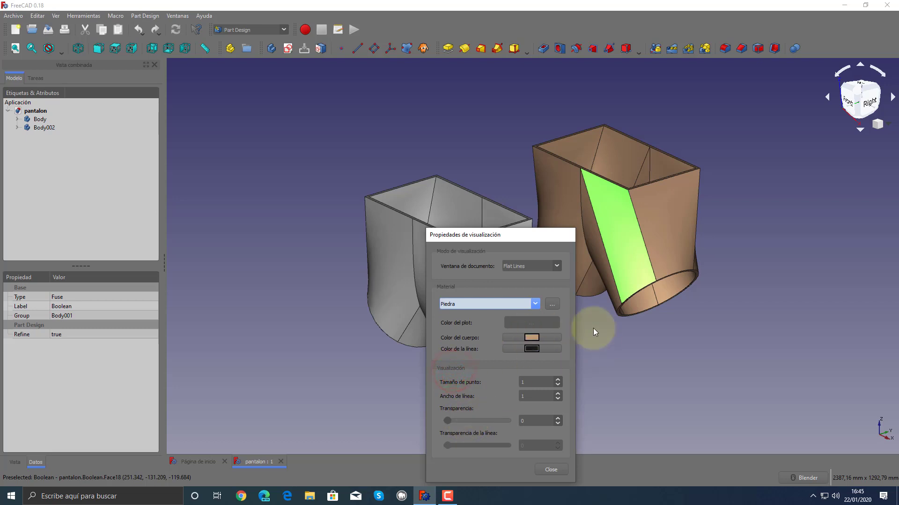
mouse_move(754, 275)
middle_mouse_down()
mouse_move(636, 281)
mouse_move(712, 277)
mouse_move(705, 290)
mouse_move(647, 258)
middle_mouse_up()
mouse_move(695, 322)
middle_mouse_down()
mouse_move(773, 315)
mouse_move(762, 329)
mouse_move(800, 181)
mouse_move(824, 169)
middle_mouse_up()
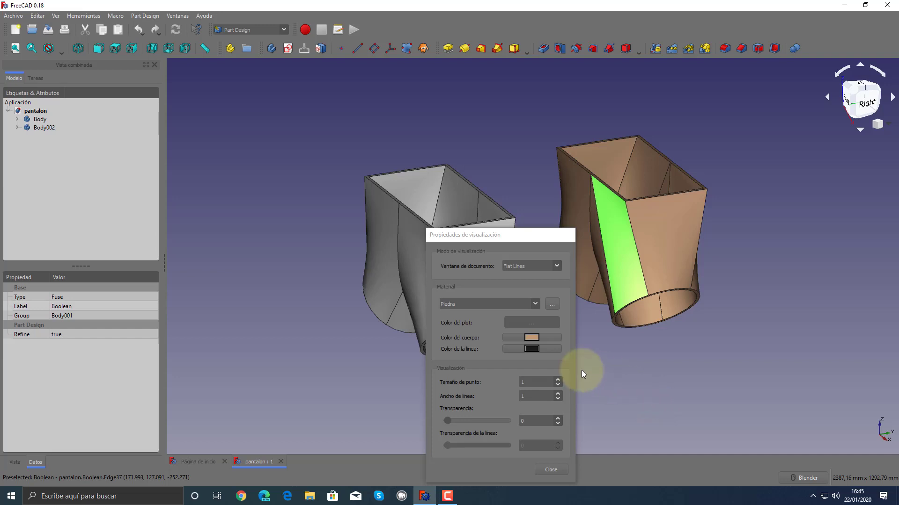
- Try the Satén, Cromo and Bronce materials on the right body, ending on Aluminio
left_click(537, 305)
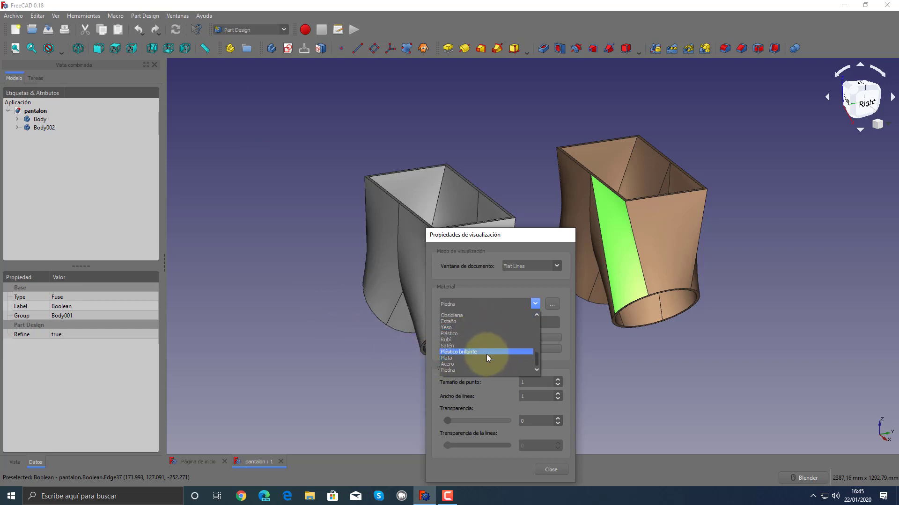
scroll(486, 355, "up", 1)
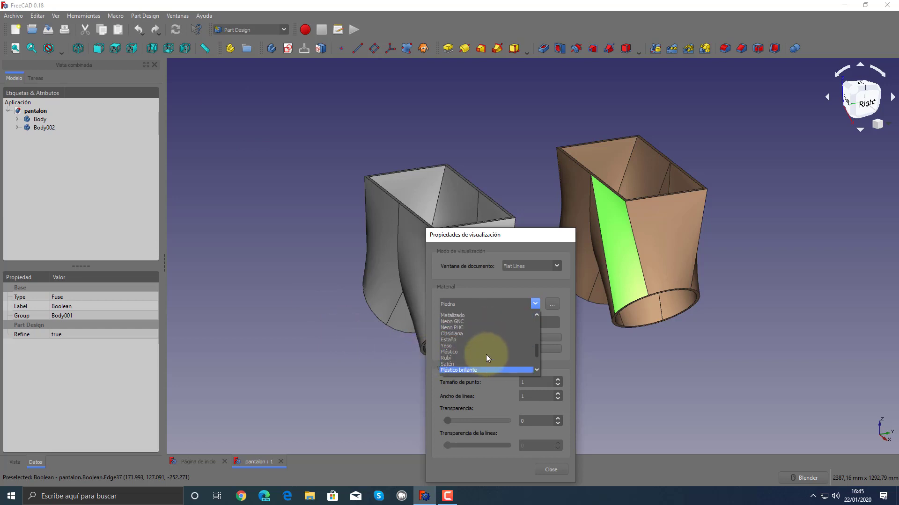
left_click(458, 364)
left_click(537, 301)
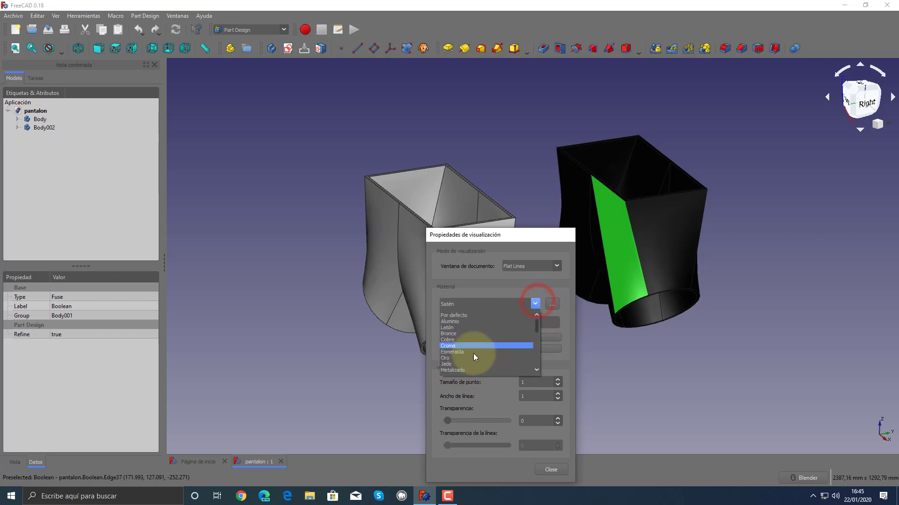
left_click(467, 345)
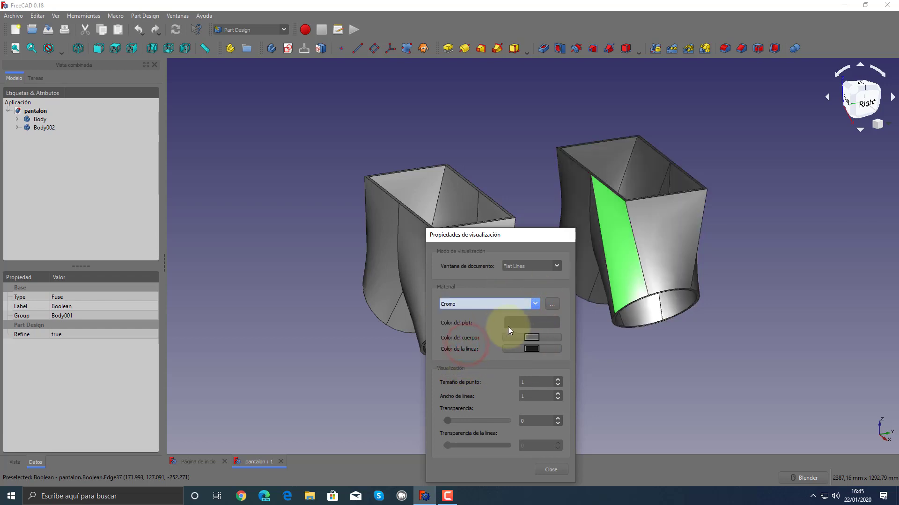
left_click(535, 305)
left_click(463, 335)
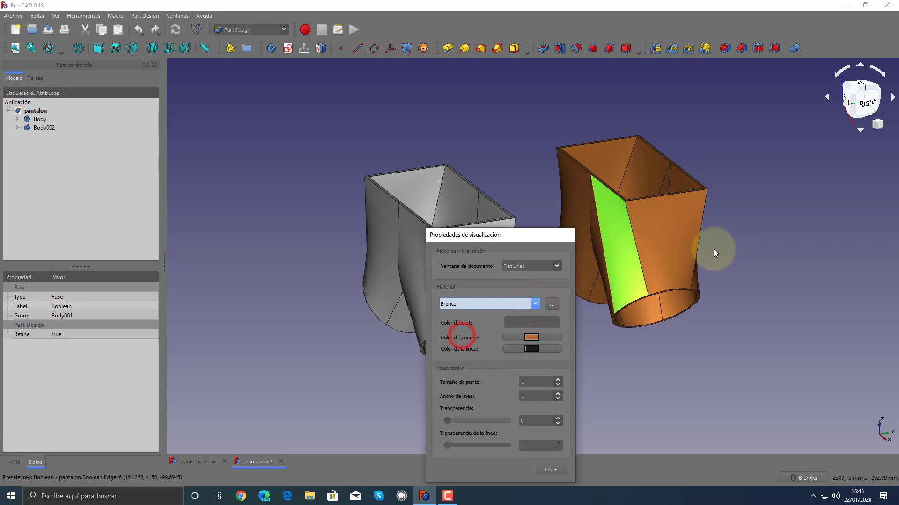
left_click(534, 304)
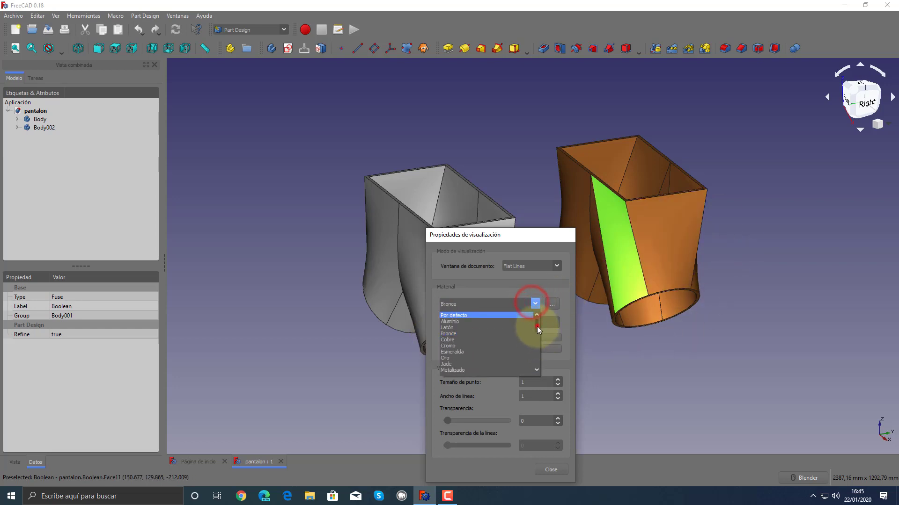
left_click(489, 321)
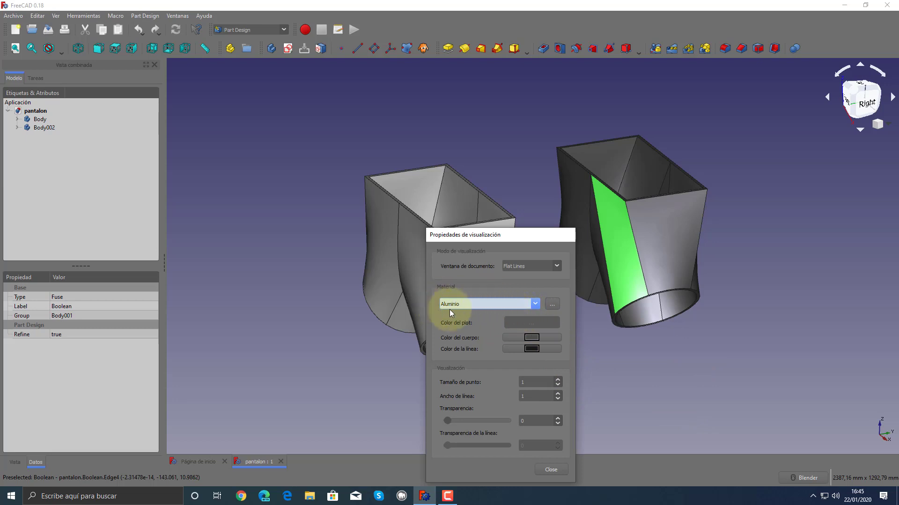
- Open the Aluminio material's colour properties, move the dialog aside, and select the ambient colour
left_click(552, 305)
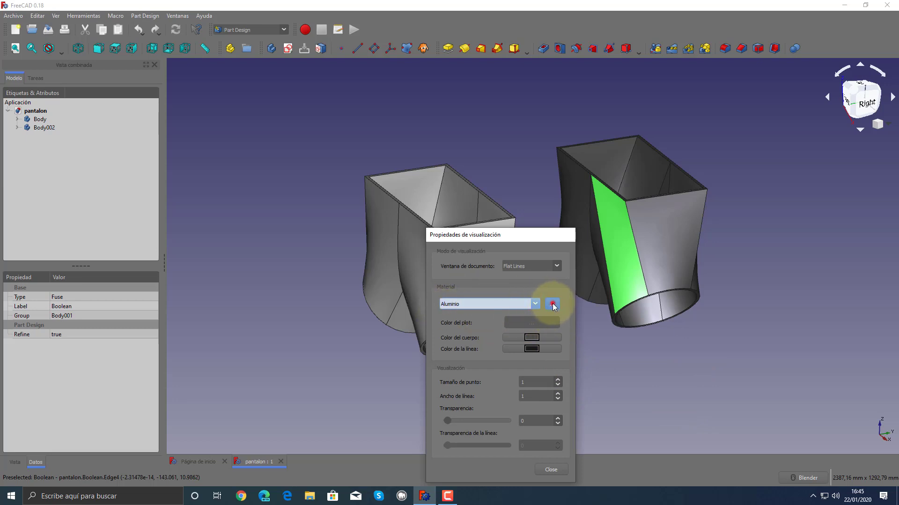
left_click_drag(511, 301, 371, 283)
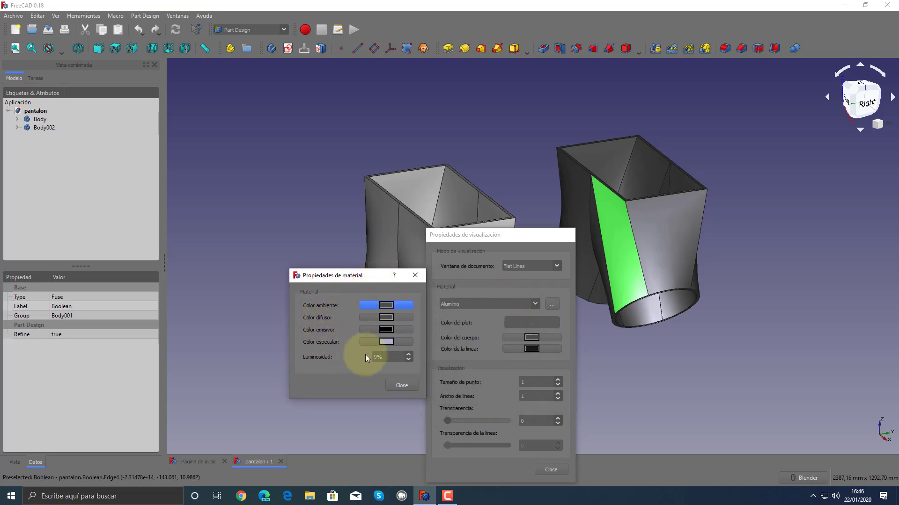
left_click(400, 306)
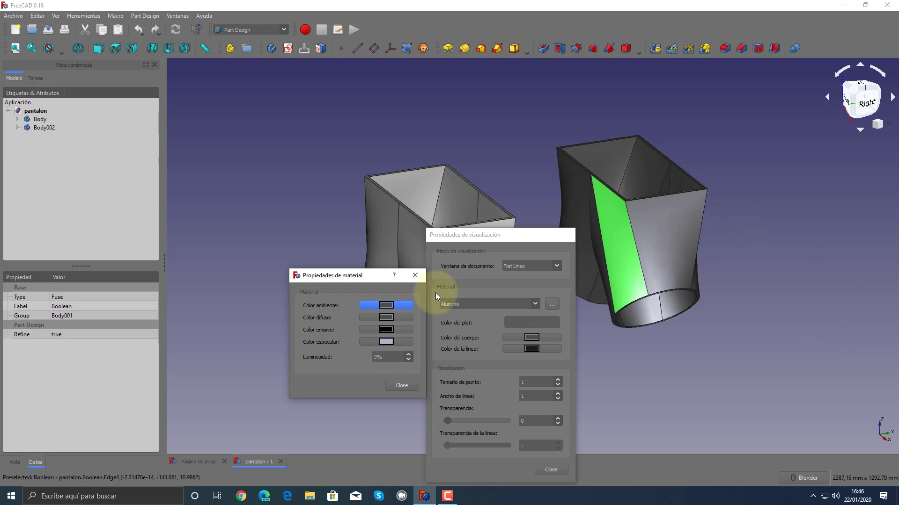
left_click(382, 305)
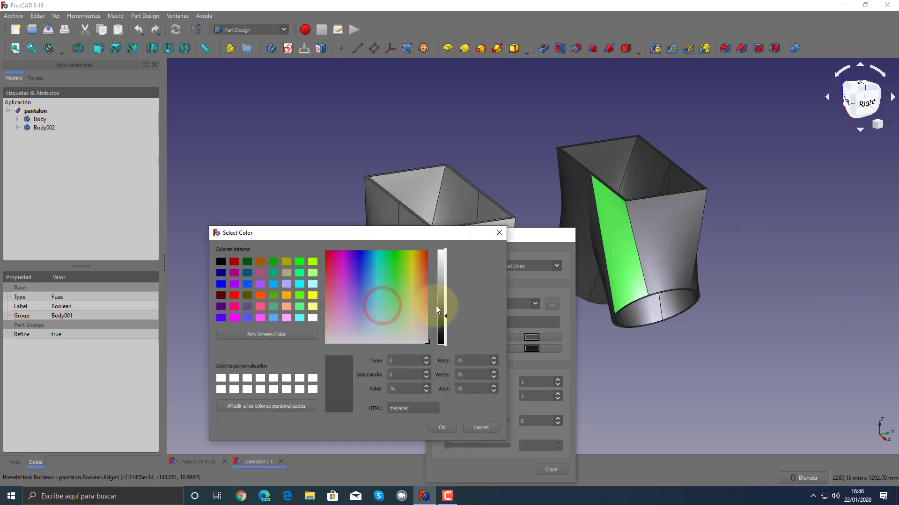
left_click_drag(439, 302, 439, 246)
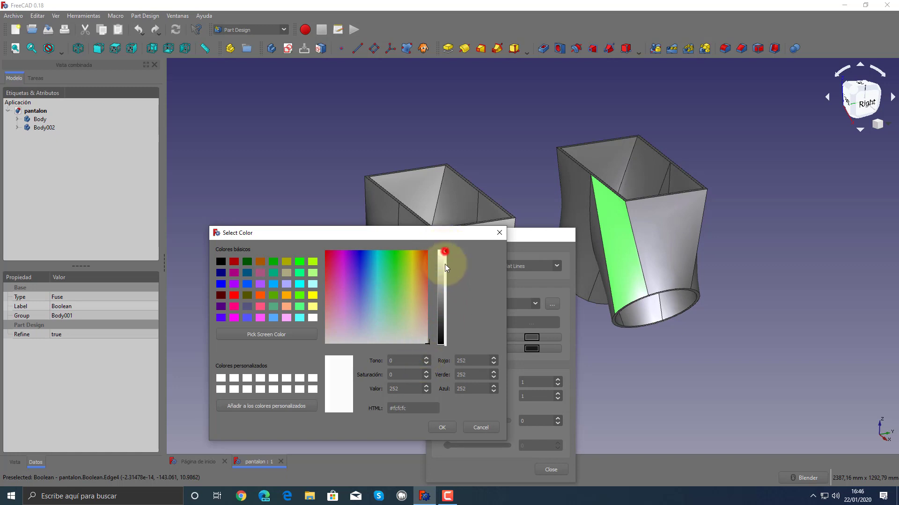
left_click_drag(445, 251, 442, 357)
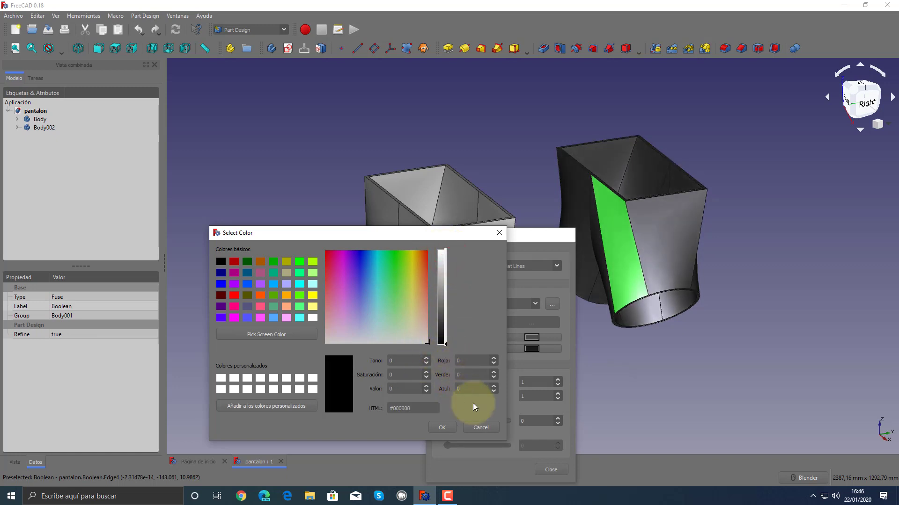
left_click(479, 428)
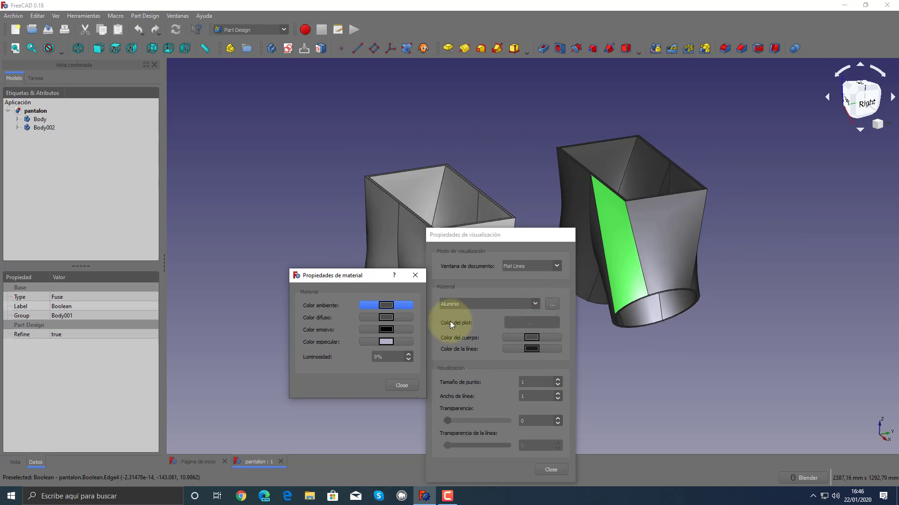
- Set Color difuso to bright cyan #2fcbcb, turning the right tube turquoise
left_click(388, 317)
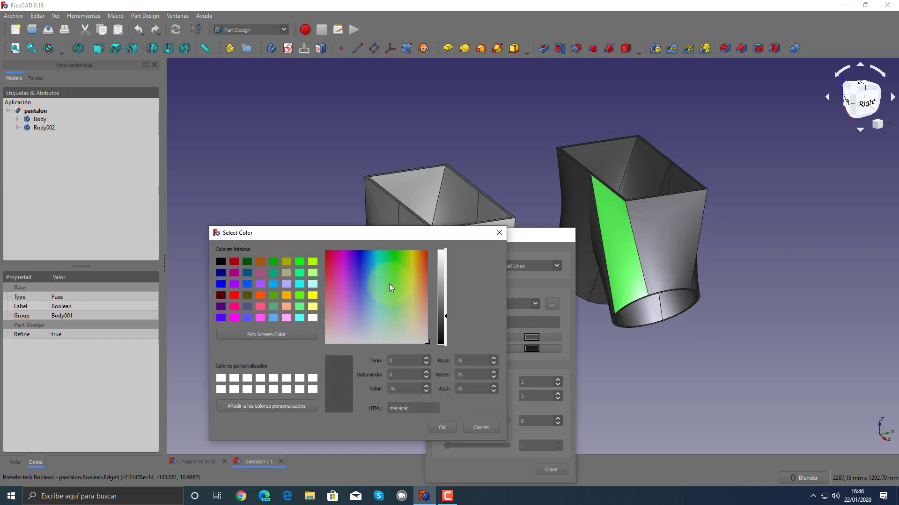
left_click_drag(381, 283, 377, 272)
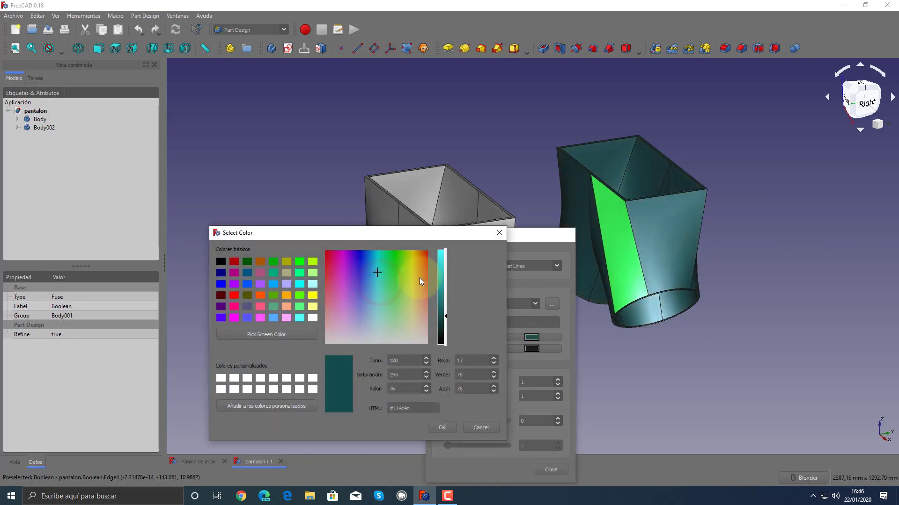
left_click_drag(439, 274, 441, 268)
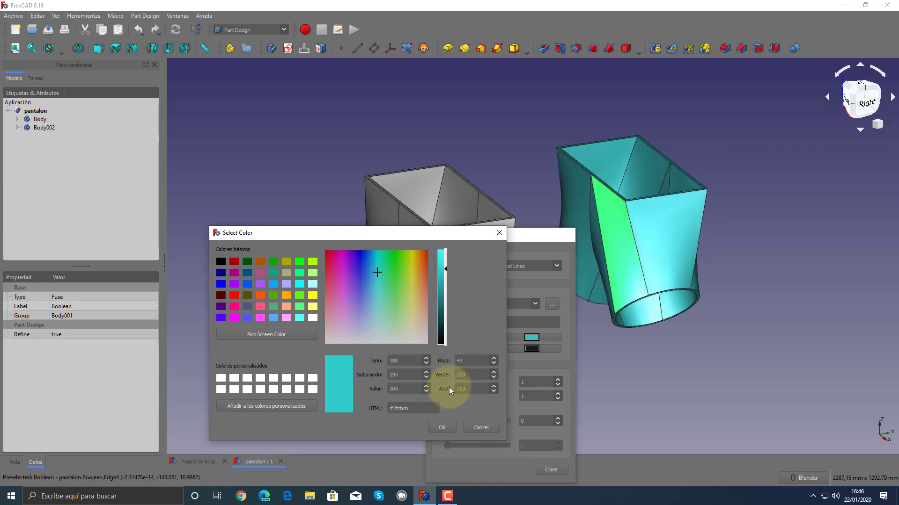
left_click(447, 428)
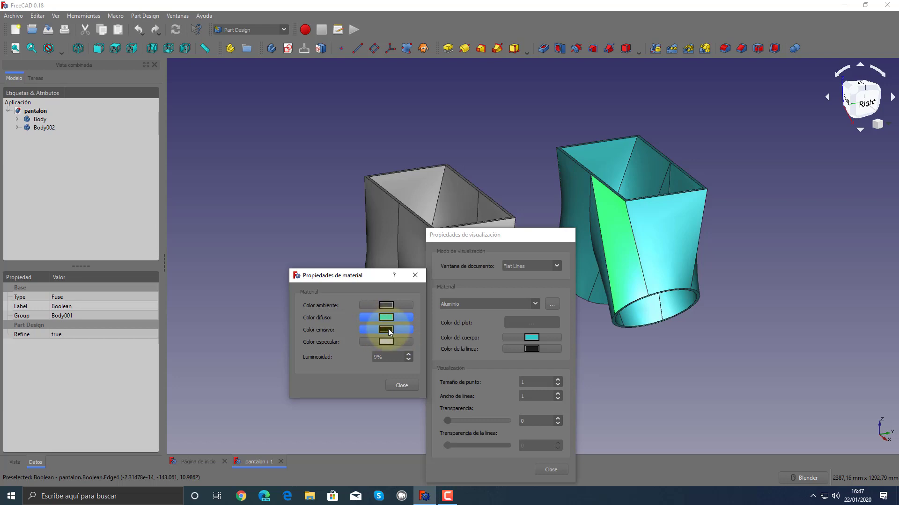
left_click(388, 329)
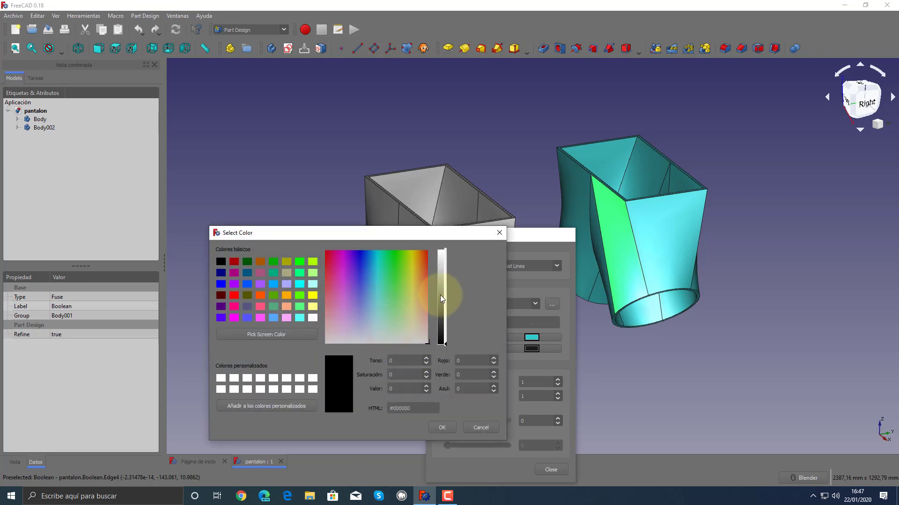
left_click_drag(440, 295, 440, 240)
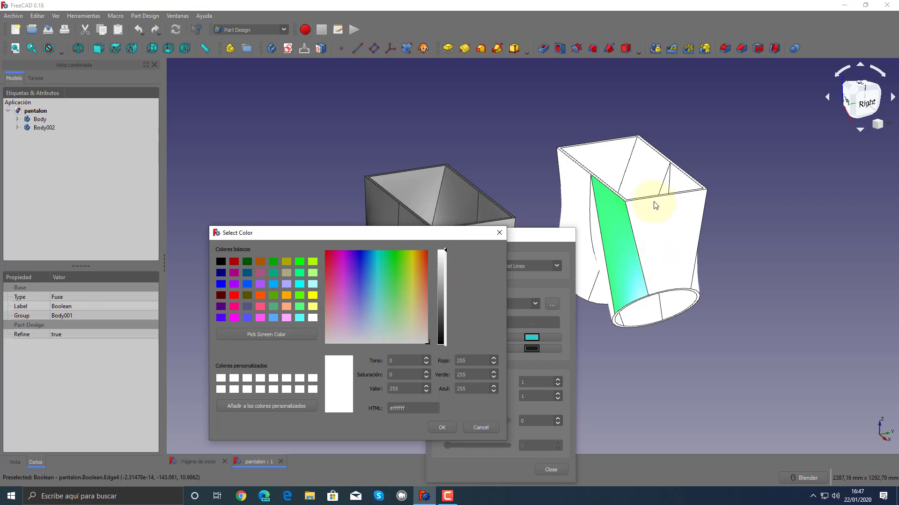
left_click(410, 277)
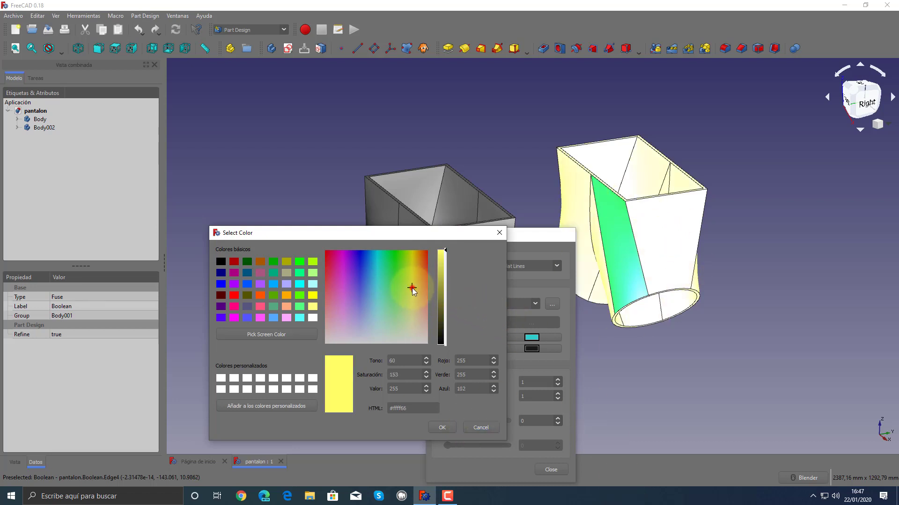
left_click(443, 258)
left_click_drag(443, 255, 444, 250)
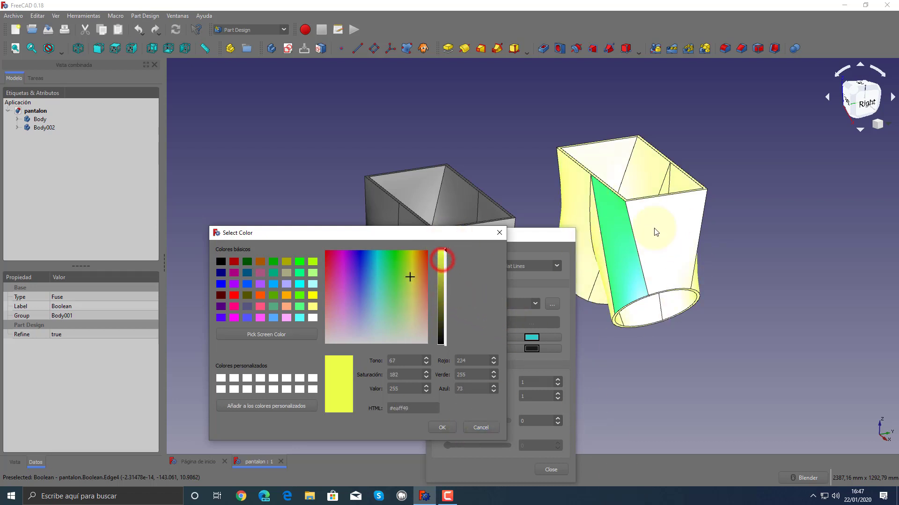
left_click(482, 429)
left_click(364, 330)
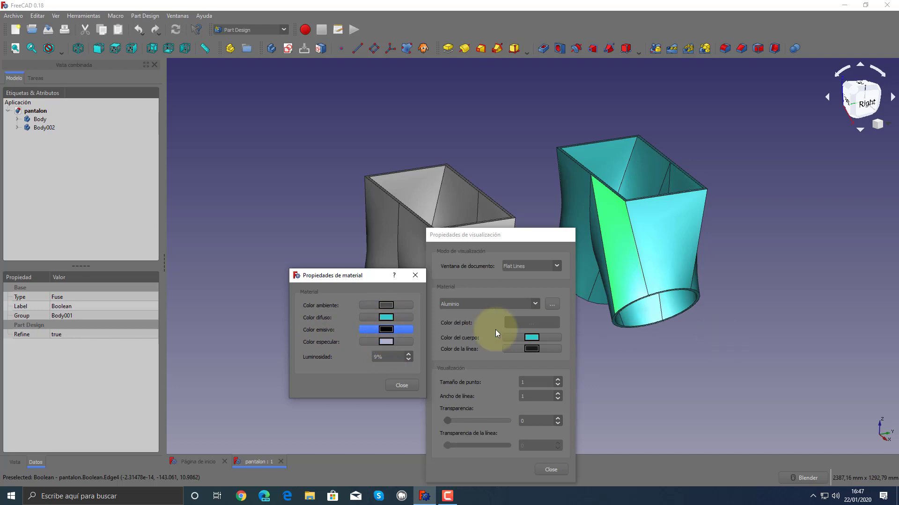
- Set the right body's diffuse colour to pure red
left_click(385, 317)
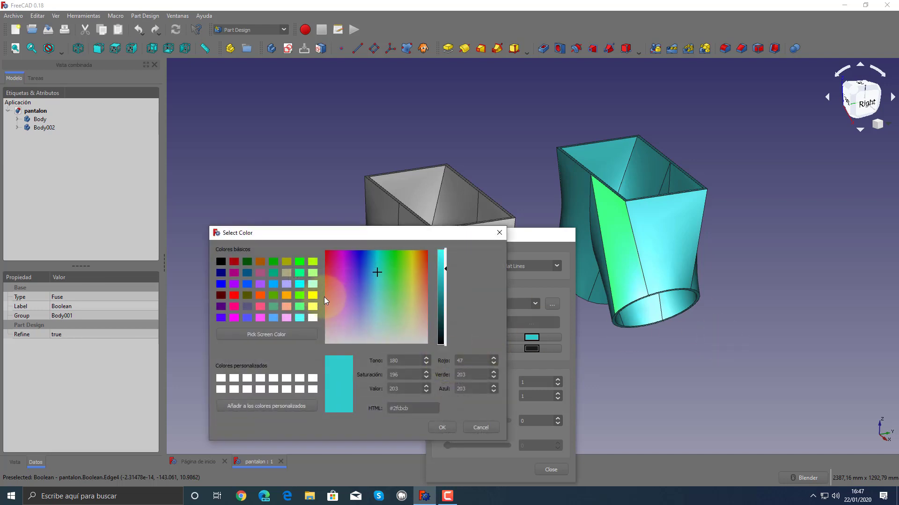
left_click(312, 296)
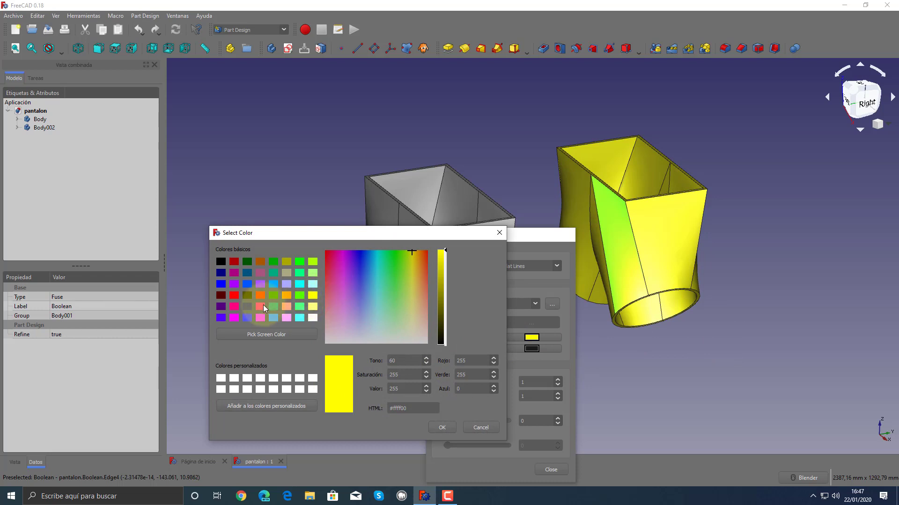
left_click(231, 297)
left_click(441, 428)
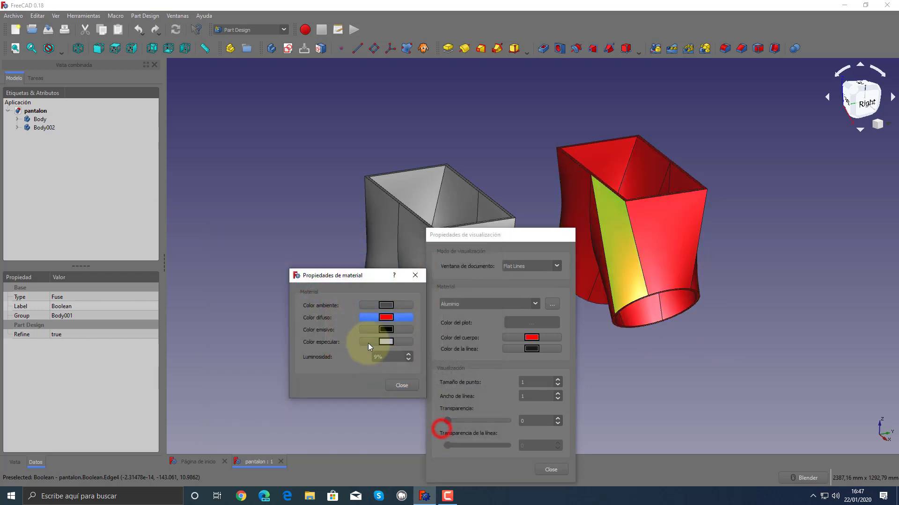
- Set the specular colour to pure white #ffffff after briefly trying pale pink
left_click(393, 341)
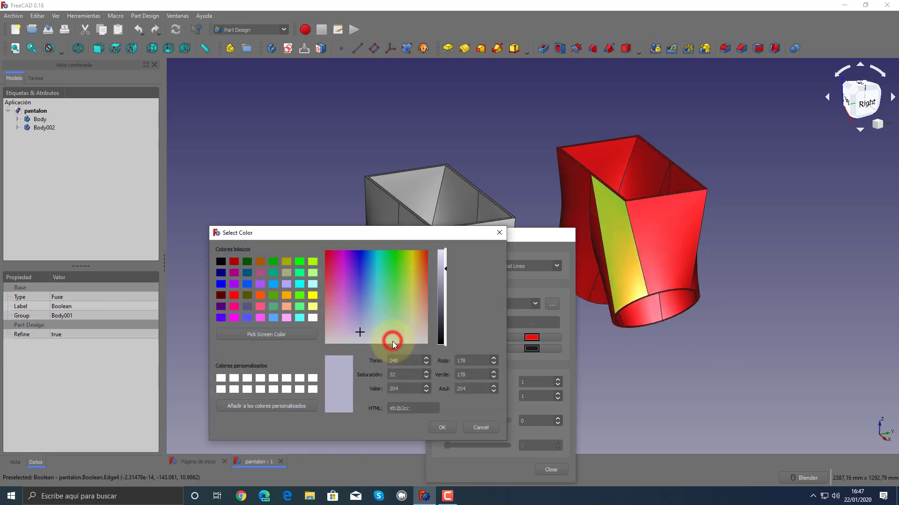
left_click(234, 296)
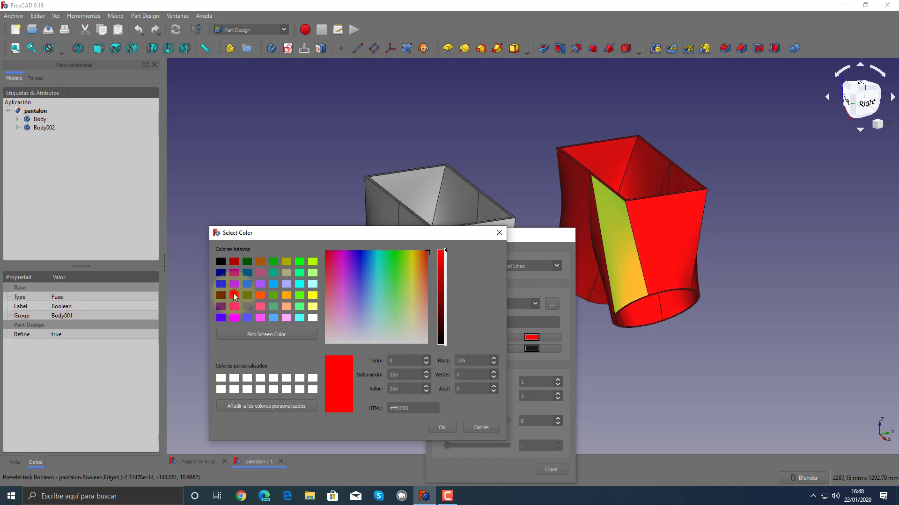
left_click_drag(424, 253, 427, 333)
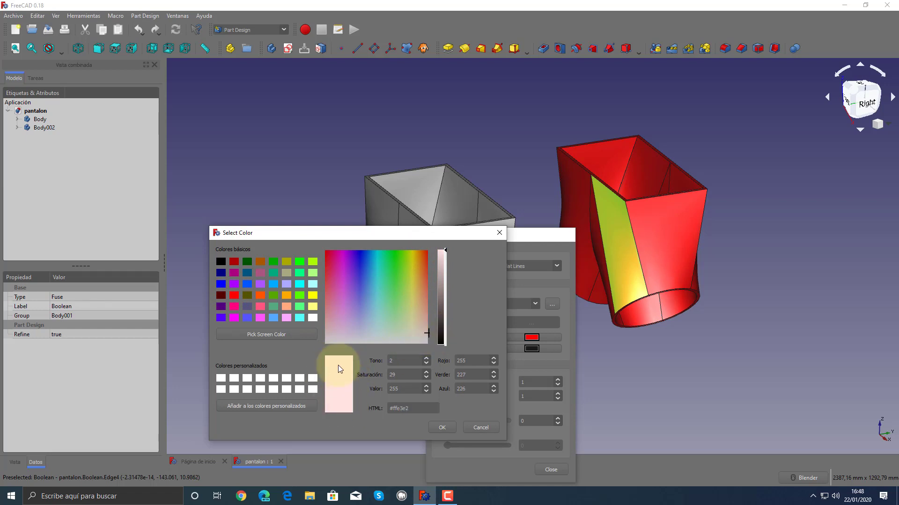
left_click(439, 427)
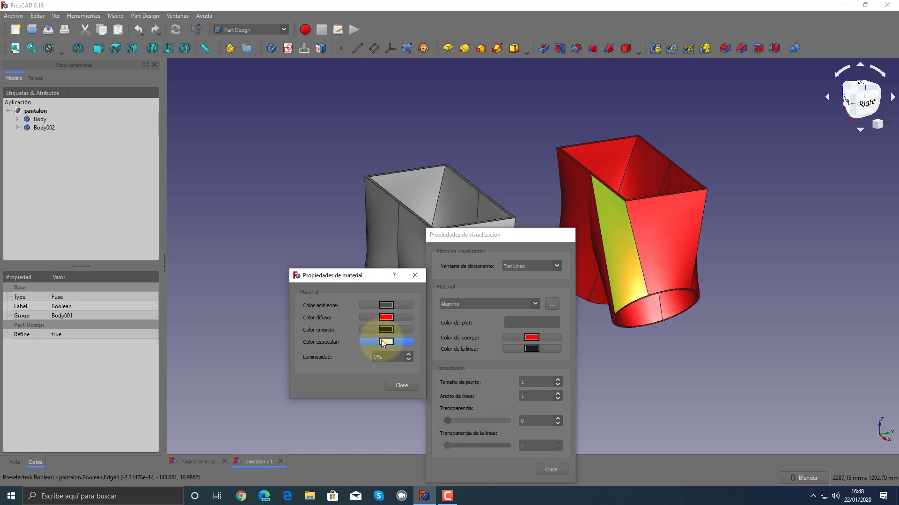
left_click(385, 341)
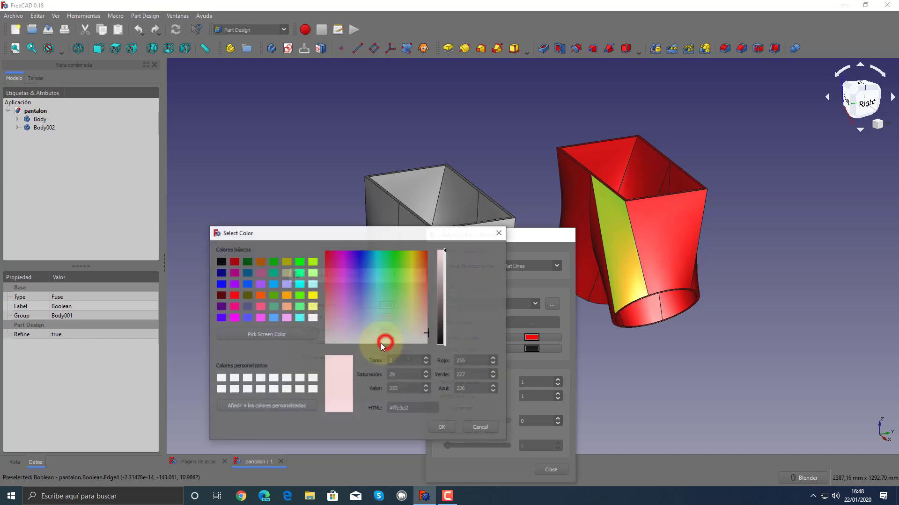
left_click_drag(441, 261, 454, 229)
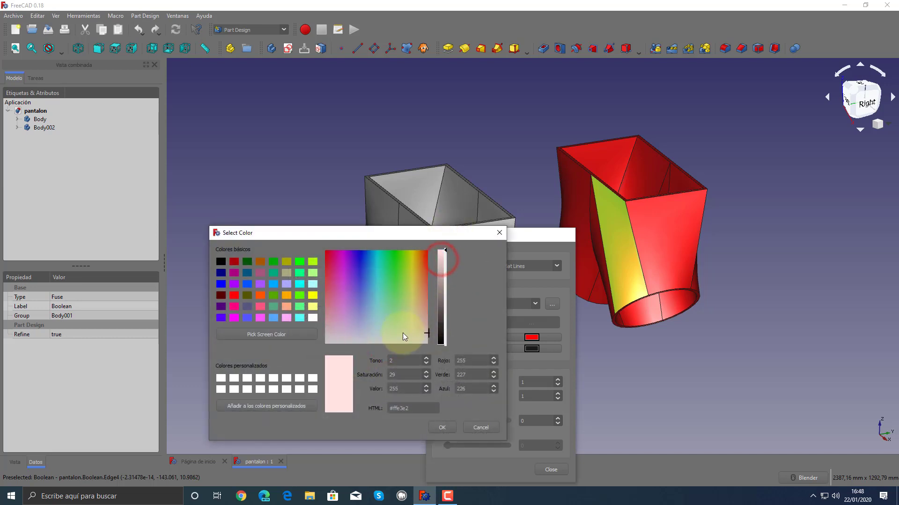
left_click_drag(414, 335, 425, 351)
left_click(441, 428)
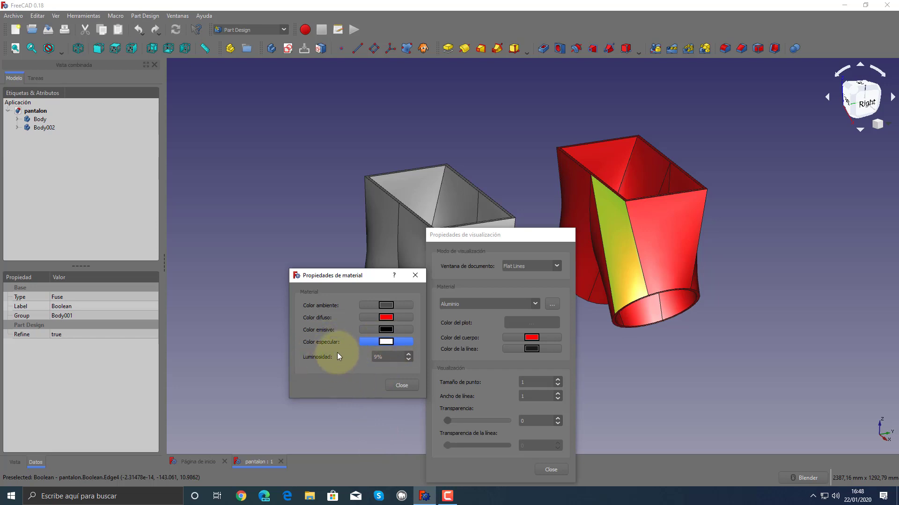
- Step the Luminosidad shininess up from 9% and back down with the spin arrows
left_click(383, 358)
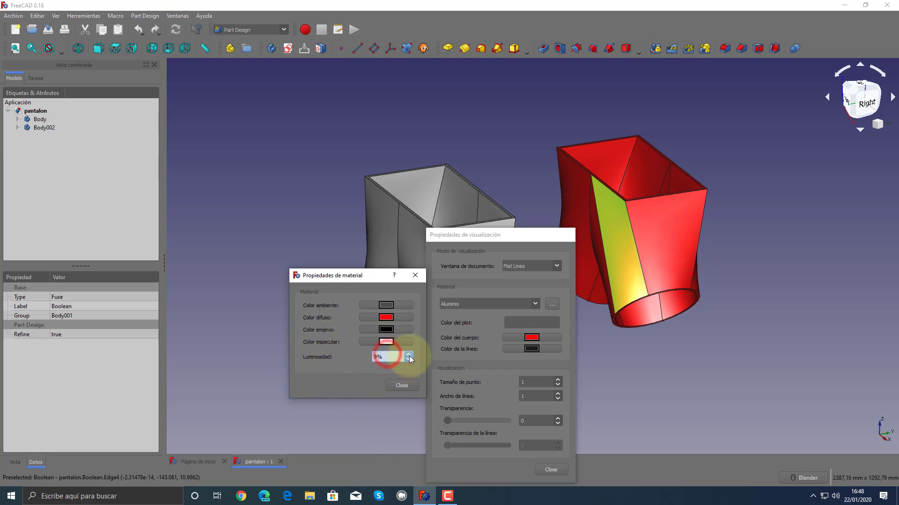
left_click(409, 355)
left_click(409, 355)
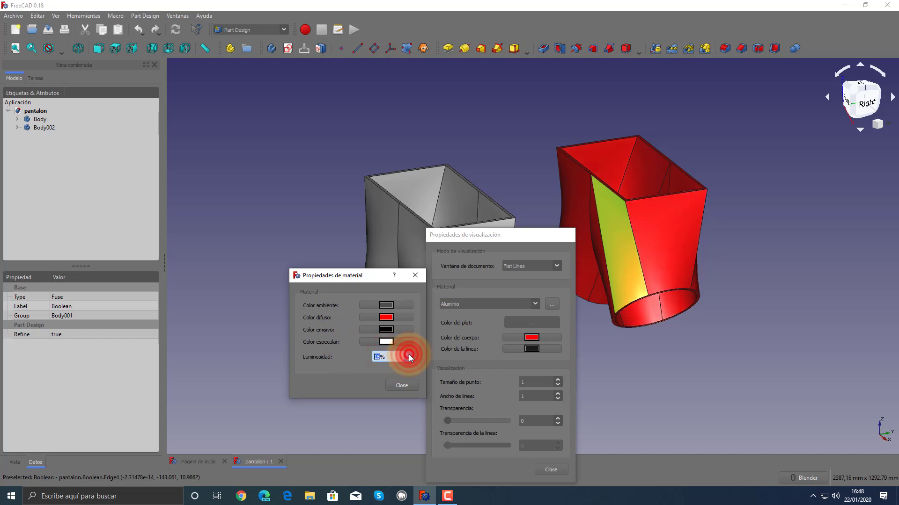
left_click(409, 355)
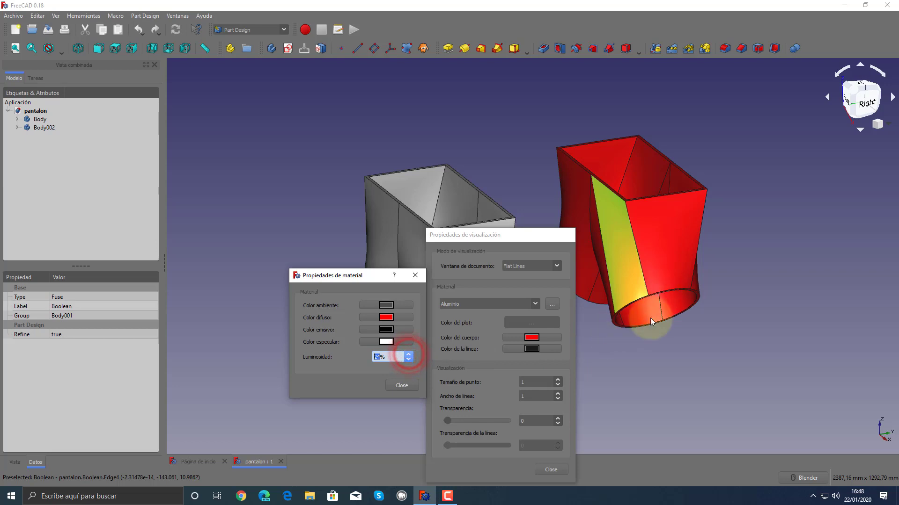
left_click(408, 355)
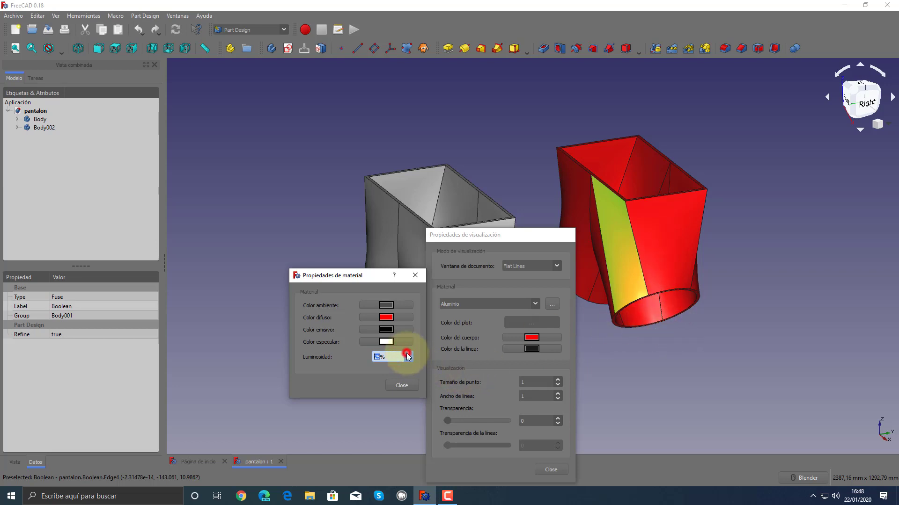
left_click(409, 355)
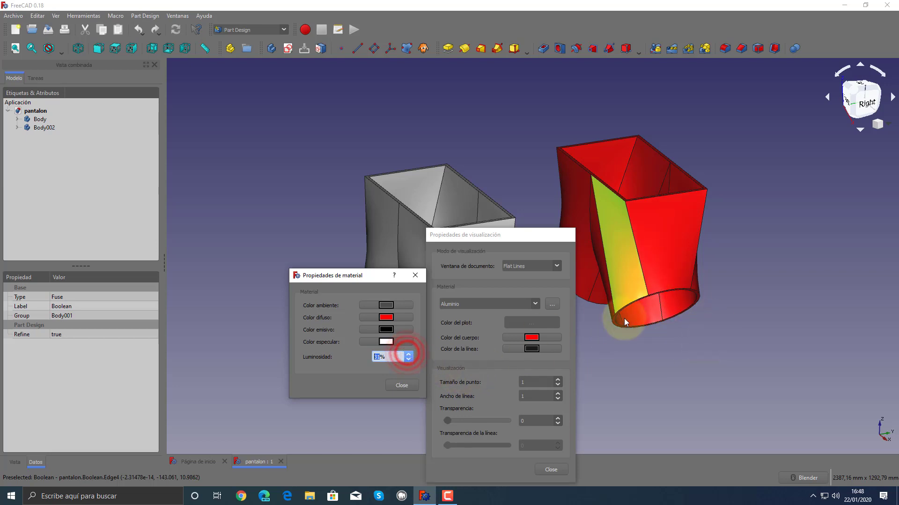
left_click(408, 359)
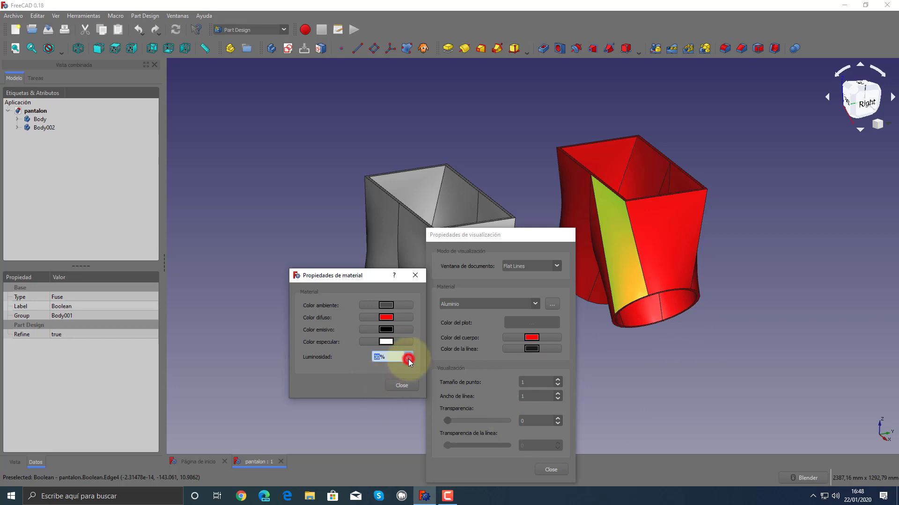
left_click(408, 359)
- Scroll Luminosidad down to about 3% and close the material properties
scroll(391, 355, "down", 12)
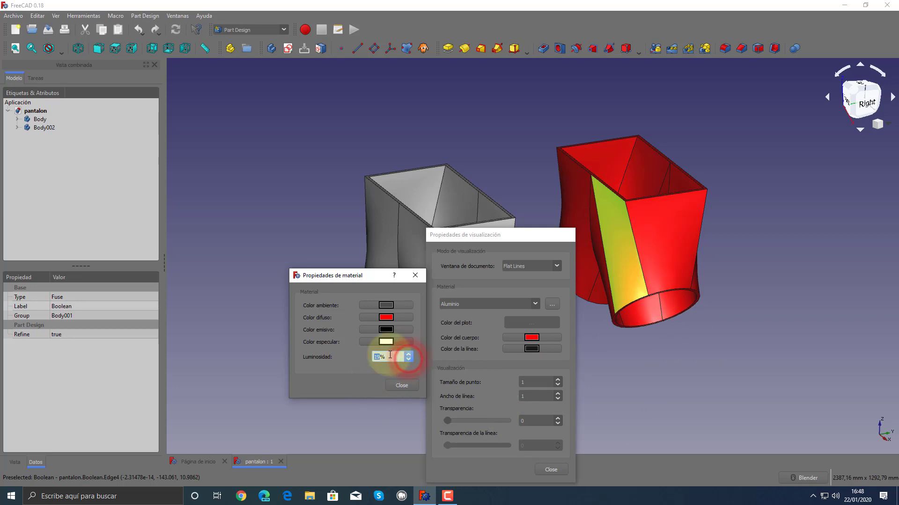
scroll(389, 356, "down", 2)
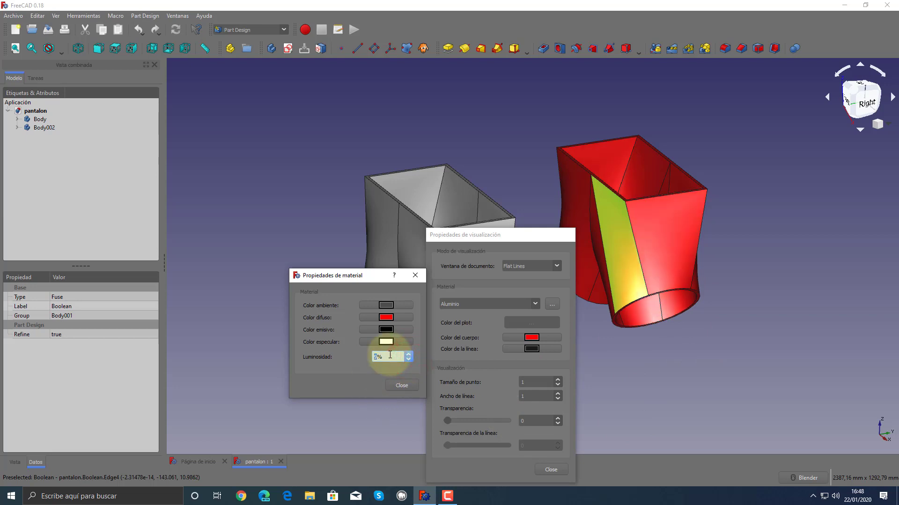
scroll(390, 356, "down", 2)
scroll(390, 355, "down", 3)
scroll(390, 356, "down", 3)
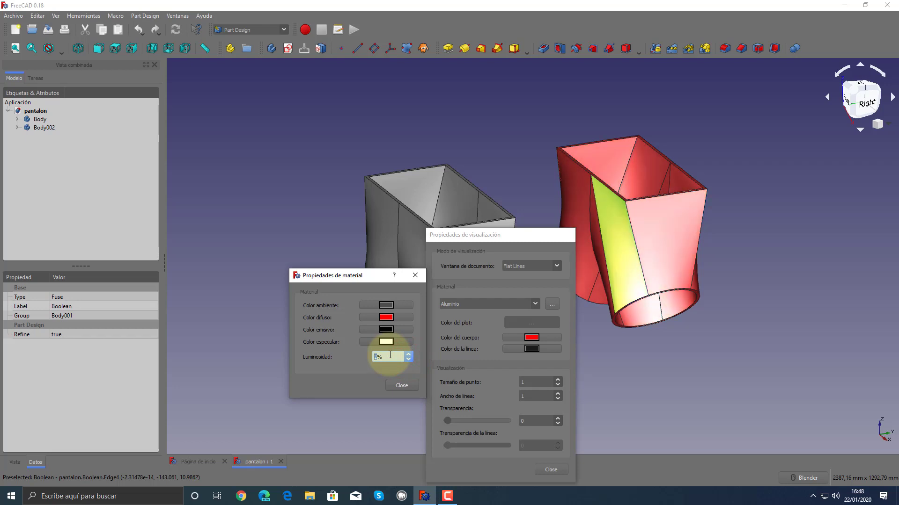
scroll(390, 355, "up", 1)
scroll(390, 355, "up", 1)
scroll(390, 356, "up", 1)
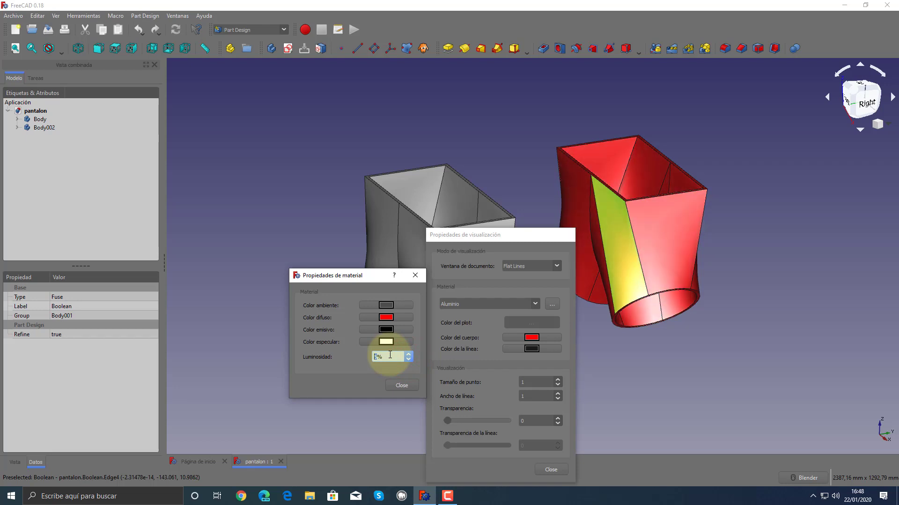
scroll(389, 355, "up", 1)
scroll(390, 355, "up", 1)
scroll(390, 355, "up", 1)
scroll(390, 355, "up", 1)
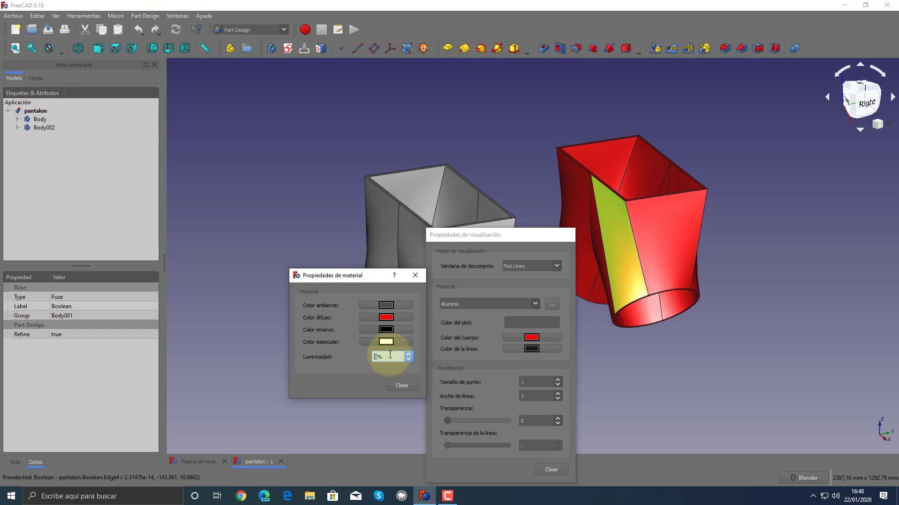
left_click(401, 385)
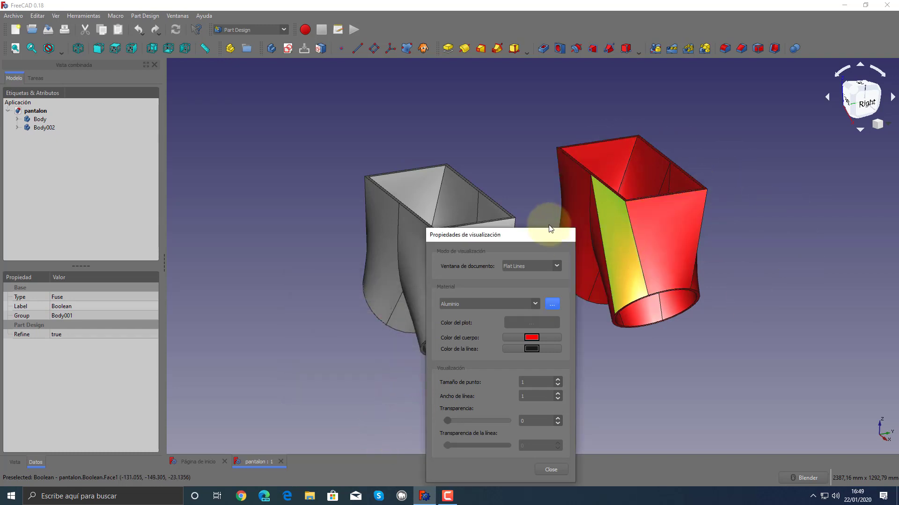
- Set the red body's Transparencia to 52, checking it from the rear, and close the dialog
left_click_drag(533, 233, 374, 152)
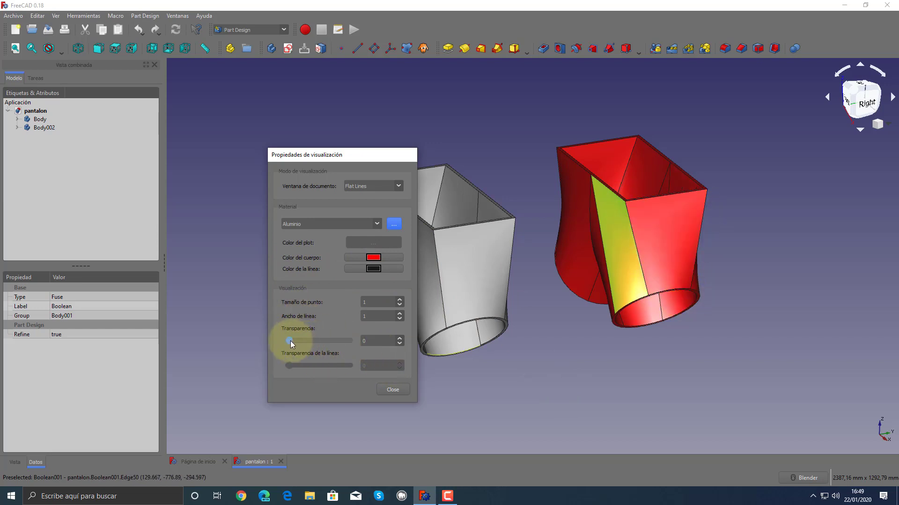
left_click_drag(291, 340, 345, 346)
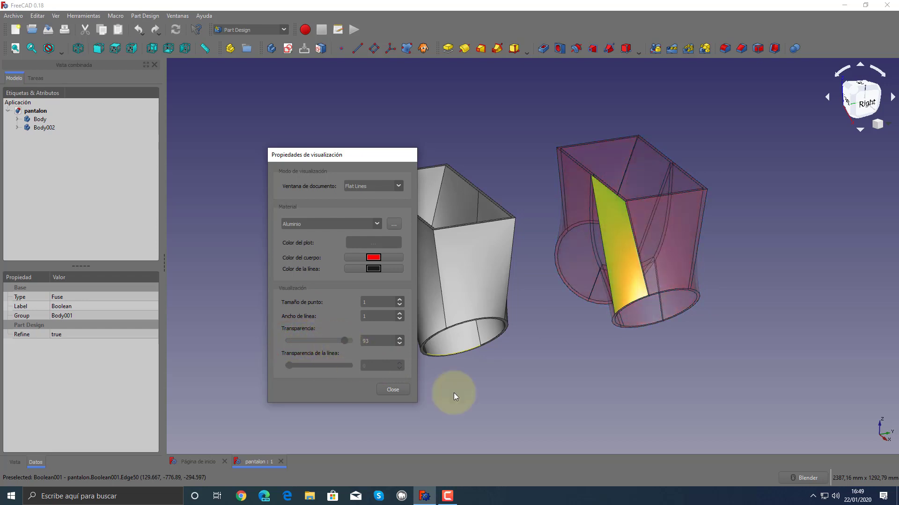
left_click(554, 408)
mouse_move(667, 232)
middle_mouse_down()
mouse_move(734, 361)
mouse_move(842, 310)
mouse_move(742, 309)
mouse_move(809, 307)
mouse_move(829, 294)
mouse_move(782, 315)
mouse_move(857, 367)
mouse_move(779, 371)
mouse_move(762, 357)
mouse_move(738, 369)
middle_mouse_up()
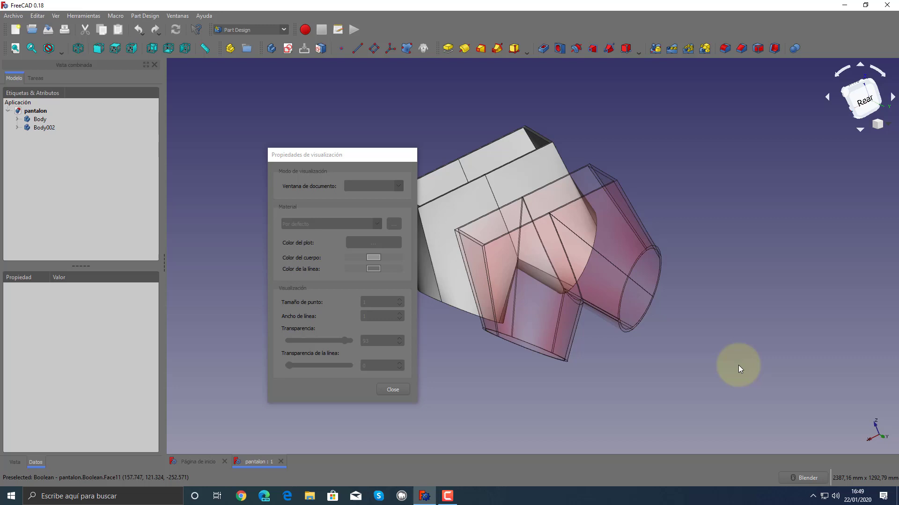
left_click(345, 341)
left_click(529, 277)
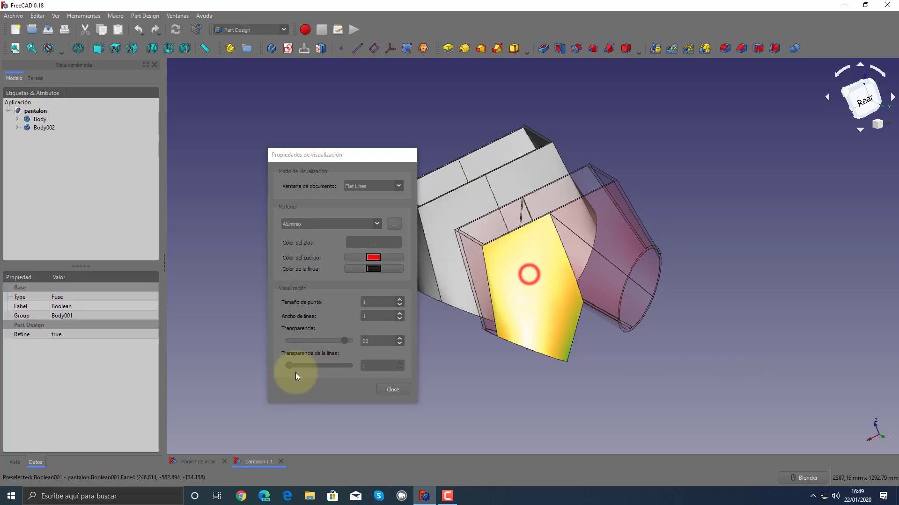
left_click_drag(340, 342, 326, 341)
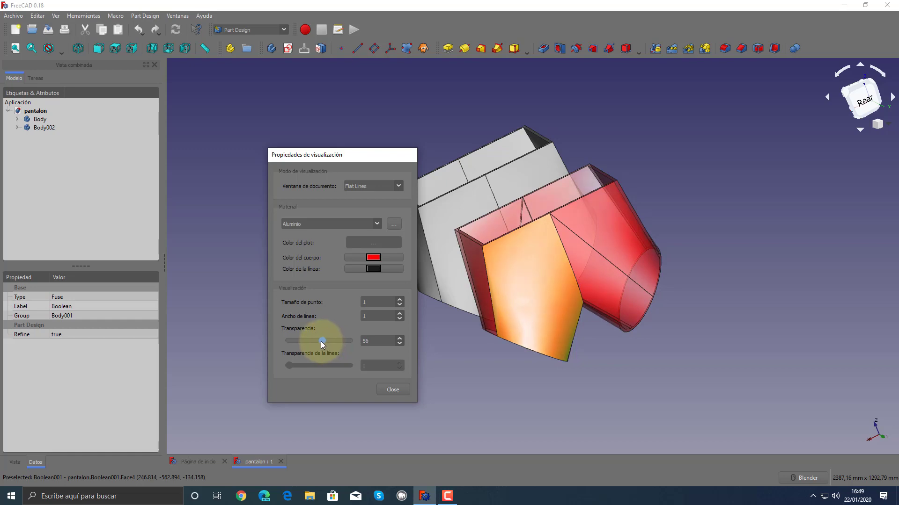
left_click(539, 393)
mouse_move(538, 393)
middle_mouse_down()
mouse_move(658, 361)
mouse_move(582, 363)
mouse_move(711, 329)
mouse_move(604, 355)
mouse_move(742, 367)
mouse_move(699, 395)
mouse_move(724, 373)
mouse_move(656, 360)
mouse_move(712, 337)
mouse_move(752, 247)
mouse_move(667, 251)
mouse_move(654, 373)
mouse_move(786, 353)
mouse_move(672, 401)
middle_mouse_up()
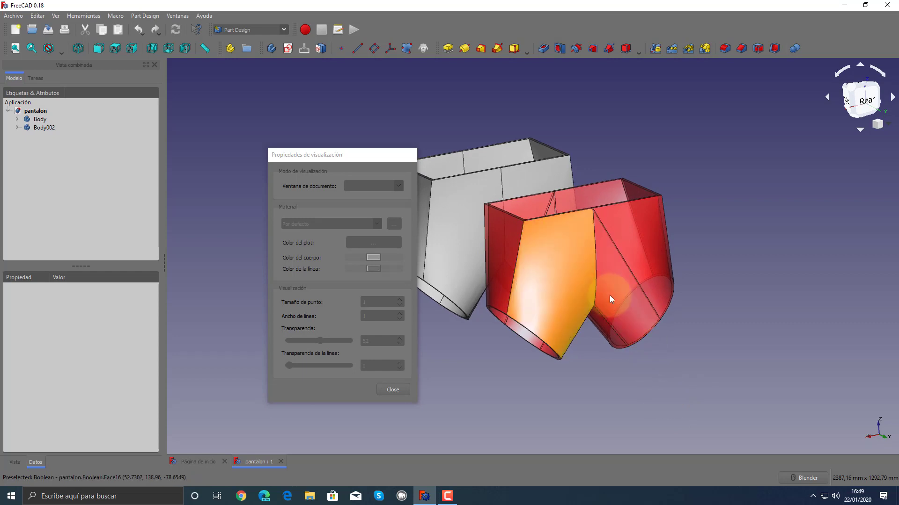
left_click(529, 347)
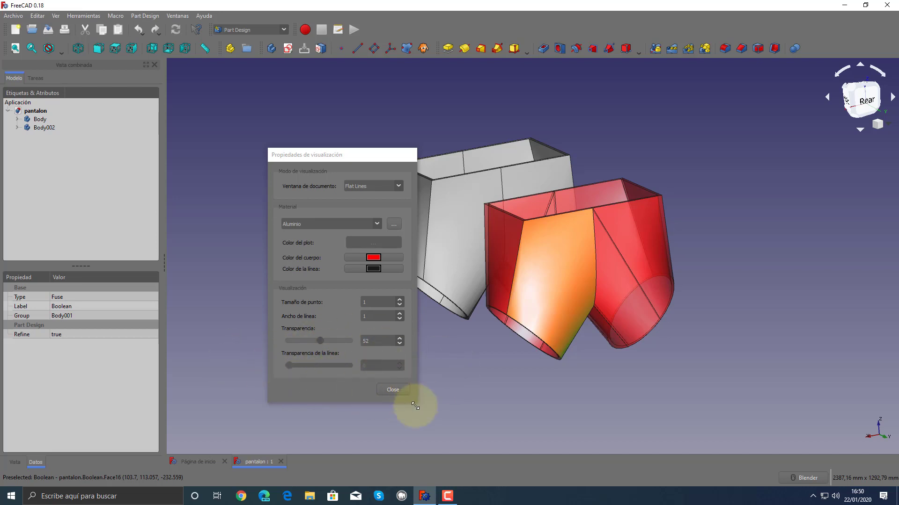
left_click(394, 391)
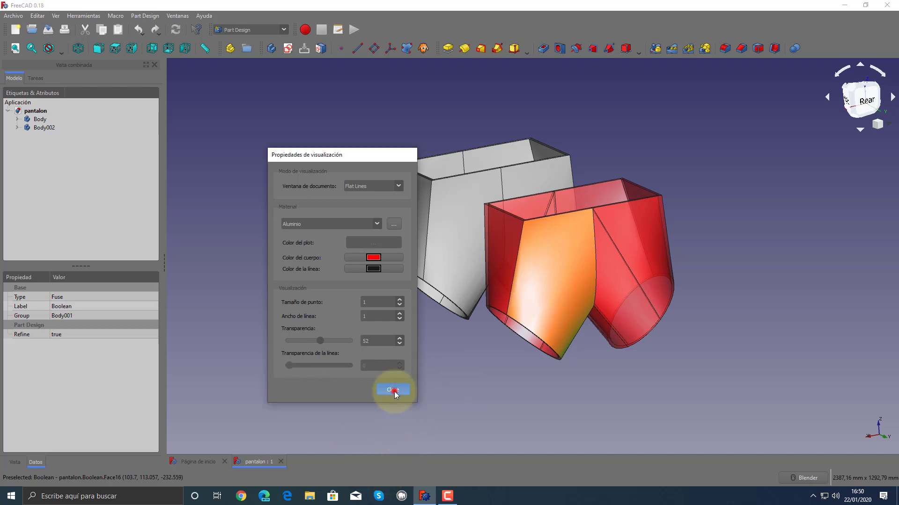
- Open Body002's appearance settings and apply the Oro material
left_click(439, 372)
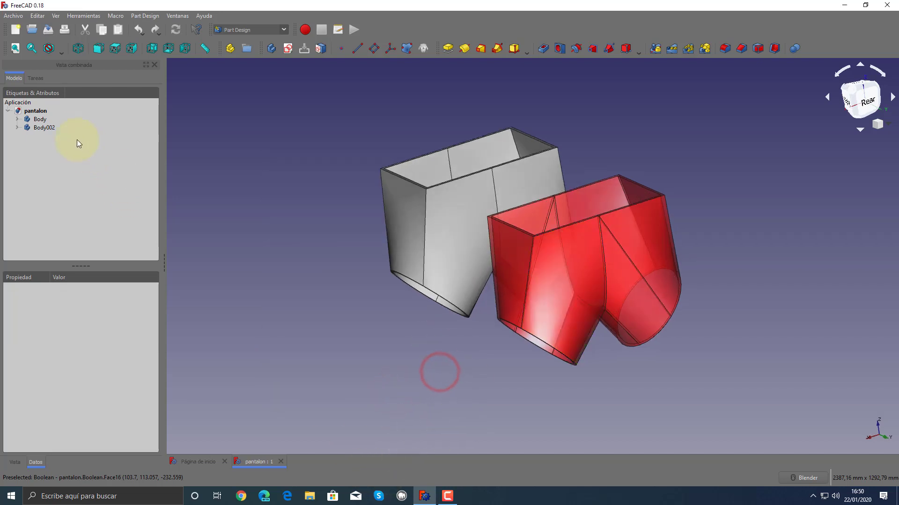
left_click(43, 127)
right_click(43, 127)
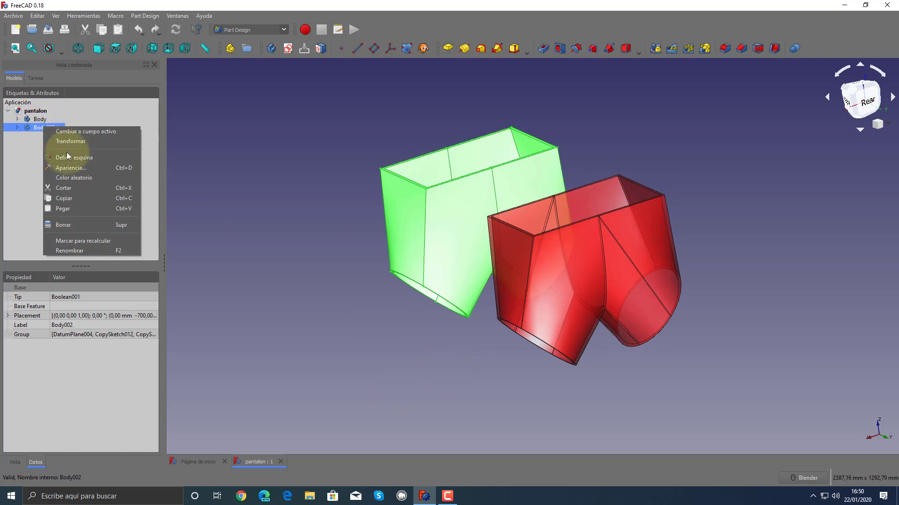
left_click(76, 166)
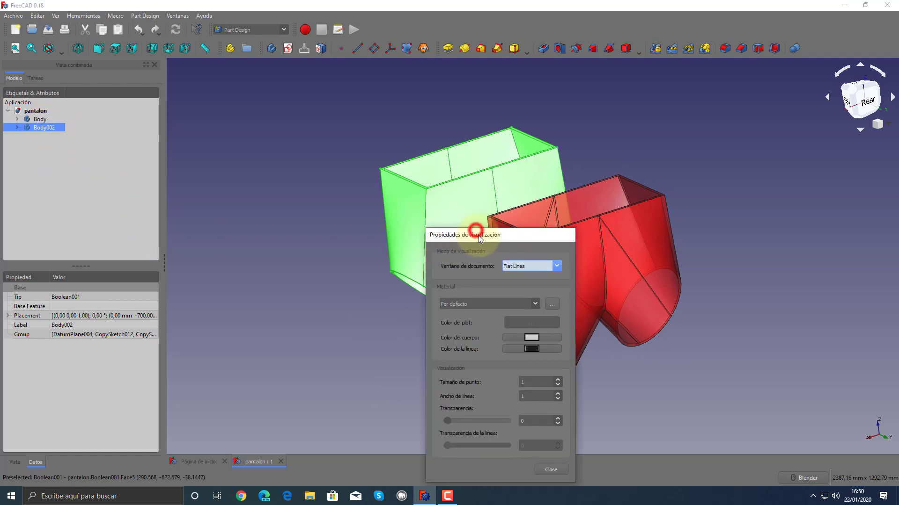
left_click_drag(475, 234, 210, 166)
left_click(270, 237)
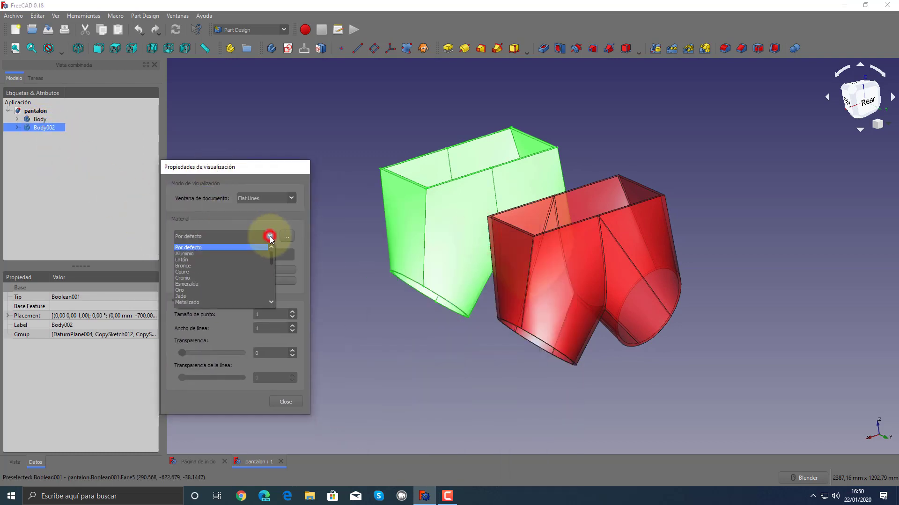
left_click(198, 290)
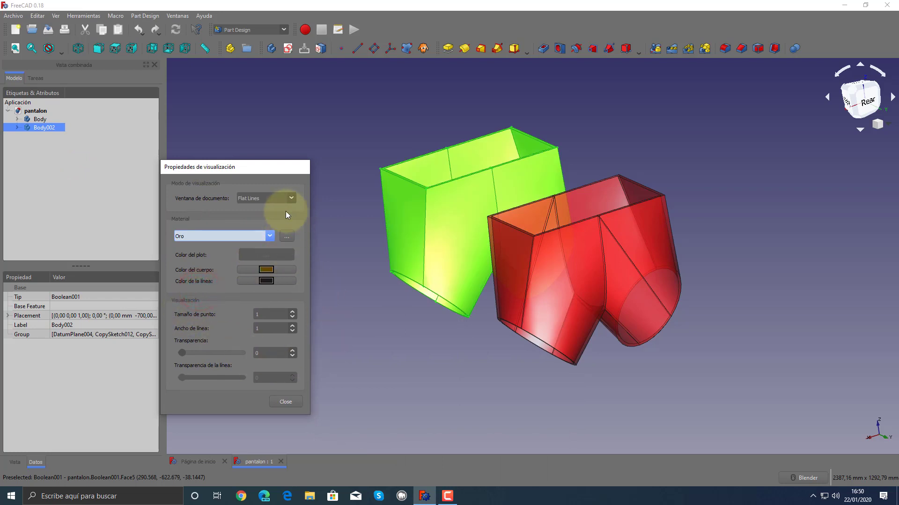
- Set Body002's diffuse colour to brown and specular colour to pale yellow
left_click(288, 237)
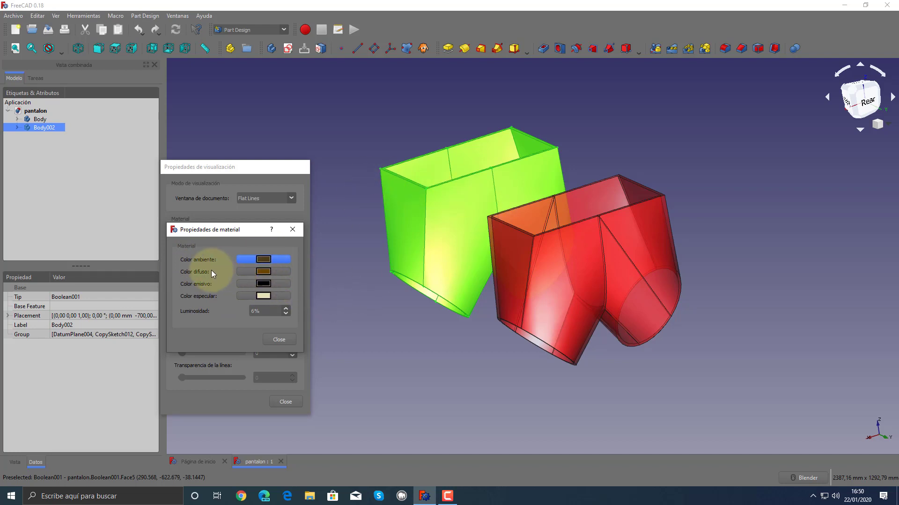
left_click(263, 272)
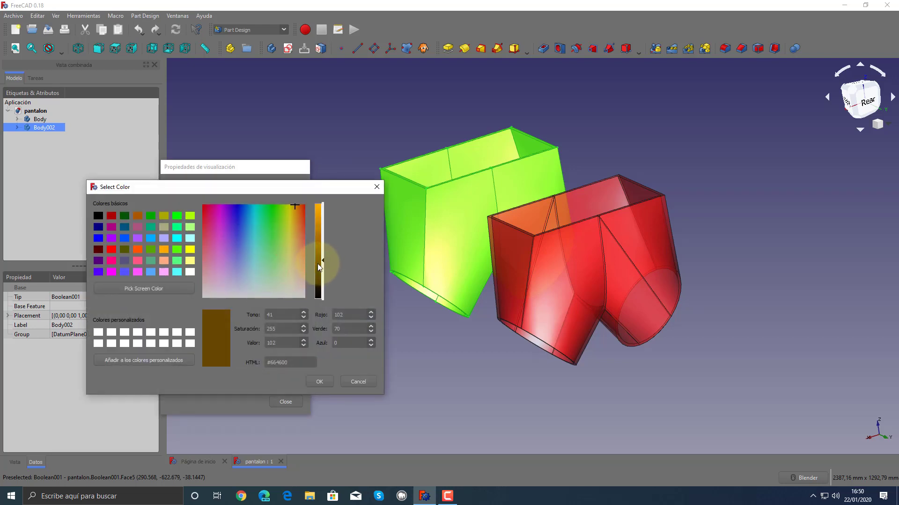
left_click(325, 379)
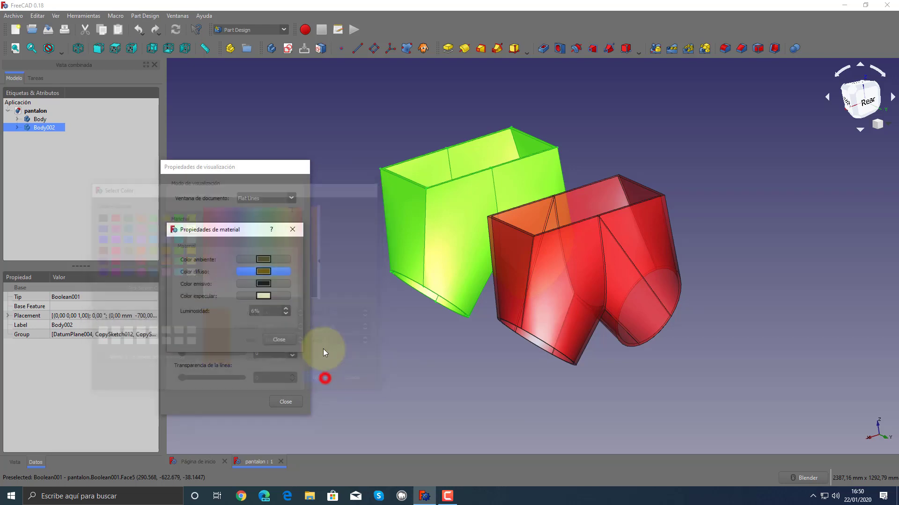
left_click(263, 297)
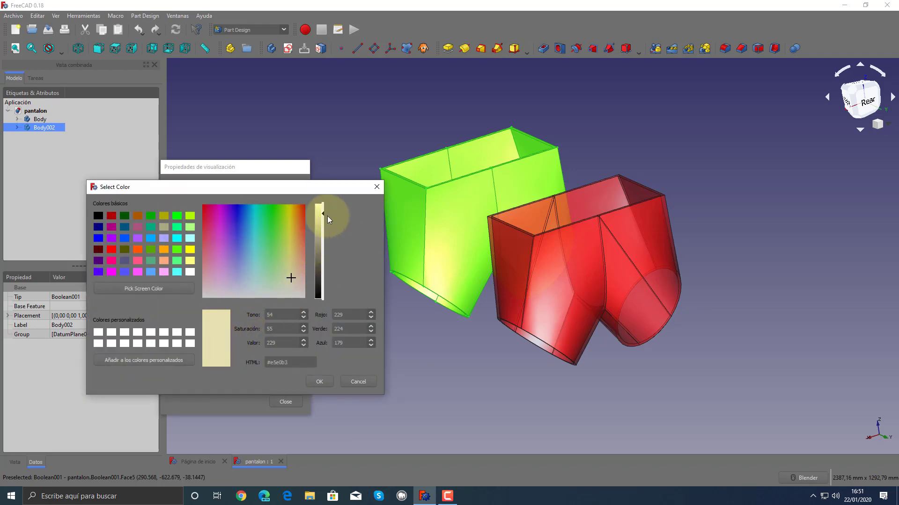
left_click(322, 380)
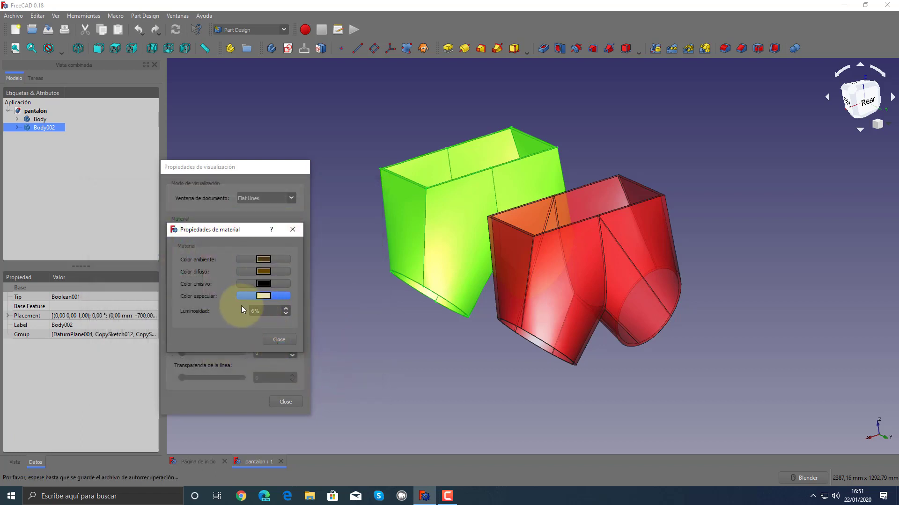
left_click(275, 338)
- Close the display properties and reopen Body002's appearance settings
left_click(287, 396)
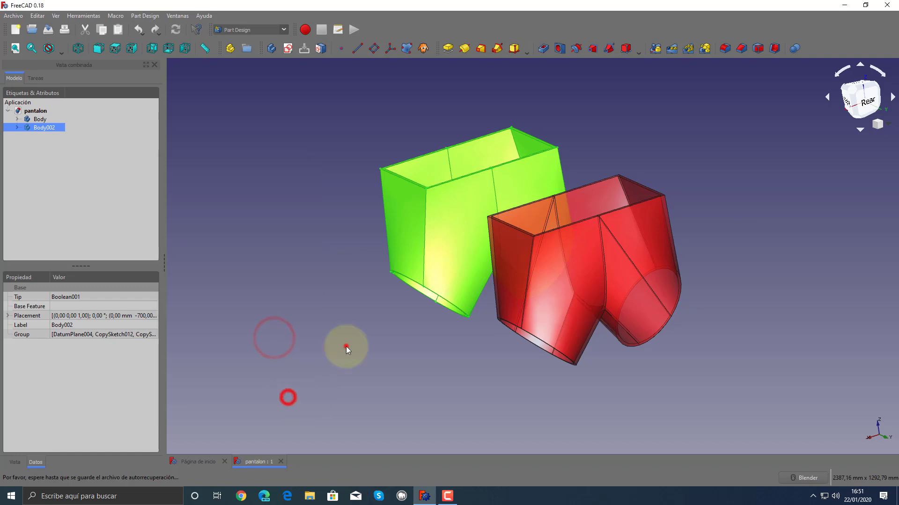
left_click(346, 346)
mouse_move(355, 327)
middle_mouse_down()
mouse_move(382, 283)
mouse_move(381, 321)
mouse_move(465, 321)
mouse_move(496, 187)
mouse_move(471, 251)
mouse_move(517, 257)
mouse_move(451, 281)
mouse_move(425, 310)
mouse_move(361, 301)
middle_mouse_up()
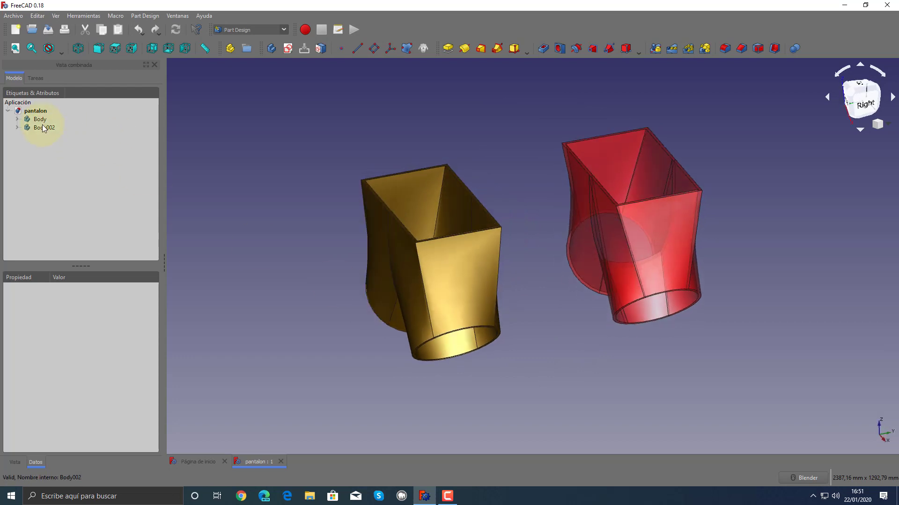
right_click(43, 119)
left_click(41, 124)
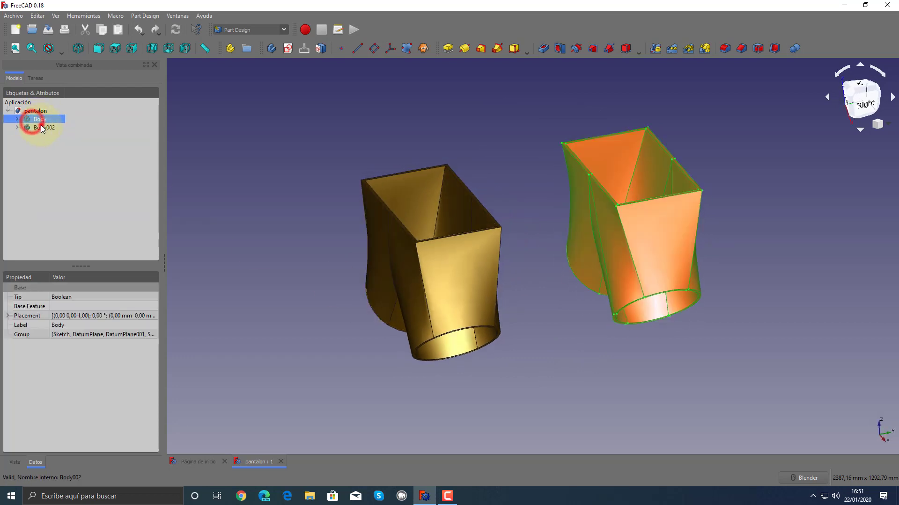
right_click(46, 127)
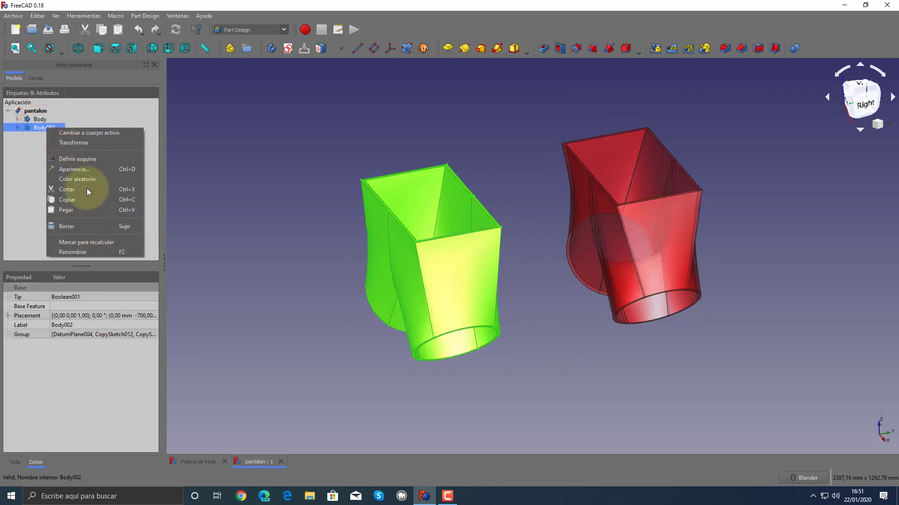
left_click(86, 170)
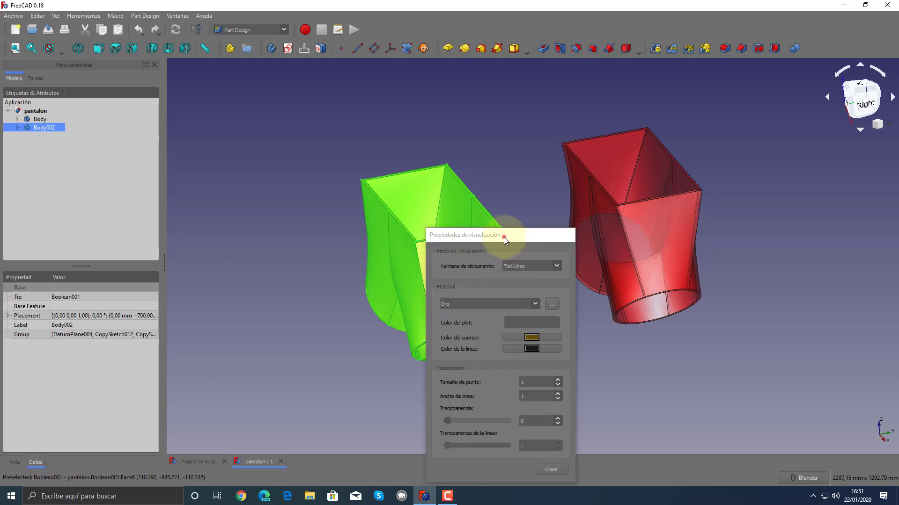
left_click_drag(504, 236, 271, 228)
- Change Body002's ambient colour to orange #ffc250, close both dialogs, and orbit to inspect
left_click(286, 245)
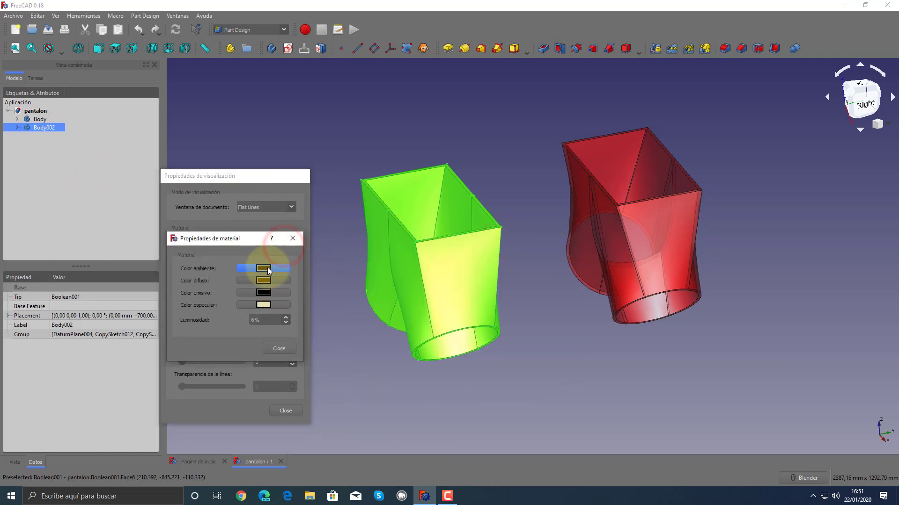
left_click(268, 268)
left_click_drag(320, 249, 323, 213)
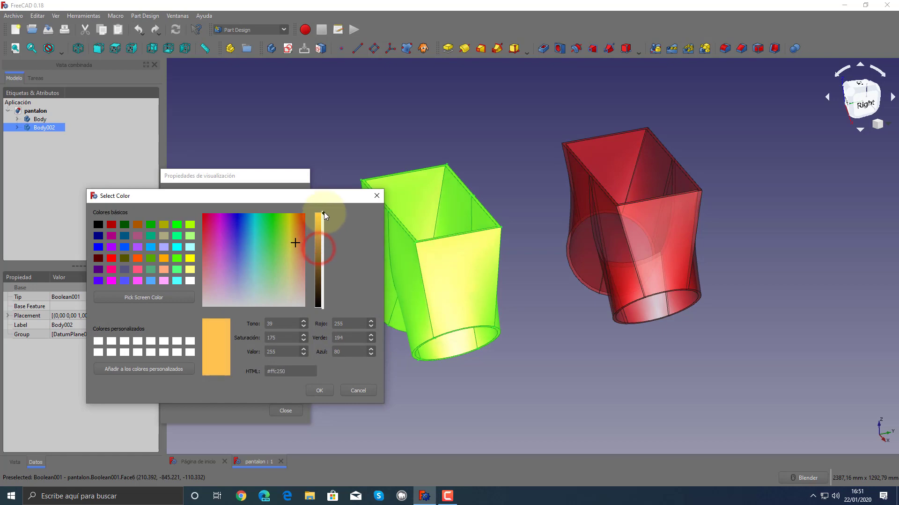
left_click(318, 391)
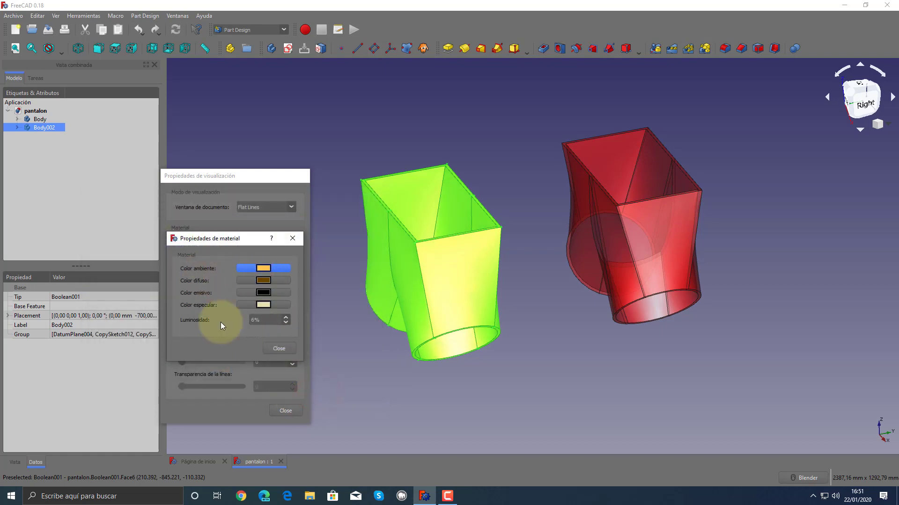
left_click(280, 354)
left_click(285, 411)
left_click(341, 356)
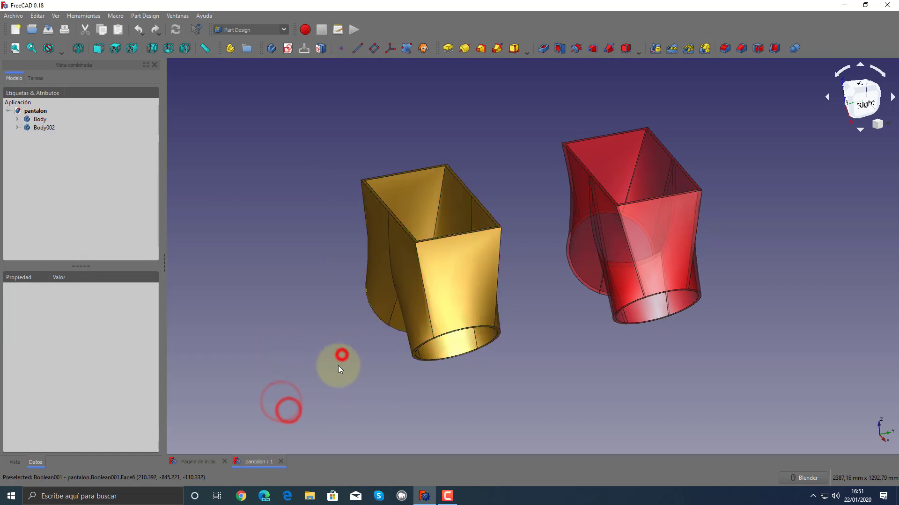
mouse_move(341, 355)
middle_mouse_down()
mouse_move(451, 323)
mouse_move(398, 373)
mouse_move(433, 297)
mouse_move(492, 255)
mouse_move(404, 263)
mouse_move(329, 323)
middle_mouse_up()
mouse_move(346, 307)
middle_mouse_down()
mouse_move(351, 178)
mouse_move(437, 339)
mouse_move(397, 311)
mouse_move(257, 279)
mouse_move(265, 237)
mouse_move(283, 266)
mouse_move(260, 266)
mouse_move(357, 281)
mouse_move(361, 305)
mouse_move(195, 224)
middle_mouse_up()
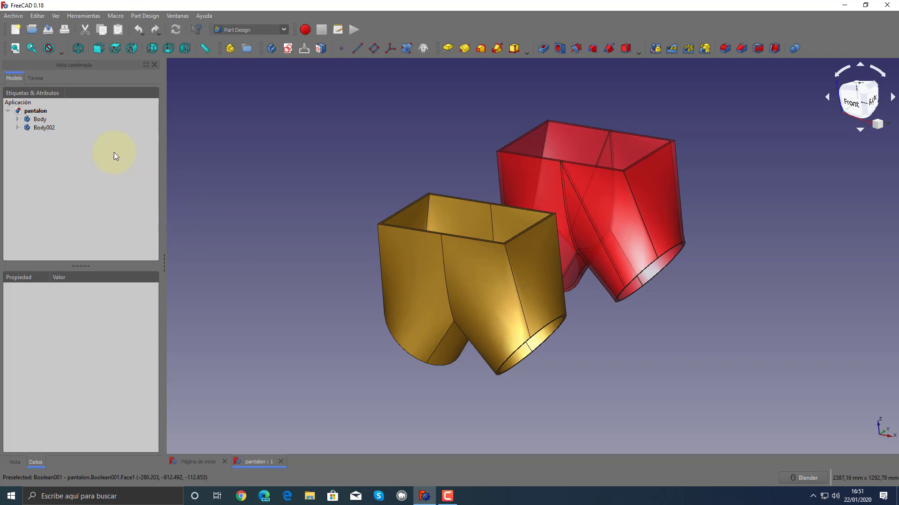
- Select Body002 in the model tree and open its appearance settings
left_click(40, 118)
right_click(40, 119)
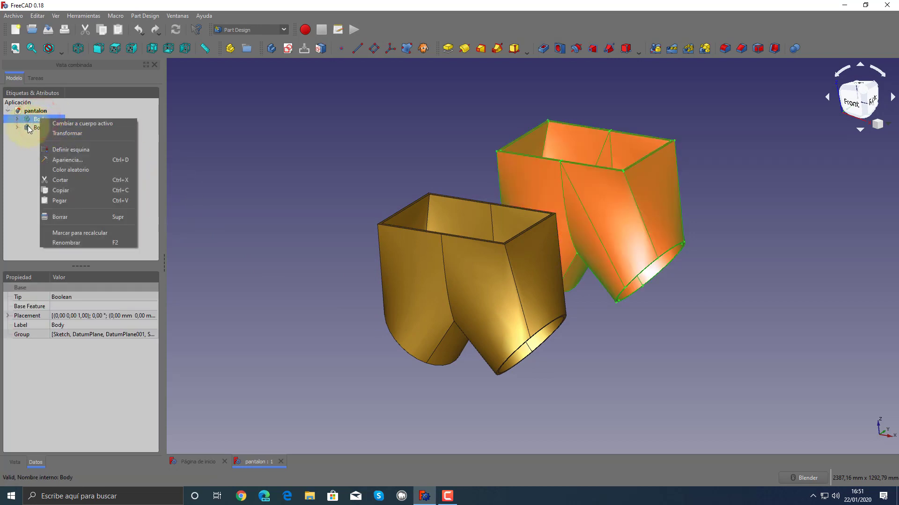
left_click(27, 126)
left_click(313, 260)
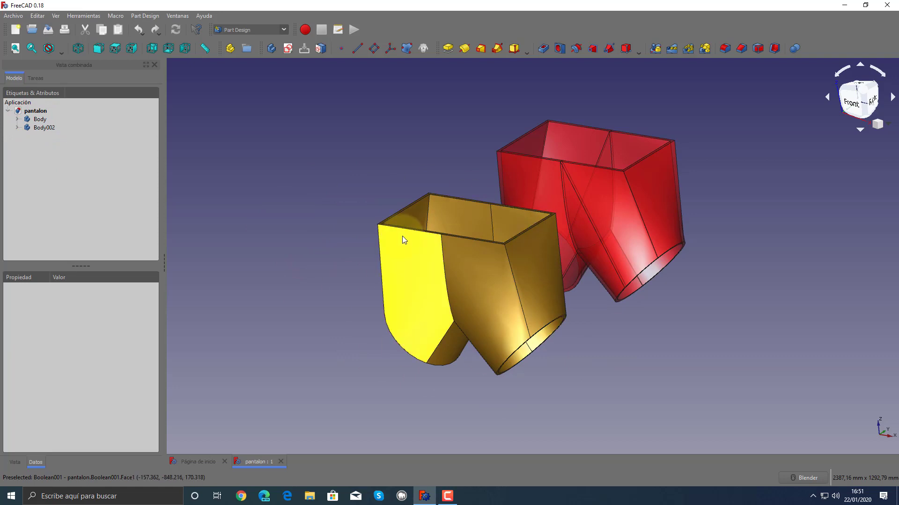
left_click(47, 128)
right_click(46, 130)
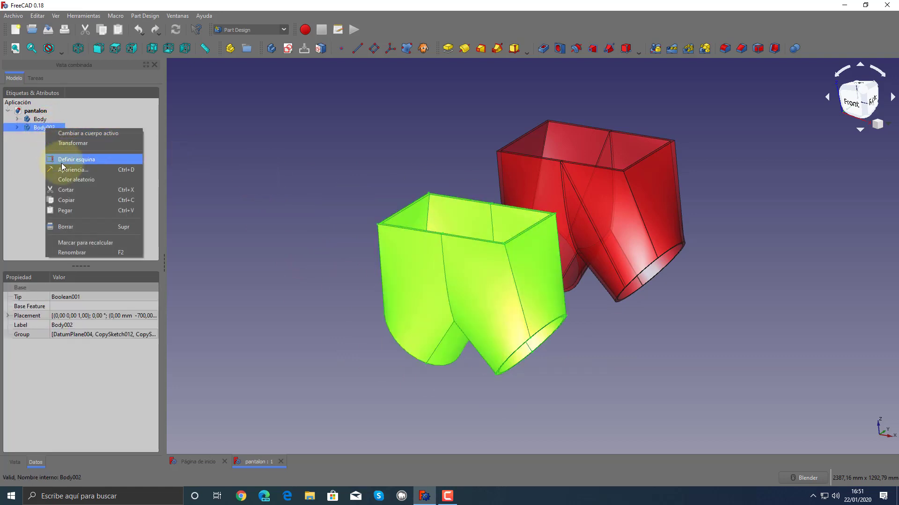
left_click(93, 168)
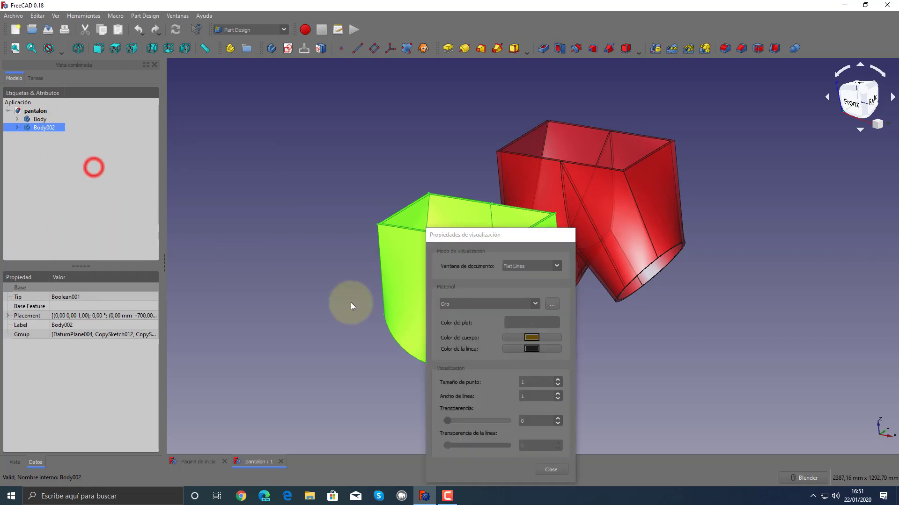
- Try Latón on Body002, then revert to Oro and close the property windows
left_click(534, 309)
left_click(458, 331)
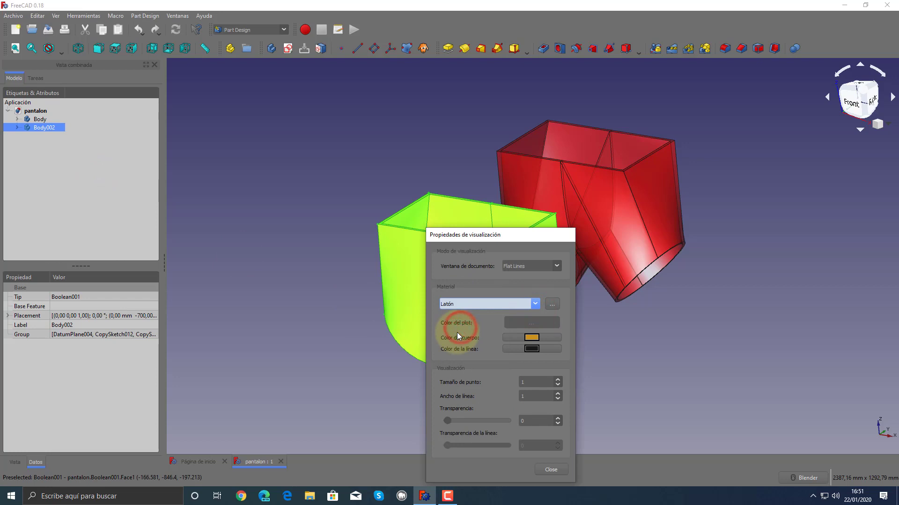
left_click(558, 476)
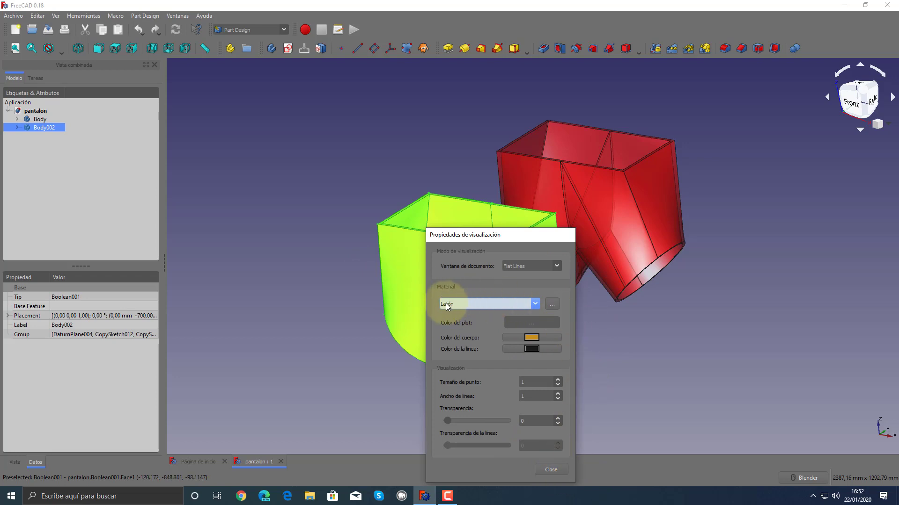
left_click(535, 304)
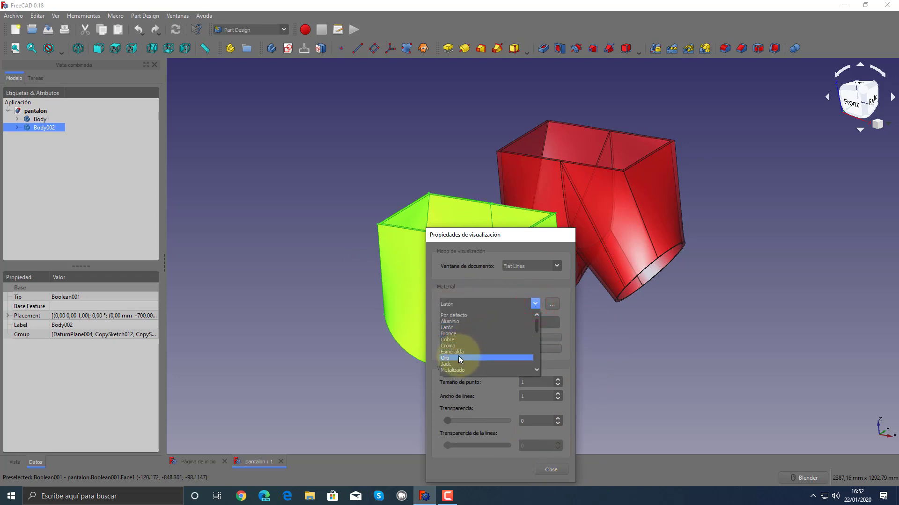
left_click(459, 356)
left_click(552, 305)
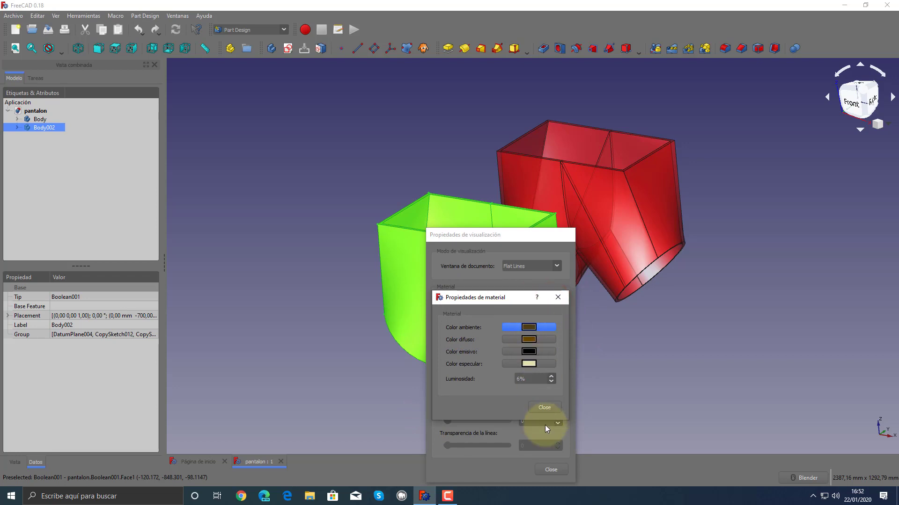
left_click(546, 408)
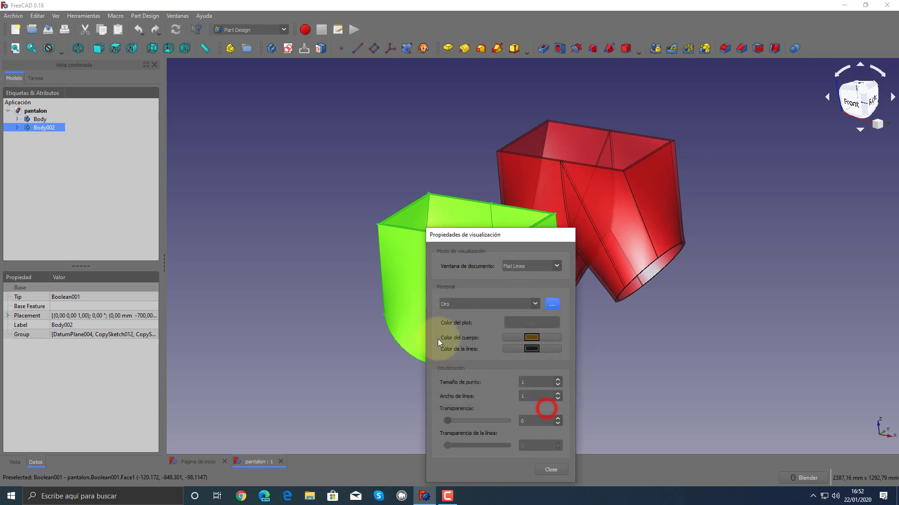
left_click(542, 471)
left_click(397, 389)
mouse_move(641, 325)
middle_mouse_down()
mouse_move(517, 321)
mouse_move(603, 329)
mouse_move(582, 325)
middle_mouse_up()
left_click(294, 265)
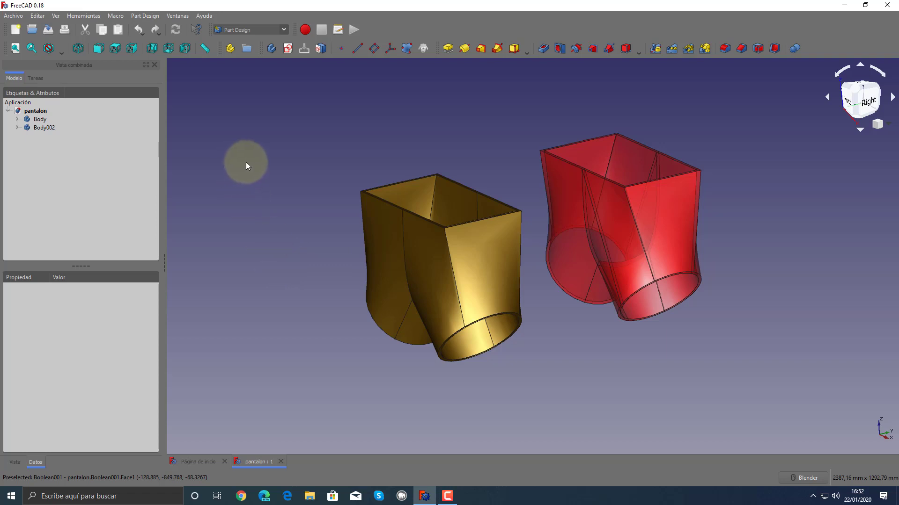
left_click(84, 17)
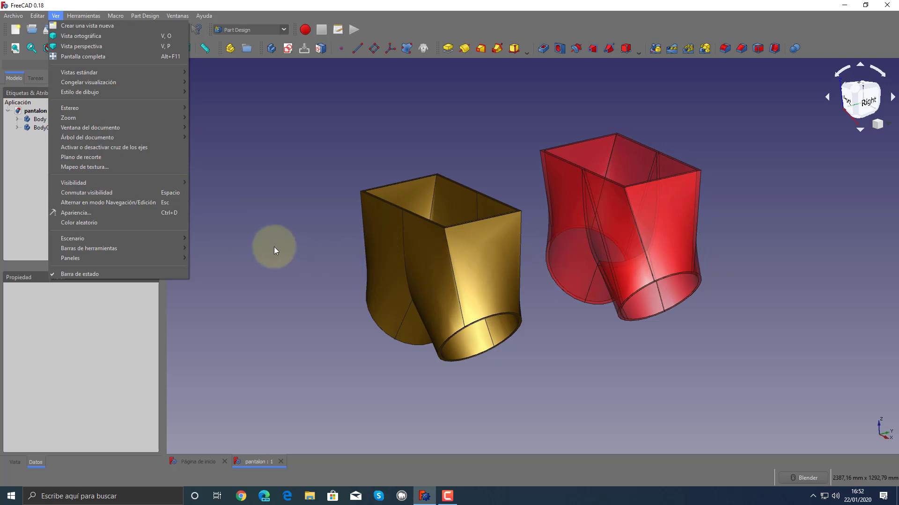
left_click(274, 248)
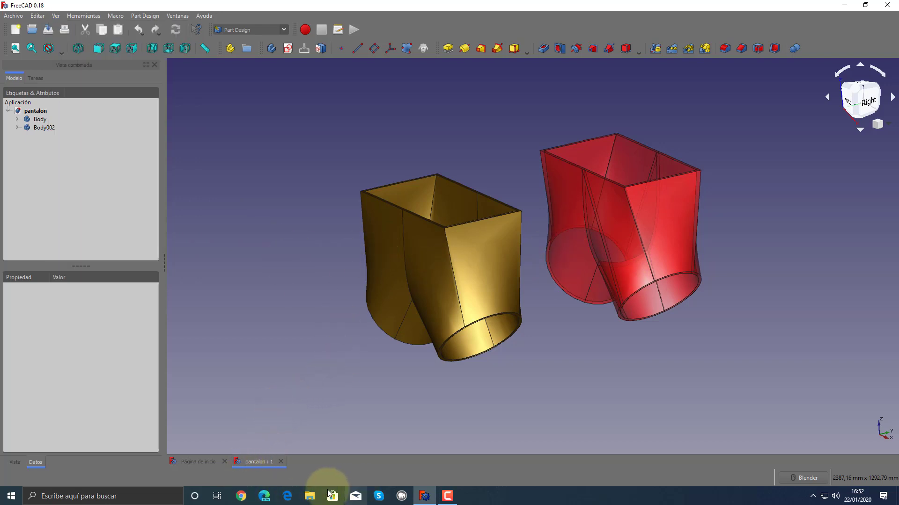
- On HDD EXTERNO (E:), locate and open the TexturesCom SteelDamascus albedo .tif texture
left_click(309, 495)
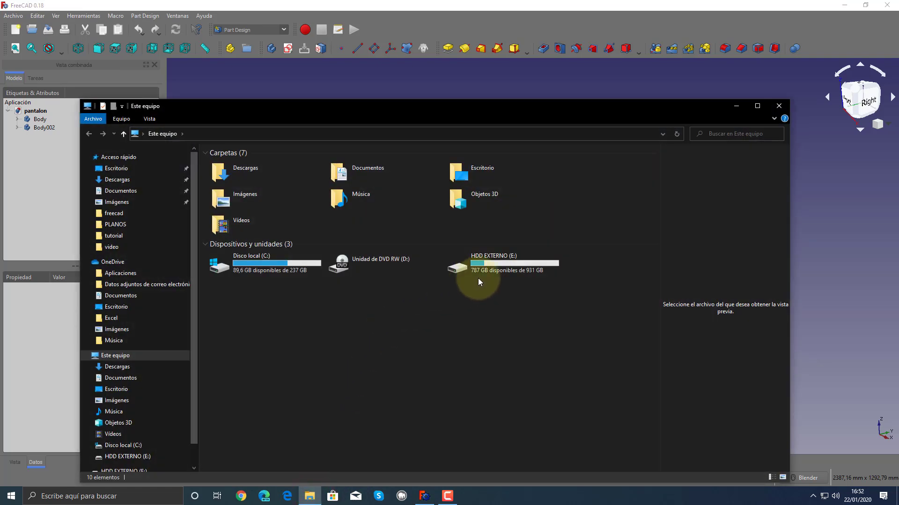
double_click(480, 270)
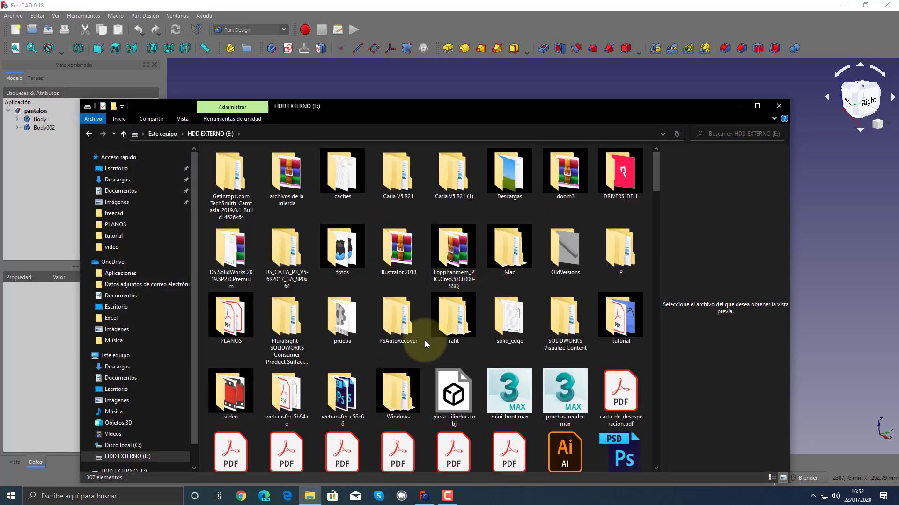
scroll(425, 341, "down", 8)
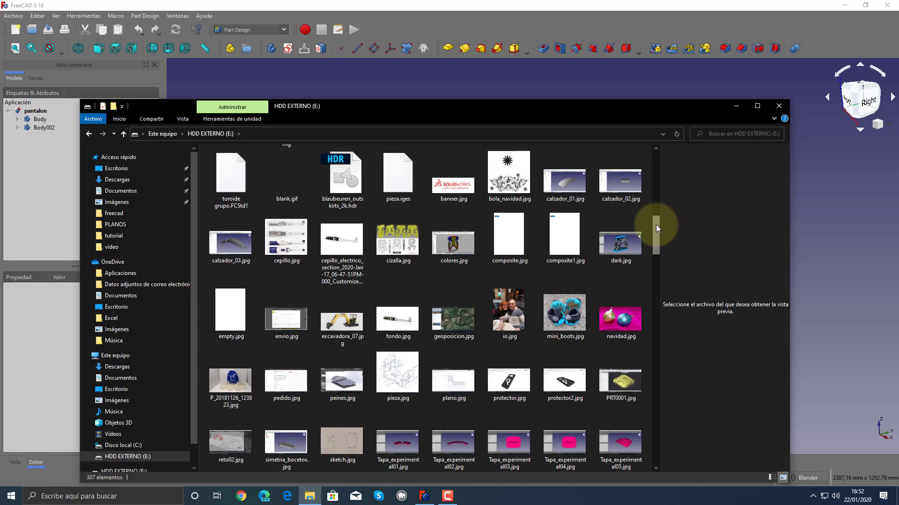
left_click_drag(656, 224, 636, 355)
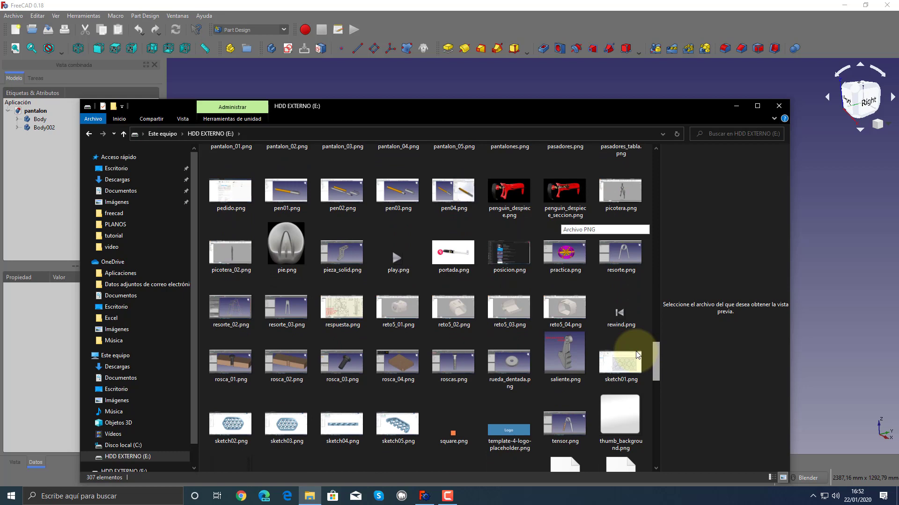
left_click_drag(636, 355, 633, 377)
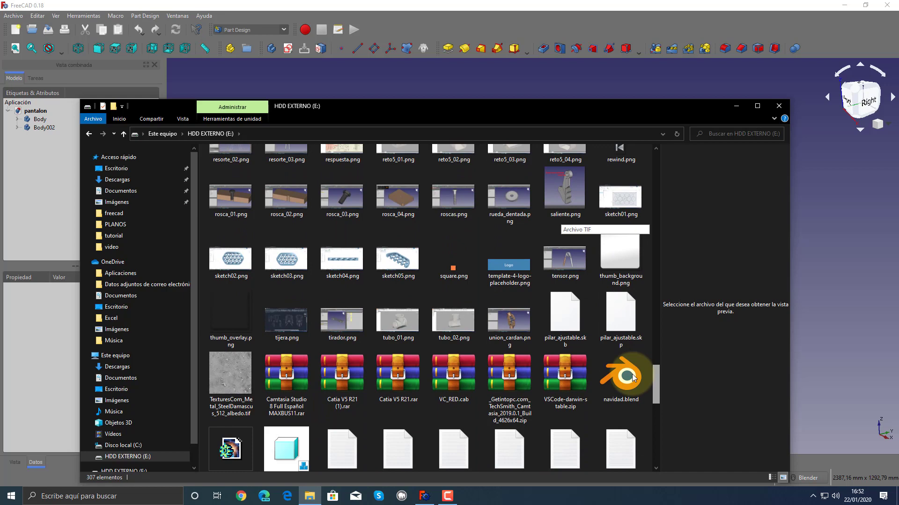
left_click(231, 369)
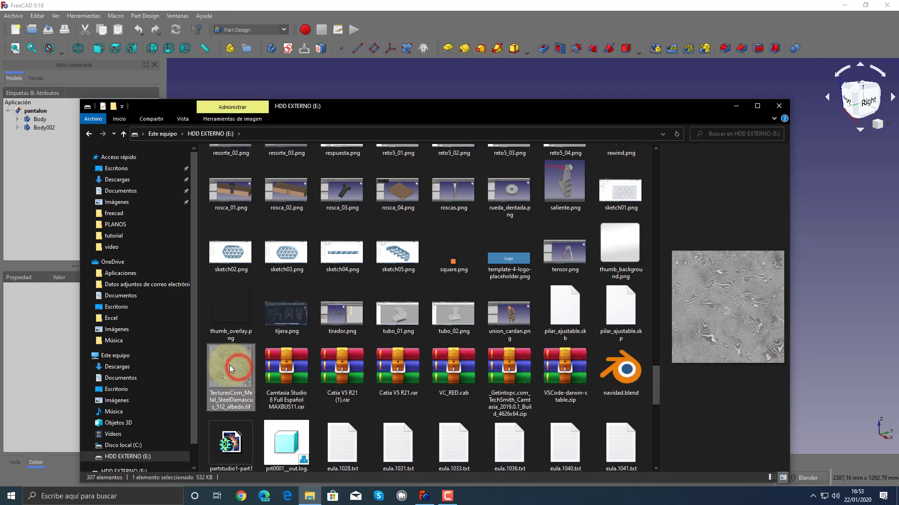
double_click(232, 363)
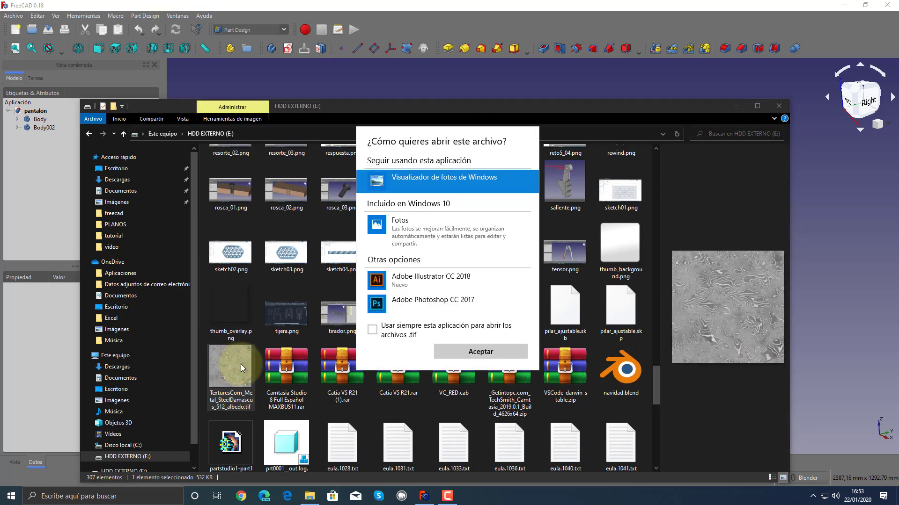
- Choose Fotos in the Open-with dialog and confirm to view the .tif
left_click(436, 302)
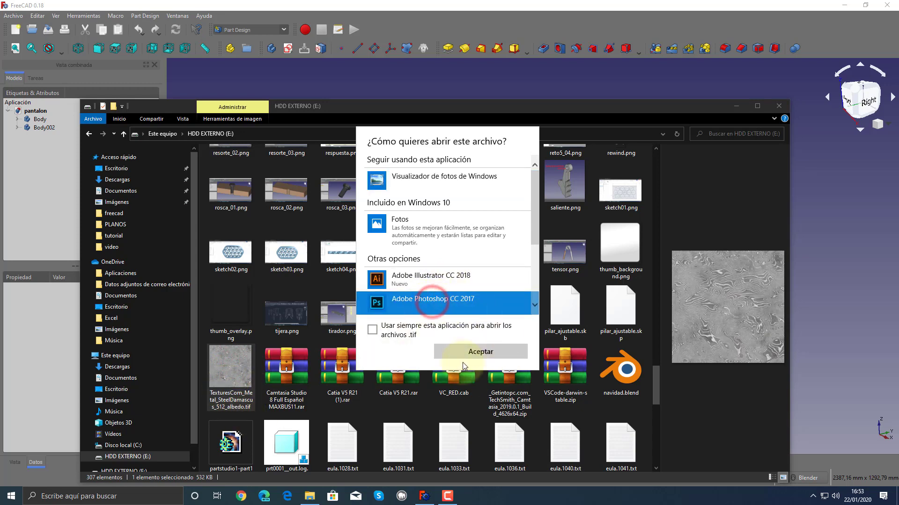
left_click(447, 225)
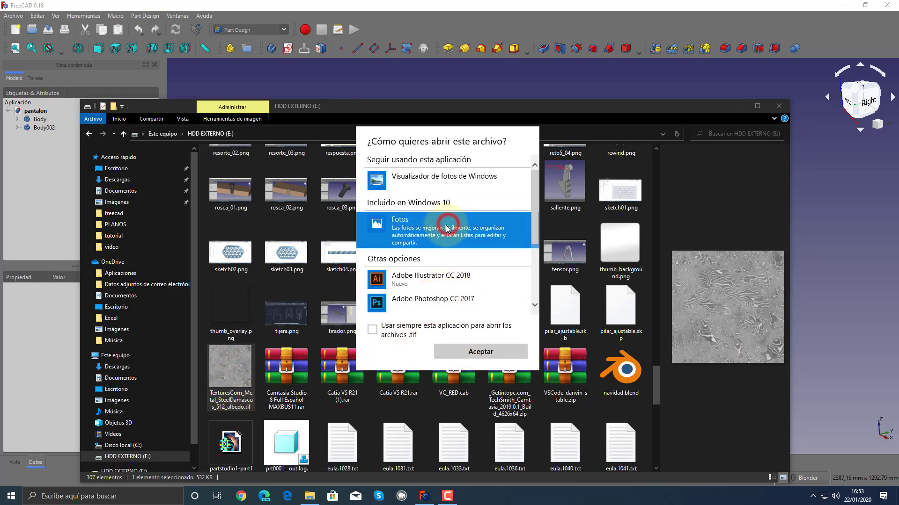
left_click(464, 336)
left_click(459, 336)
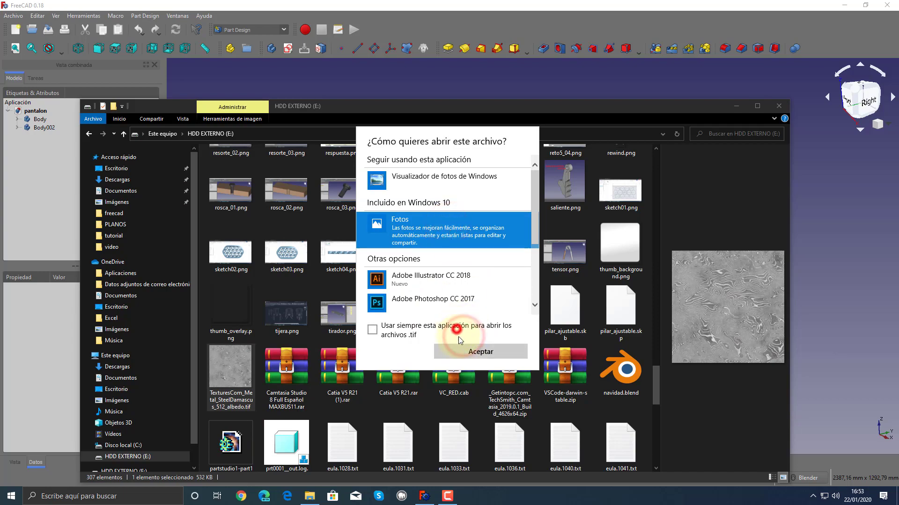
left_click(465, 352)
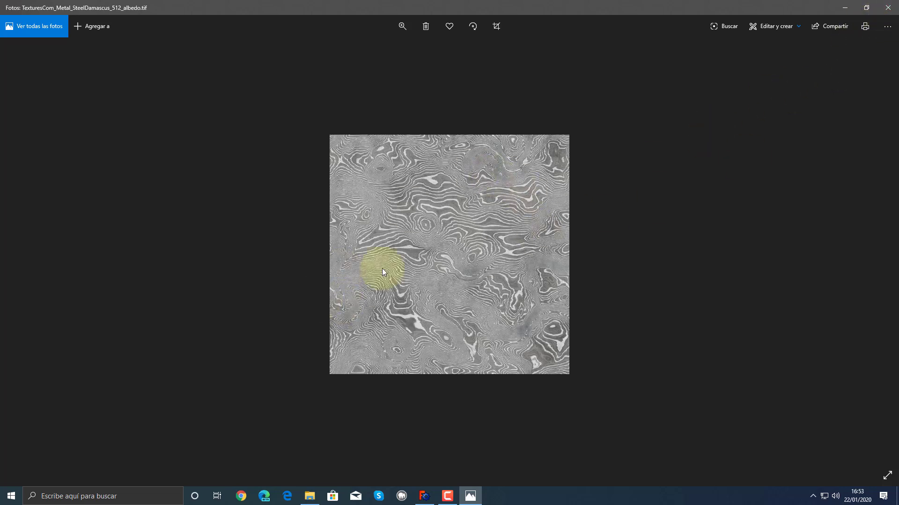
- Close the Photos viewer showing the 512 × 512 Damascus steel texture
left_click(888, 8)
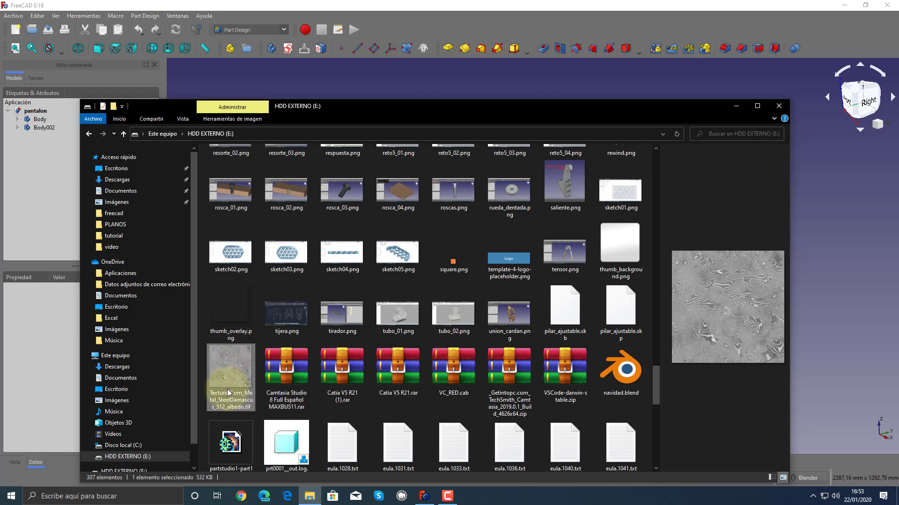
mouse_move(229, 375)
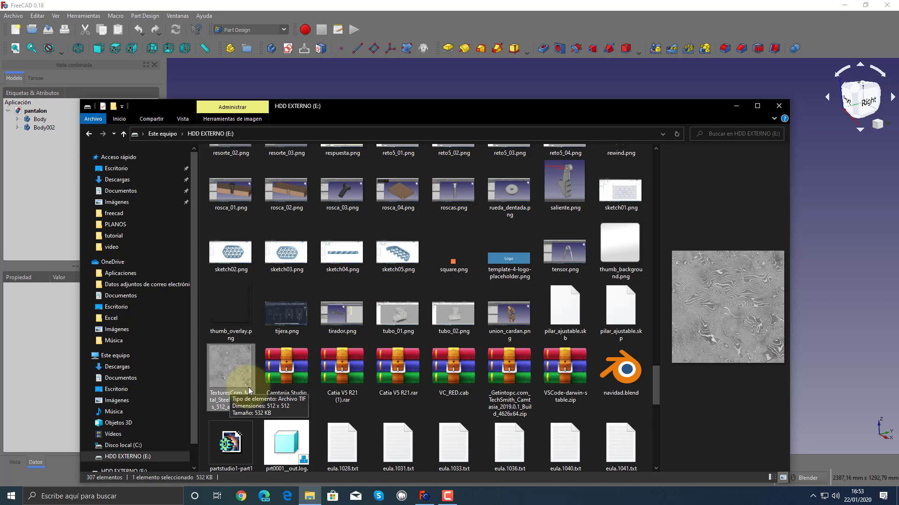
- Minimize File Explorer and orbit FreeCAD's view of gold Body002 and red Body
left_click(737, 109)
middle_click_drag(281, 234, 304, 237)
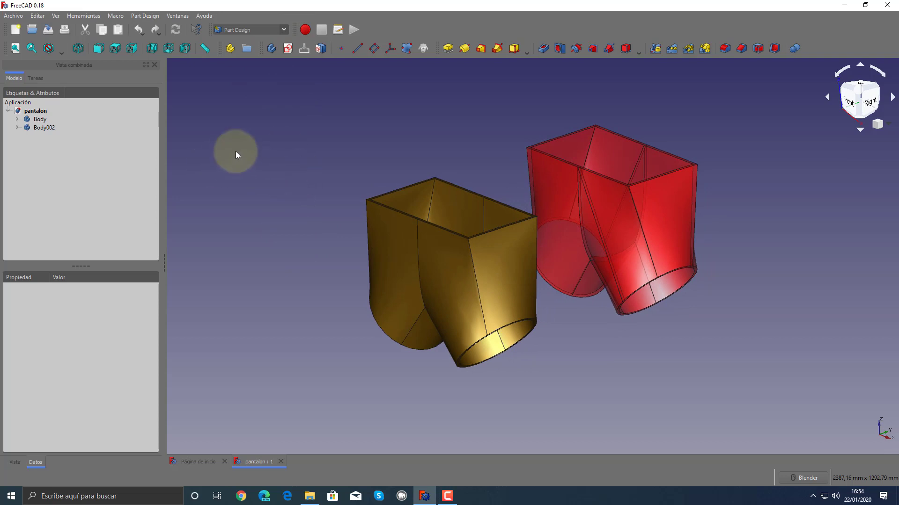
- Apply TexturesCom_Metal_SteelDamascus_512_albedo.tif from HDD EXTERNO (E:) via Ver > Mapeo de textura
left_click(52, 17)
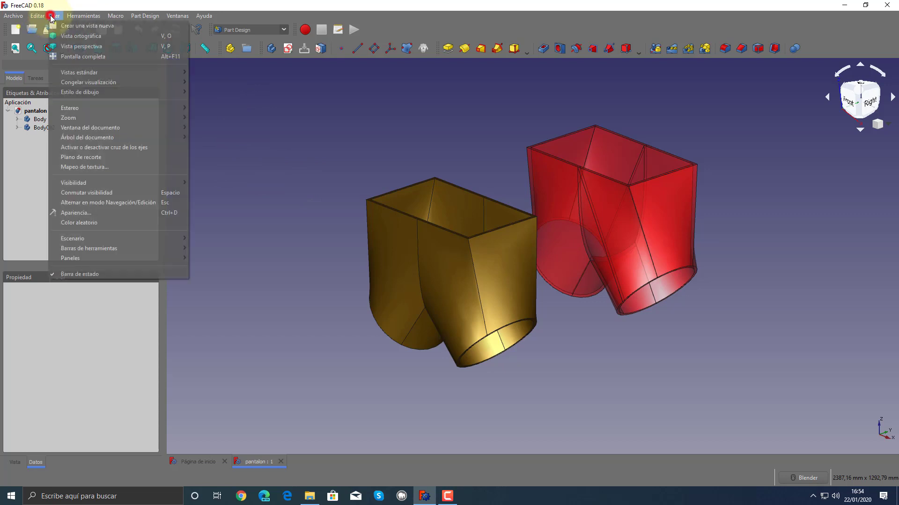
left_click(75, 169)
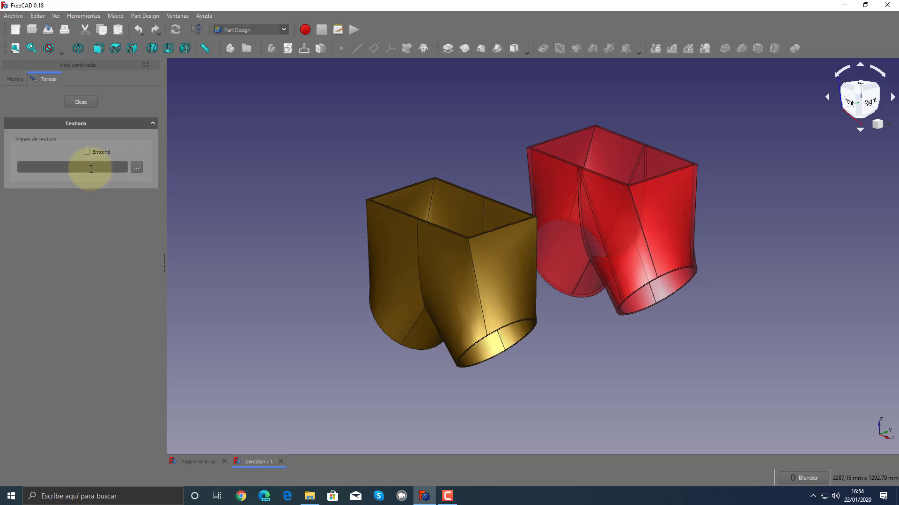
left_click(136, 168)
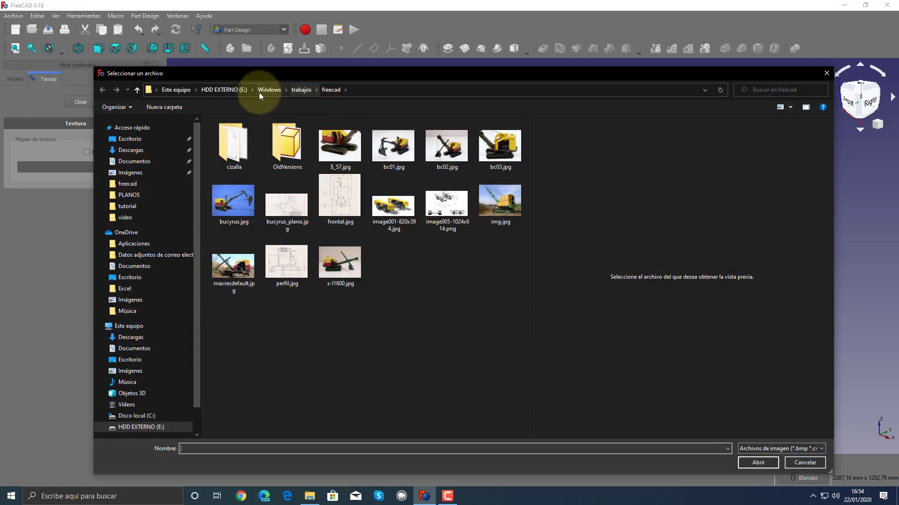
left_click(226, 90)
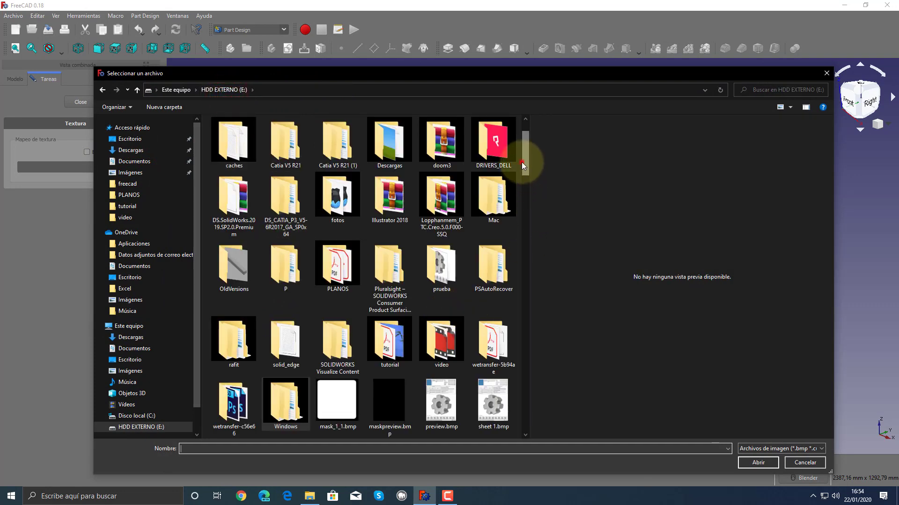
mouse_move(521, 162)
left_mouse_down()
mouse_move(521, 280)
mouse_move(499, 396)
left_mouse_up()
scroll(498, 395, "down", 2)
scroll(498, 411, "down", 2)
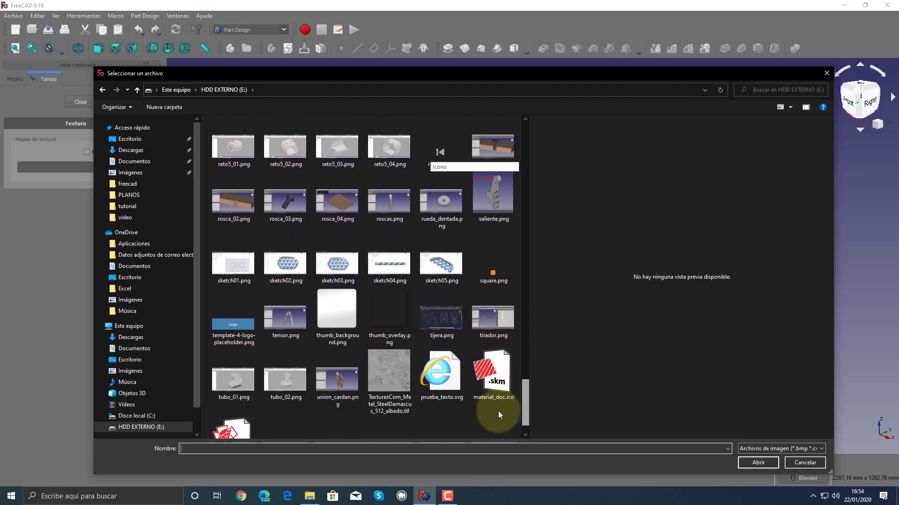
scroll(468, 392, "down", 1)
left_click(405, 373)
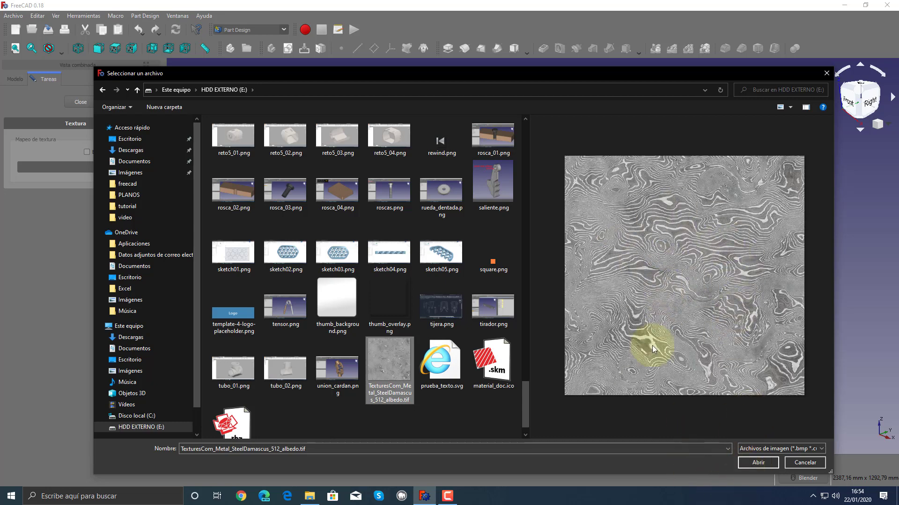
left_click(764, 463)
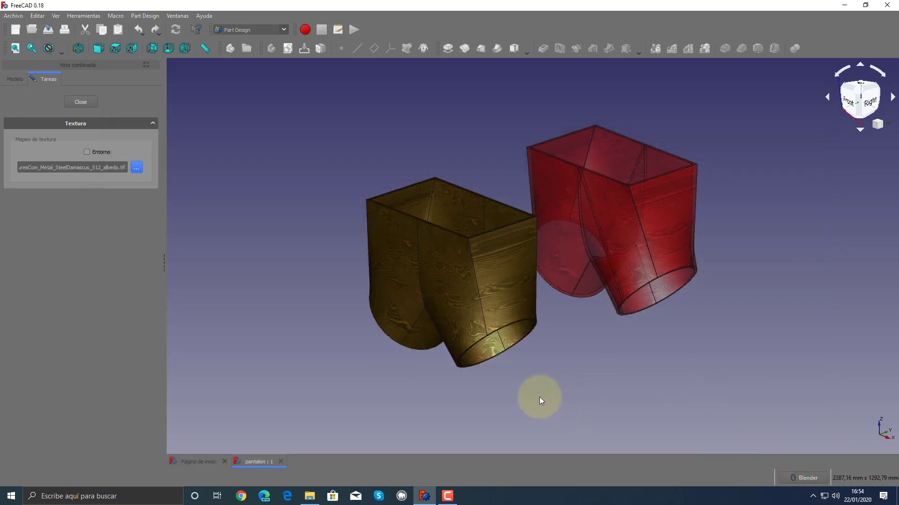
mouse_move(522, 381)
middle_mouse_down()
mouse_move(558, 381)
mouse_move(391, 375)
mouse_move(445, 367)
mouse_move(355, 259)
mouse_move(399, 258)
mouse_move(328, 309)
mouse_move(338, 310)
middle_mouse_up()
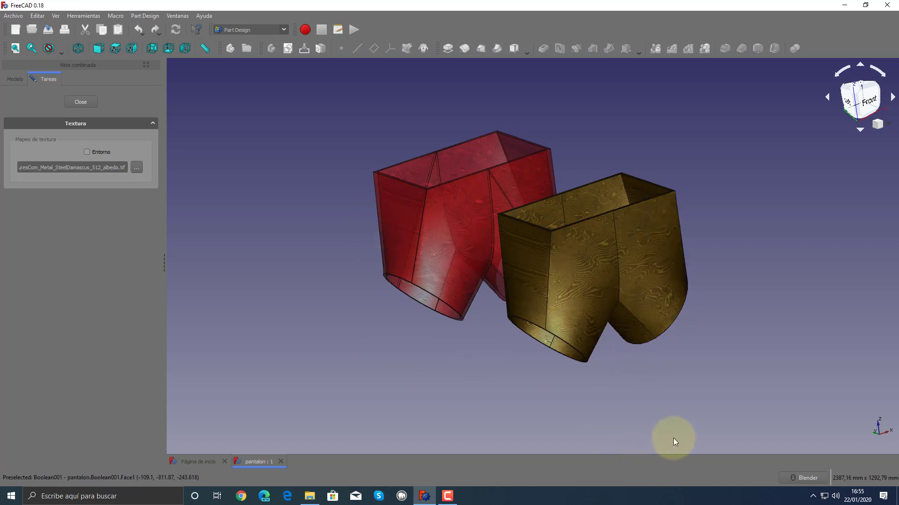
mouse_move(673, 439)
middle_mouse_down()
mouse_move(612, 430)
mouse_move(693, 361)
mouse_move(510, 358)
mouse_move(787, 393)
mouse_move(701, 387)
mouse_move(490, 268)
middle_mouse_up()
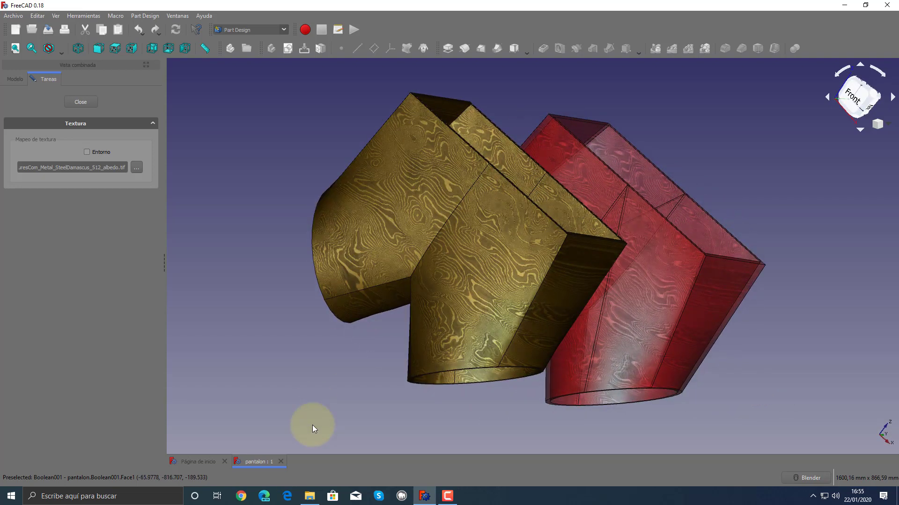
middle_click_drag(505, 408, 493, 409)
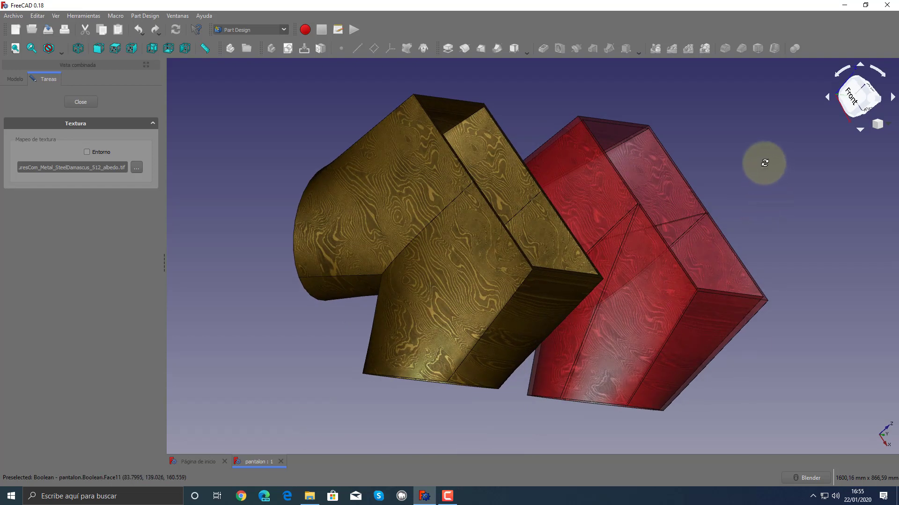
mouse_move(760, 161)
middle_mouse_down()
mouse_move(682, 136)
mouse_move(601, 374)
mouse_move(554, 387)
mouse_move(532, 325)
middle_mouse_up()
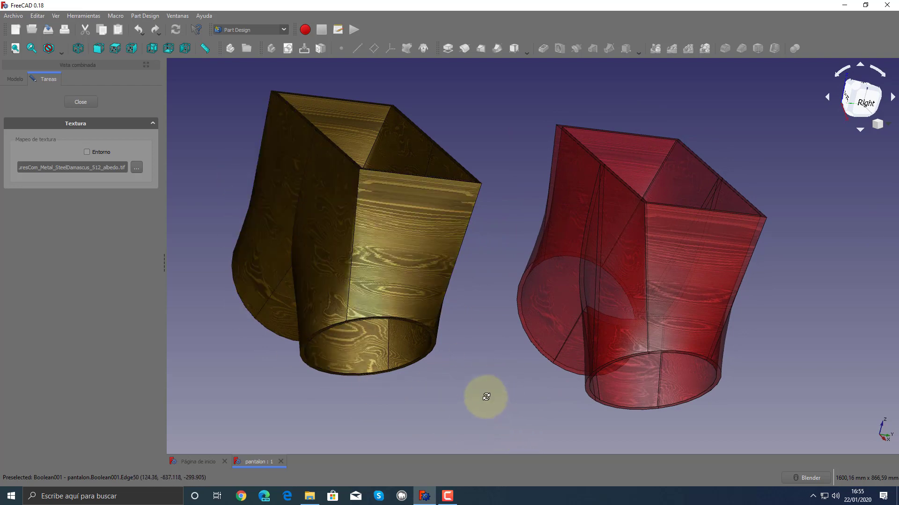
mouse_move(486, 395)
middle_mouse_down()
mouse_move(502, 144)
mouse_move(464, 134)
mouse_move(487, 285)
mouse_move(479, 283)
mouse_move(602, 287)
mouse_move(527, 311)
middle_mouse_up()
scroll(528, 311, "down", 3)
scroll(518, 332, "up", 4)
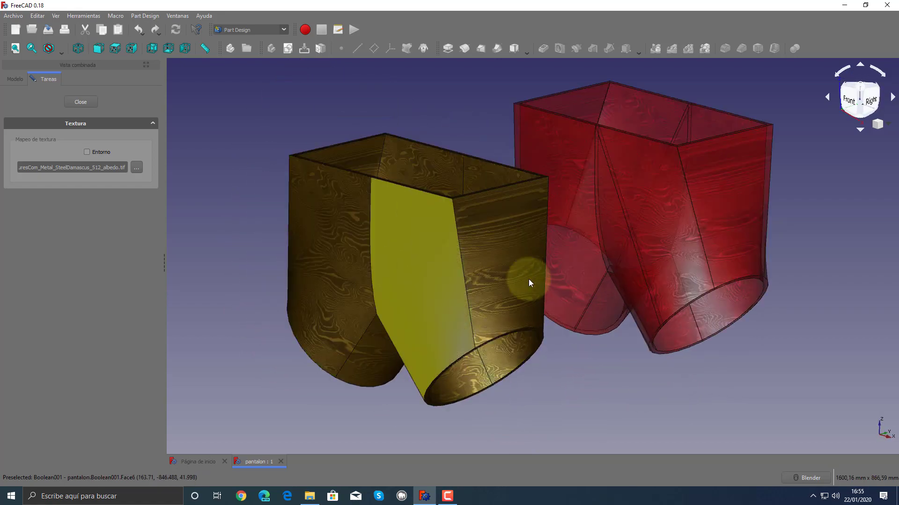
middle_click_drag(614, 389, 586, 391)
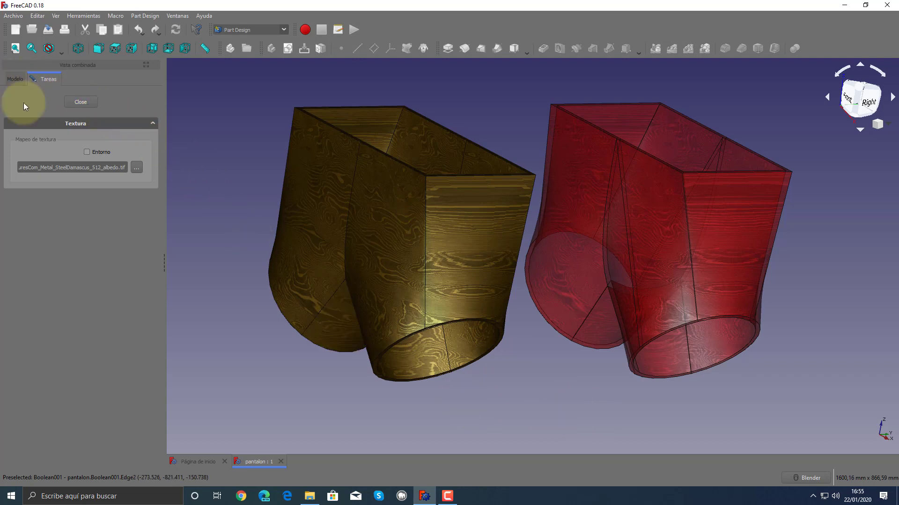
left_click(82, 104)
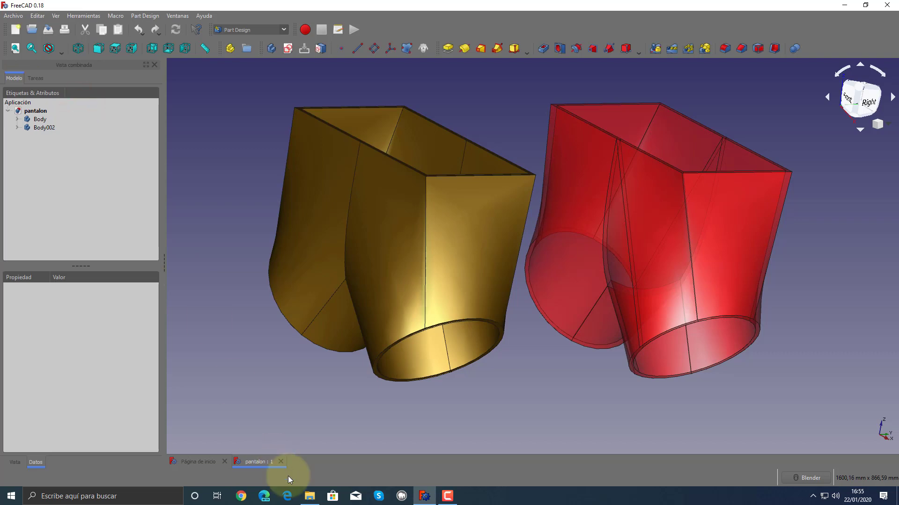
mouse_move(529, 420)
middle_mouse_down()
mouse_move(518, 372)
mouse_move(515, 197)
mouse_move(421, 150)
mouse_move(520, 312)
middle_mouse_up()
scroll(521, 312, "down", 3)
scroll(519, 355, "up", 5)
mouse_move(517, 355)
middle_mouse_down()
mouse_move(559, 297)
mouse_move(496, 127)
mouse_move(521, 231)
middle_mouse_up()
scroll(526, 267, "down", 2)
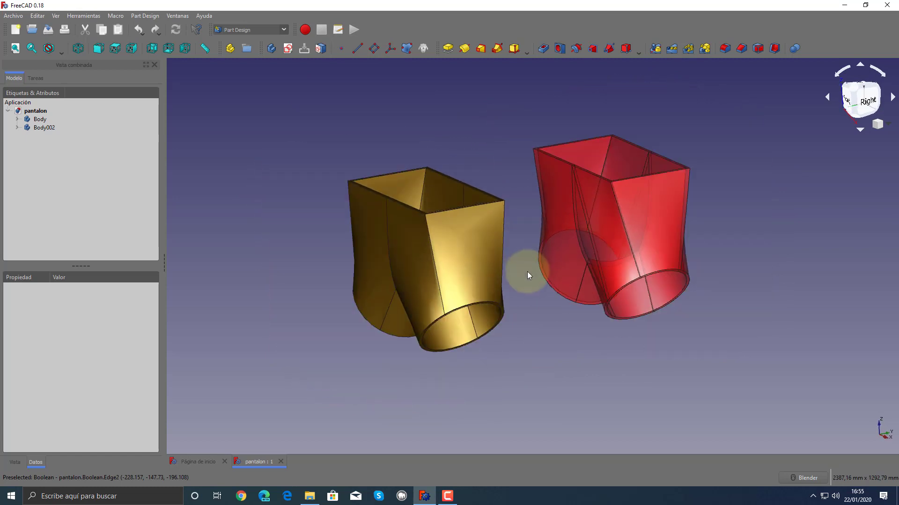
left_click(68, 17)
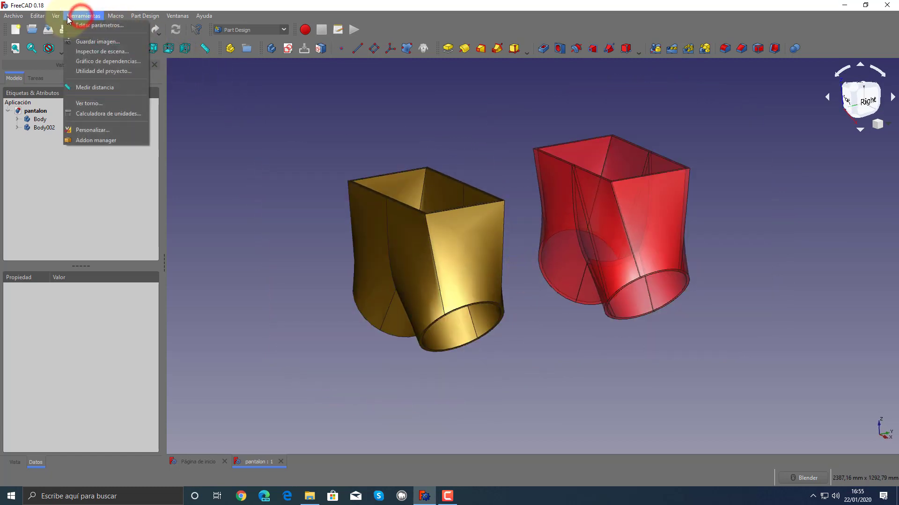
mouse_move(56, 16)
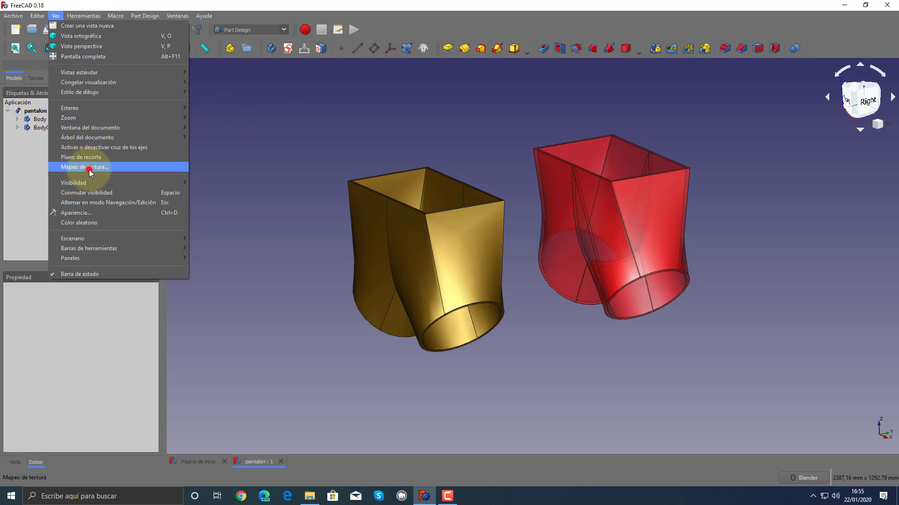
left_click(89, 169)
left_click_drag(125, 168, 9, 170)
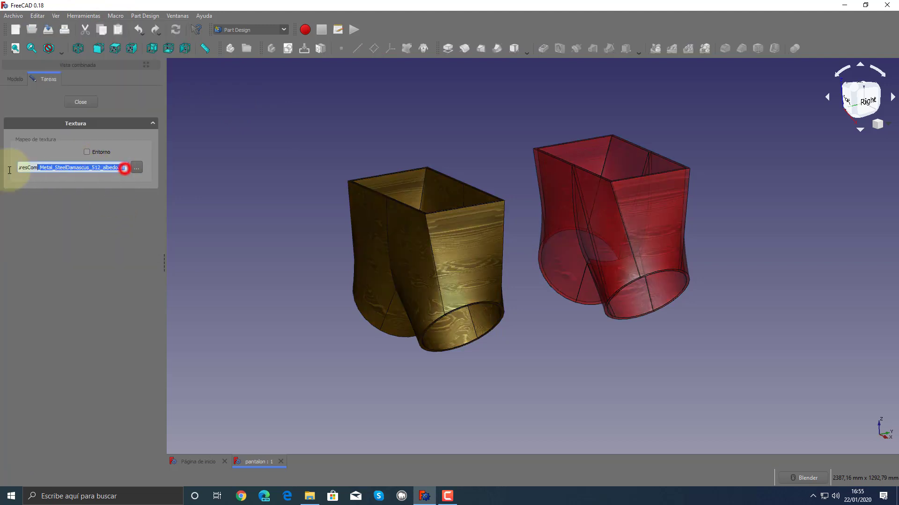
mouse_move(328, 333)
middle_mouse_down()
mouse_move(606, 275)
mouse_move(598, 377)
middle_mouse_up()
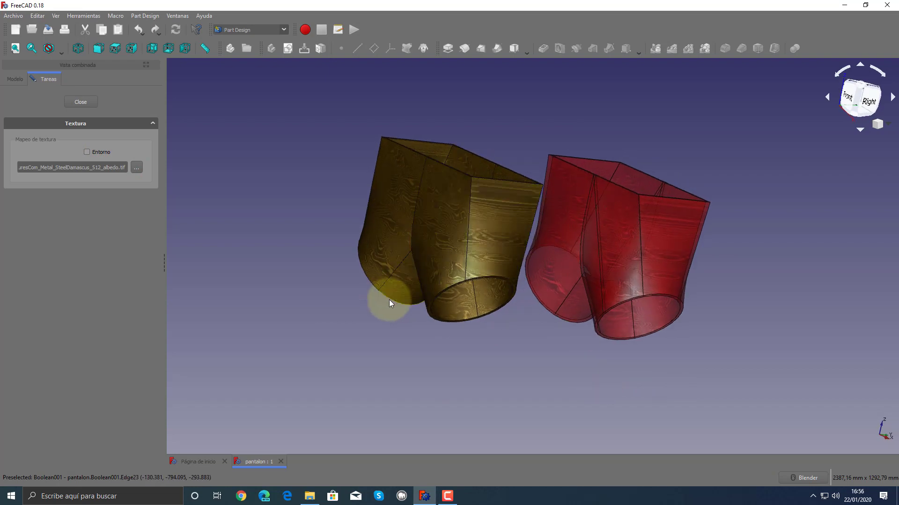
middle_click_drag(388, 299, 501, 374)
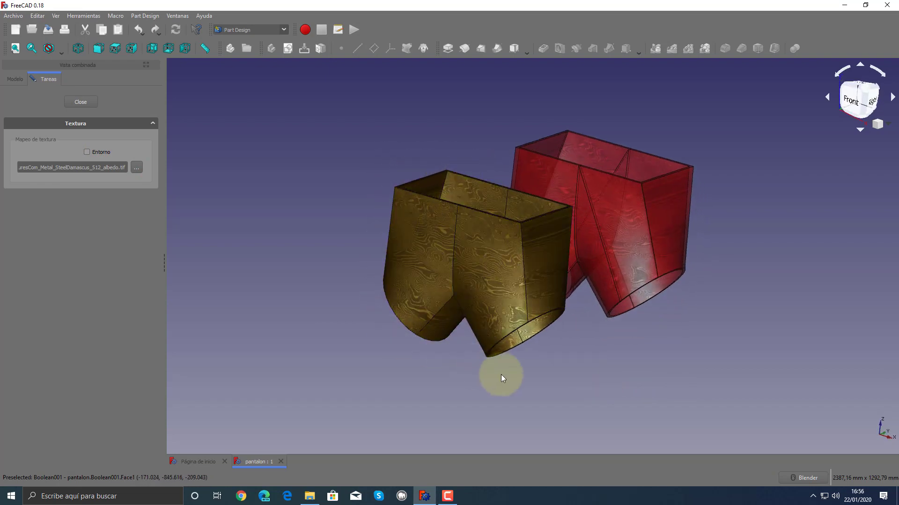
mouse_move(355, 310)
middle_mouse_down()
mouse_move(387, 323)
mouse_move(397, 303)
mouse_move(450, 312)
mouse_move(281, 315)
mouse_move(251, 351)
middle_mouse_up()
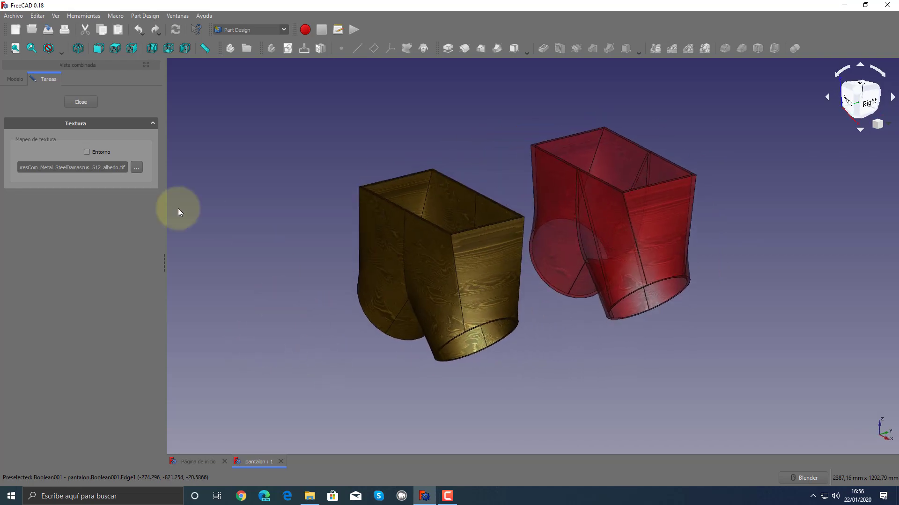
- Enable Entorno environment mapping for the Damascus texture and orbit to check it
left_click(94, 152)
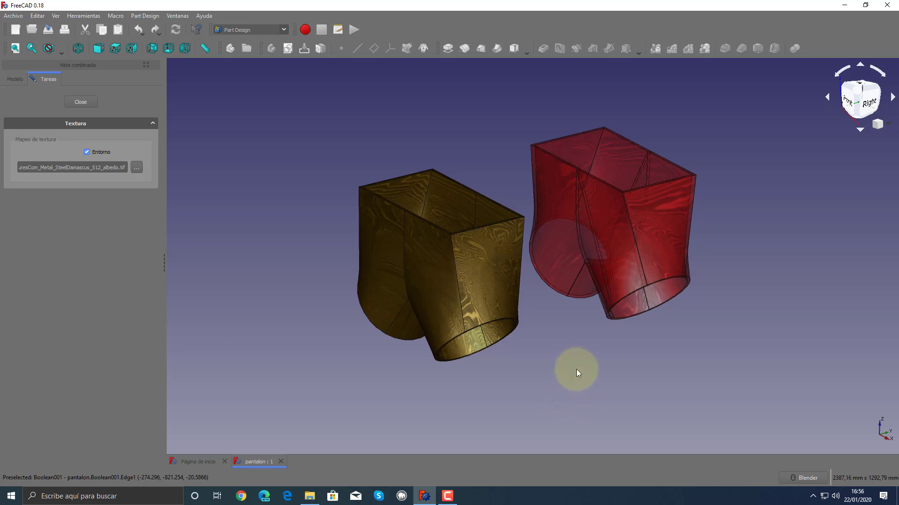
mouse_move(577, 373)
middle_mouse_down()
mouse_move(534, 363)
mouse_move(533, 216)
mouse_move(487, 211)
mouse_move(554, 289)
mouse_move(473, 345)
mouse_move(480, 281)
mouse_move(421, 285)
mouse_move(658, 345)
mouse_move(667, 271)
mouse_move(736, 266)
mouse_move(718, 94)
mouse_move(634, 124)
mouse_move(722, 321)
mouse_move(637, 331)
mouse_move(838, 252)
mouse_move(788, 265)
mouse_move(799, 296)
mouse_move(839, 307)
mouse_move(780, 195)
mouse_move(764, 212)
middle_mouse_up()
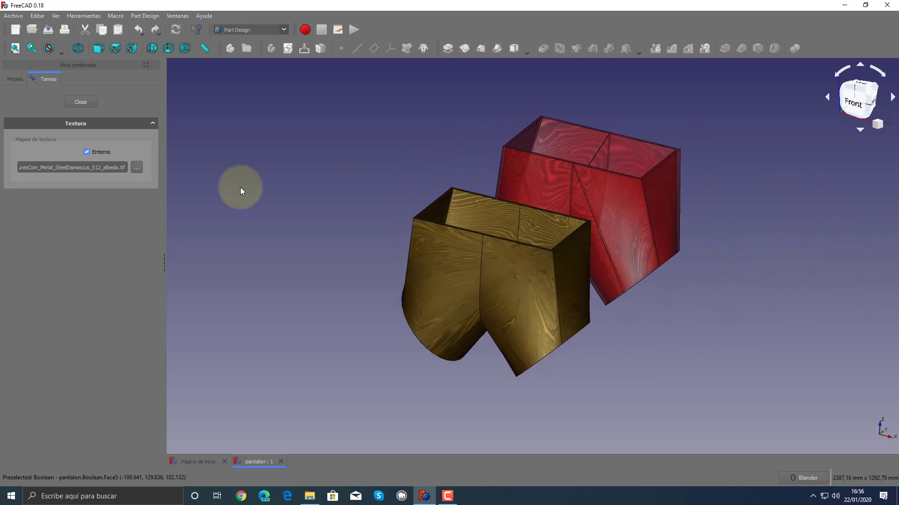
- Select the TexturesCom highrise HDRPanorama JPG in Descargas > HDRI as the texture image
left_click(136, 167)
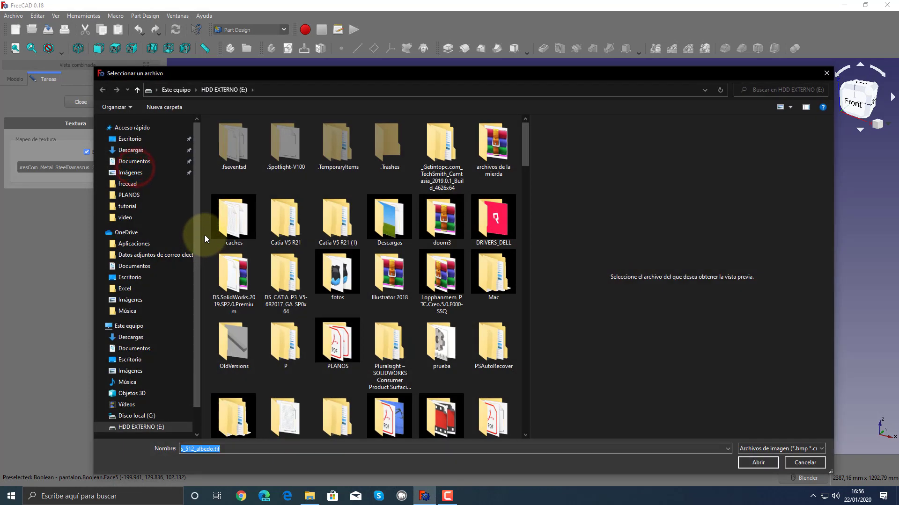
double_click(391, 220)
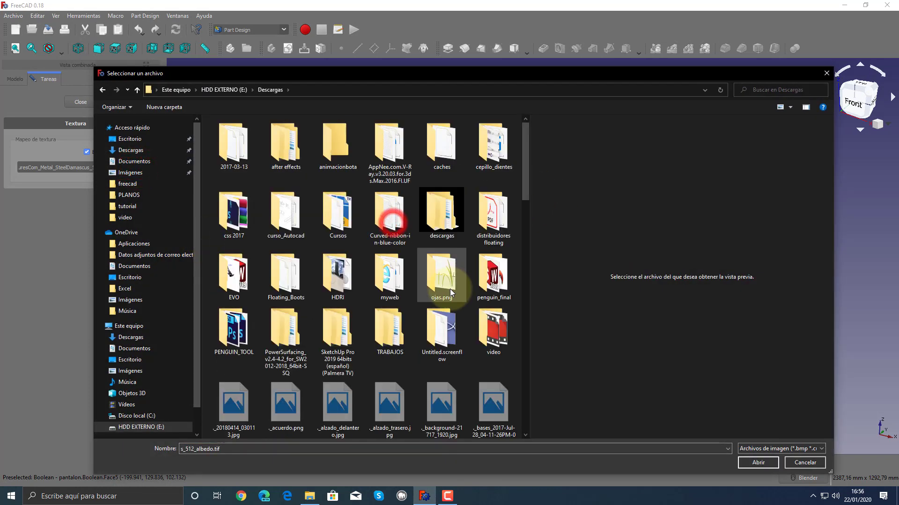
left_click_drag(524, 166, 524, 177)
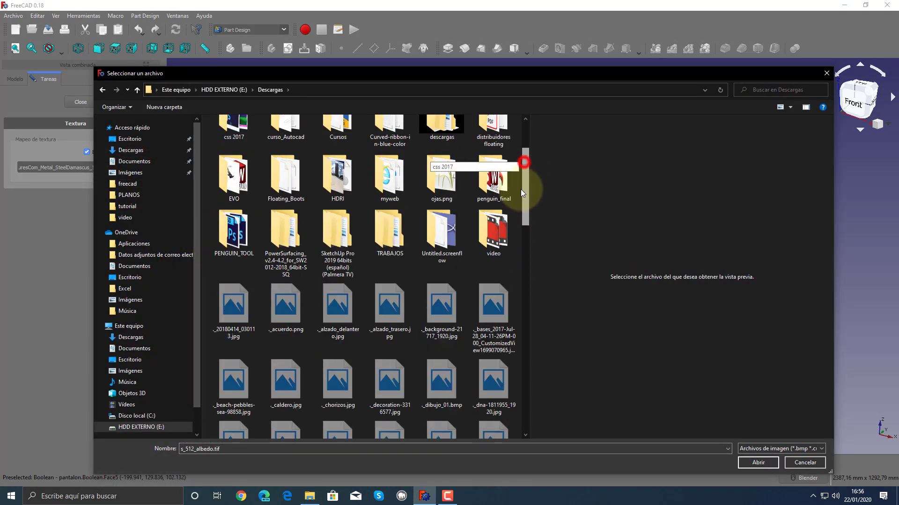
double_click(343, 245)
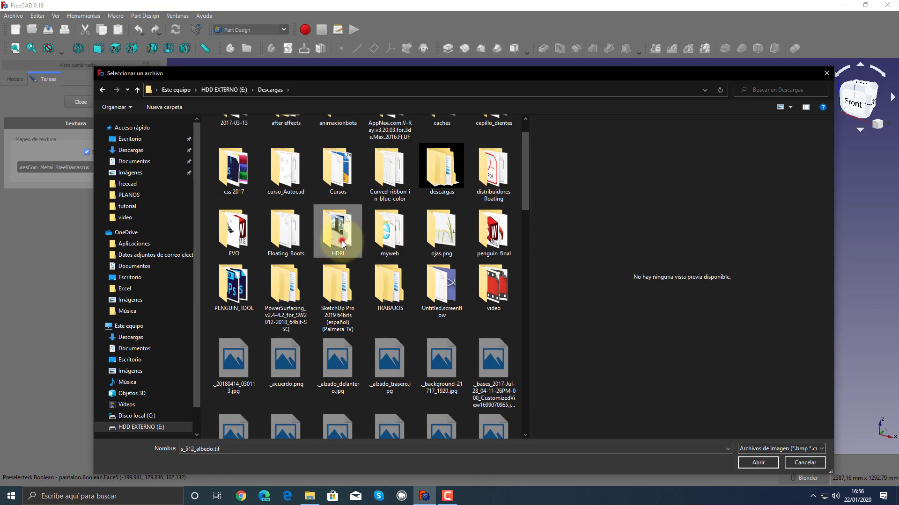
left_click(271, 155)
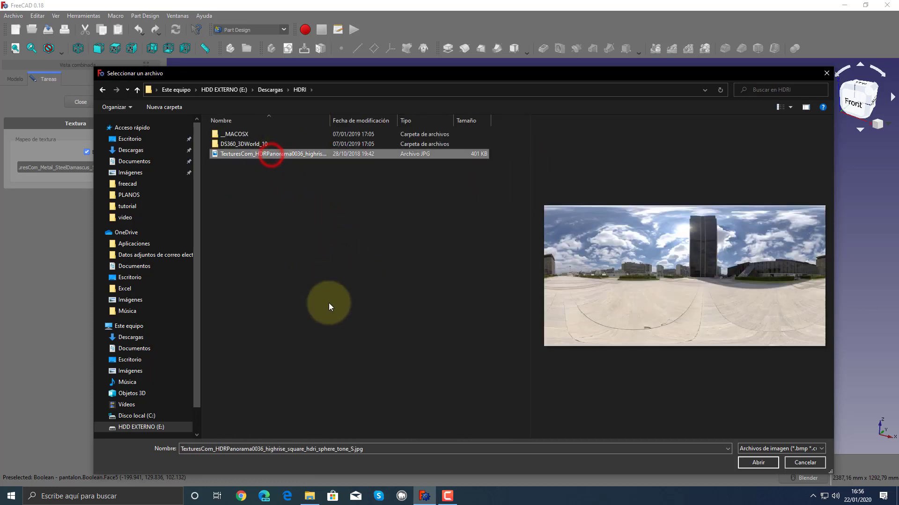
left_click_drag(330, 121, 434, 121)
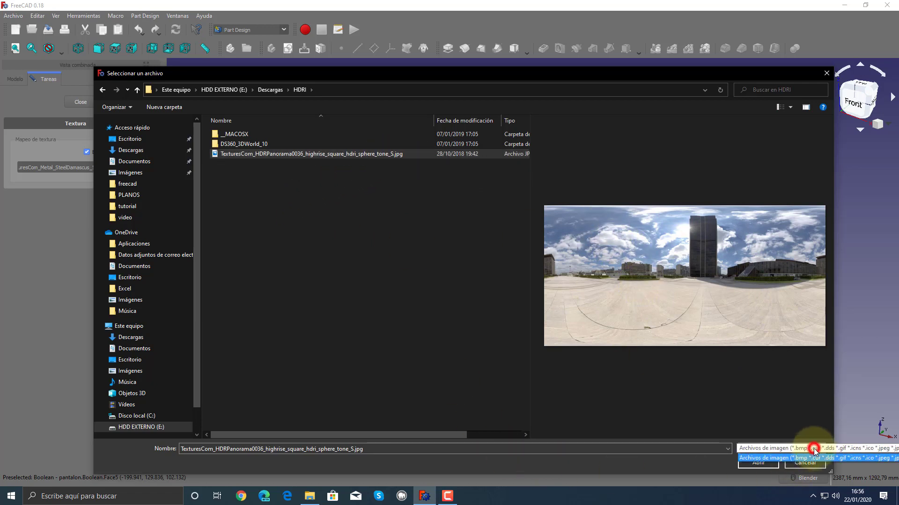
mouse_move(739, 73)
left_mouse_down()
mouse_move(394, 27)
mouse_move(264, 28)
left_mouse_up()
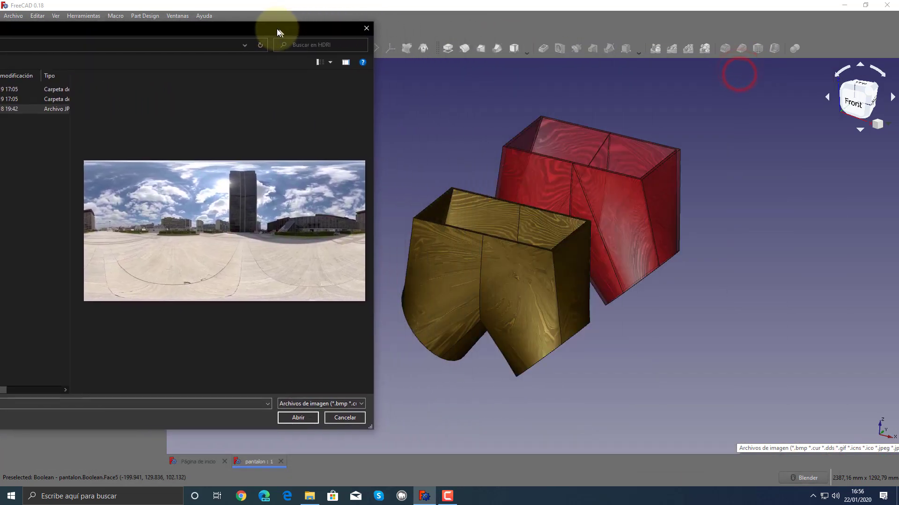
left_click(356, 406)
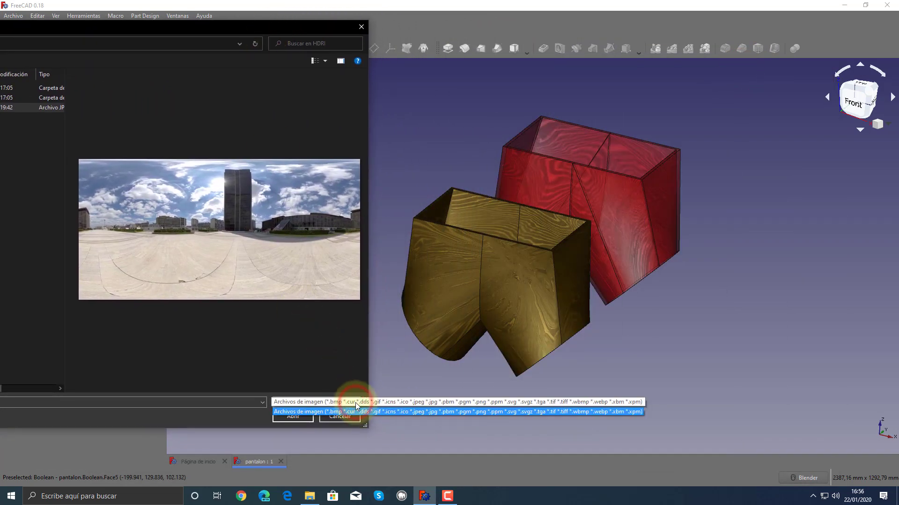
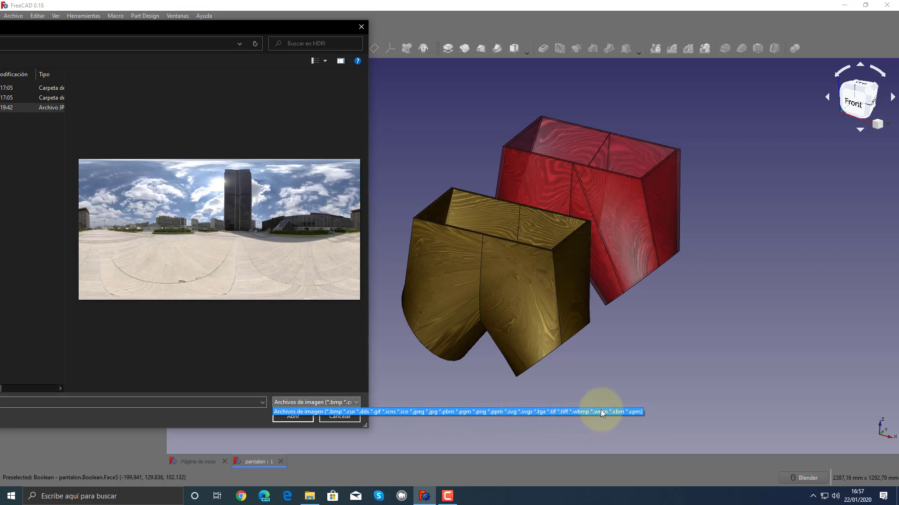
- Pick the HDRI panorama TexturesCom_HDRPanorama0036_highrise_square_hdri_sphere_tone_5.jpg in the texture file dialog
left_click(215, 421)
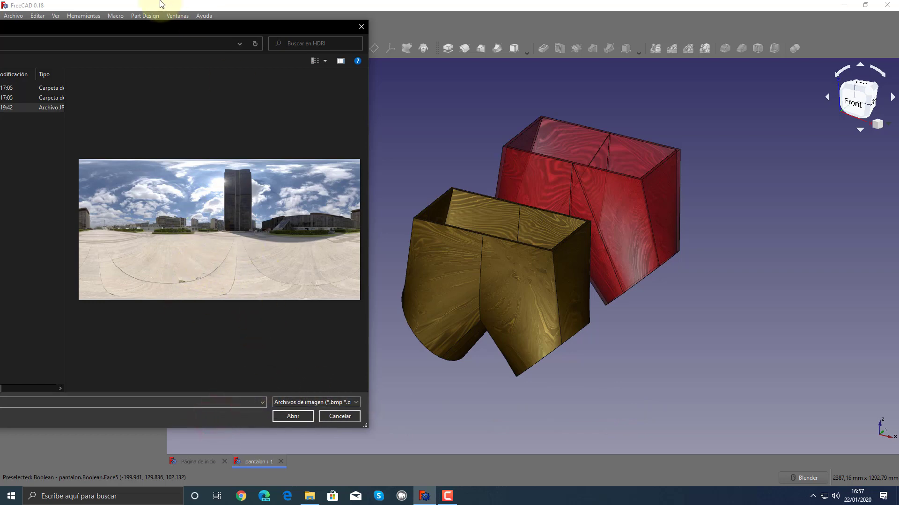
left_click_drag(127, 31, 472, 73)
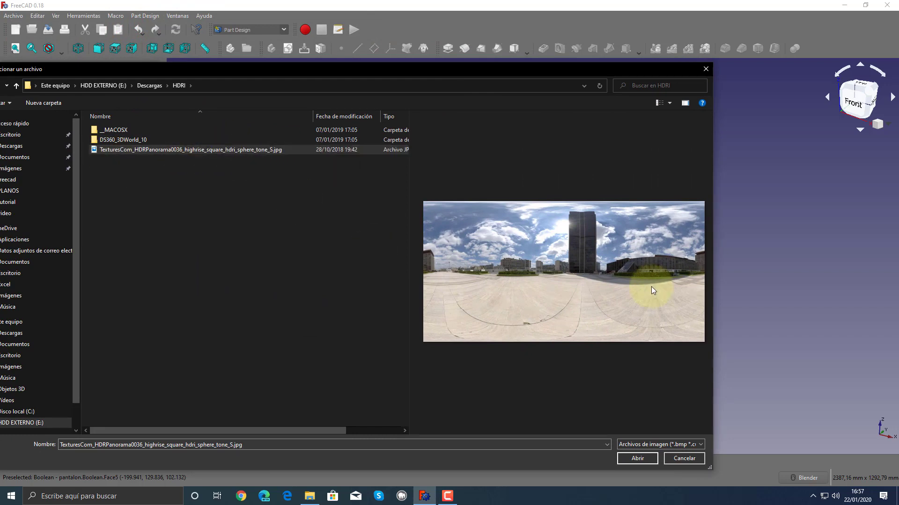
- Load the high-rise panorama as the bodies' texture and reopen the Textura settings
left_click(639, 459)
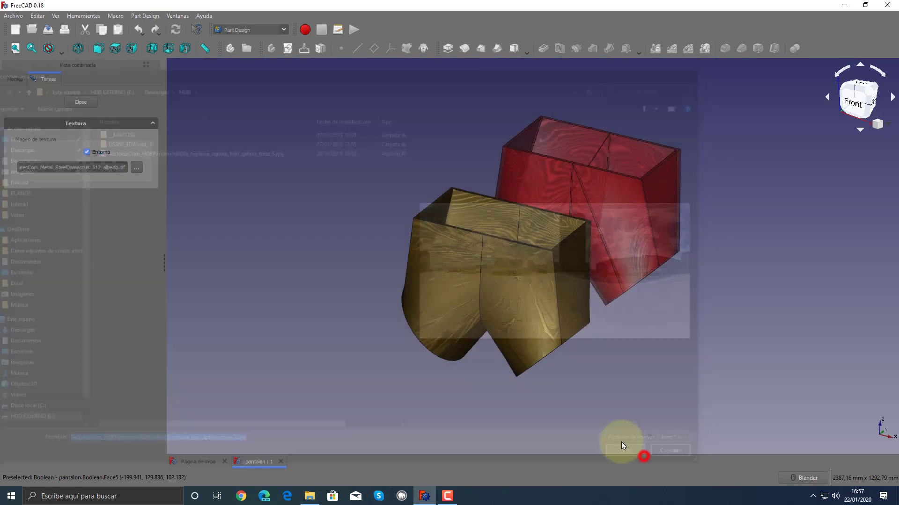
mouse_move(826, 274)
middle_mouse_down()
mouse_move(756, 250)
mouse_move(748, 355)
mouse_move(800, 301)
mouse_move(726, 294)
mouse_move(795, 297)
mouse_move(746, 316)
mouse_move(716, 310)
mouse_move(853, 186)
mouse_move(780, 197)
mouse_move(736, 373)
mouse_move(809, 321)
mouse_move(780, 302)
mouse_move(777, 237)
mouse_move(801, 296)
mouse_move(717, 313)
mouse_move(718, 322)
mouse_move(878, 171)
mouse_move(813, 157)
middle_mouse_up()
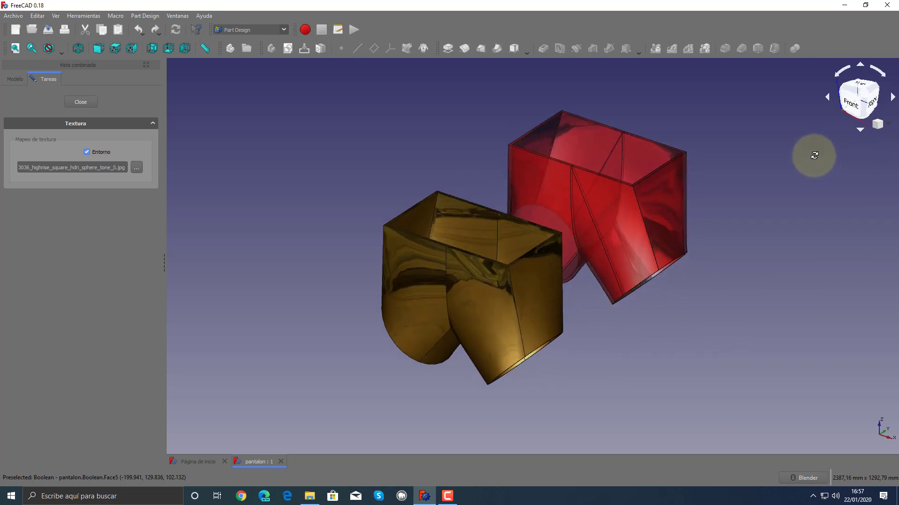
left_click(82, 102)
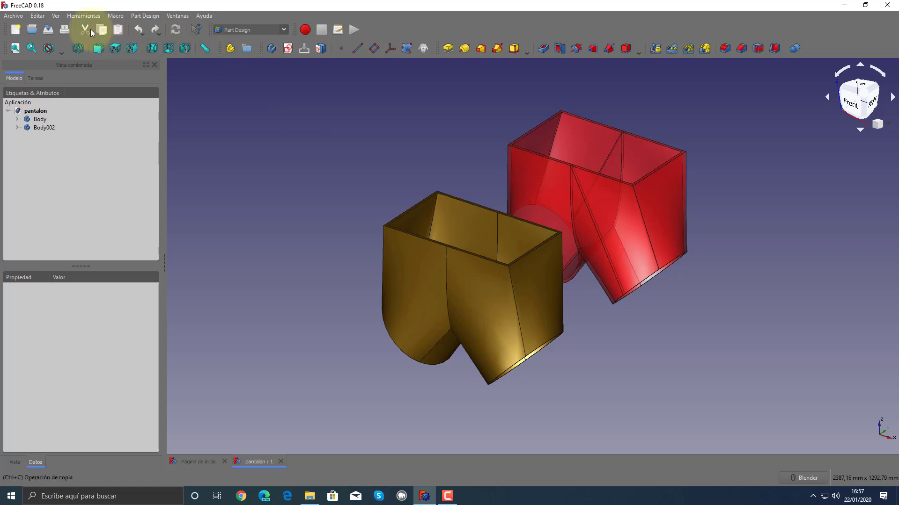
left_click(57, 16)
left_click(102, 166)
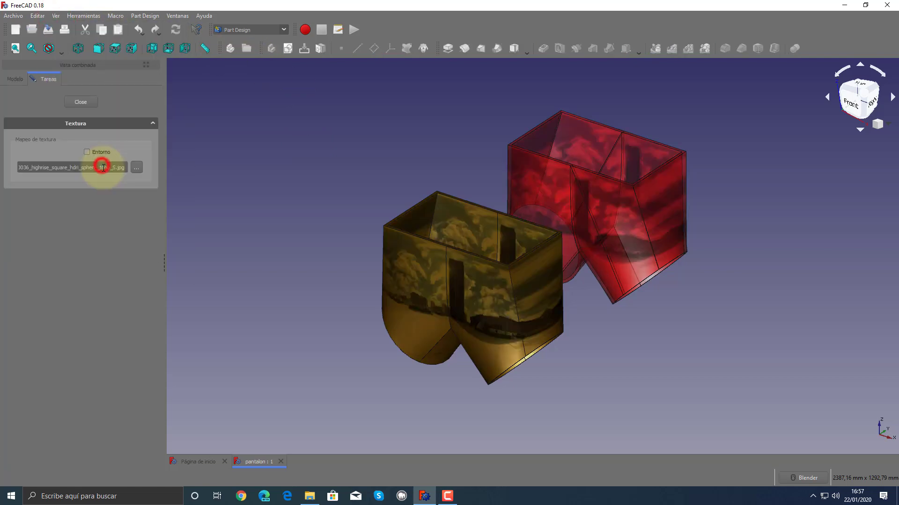
mouse_move(571, 219)
middle_mouse_down()
mouse_move(315, 225)
mouse_move(335, 209)
mouse_move(311, 235)
middle_mouse_up()
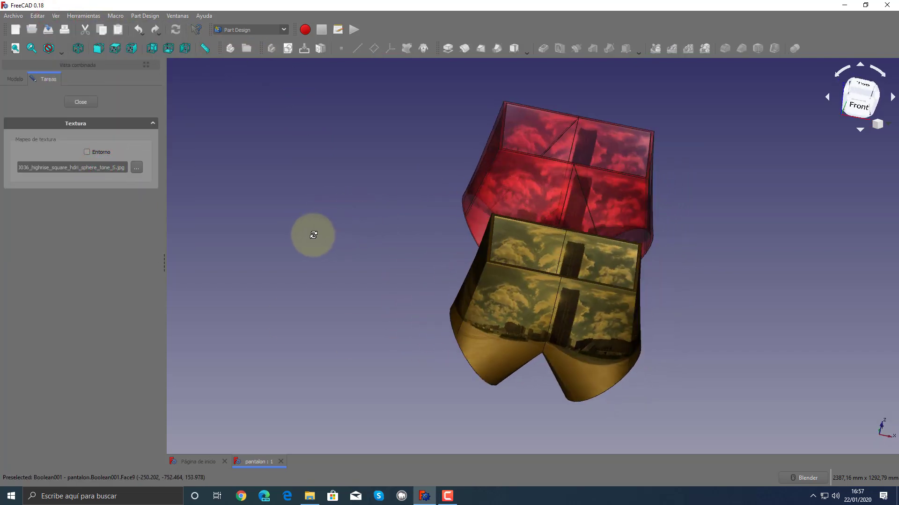
- Toggle Entorno reflection on, off and back on, orbiting to compare
left_click(87, 152)
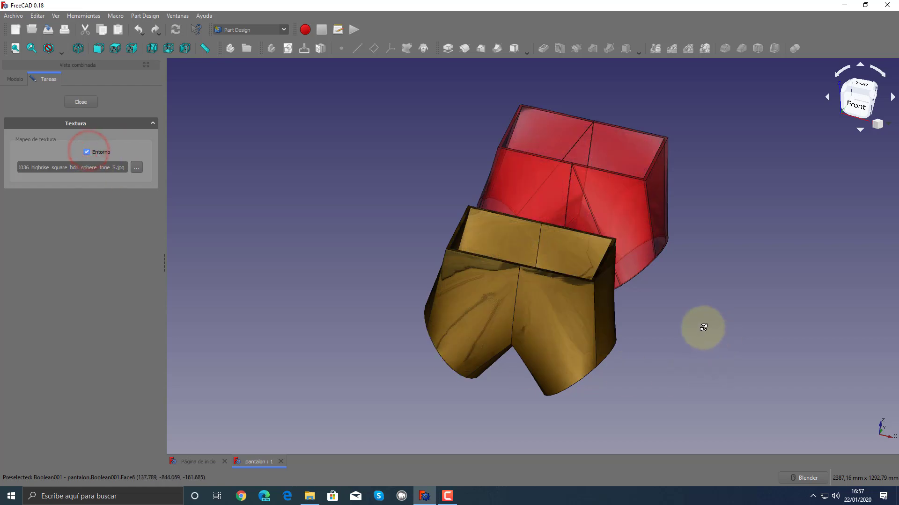
middle_click_drag(701, 325, 433, 255)
left_click(87, 151)
mouse_move(259, 280)
middle_mouse_down()
mouse_move(301, 310)
mouse_move(367, 307)
mouse_move(330, 311)
middle_mouse_up()
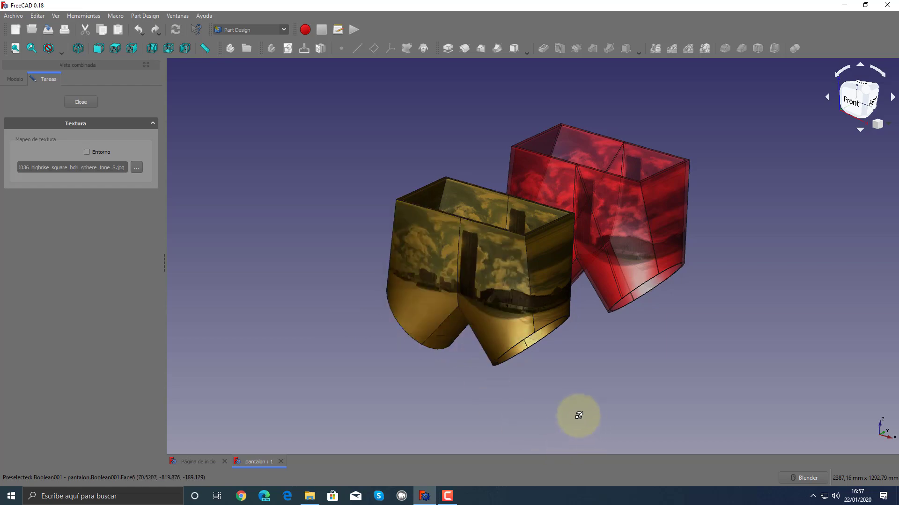
mouse_move(577, 415)
middle_mouse_down()
mouse_move(518, 415)
mouse_move(457, 110)
mouse_move(593, 392)
mouse_move(538, 394)
mouse_move(445, 250)
mouse_move(514, 375)
mouse_move(407, 328)
mouse_move(415, 303)
mouse_move(549, 367)
mouse_move(594, 369)
middle_mouse_up()
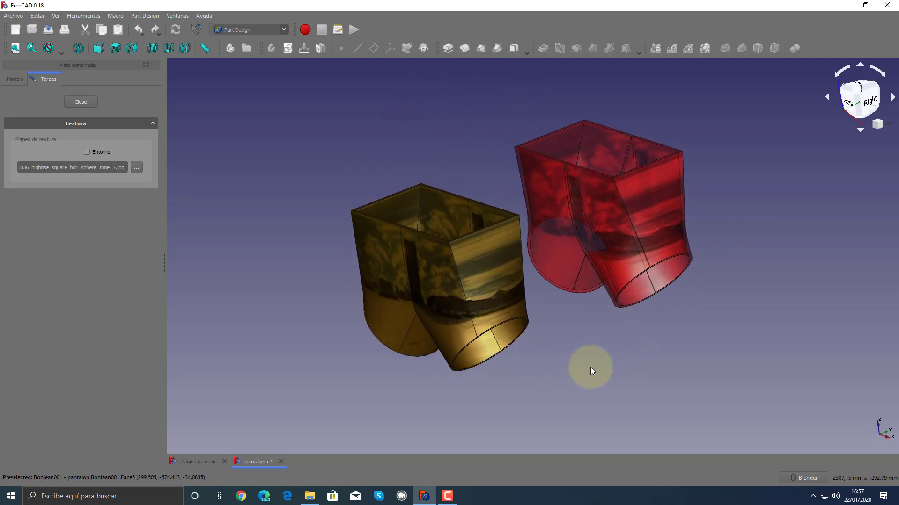
middle_click_drag(410, 249, 461, 140)
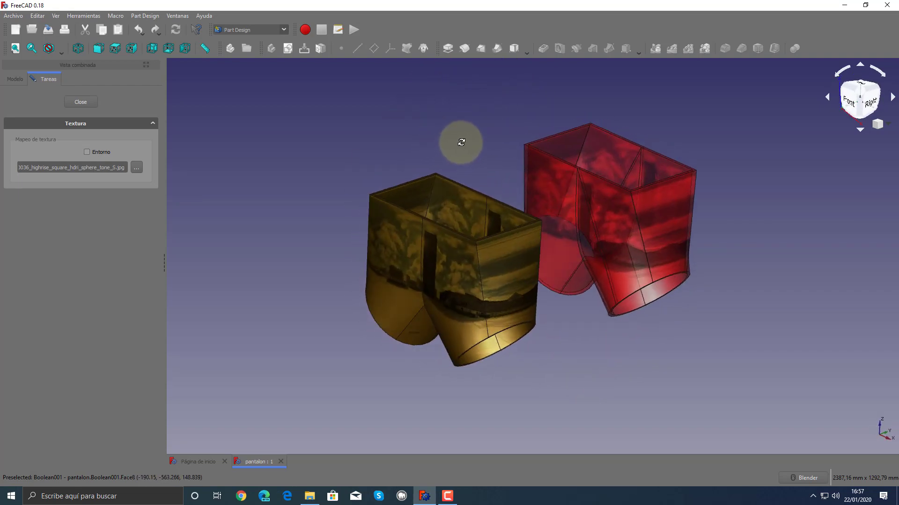
left_click(108, 152)
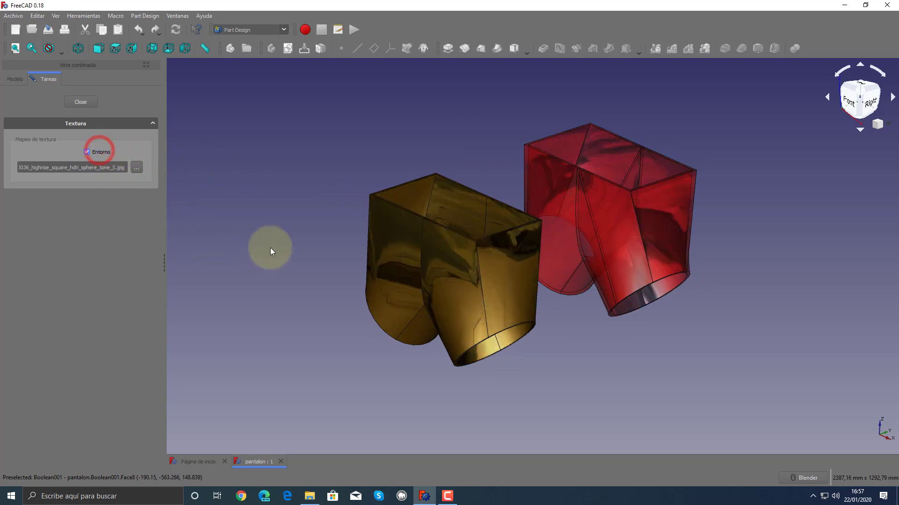
mouse_move(271, 248)
middle_mouse_down()
mouse_move(346, 217)
mouse_move(404, 224)
mouse_move(451, 207)
mouse_move(363, 217)
mouse_move(302, 176)
mouse_move(429, 337)
mouse_move(440, 331)
mouse_move(461, 363)
mouse_move(445, 345)
mouse_move(378, 341)
mouse_move(347, 321)
mouse_move(303, 325)
mouse_move(483, 407)
mouse_move(465, 304)
mouse_move(558, 331)
mouse_move(343, 300)
mouse_move(437, 247)
mouse_move(434, 292)
mouse_move(515, 374)
mouse_move(449, 351)
middle_mouse_up()
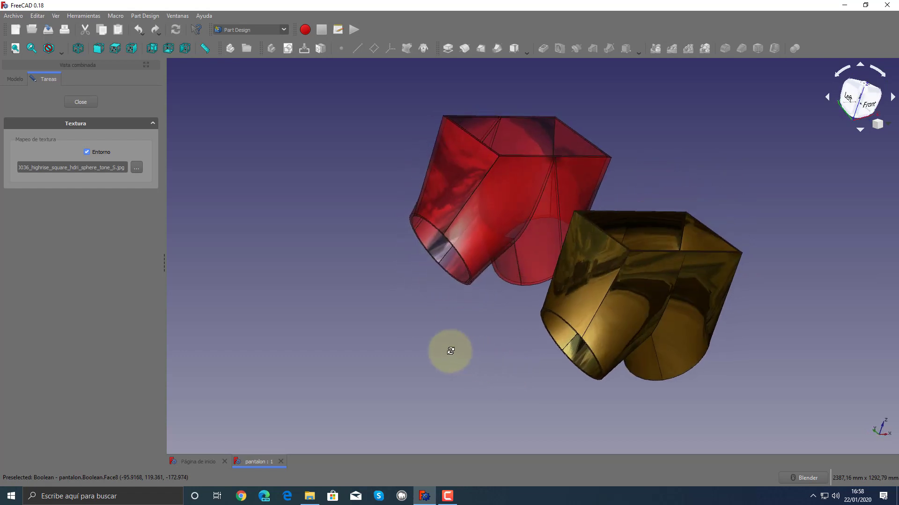
- Uncheck then recheck Entorno, orbiting and zooming to compare plain versus reflective texture
left_click(100, 153)
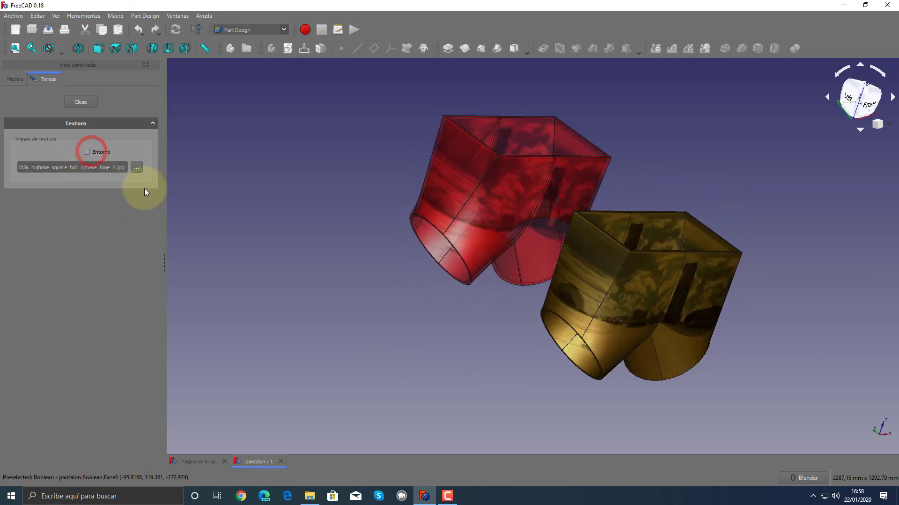
mouse_move(412, 267)
middle_mouse_down()
mouse_move(341, 231)
mouse_move(365, 301)
mouse_move(356, 321)
mouse_move(422, 257)
middle_mouse_up()
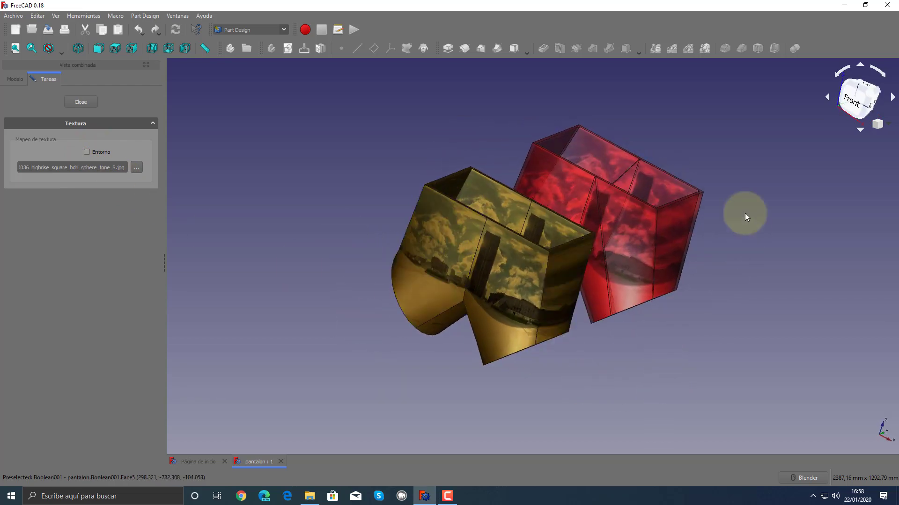
mouse_move(745, 212)
middle_mouse_down()
mouse_move(712, 184)
mouse_move(756, 297)
middle_mouse_up()
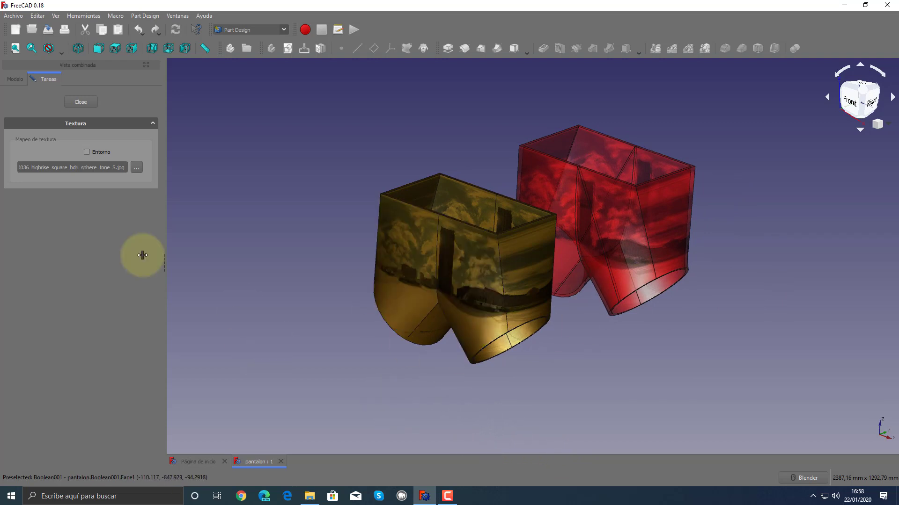
left_click(99, 152)
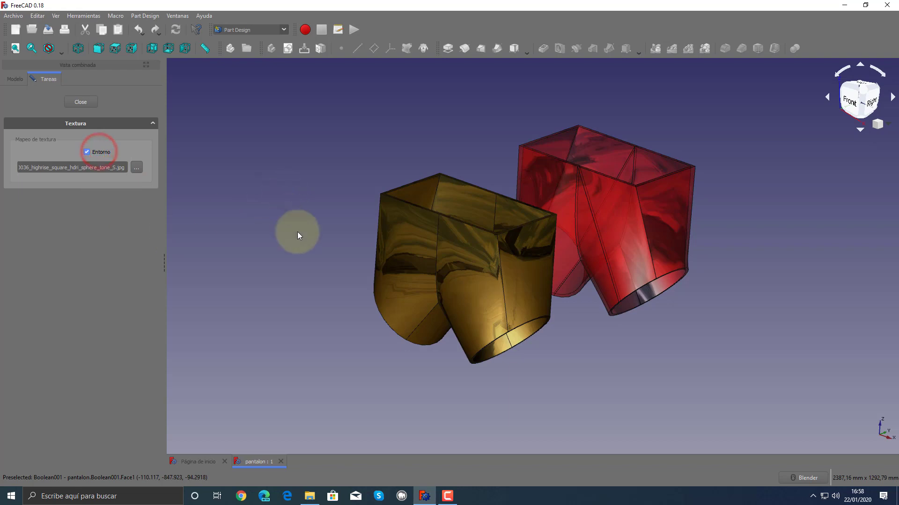
mouse_move(297, 231)
middle_mouse_down()
mouse_move(326, 221)
mouse_move(393, 237)
mouse_move(360, 257)
mouse_move(394, 250)
mouse_move(317, 212)
mouse_move(337, 225)
mouse_move(309, 224)
mouse_move(345, 280)
mouse_move(335, 280)
middle_mouse_up()
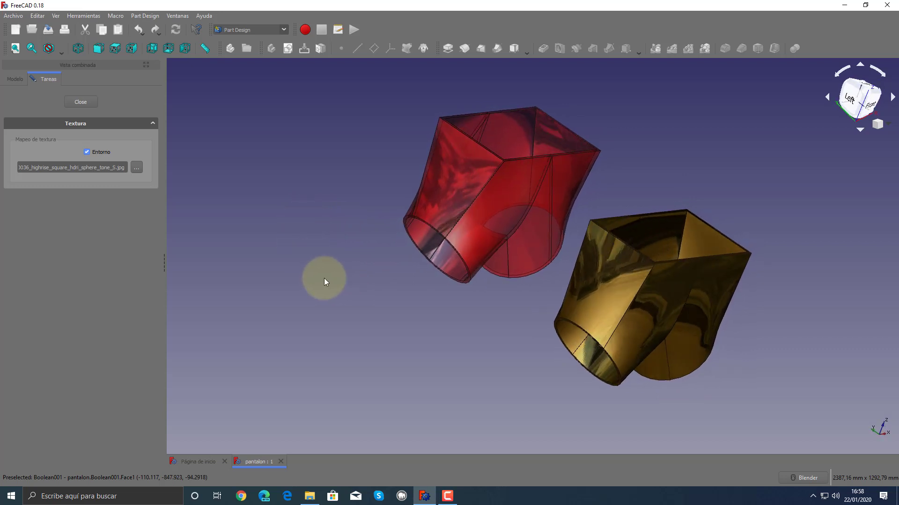
mouse_move(324, 281)
middle_mouse_down()
mouse_move(411, 324)
mouse_move(399, 323)
middle_mouse_up()
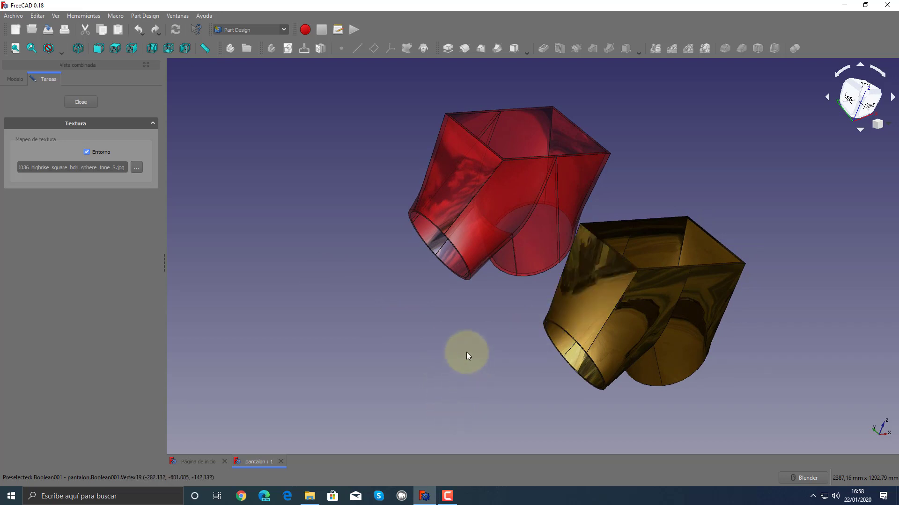
mouse_move(466, 354)
middle_mouse_down()
mouse_move(415, 341)
mouse_move(429, 283)
mouse_move(362, 238)
mouse_move(387, 311)
mouse_move(563, 395)
mouse_move(536, 389)
mouse_move(526, 237)
mouse_move(487, 221)
mouse_move(431, 221)
mouse_move(471, 229)
mouse_move(434, 247)
mouse_move(419, 232)
mouse_move(604, 288)
mouse_move(538, 287)
mouse_move(632, 281)
mouse_move(658, 267)
mouse_move(652, 257)
mouse_move(620, 257)
mouse_move(547, 283)
middle_mouse_up()
scroll(359, 218, "down", 2)
scroll(359, 218, "up", 5)
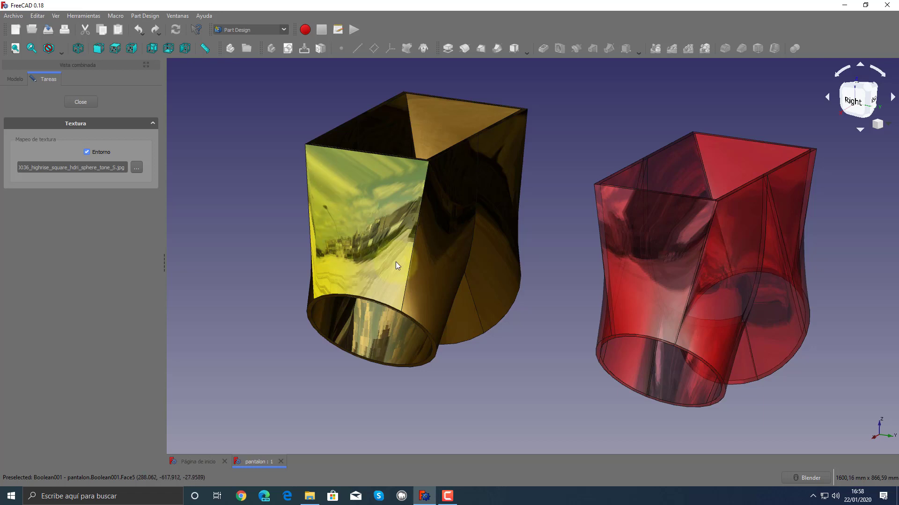
mouse_move(439, 350)
middle_mouse_down()
mouse_move(492, 385)
mouse_move(524, 378)
middle_mouse_up()
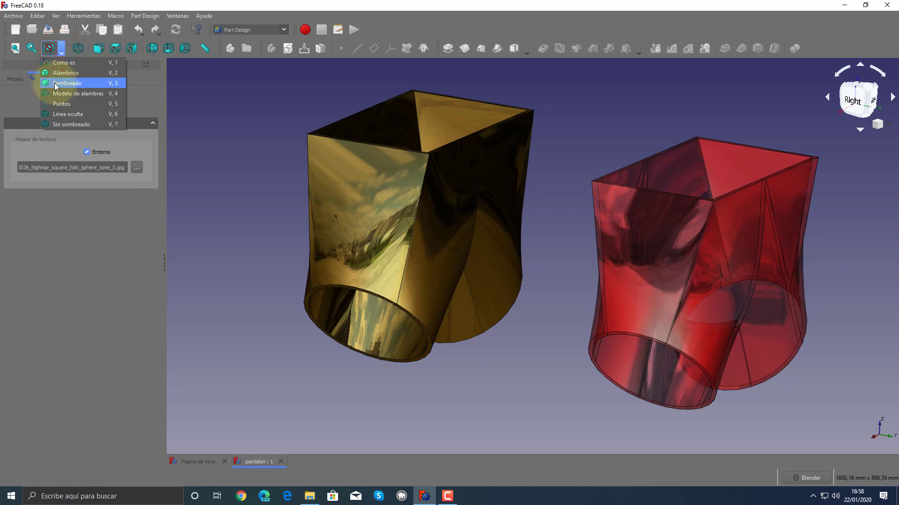
- Switch to shaded display and orbit around both bodies, including from below
left_click(57, 84)
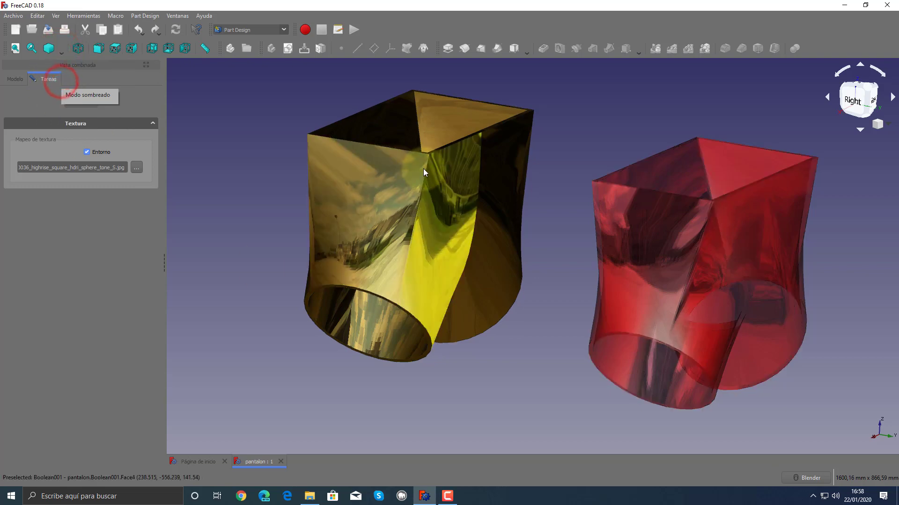
mouse_move(512, 378)
middle_mouse_down()
mouse_move(553, 363)
mouse_move(545, 168)
mouse_move(577, 154)
mouse_move(627, 160)
mouse_move(311, 357)
mouse_move(393, 349)
mouse_move(290, 335)
mouse_move(349, 333)
middle_mouse_up()
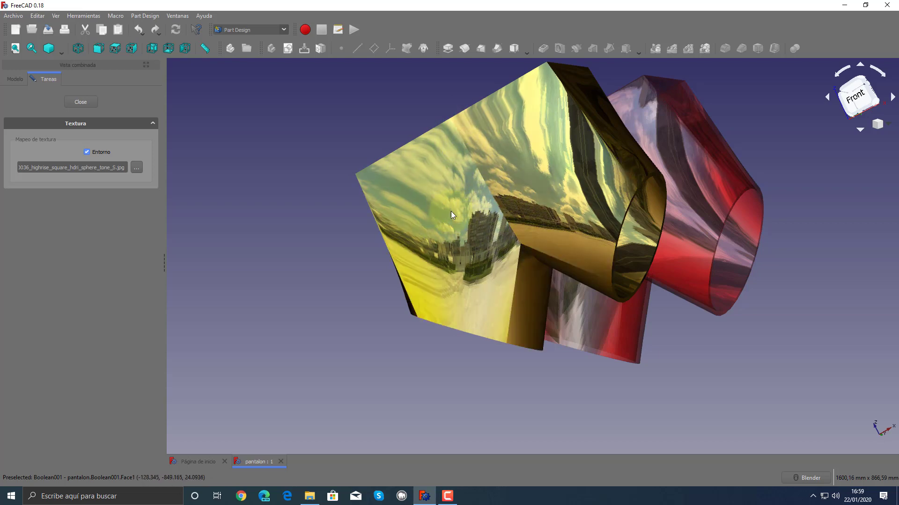
mouse_move(514, 381)
middle_mouse_down()
mouse_move(300, 263)
mouse_move(412, 221)
middle_mouse_up()
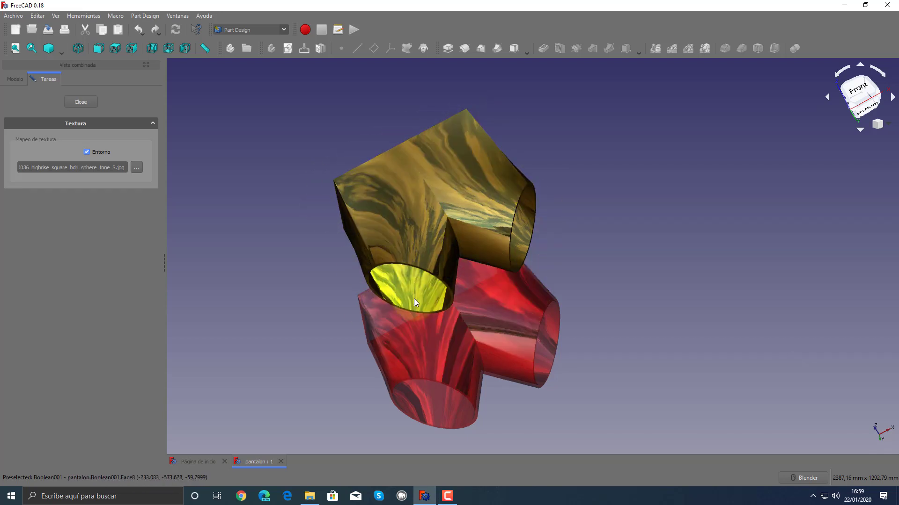
middle_click_drag(469, 153, 429, 138)
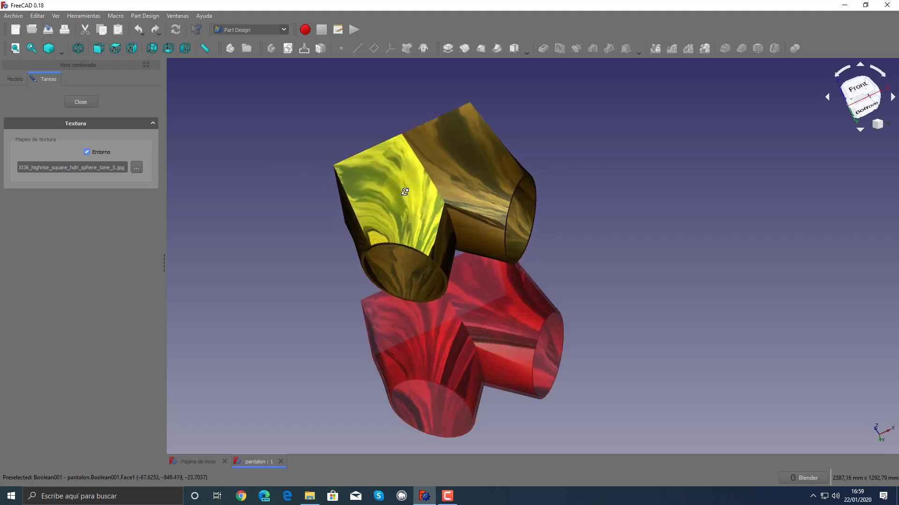
scroll(428, 134, "up", 4)
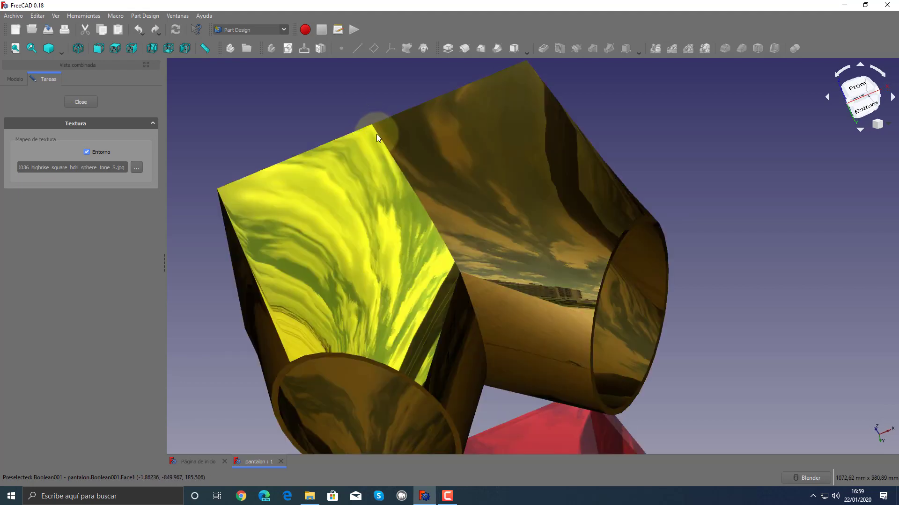
mouse_move(467, 296)
middle_mouse_down()
mouse_move(523, 225)
mouse_move(517, 215)
mouse_move(537, 113)
middle_mouse_up()
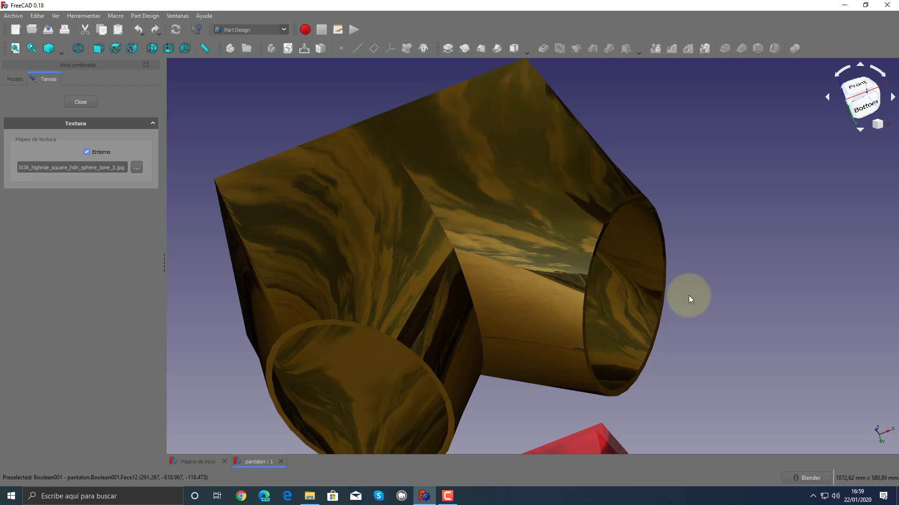
- Orbit and zoom in to examine the gold and red bodies' panorama reflections
mouse_move(753, 216)
middle_mouse_down()
mouse_move(740, 255)
mouse_move(676, 218)
mouse_move(684, 222)
mouse_move(649, 242)
mouse_move(529, 198)
mouse_move(501, 154)
mouse_move(493, 191)
middle_mouse_up()
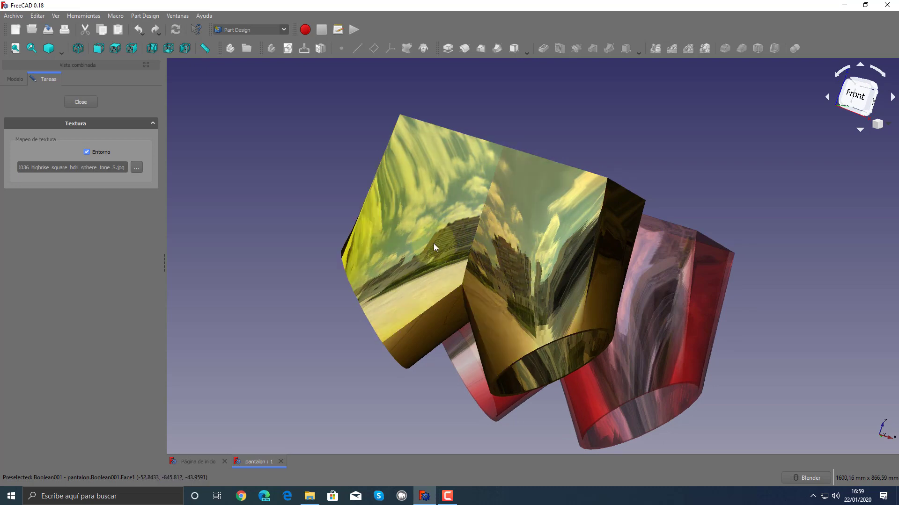
middle_click_drag(666, 128, 605, 172)
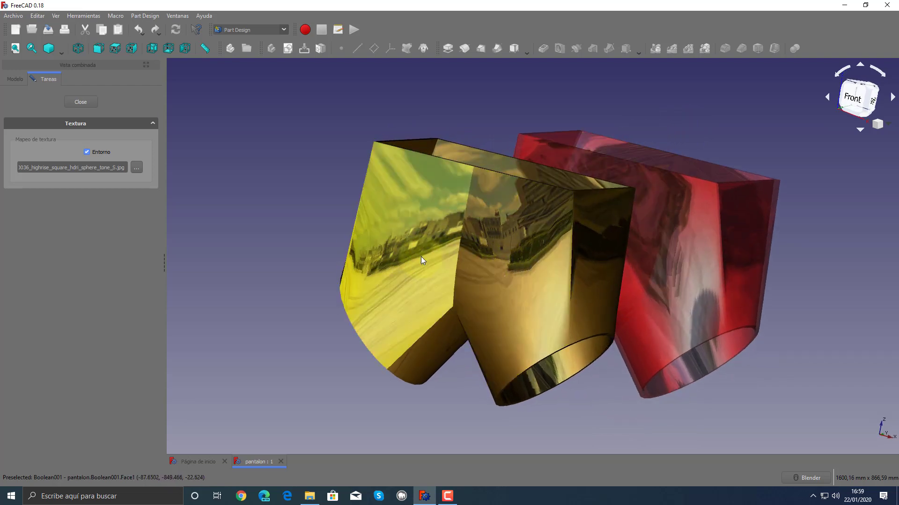
mouse_move(441, 303)
middle_mouse_down()
mouse_move(311, 236)
mouse_move(331, 240)
mouse_move(315, 241)
mouse_move(323, 243)
middle_mouse_up()
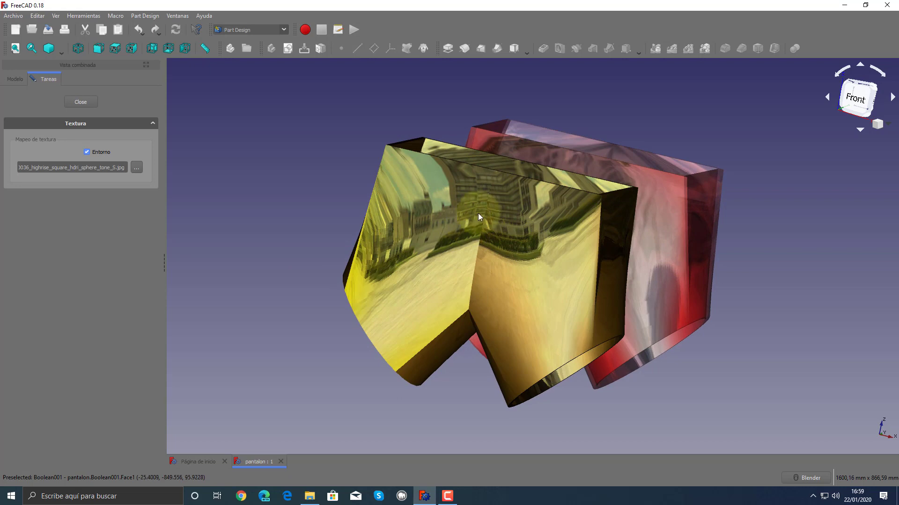
mouse_move(276, 291)
middle_mouse_down()
mouse_move(266, 228)
mouse_move(249, 227)
middle_mouse_up()
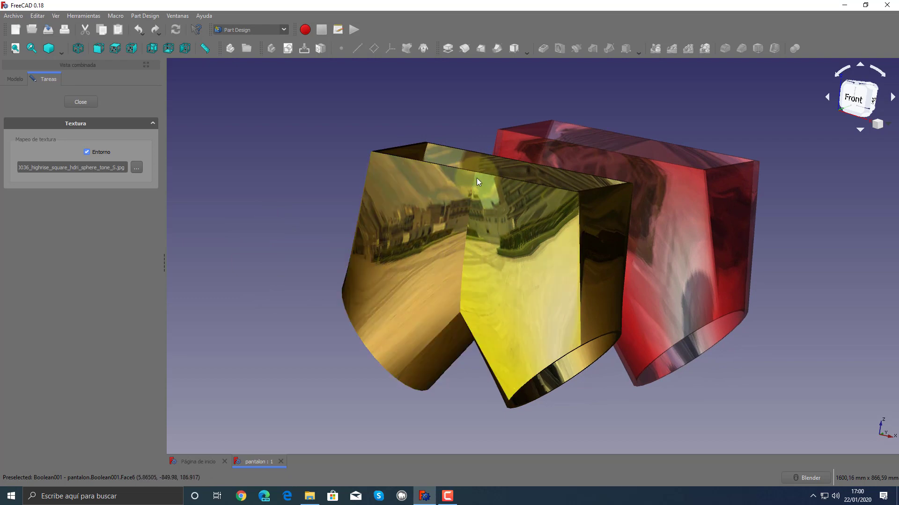
middle_click_drag(450, 193, 522, 286)
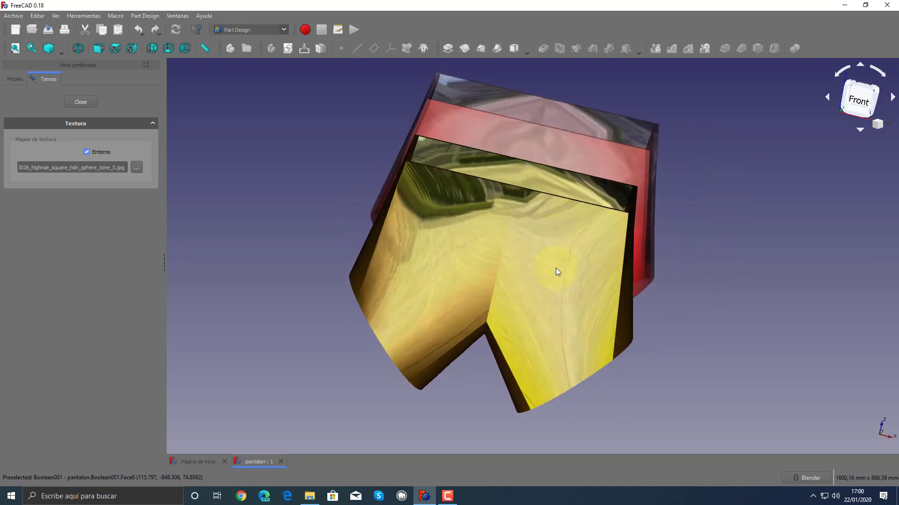
mouse_move(724, 307)
middle_mouse_down()
mouse_move(627, 303)
mouse_move(740, 210)
mouse_move(719, 251)
mouse_move(621, 225)
middle_mouse_up()
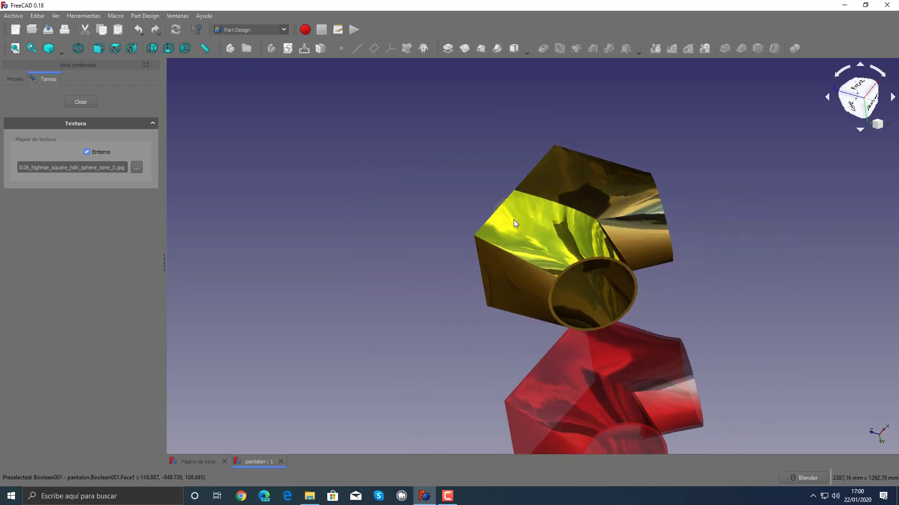
scroll(595, 227, "up", 2)
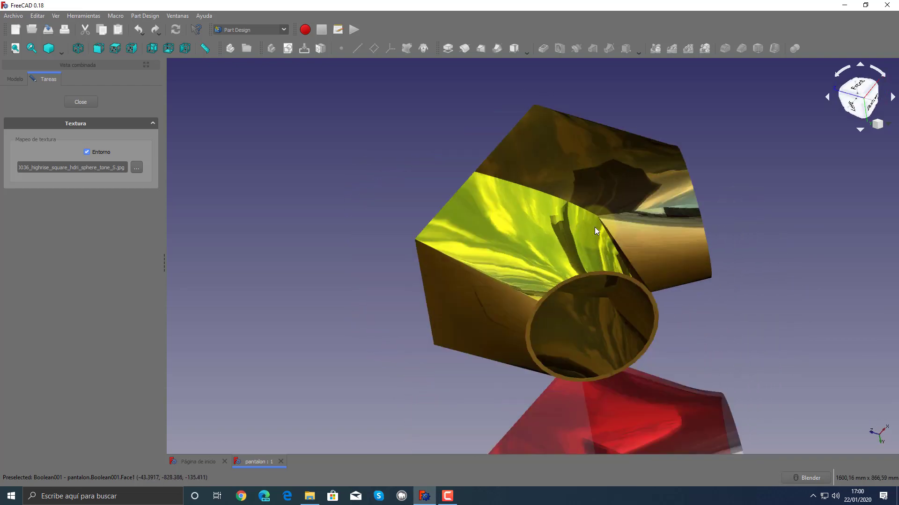
scroll(594, 226, "up", 2)
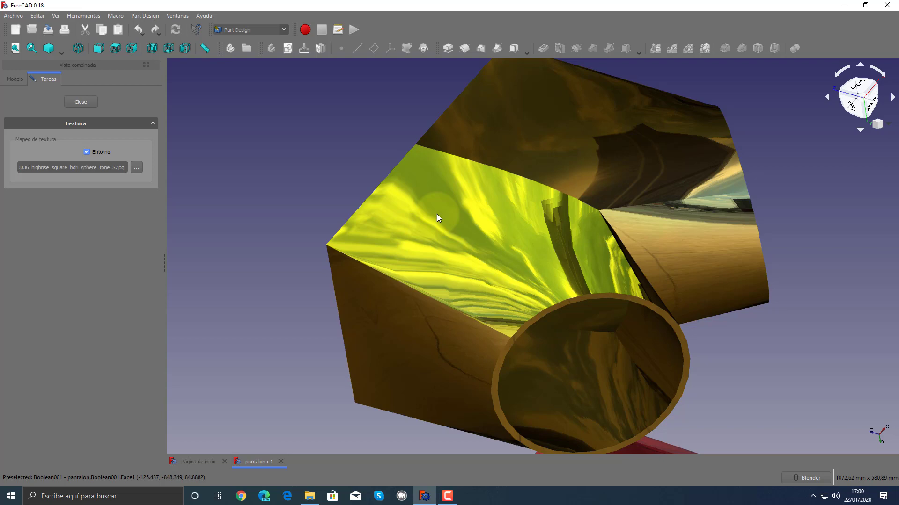
scroll(459, 249, "up", 1)
scroll(459, 249, "down", 5)
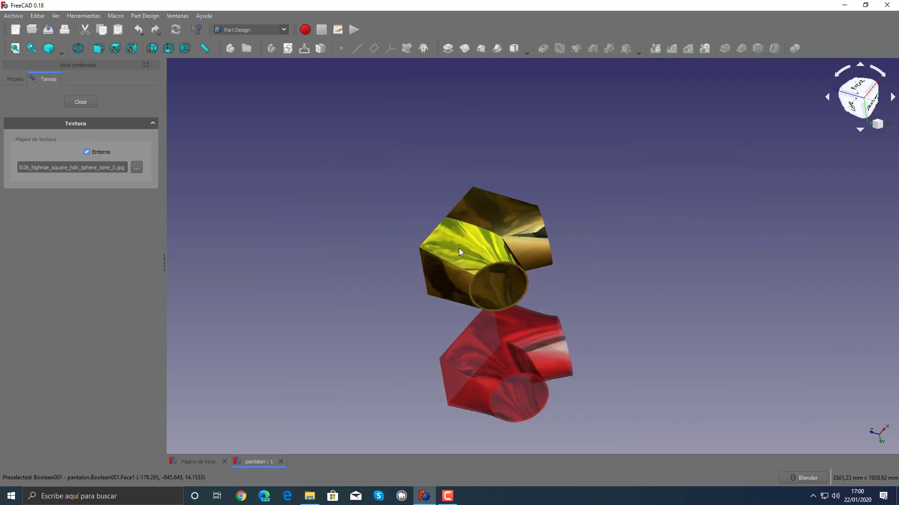
- Close the Textura panel and open calzador.FCStd and carcasa_cepillo.FCStd from the start page
left_click(88, 106)
middle_click_drag(438, 206, 371, 307)
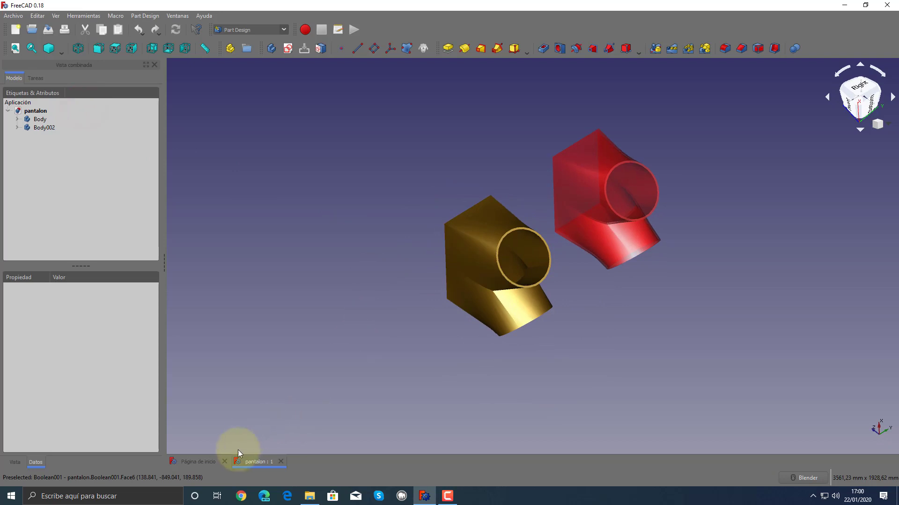
left_click(207, 465)
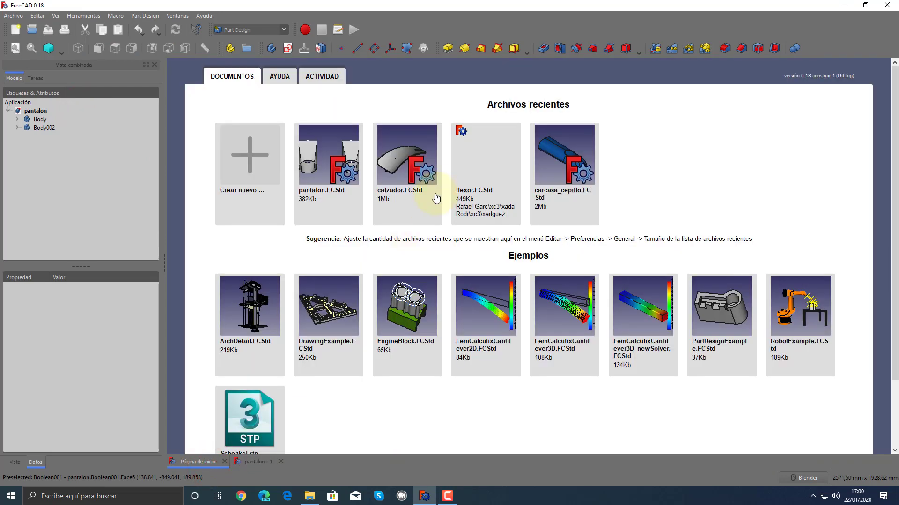
mouse_move(407, 158)
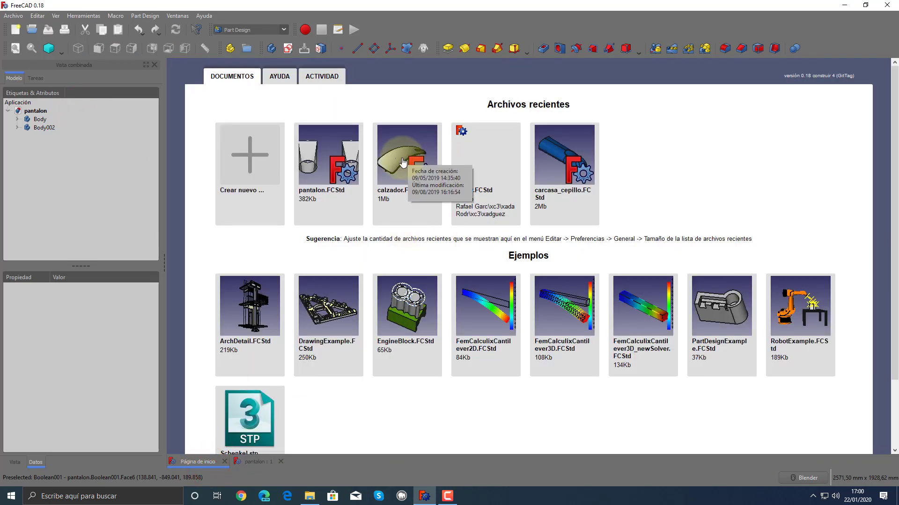
left_click(403, 162)
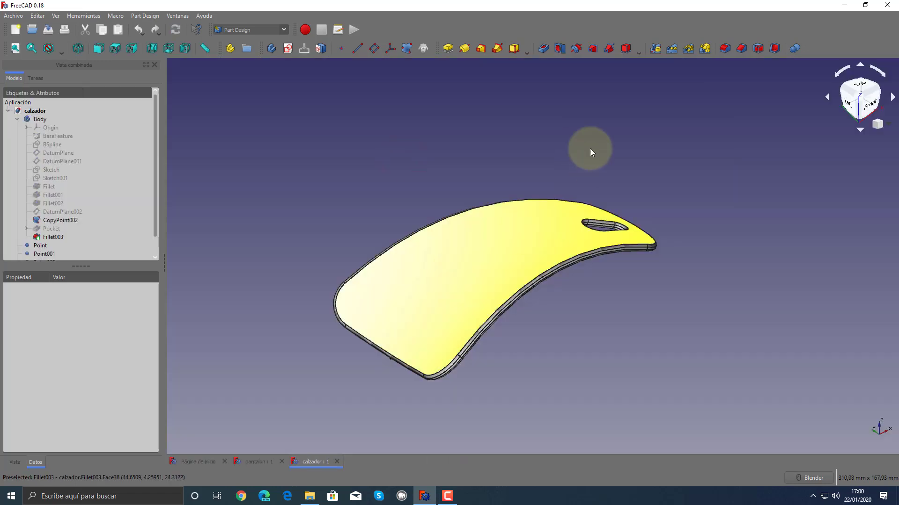
left_click(215, 462)
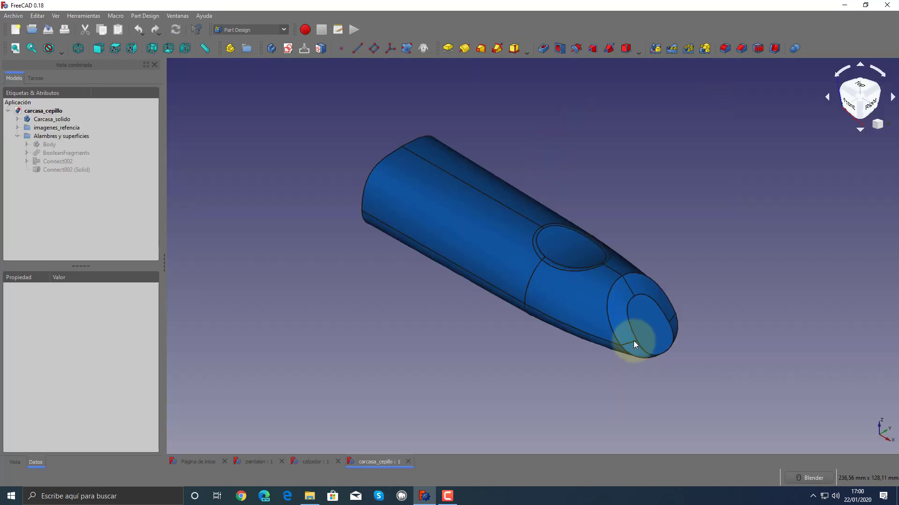
mouse_move(633, 341)
middle_mouse_down()
mouse_move(568, 321)
mouse_move(680, 279)
mouse_move(660, 255)
mouse_move(608, 271)
mouse_move(787, 175)
mouse_move(808, 215)
middle_mouse_up()
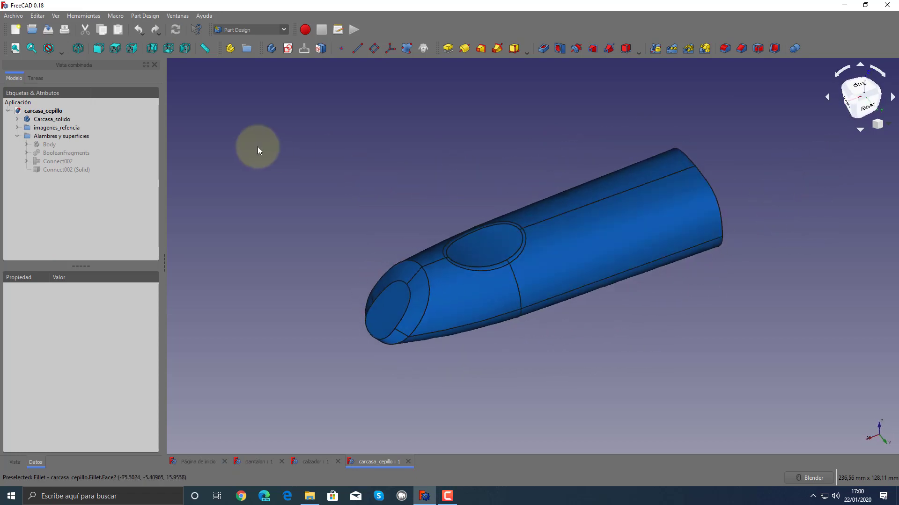
- Set the Carcasa_solido body's appearance material to Cobre
right_click(54, 120)
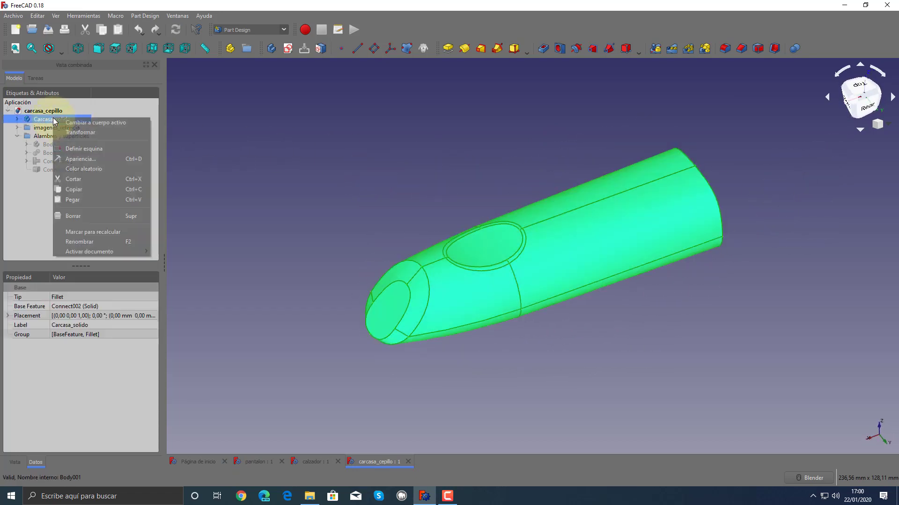
left_click(100, 162)
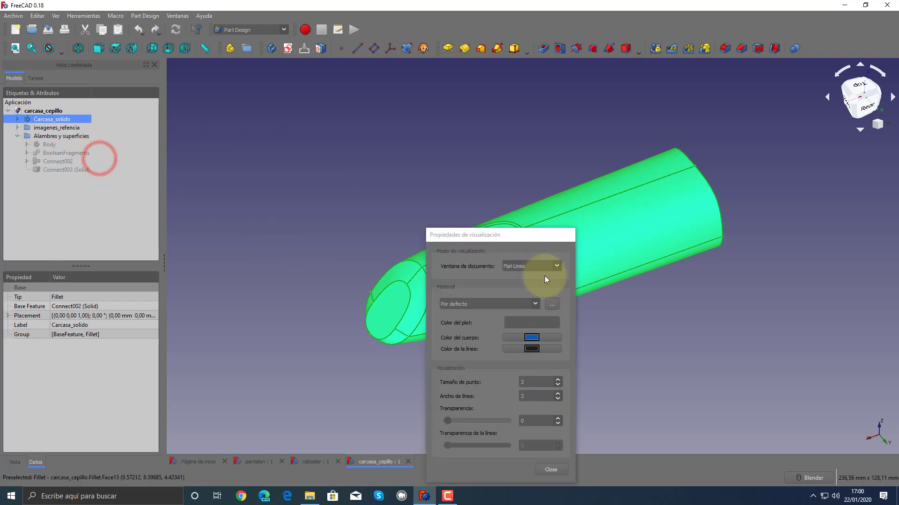
left_click_drag(518, 236, 351, 136)
left_click(368, 204)
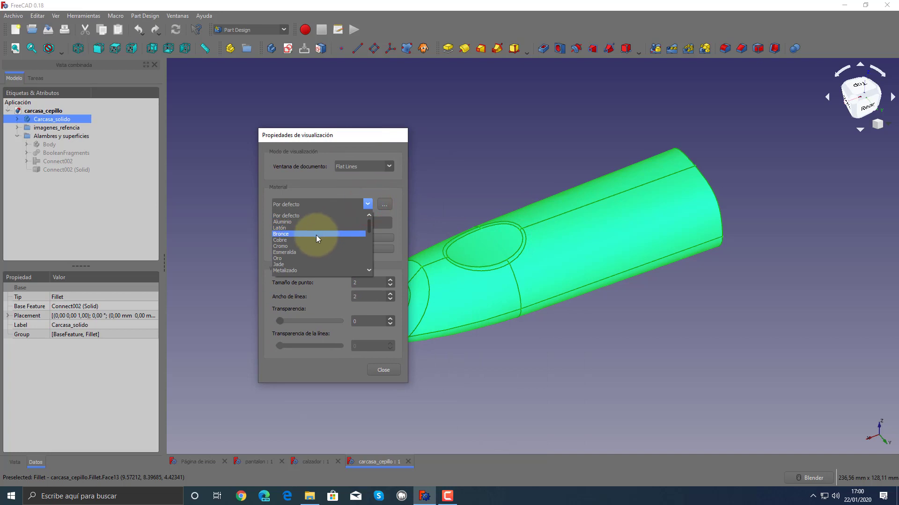
left_click(313, 240)
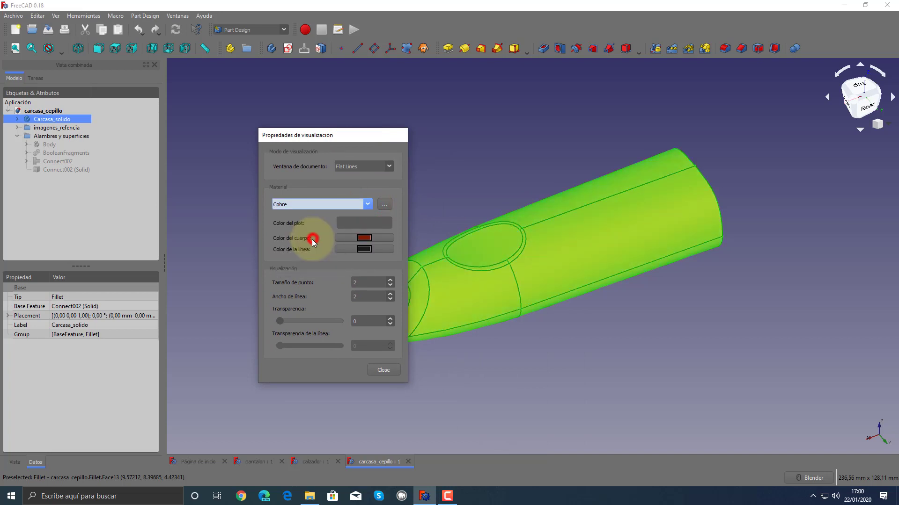
left_click(385, 370)
left_click(502, 391)
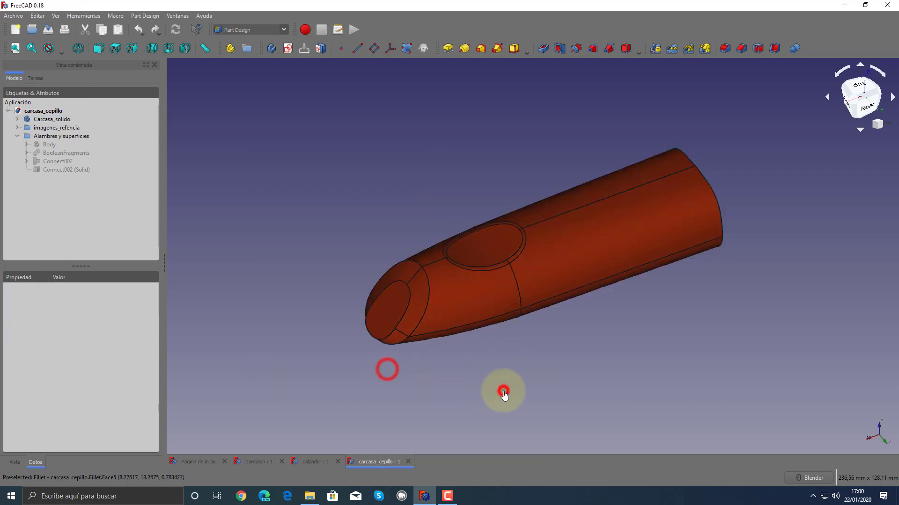
- Change the Carcasa_solido material to Oro and view the housing from the rear
right_click(49, 121)
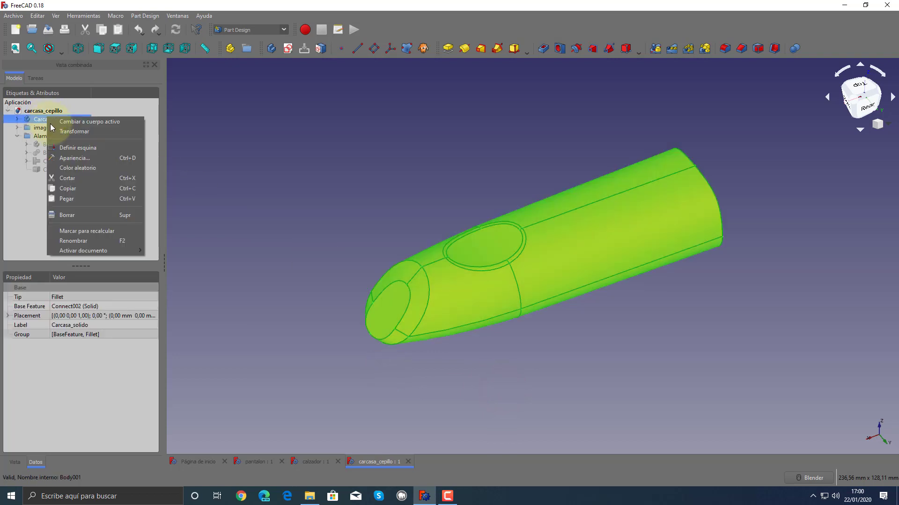
right_click(47, 112)
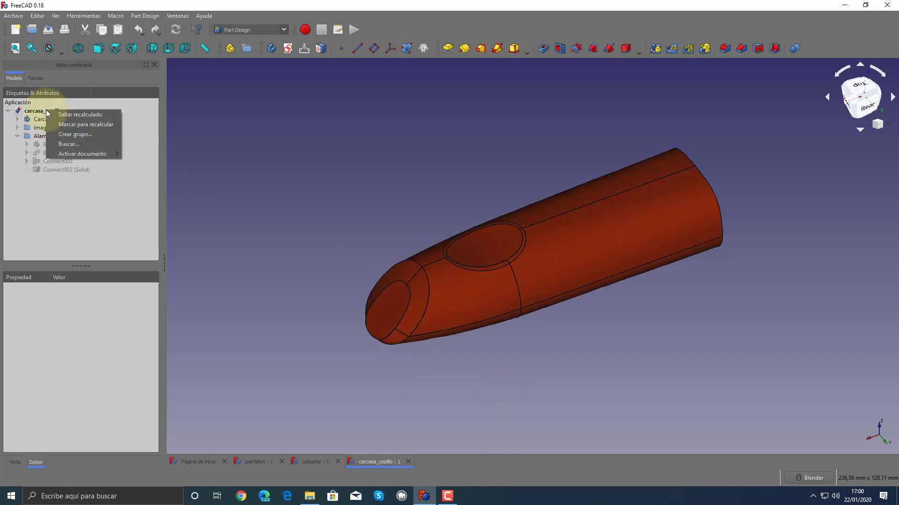
right_click(37, 122)
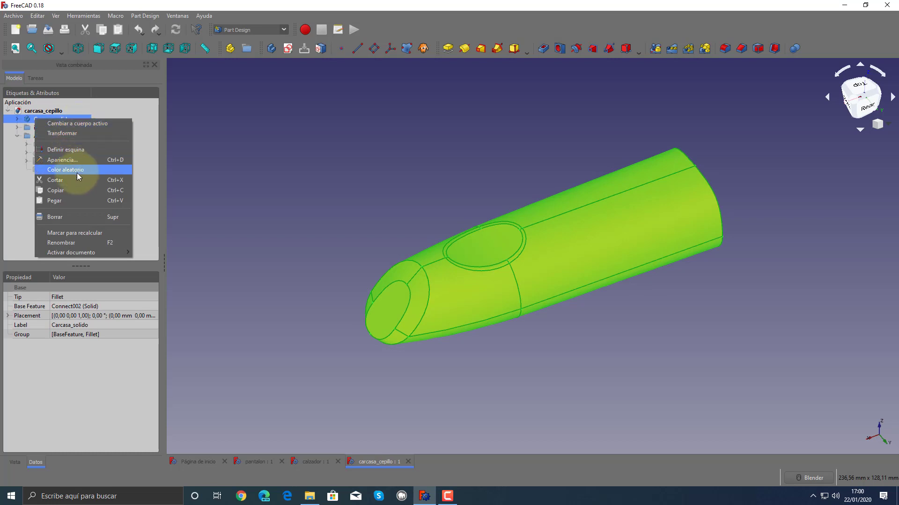
left_click(81, 161)
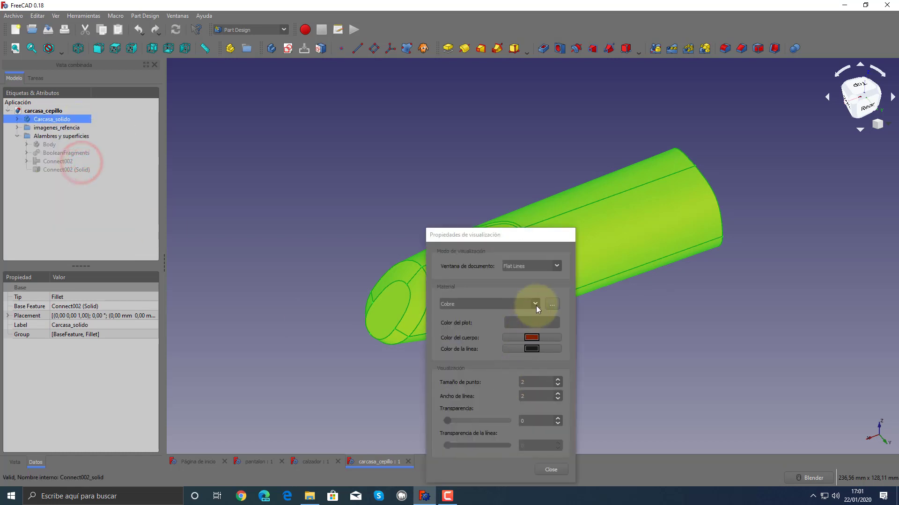
left_click(535, 305)
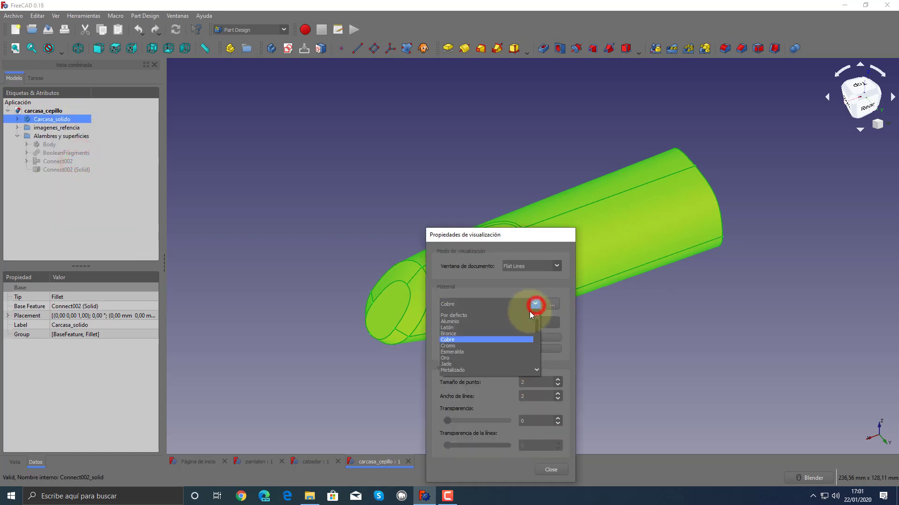
left_click(473, 358)
left_click(552, 463)
left_click(594, 399)
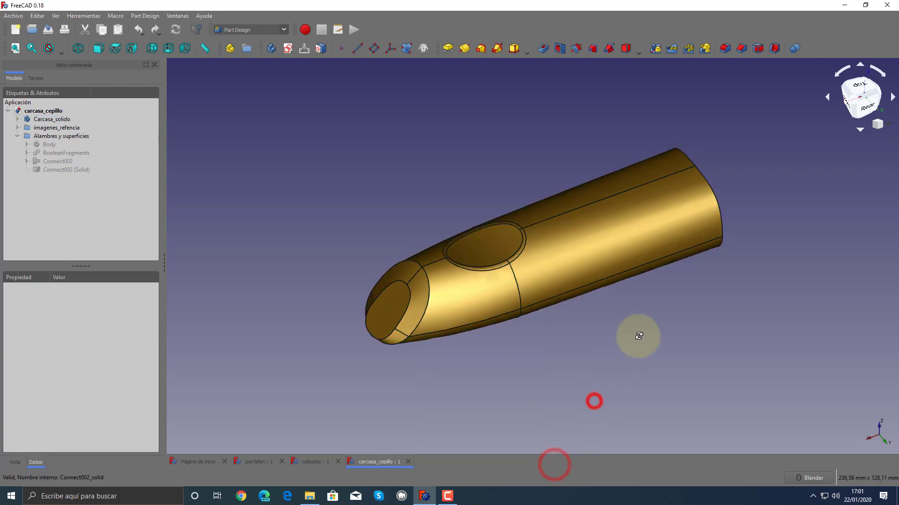
mouse_move(636, 335)
middle_mouse_down()
mouse_move(532, 315)
mouse_move(588, 324)
mouse_move(408, 438)
middle_mouse_up()
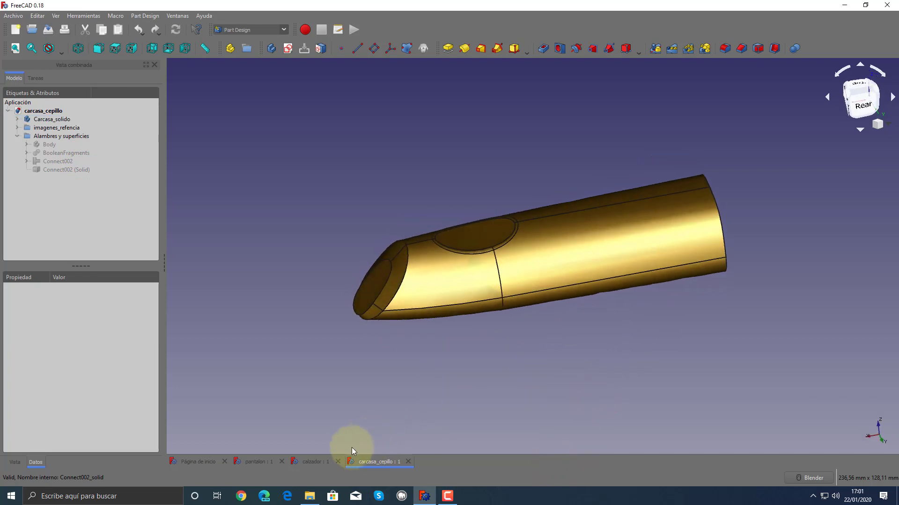
- In the calzador document, give the shoehorn Body the Aluminio material
left_click(318, 462)
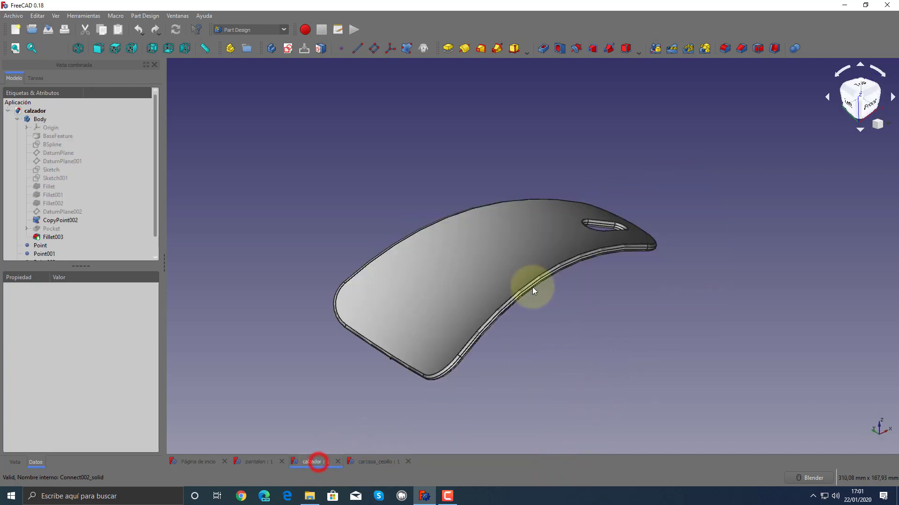
right_click(43, 119)
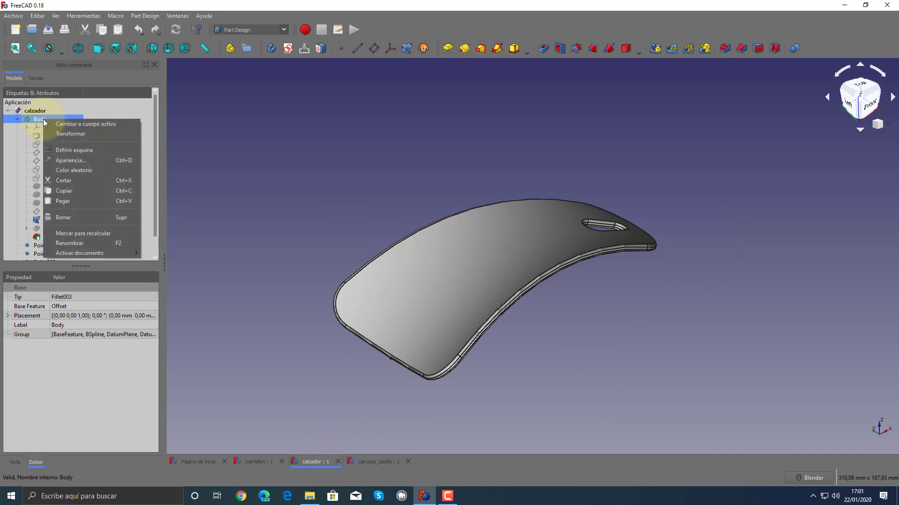
left_click(97, 160)
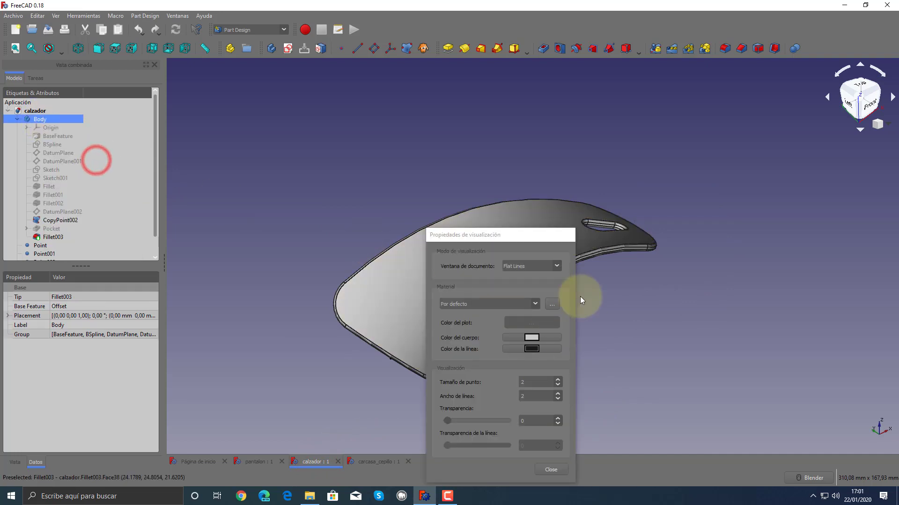
left_click(529, 305)
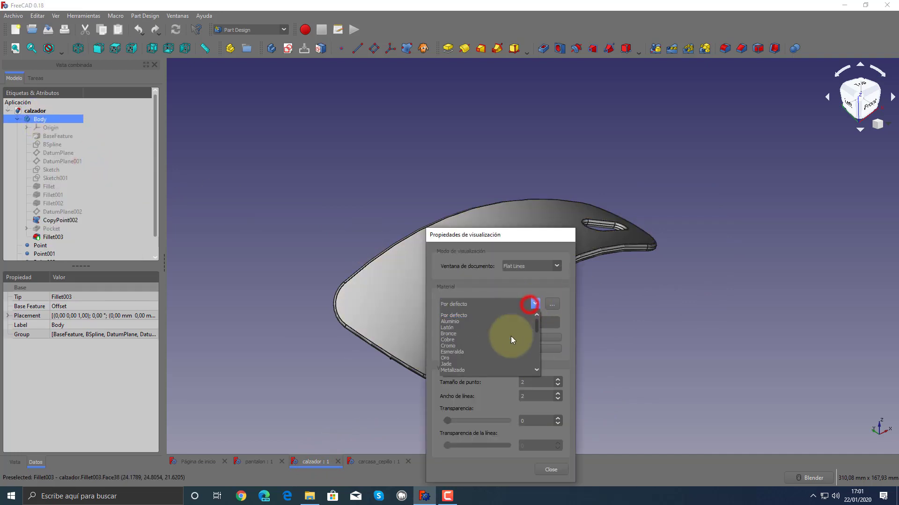
left_click(452, 318)
left_click(546, 471)
left_click(637, 424)
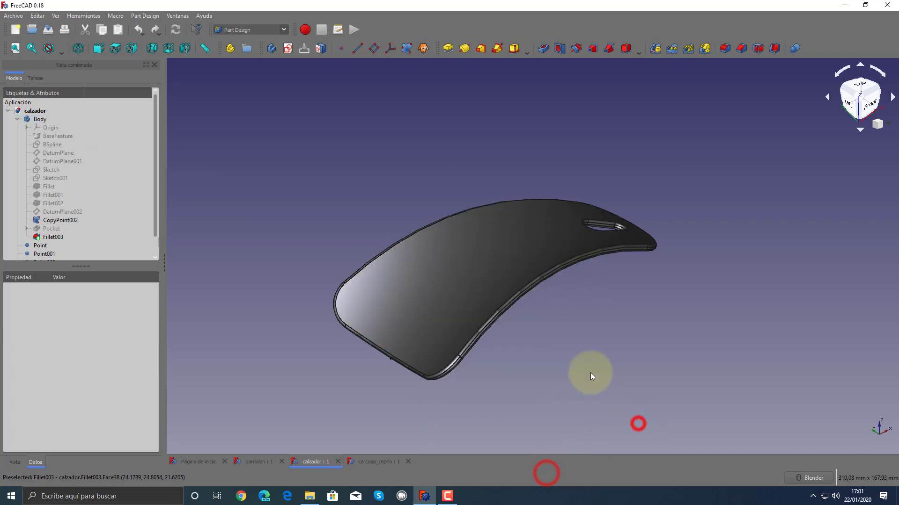
left_click(55, 15)
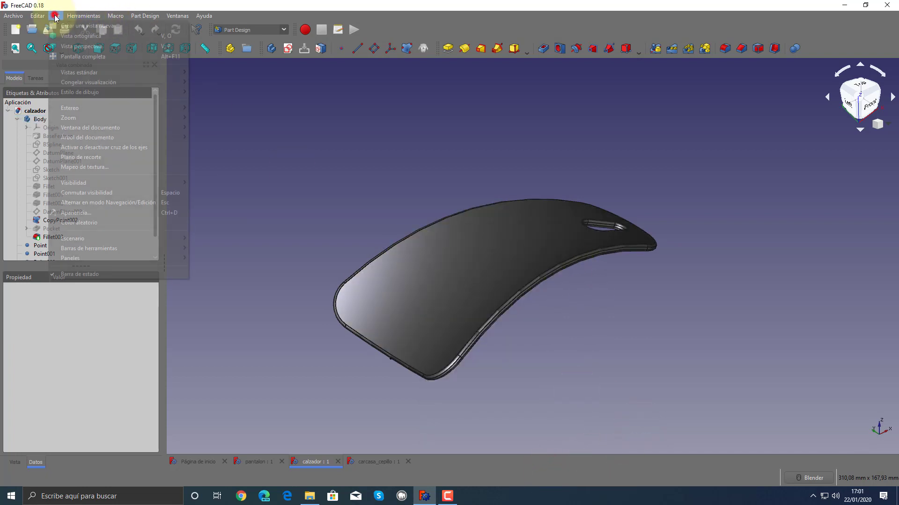
- Apply the panorama texture to the shoehorn with Entorno reflection mapping enabled
left_click(84, 167)
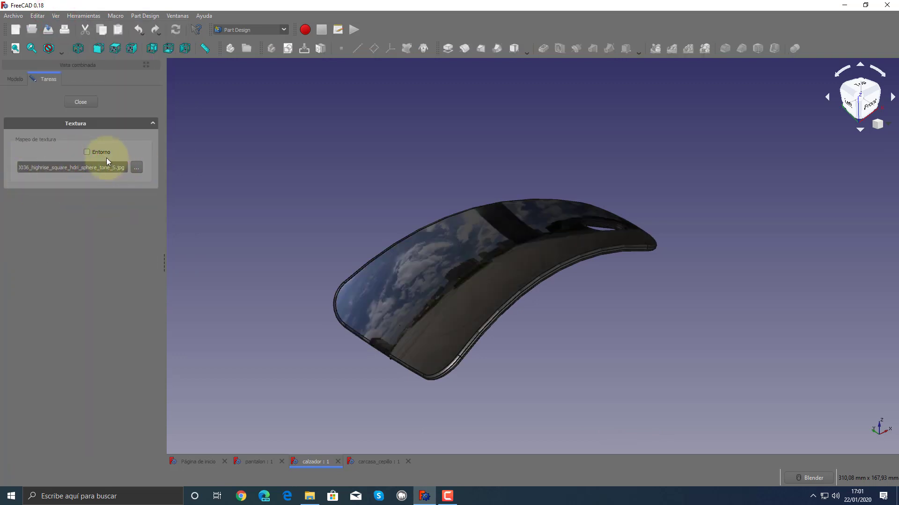
left_click(87, 152)
mouse_move(365, 146)
middle_mouse_down()
mouse_move(361, 185)
mouse_move(407, 191)
mouse_move(346, 215)
mouse_move(497, 235)
mouse_move(474, 209)
middle_mouse_up()
mouse_move(361, 254)
middle_mouse_down()
mouse_move(438, 251)
mouse_move(431, 277)
mouse_move(441, 226)
mouse_move(435, 179)
middle_mouse_up()
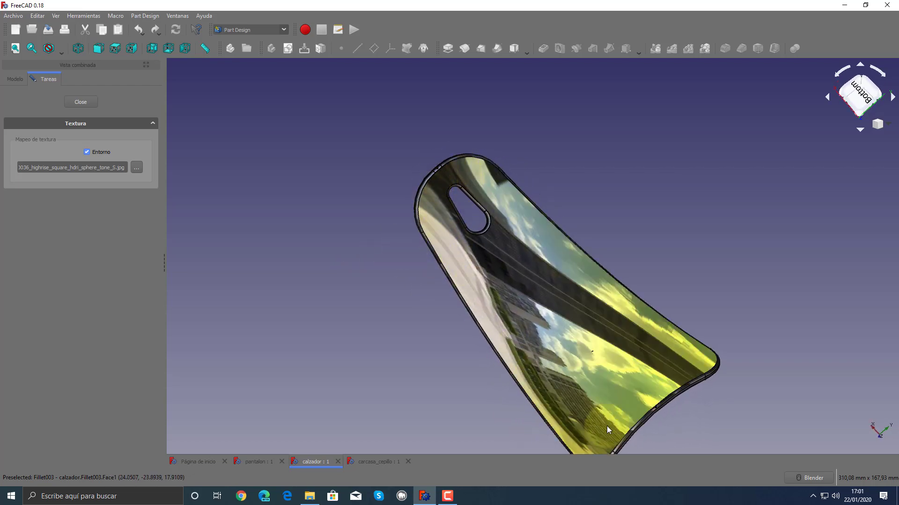
scroll(495, 330, "up", 2)
scroll(508, 347, "down", 3)
scroll(490, 318, "up", 2)
mouse_move(490, 317)
middle_mouse_down()
mouse_move(387, 215)
mouse_move(417, 249)
mouse_move(407, 262)
mouse_move(443, 271)
mouse_move(363, 209)
mouse_move(387, 203)
mouse_move(391, 184)
mouse_move(403, 201)
mouse_move(515, 232)
mouse_move(472, 244)
middle_mouse_up()
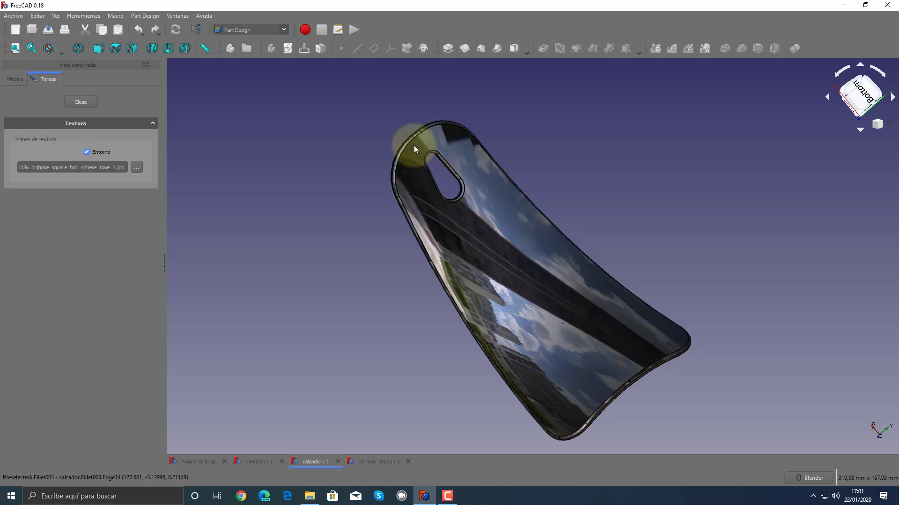
- Orbit the shoehorn to lie horizontally and inspect reflections on both faces
mouse_move(572, 314)
middle_mouse_down()
mouse_move(501, 280)
mouse_move(627, 206)
mouse_move(626, 230)
mouse_move(612, 231)
mouse_move(656, 226)
middle_mouse_up()
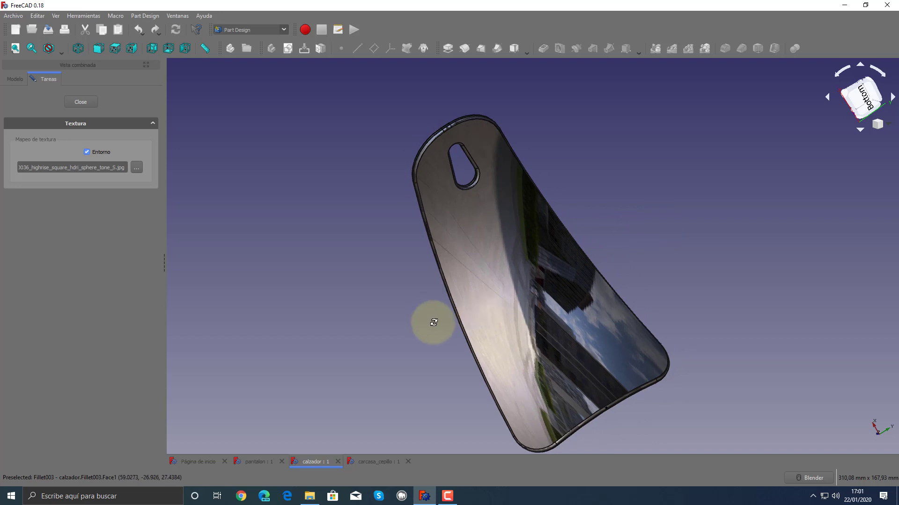
mouse_move(433, 323)
middle_mouse_down()
mouse_move(487, 349)
mouse_move(571, 190)
mouse_move(471, 189)
mouse_move(477, 197)
middle_mouse_up()
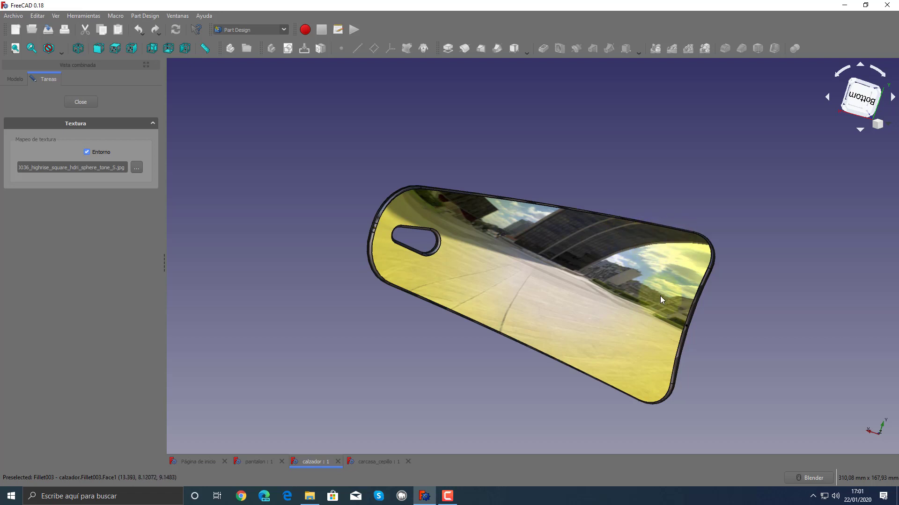
mouse_move(568, 274)
middle_mouse_down()
mouse_move(571, 290)
mouse_move(522, 256)
mouse_move(589, 181)
mouse_move(552, 206)
mouse_move(460, 162)
middle_mouse_up()
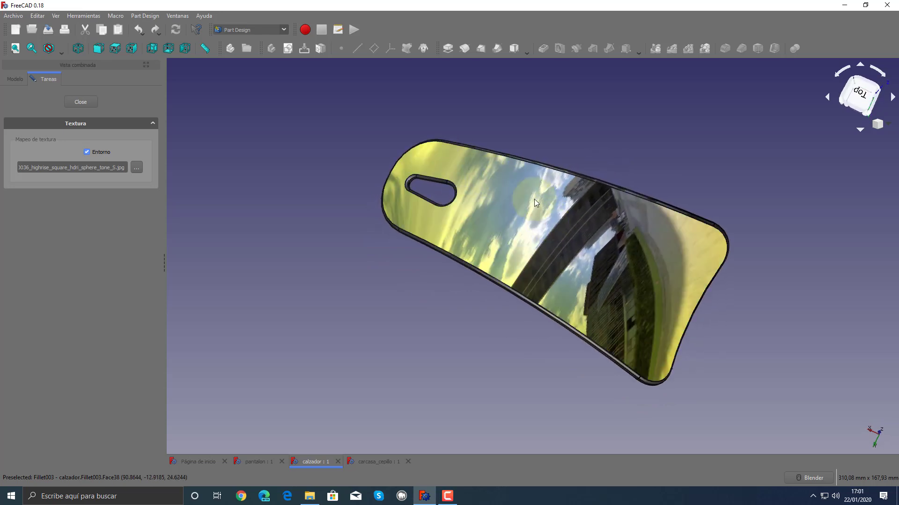
mouse_move(651, 324)
middle_mouse_down()
mouse_move(557, 243)
mouse_move(425, 284)
middle_mouse_up()
- Inspect the gold carcasa_cepillo housing's reflections, then close the Textura panel
left_click(368, 460)
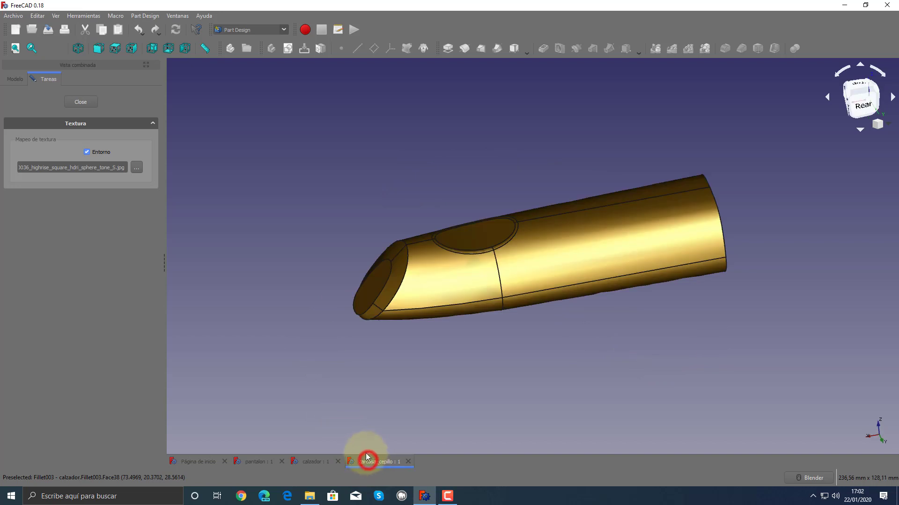
mouse_move(575, 317)
middle_mouse_down()
mouse_move(602, 315)
mouse_move(688, 111)
mouse_move(625, 139)
middle_mouse_up()
scroll(559, 156, "up", 3)
scroll(549, 180, "down", 3)
mouse_move(550, 180)
middle_mouse_down()
mouse_move(566, 261)
mouse_move(536, 268)
mouse_move(509, 180)
mouse_move(502, 189)
mouse_move(496, 178)
mouse_move(501, 146)
mouse_move(453, 157)
middle_mouse_up()
scroll(502, 191, "up", 2)
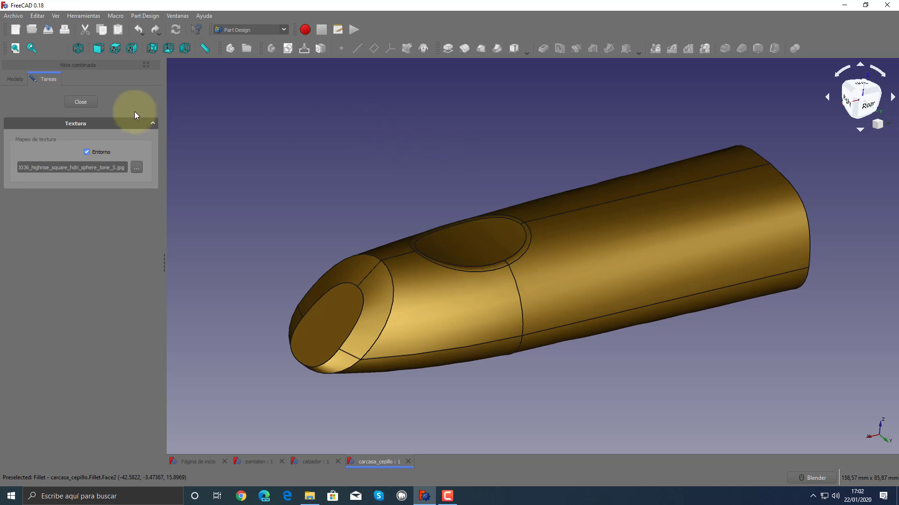
left_click(94, 102)
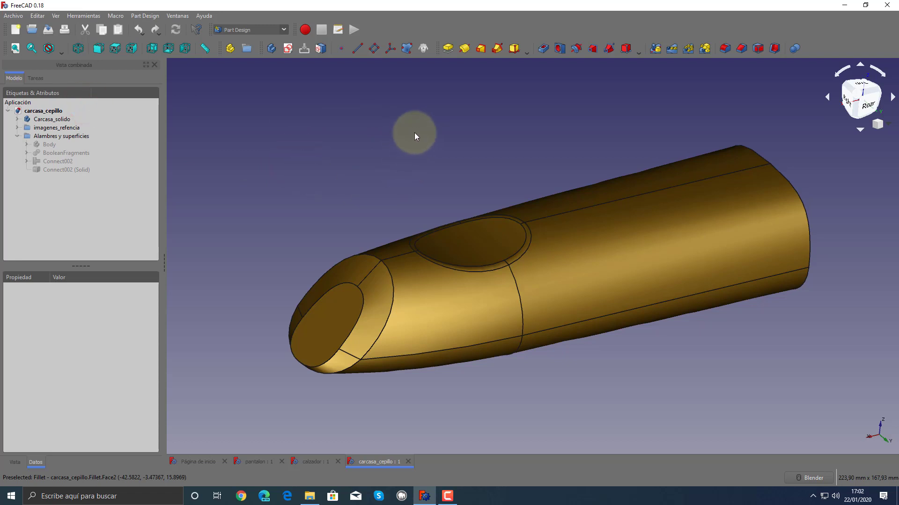
middle_click_drag(415, 135, 401, 130)
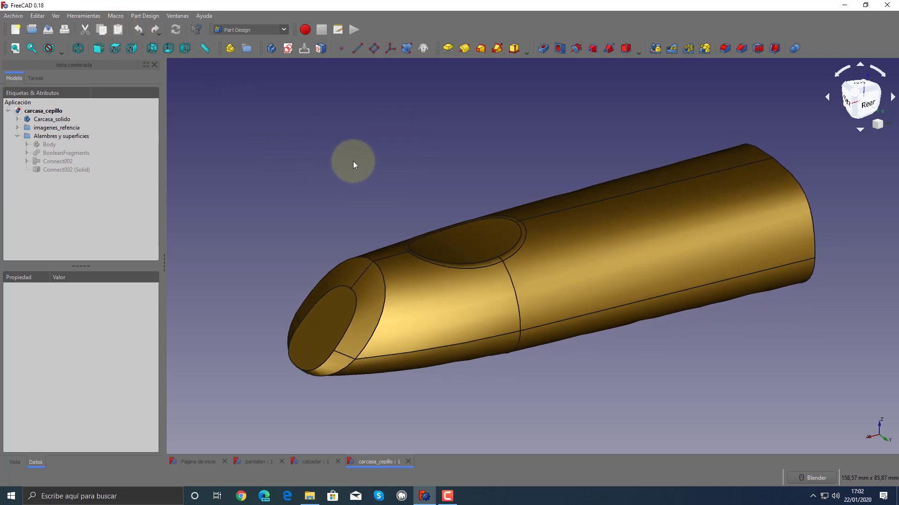
- Texture the brush housing with Mapeo de textura, Sombreado draw style and Entorno checked
left_click(82, 17)
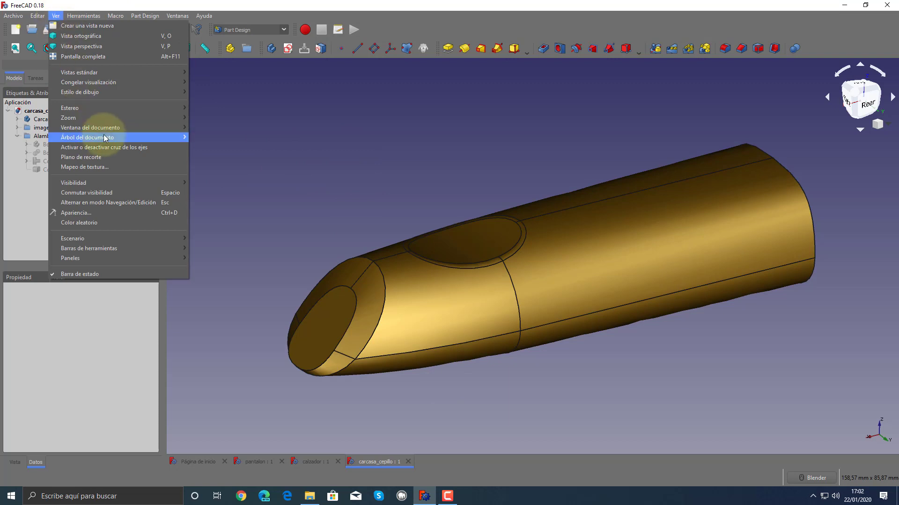
left_click(102, 167)
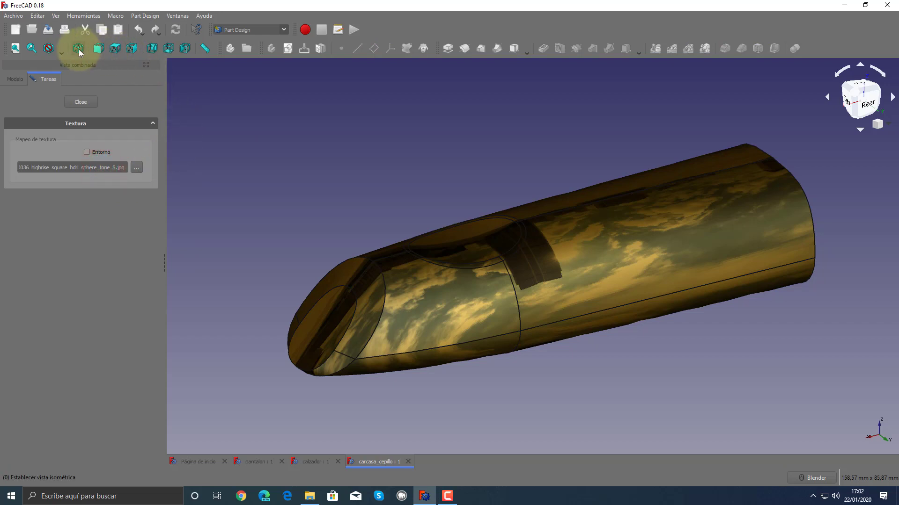
left_click(61, 49)
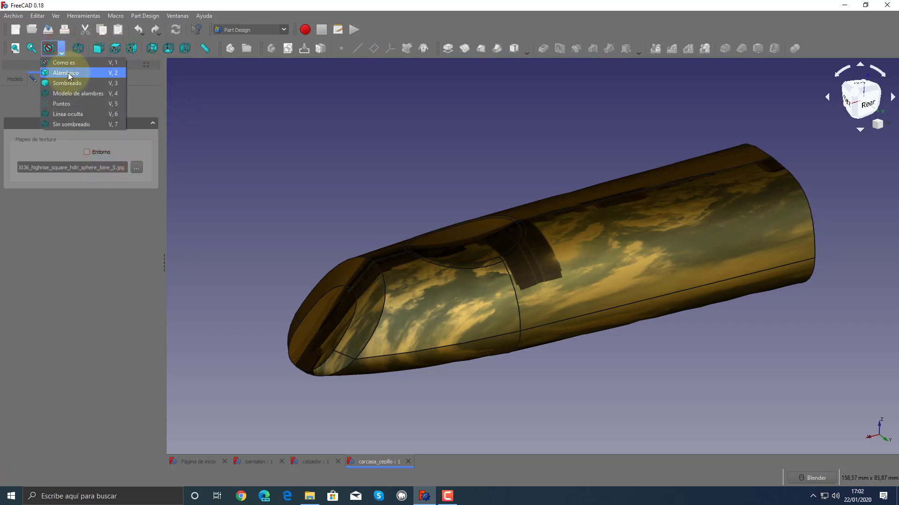
left_click(69, 86)
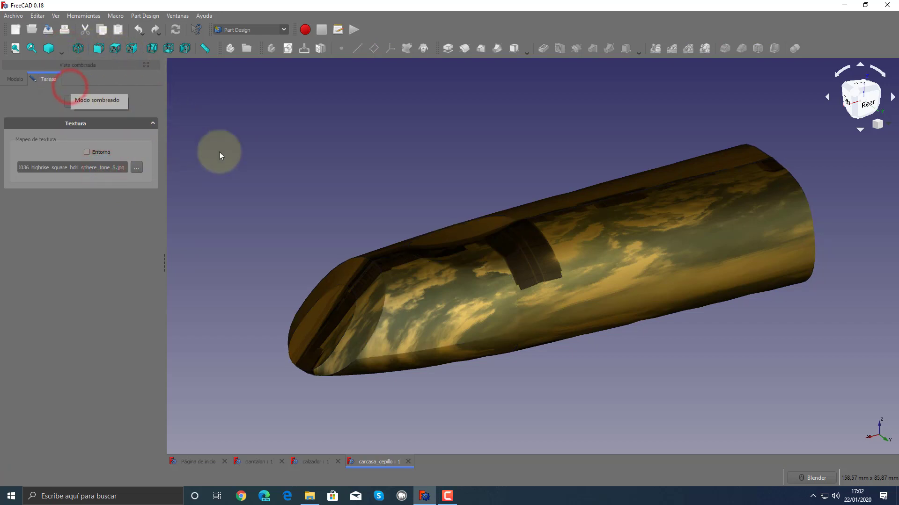
left_click(59, 50)
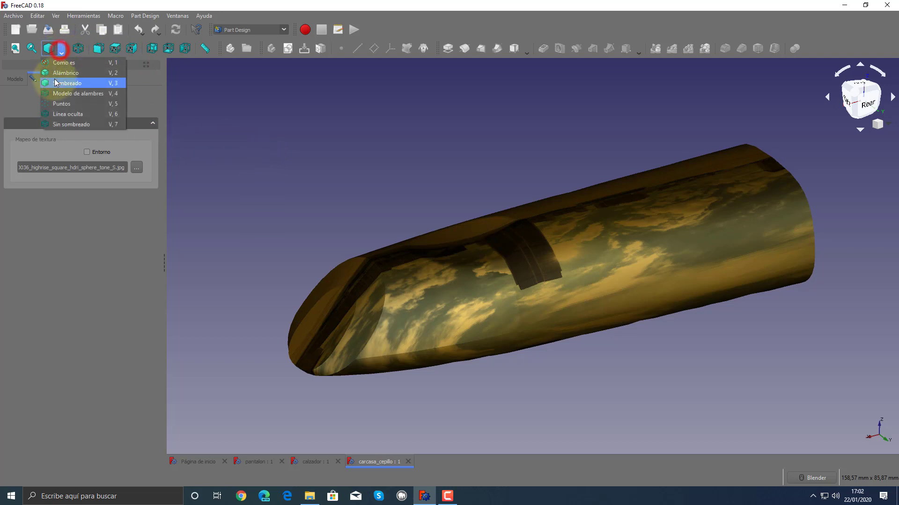
left_click(58, 85)
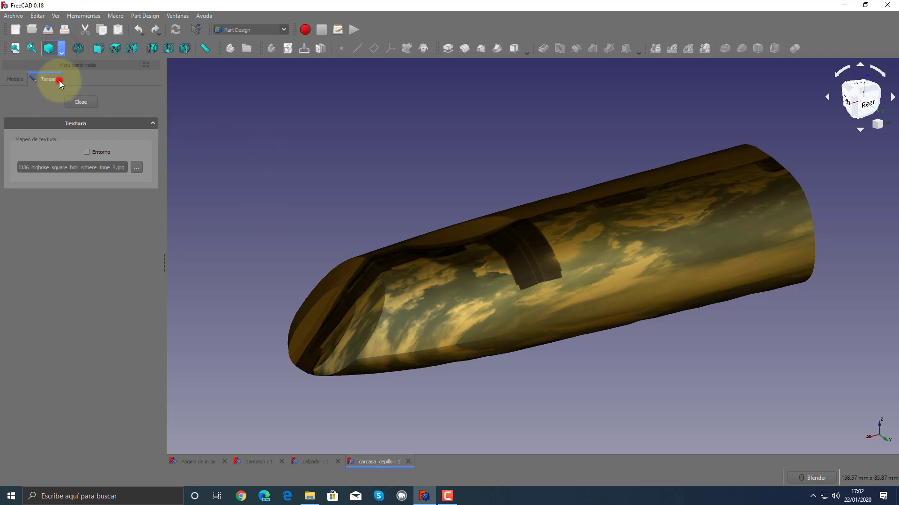
left_click(220, 153)
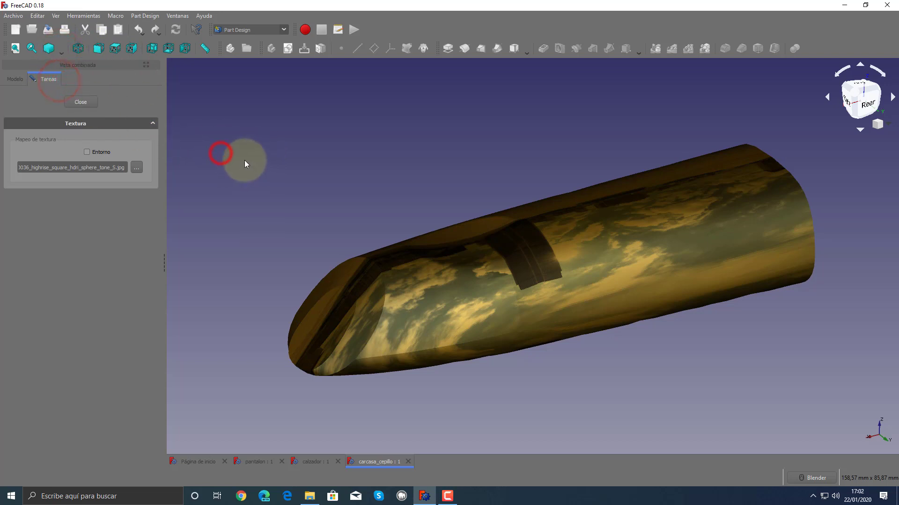
left_click(89, 152)
mouse_move(350, 192)
middle_mouse_down()
mouse_move(317, 164)
mouse_move(445, 167)
mouse_move(421, 211)
mouse_move(644, 147)
mouse_move(650, 243)
mouse_move(779, 349)
mouse_move(748, 315)
mouse_move(863, 257)
mouse_move(715, 225)
mouse_move(752, 199)
mouse_move(718, 196)
mouse_move(712, 164)
mouse_move(664, 195)
mouse_move(662, 160)
mouse_move(628, 218)
mouse_move(652, 140)
mouse_move(638, 150)
mouse_move(657, 150)
mouse_move(749, 325)
mouse_move(738, 285)
mouse_move(682, 299)
mouse_move(675, 278)
middle_mouse_up()
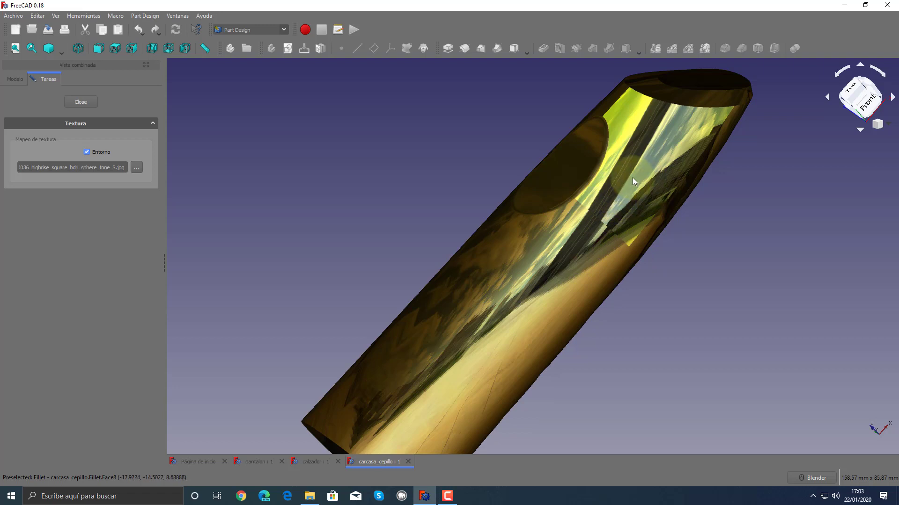
left_click(544, 248)
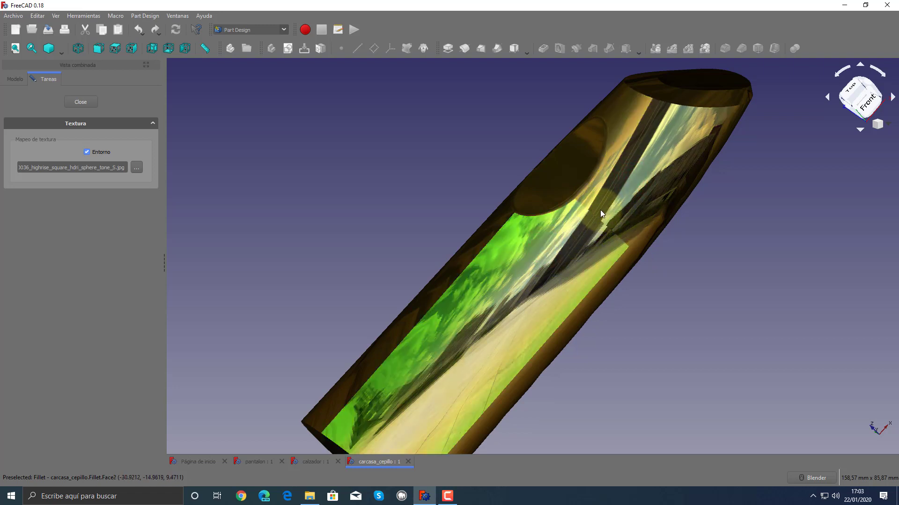
left_click(696, 343)
mouse_move(662, 317)
middle_mouse_down()
mouse_move(767, 290)
mouse_move(675, 259)
middle_mouse_up()
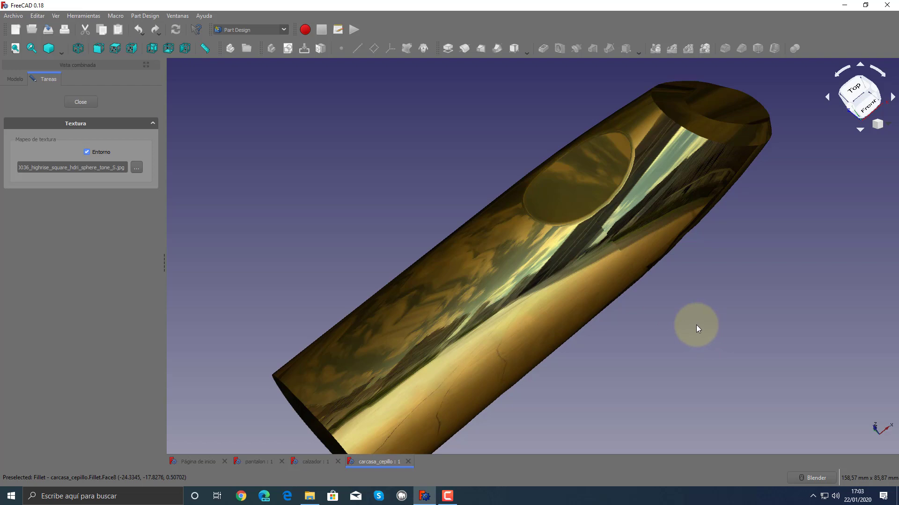
mouse_move(701, 339)
middle_mouse_down()
mouse_move(699, 287)
mouse_move(804, 302)
mouse_move(723, 101)
mouse_move(624, 128)
mouse_move(611, 158)
middle_mouse_up()
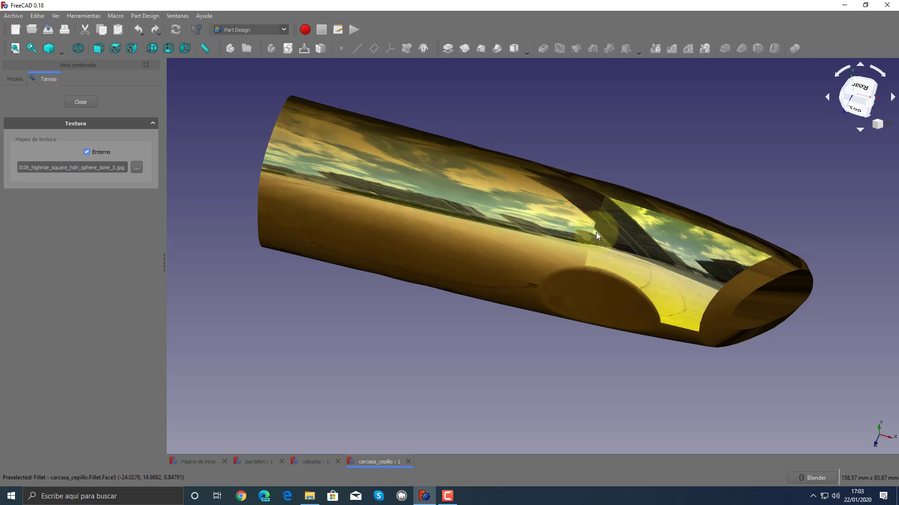
mouse_move(596, 233)
middle_mouse_down()
mouse_move(682, 132)
mouse_move(639, 155)
mouse_move(588, 156)
mouse_move(642, 140)
middle_mouse_up()
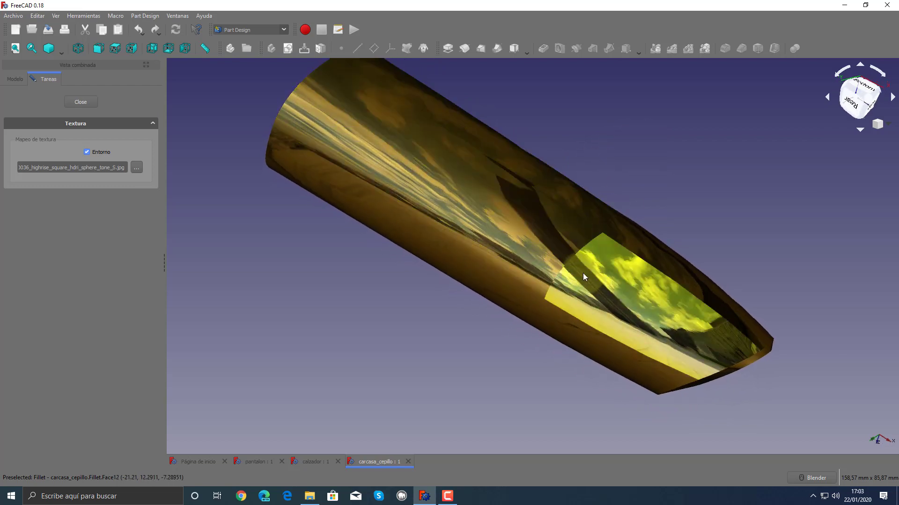
left_click(750, 185)
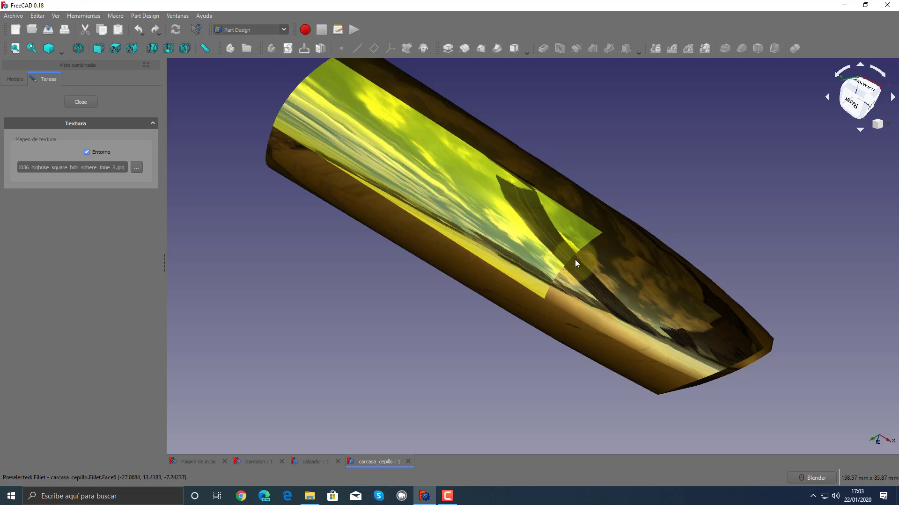
left_click(704, 240)
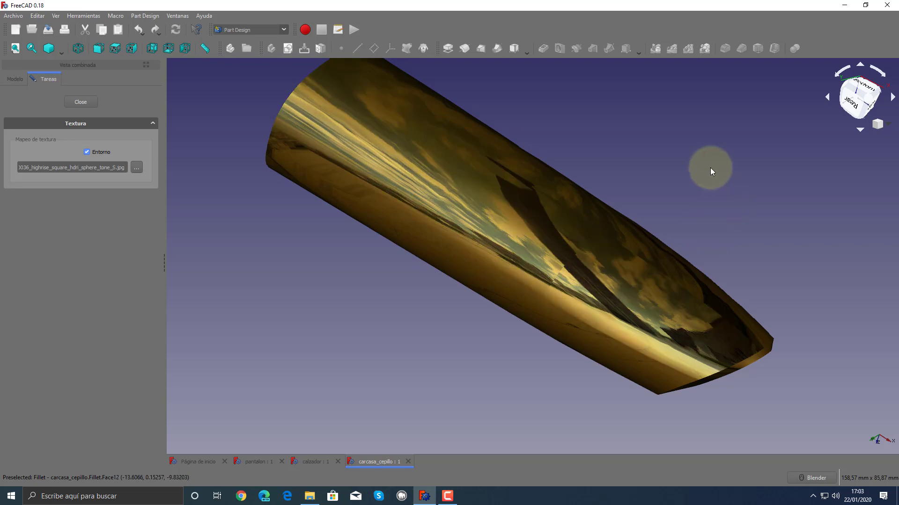
middle_click_drag(710, 167, 646, 175)
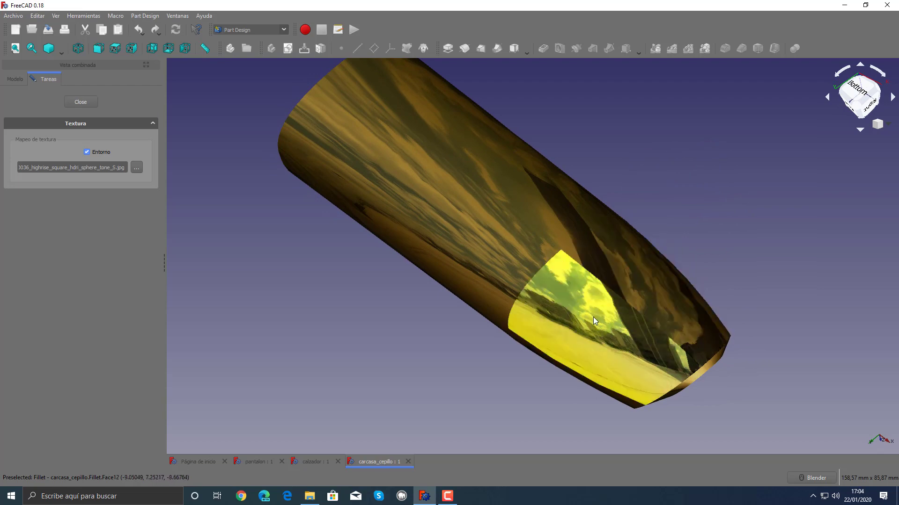
mouse_move(821, 295)
middle_mouse_down()
mouse_move(757, 239)
mouse_move(777, 241)
mouse_move(772, 260)
mouse_move(726, 261)
mouse_move(757, 262)
middle_mouse_up()
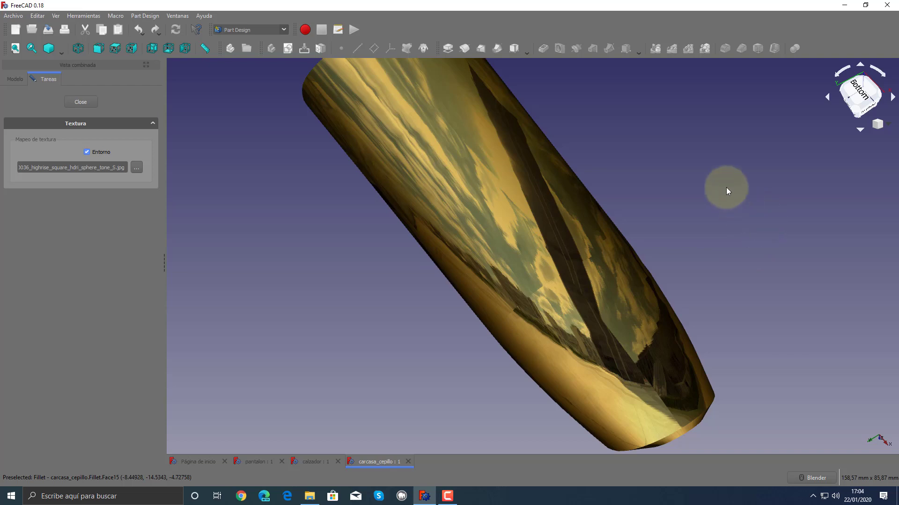
middle_click_drag(726, 188, 744, 237)
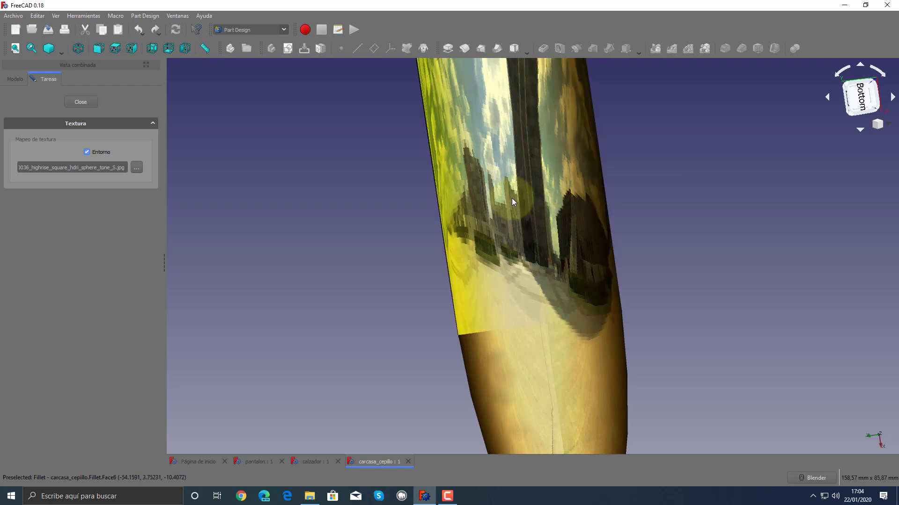
mouse_move(713, 273)
middle_mouse_down()
mouse_move(692, 261)
mouse_move(769, 199)
mouse_move(810, 213)
middle_mouse_up()
mouse_move(582, 133)
middle_mouse_down()
mouse_move(547, 162)
mouse_move(581, 140)
mouse_move(590, 114)
mouse_move(551, 50)
middle_mouse_up()
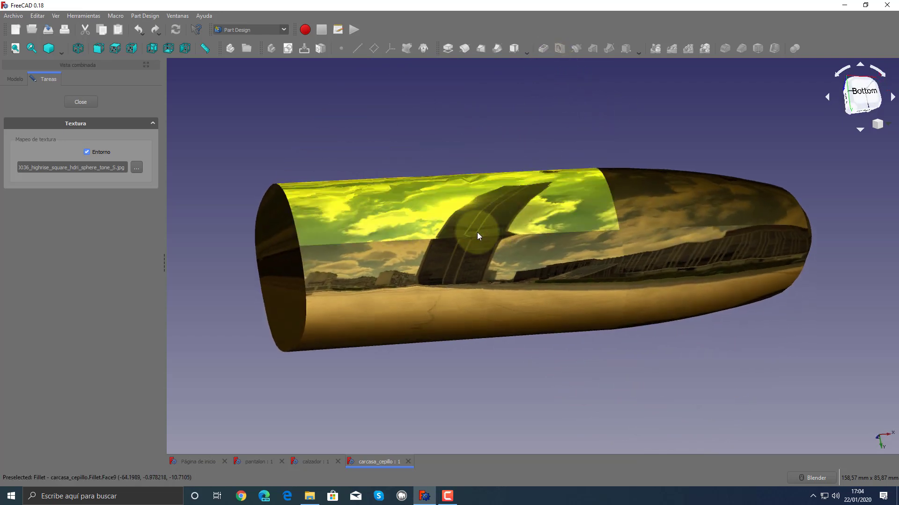
mouse_move(598, 174)
middle_mouse_down()
mouse_move(520, 120)
mouse_move(520, 155)
mouse_move(506, 128)
middle_mouse_up()
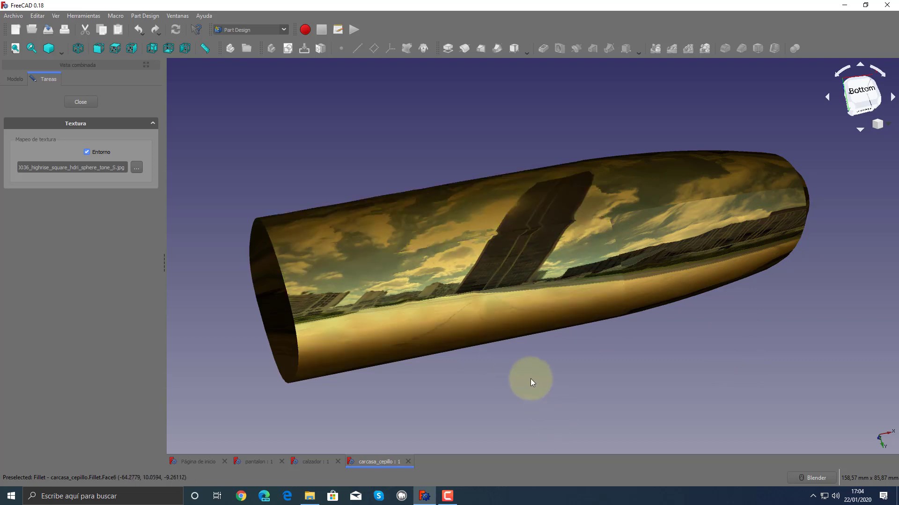
mouse_move(634, 395)
middle_mouse_down()
mouse_move(632, 409)
mouse_move(628, 373)
middle_mouse_up()
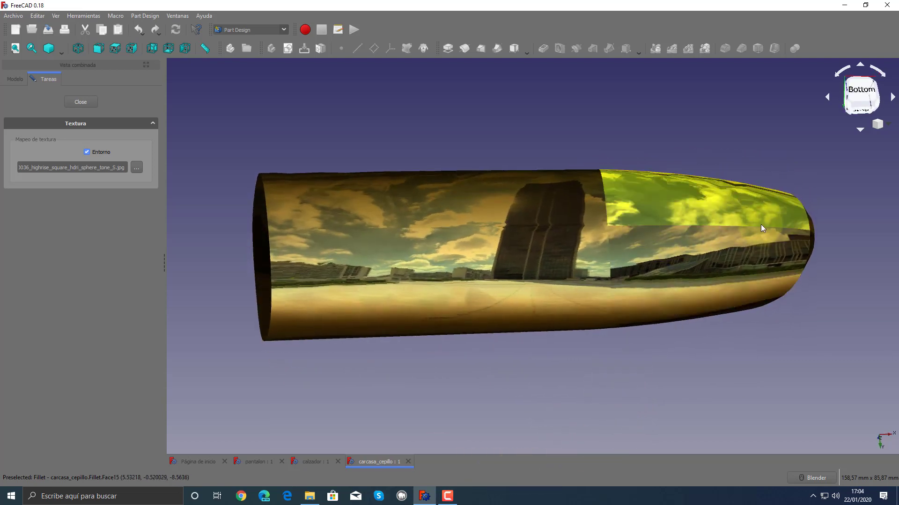
mouse_move(777, 378)
middle_mouse_down()
mouse_move(748, 355)
mouse_move(677, 201)
middle_mouse_up()
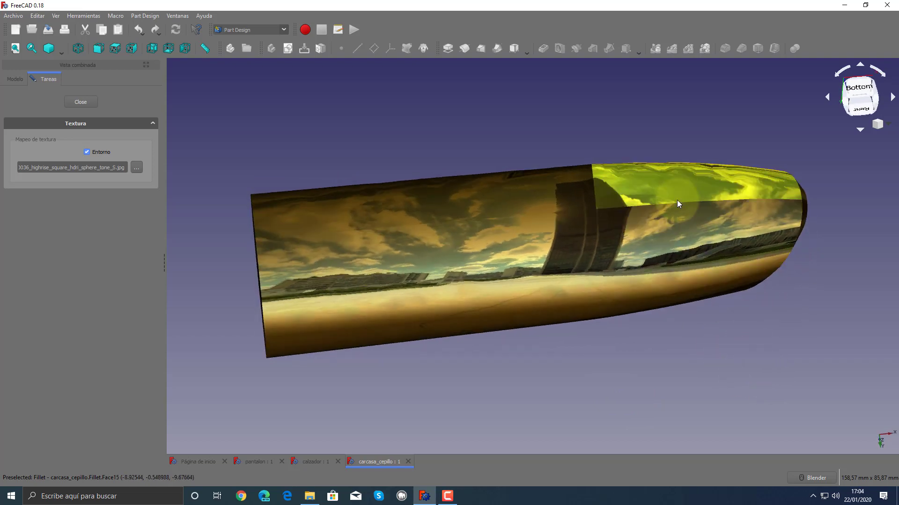
left_click(681, 189)
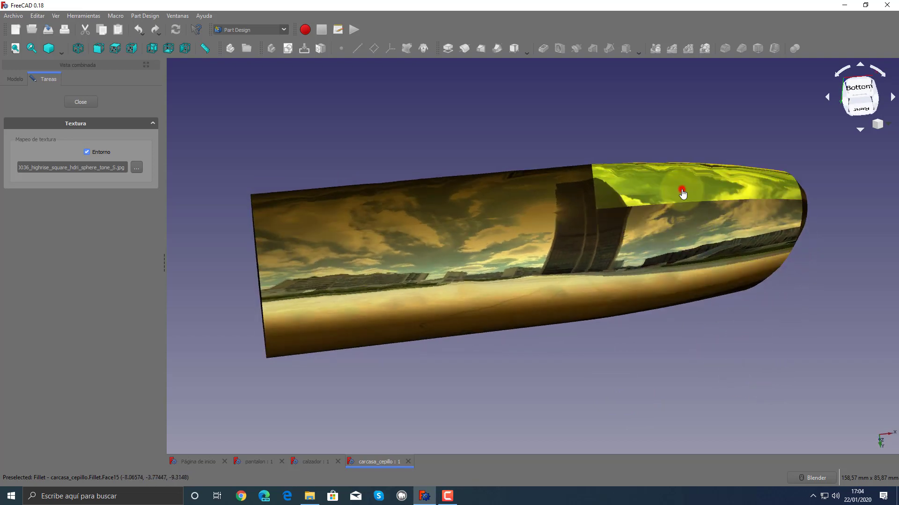
left_click(702, 211)
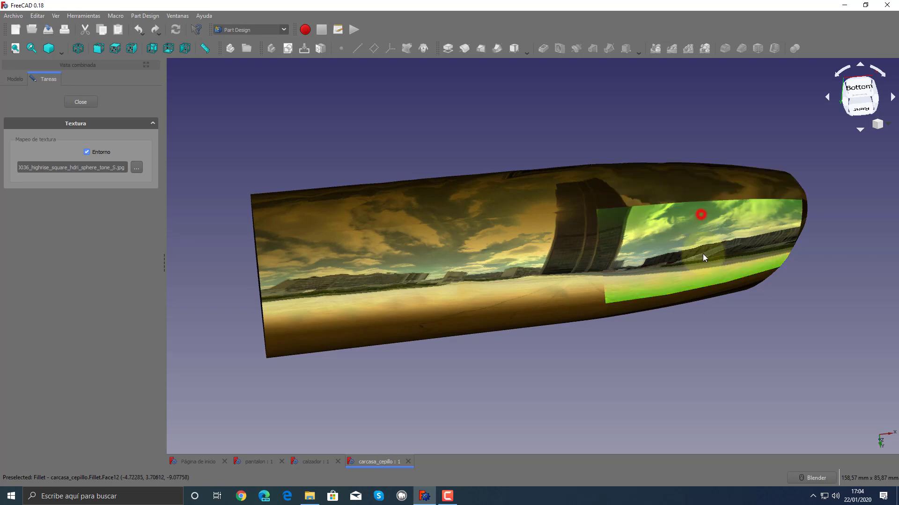
mouse_move(828, 295)
middle_mouse_down()
mouse_move(772, 317)
mouse_move(684, 301)
mouse_move(742, 263)
mouse_move(722, 260)
mouse_move(764, 292)
mouse_move(748, 325)
mouse_move(714, 327)
mouse_move(740, 356)
mouse_move(401, 286)
middle_mouse_up()
left_click(391, 279)
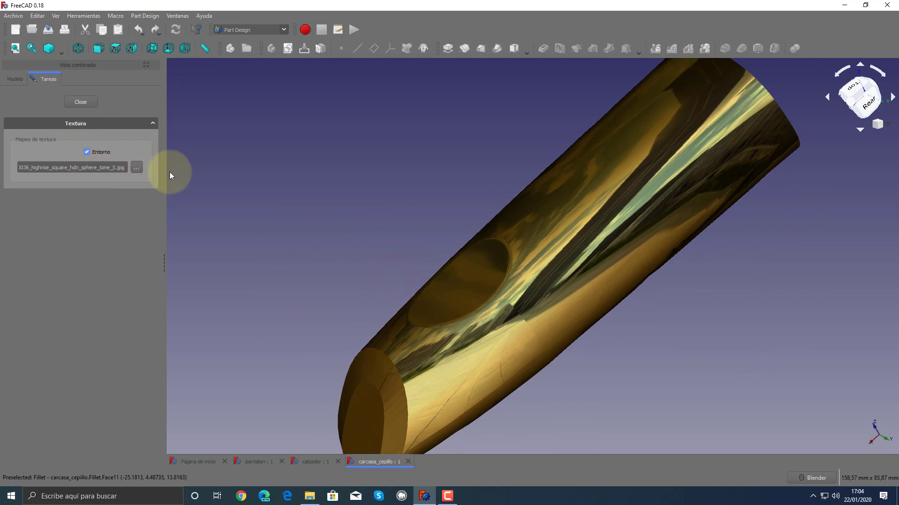
middle_click_drag(465, 124, 544, 111)
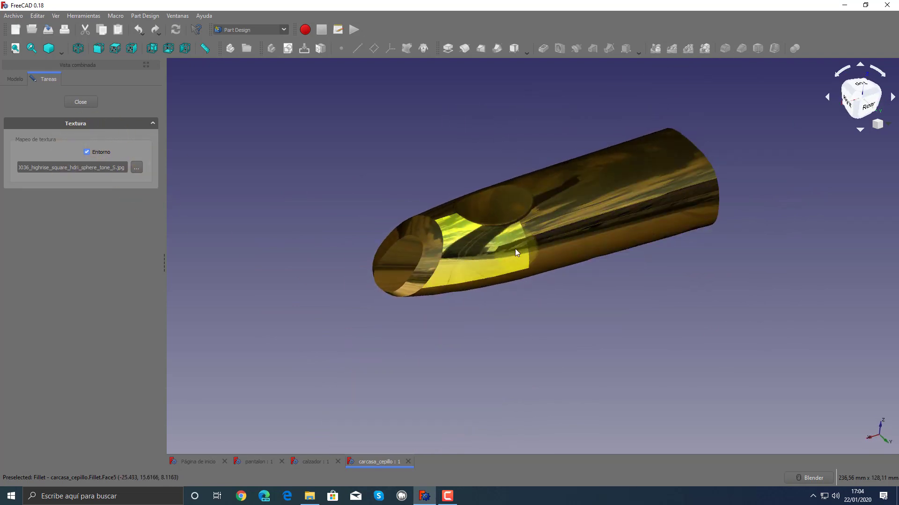
scroll(553, 180, "down", 2)
scroll(552, 183, "up", 3)
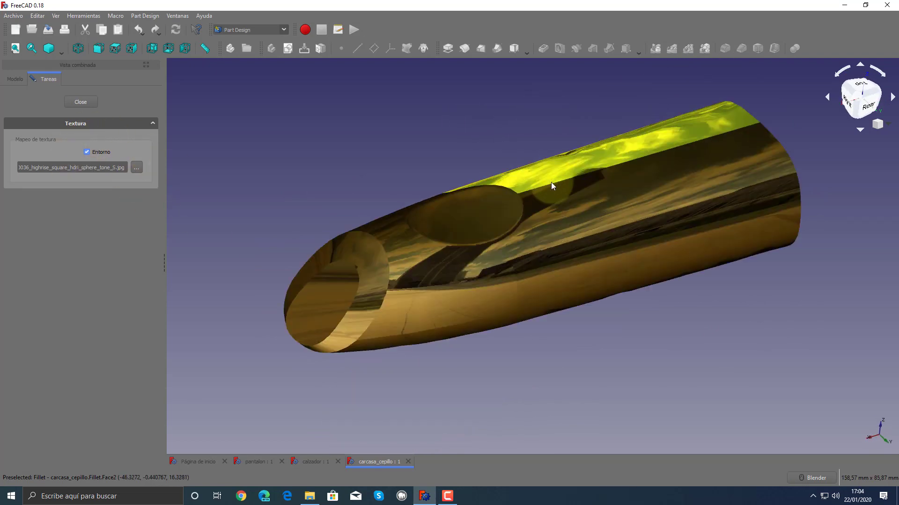
middle_click_drag(638, 381, 578, 380)
middle_click_drag(525, 209, 491, 200)
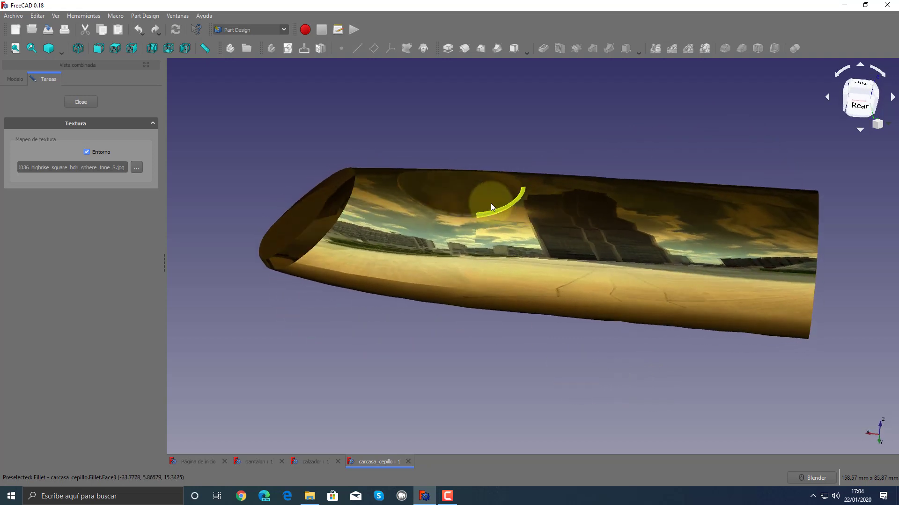
middle_click_drag(481, 274, 422, 353)
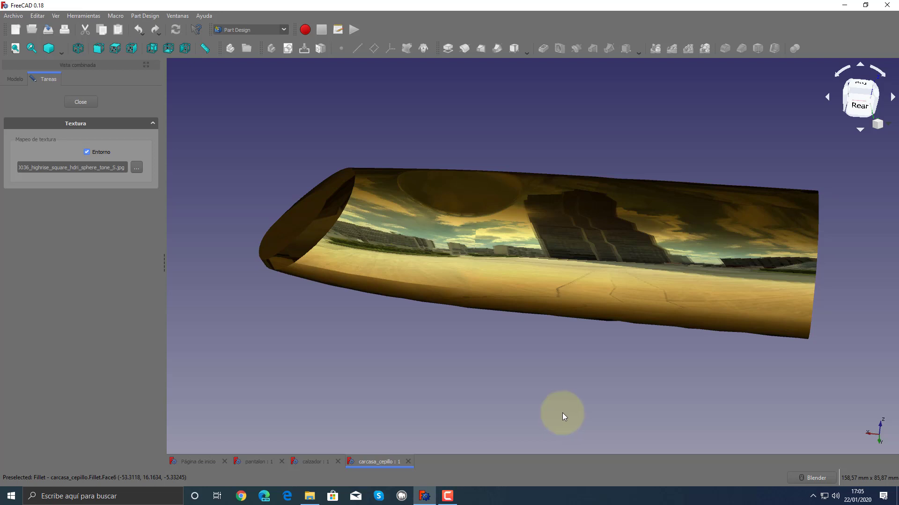
mouse_move(494, 352)
middle_mouse_down()
mouse_move(482, 357)
mouse_move(481, 383)
middle_mouse_up()
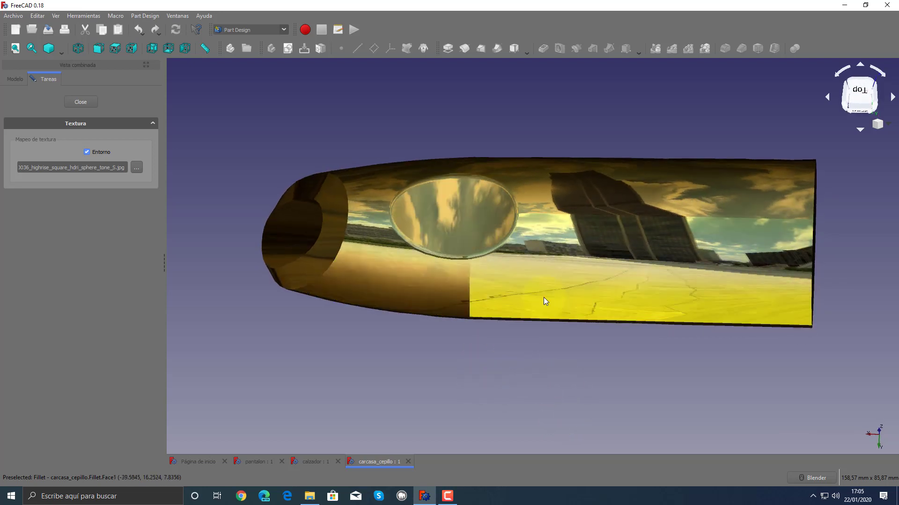
mouse_move(568, 379)
middle_mouse_down()
mouse_move(566, 417)
mouse_move(552, 403)
mouse_move(552, 345)
mouse_move(564, 343)
mouse_move(565, 356)
middle_mouse_up()
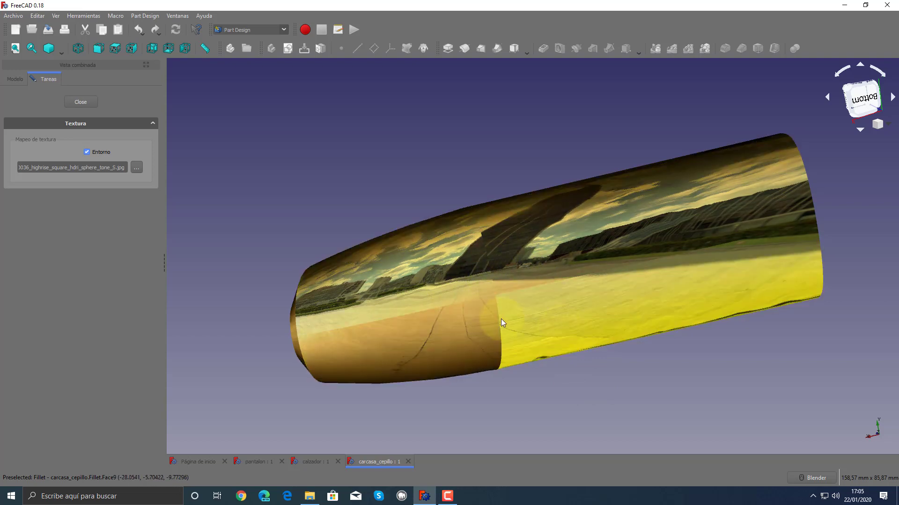
middle_click_drag(630, 395, 641, 411)
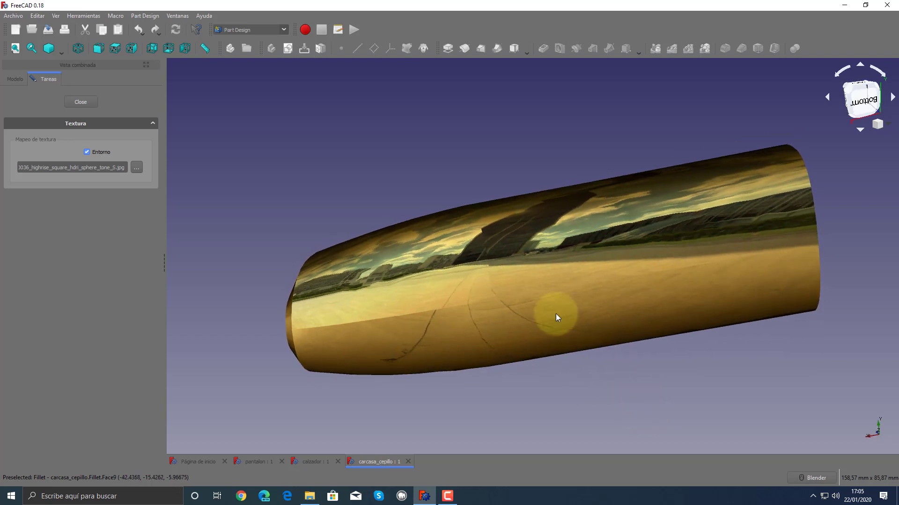
left_click(454, 281)
left_click(461, 339)
left_click(635, 420)
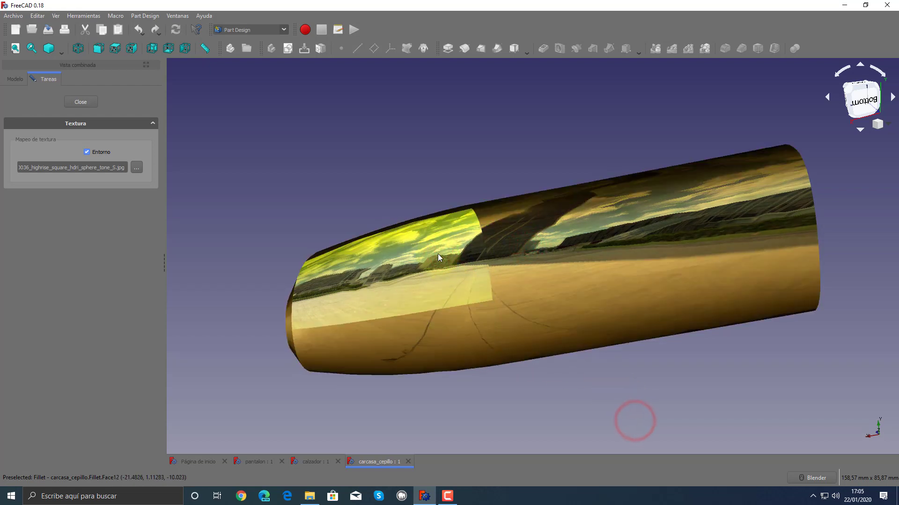
mouse_move(745, 379)
middle_mouse_down()
mouse_move(758, 387)
mouse_move(545, 191)
mouse_move(501, 178)
mouse_move(511, 268)
middle_mouse_up()
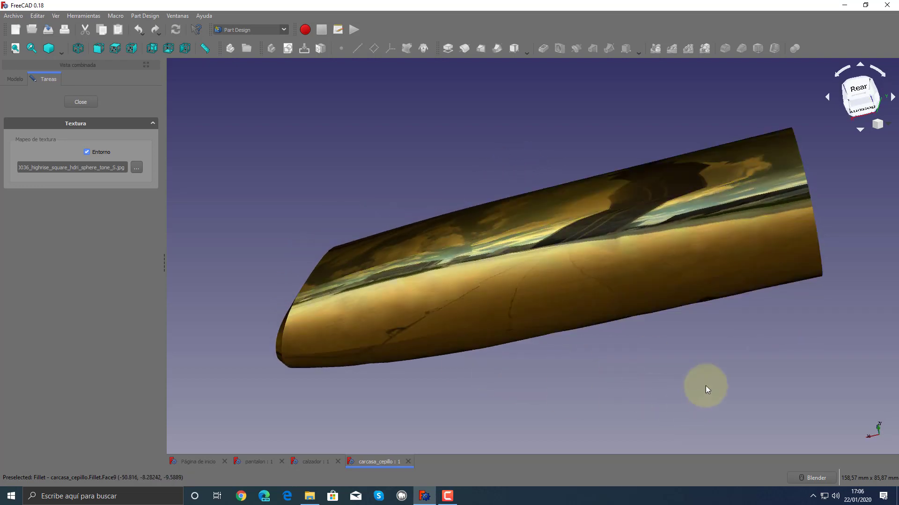
mouse_move(701, 383)
middle_mouse_down()
mouse_move(675, 402)
mouse_move(477, 126)
mouse_move(427, 167)
mouse_move(480, 242)
mouse_move(551, 297)
mouse_move(501, 301)
mouse_move(558, 316)
mouse_move(521, 317)
mouse_move(598, 349)
middle_mouse_up()
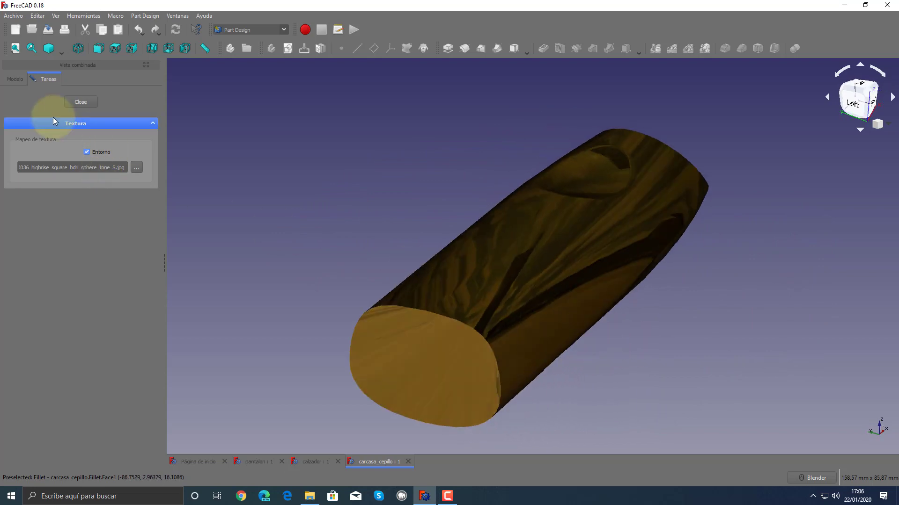
- Close the Textura environment panel and the carcasa_cepillo document, leaving the calzador shoehorn shown
mouse_move(275, 295)
middle_mouse_down()
mouse_move(234, 321)
mouse_move(301, 316)
mouse_move(360, 363)
mouse_move(415, 433)
mouse_move(393, 415)
mouse_move(385, 420)
mouse_move(431, 414)
mouse_move(381, 395)
middle_mouse_up()
mouse_move(267, 238)
middle_mouse_down()
mouse_move(200, 234)
mouse_move(495, 293)
mouse_move(556, 355)
mouse_move(526, 386)
mouse_move(515, 414)
mouse_move(441, 347)
mouse_move(448, 349)
middle_mouse_up()
left_click(80, 102)
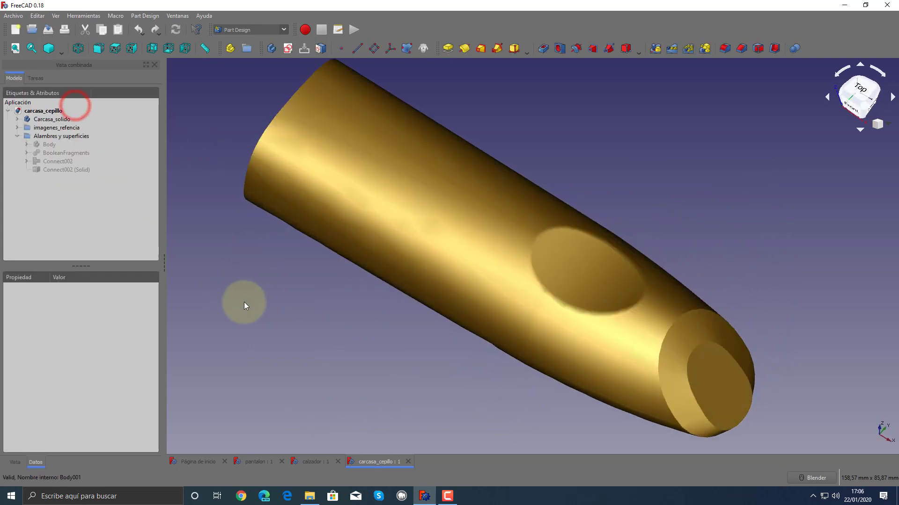
mouse_move(243, 302)
middle_mouse_down()
mouse_move(305, 326)
mouse_move(203, 247)
mouse_move(287, 293)
mouse_move(622, 212)
mouse_move(478, 88)
mouse_move(596, 345)
mouse_move(530, 112)
middle_mouse_up()
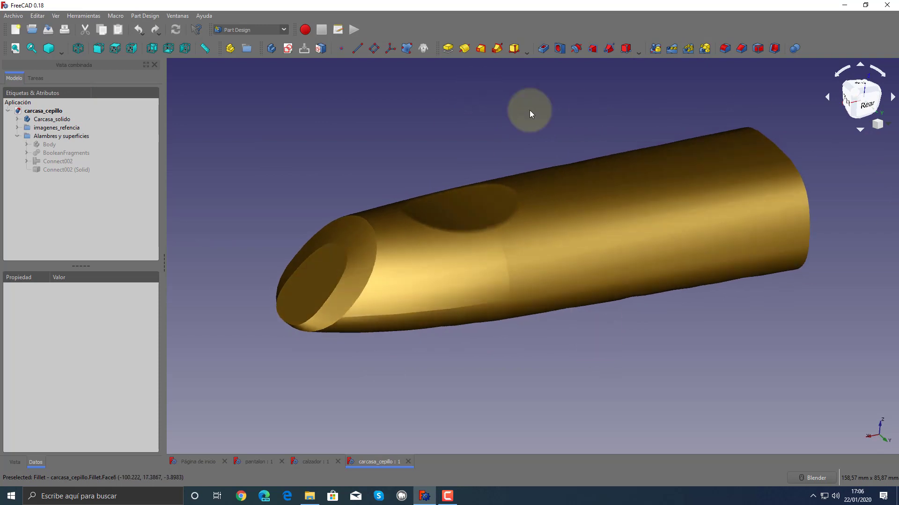
left_click(408, 462)
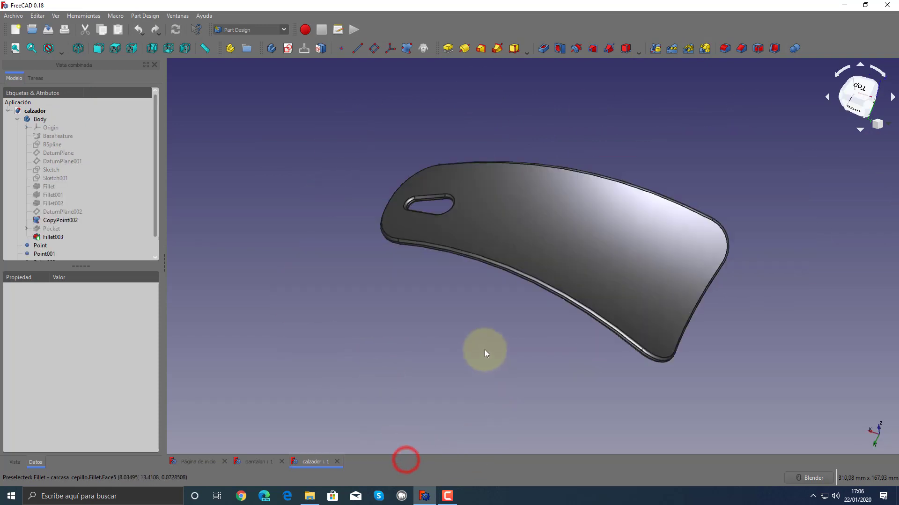
- Close the pantalon document, collapse the Body feature list, and orbit the calzador to see its curve
middle_click_drag(484, 350, 457, 330)
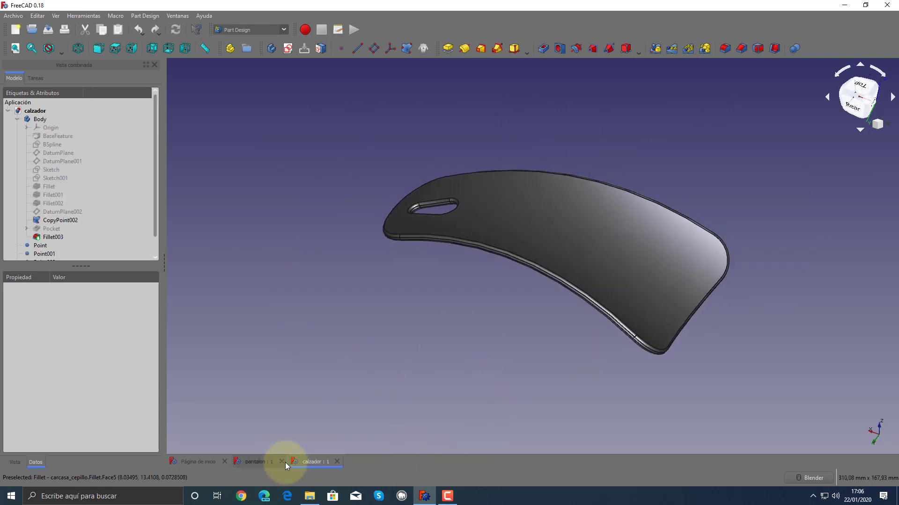
left_click(285, 462)
mouse_move(501, 350)
middle_mouse_down()
mouse_move(408, 313)
mouse_move(527, 375)
mouse_move(454, 220)
mouse_move(467, 311)
mouse_move(580, 367)
mouse_move(389, 306)
middle_mouse_up()
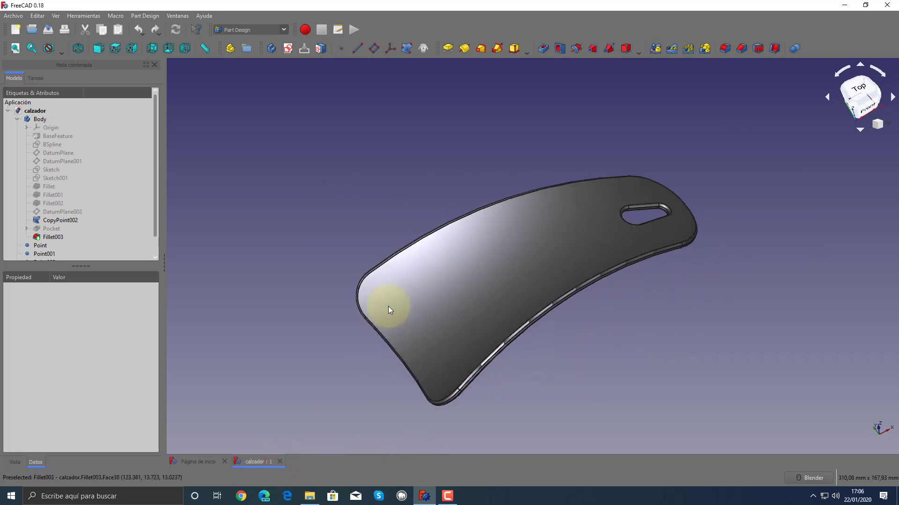
left_click(17, 119)
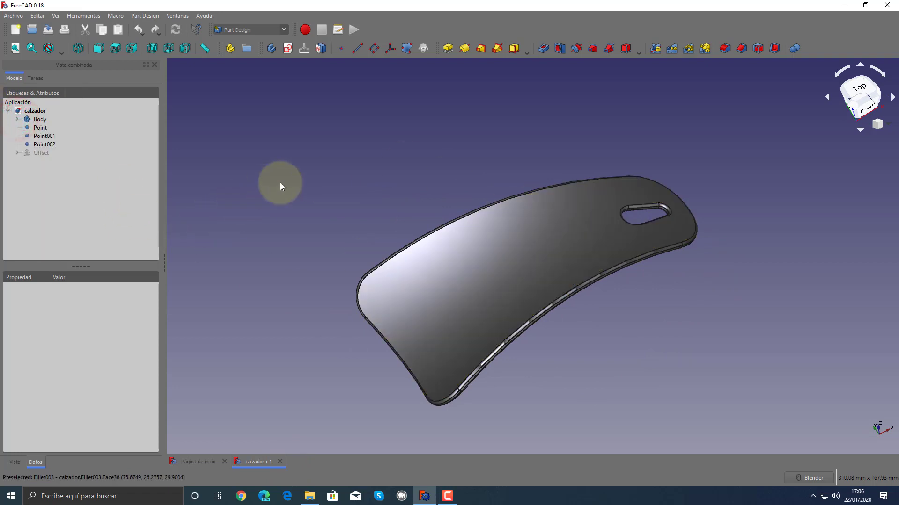
mouse_move(280, 186)
middle_mouse_down()
mouse_move(327, 150)
mouse_move(312, 140)
mouse_move(339, 169)
mouse_move(421, 177)
mouse_move(397, 214)
middle_mouse_up()
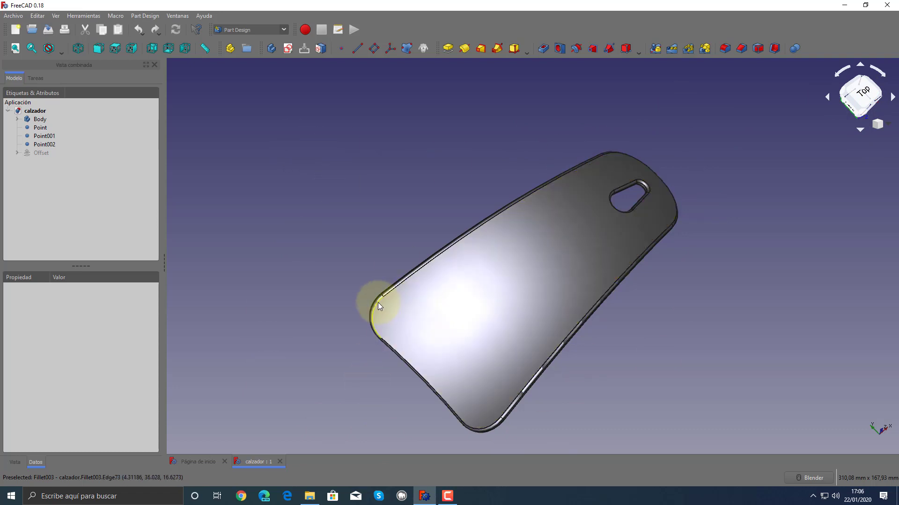
middle_click_drag(550, 158, 429, 176)
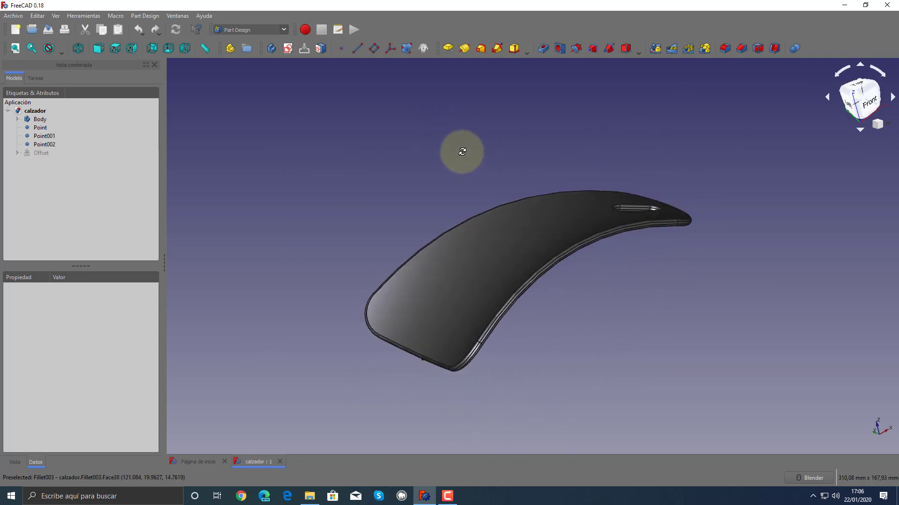
mouse_move(431, 354)
middle_mouse_down()
mouse_move(636, 301)
mouse_move(646, 243)
mouse_move(706, 249)
mouse_move(605, 281)
mouse_move(435, 262)
mouse_move(419, 291)
mouse_move(359, 257)
middle_mouse_up()
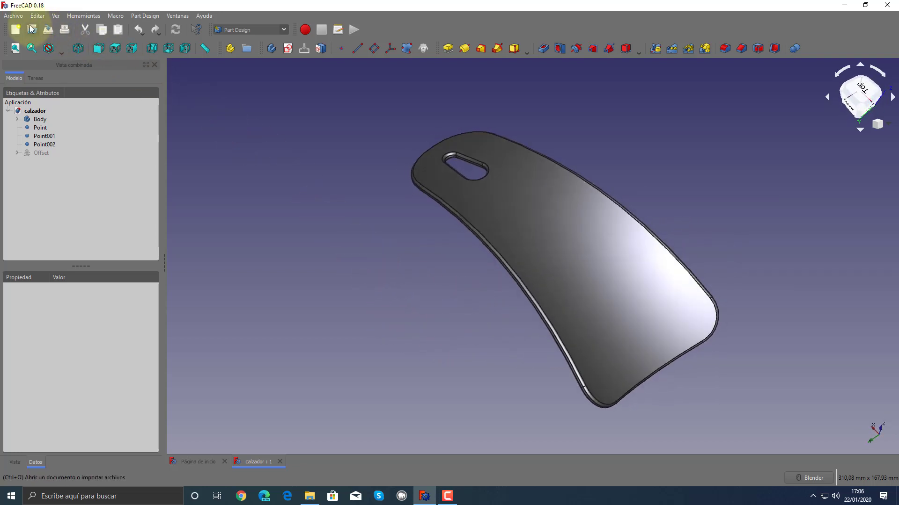
- Select the shoehorn Body for export, then start and cancel a PDF export
left_click(14, 16)
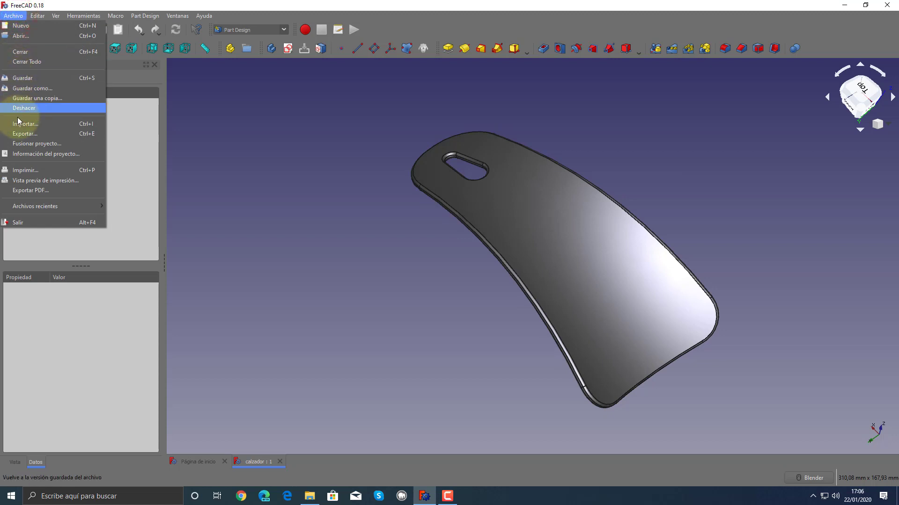
left_click(25, 135)
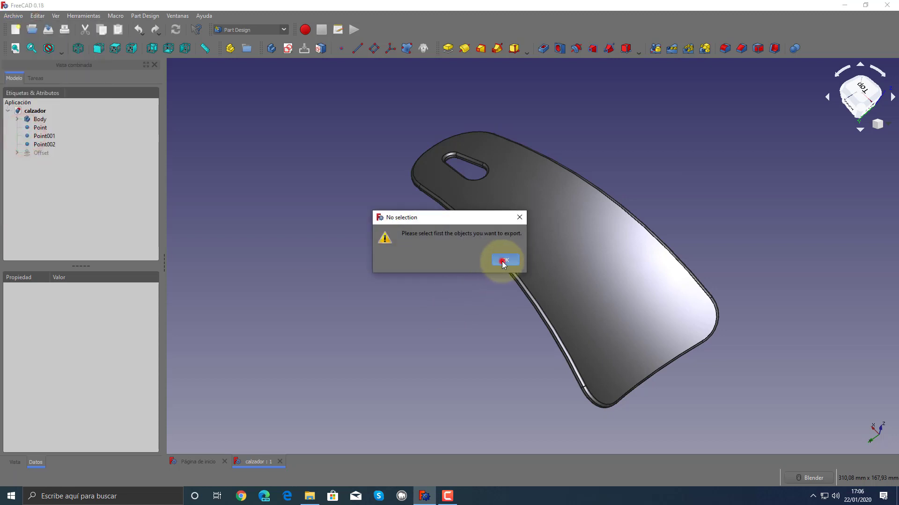
left_click(504, 260)
left_click(39, 119)
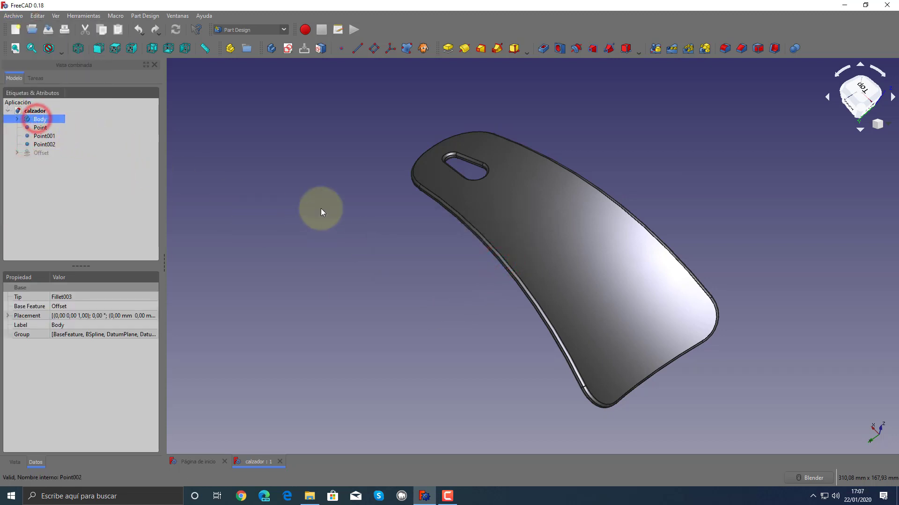
left_click(13, 15)
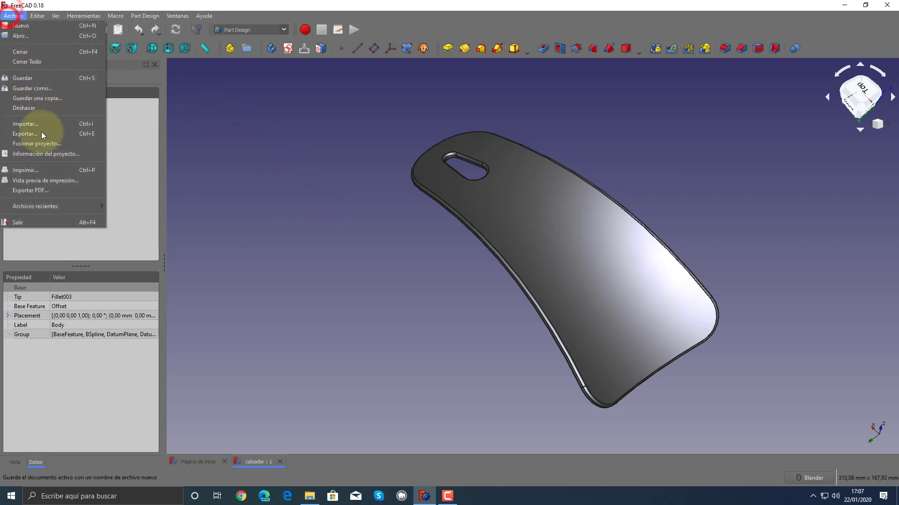
left_click(41, 190)
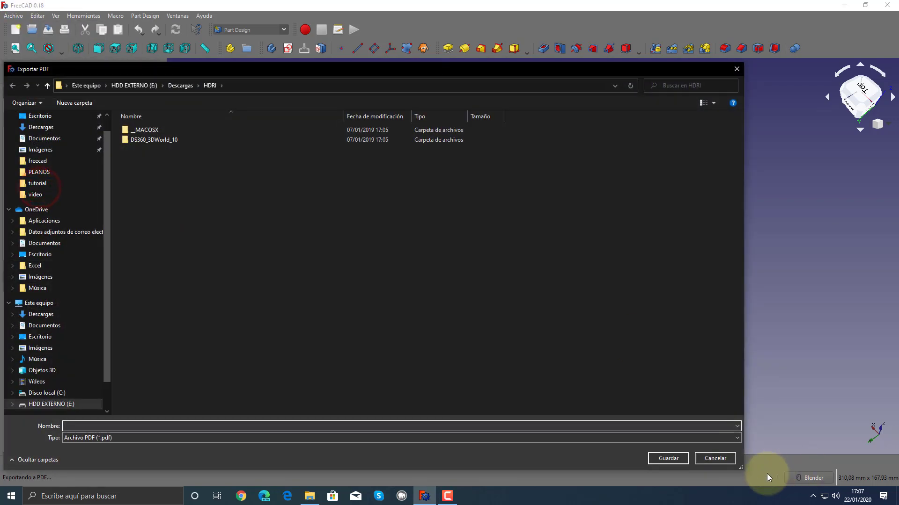
left_click(719, 458)
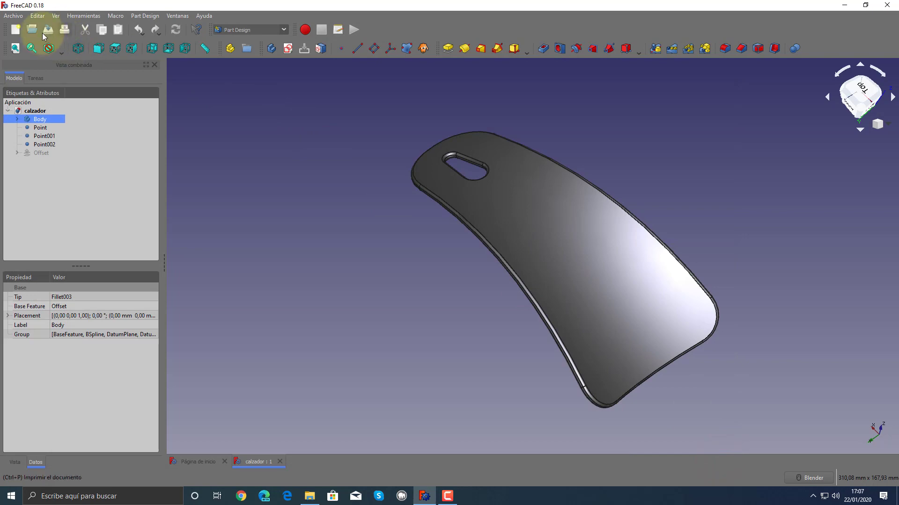
- Start exporting the Body as an STL Mesh file, then cancel without saving
left_click(16, 15)
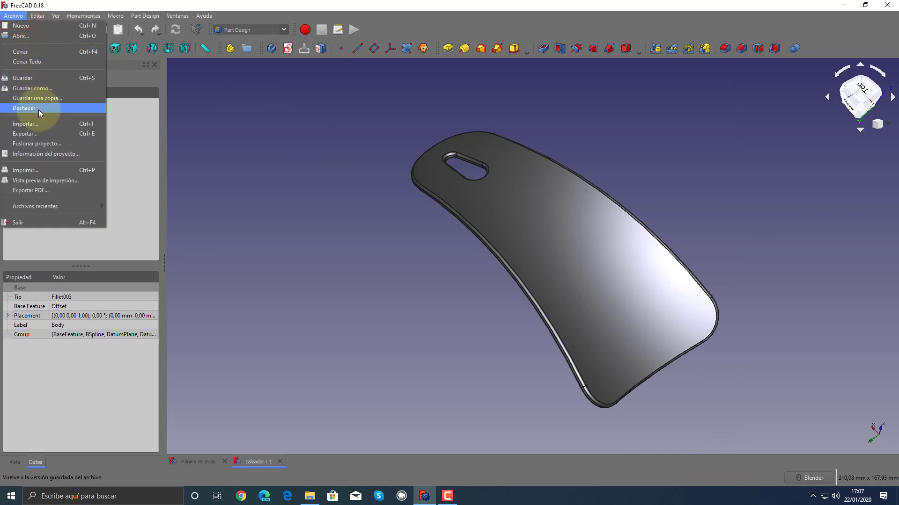
left_click(29, 133)
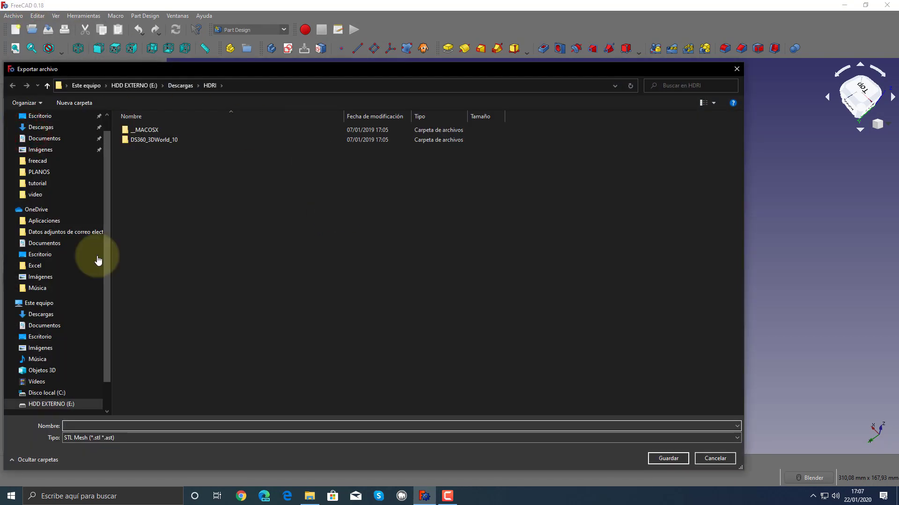
left_click(106, 438)
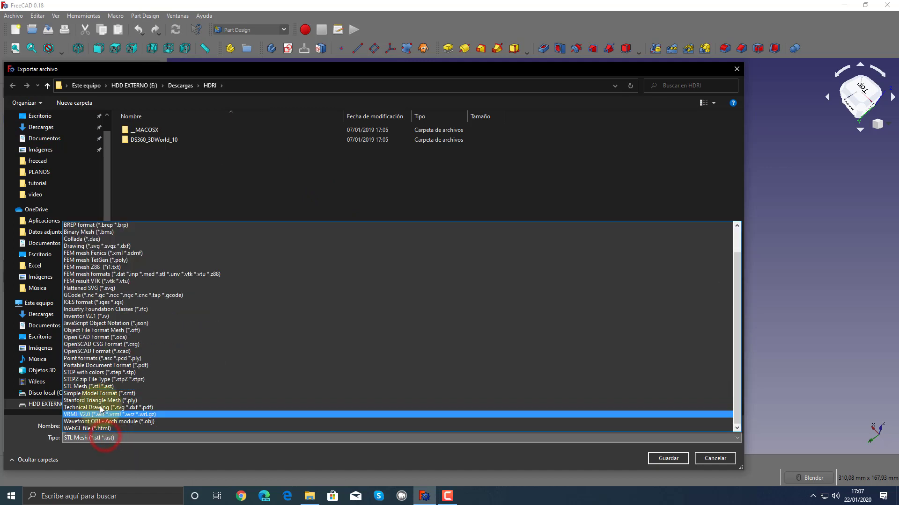
left_click(76, 386)
left_click(80, 427)
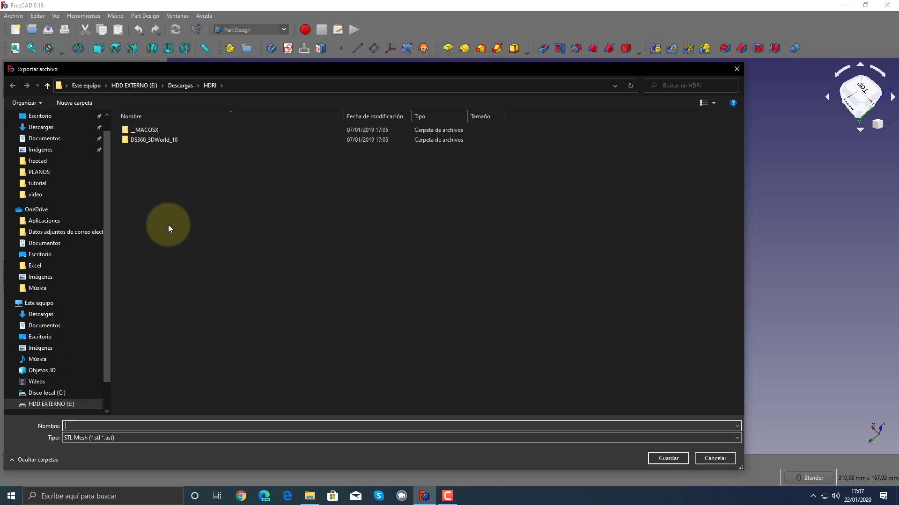
left_click(713, 459)
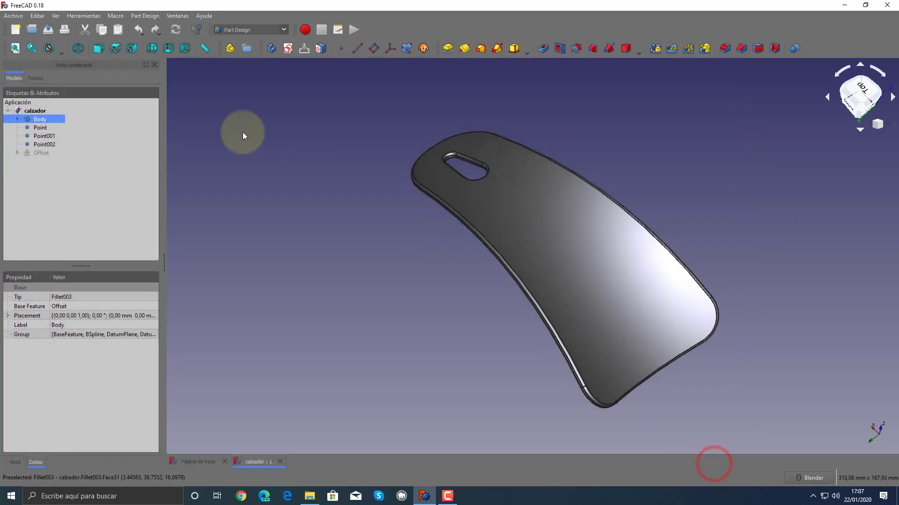
left_click(13, 16)
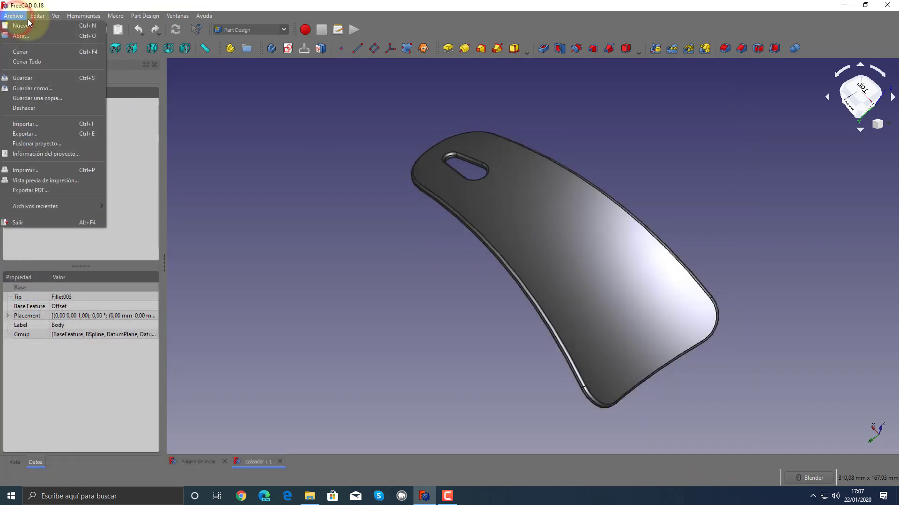
left_click(55, 182)
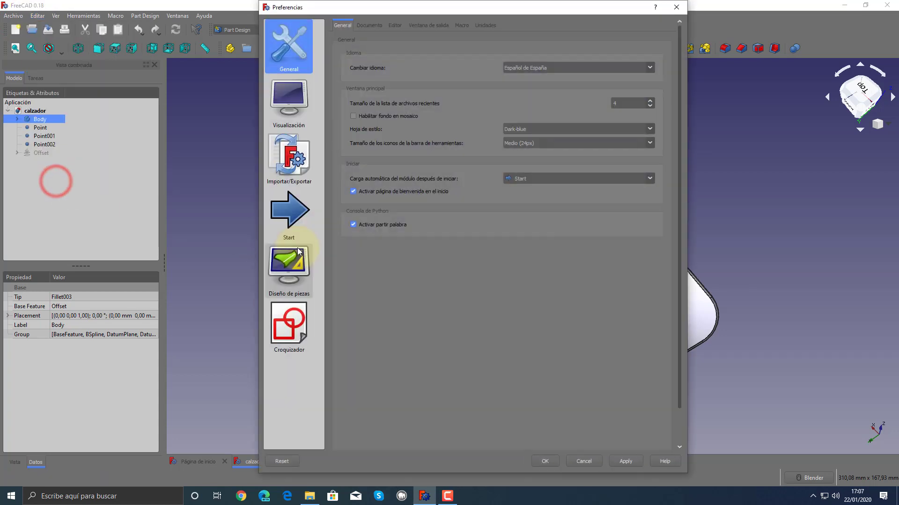
left_click(301, 165)
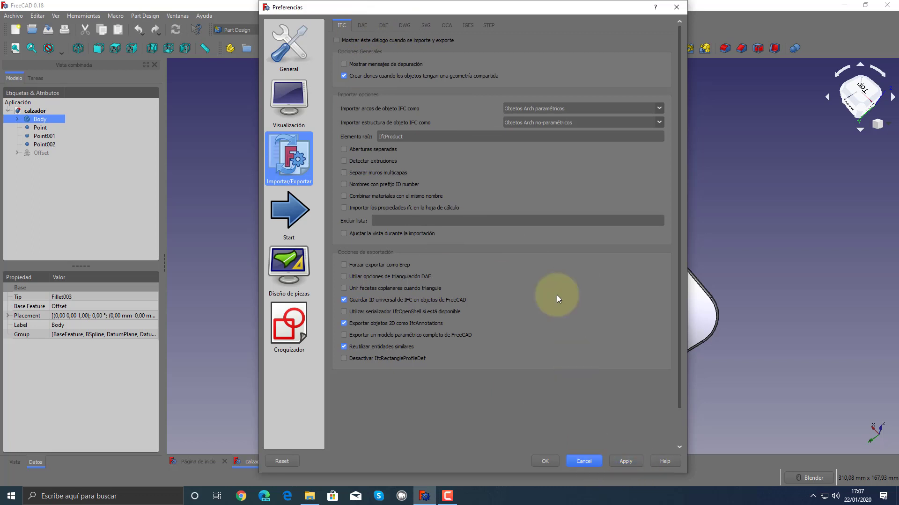
left_click(364, 26)
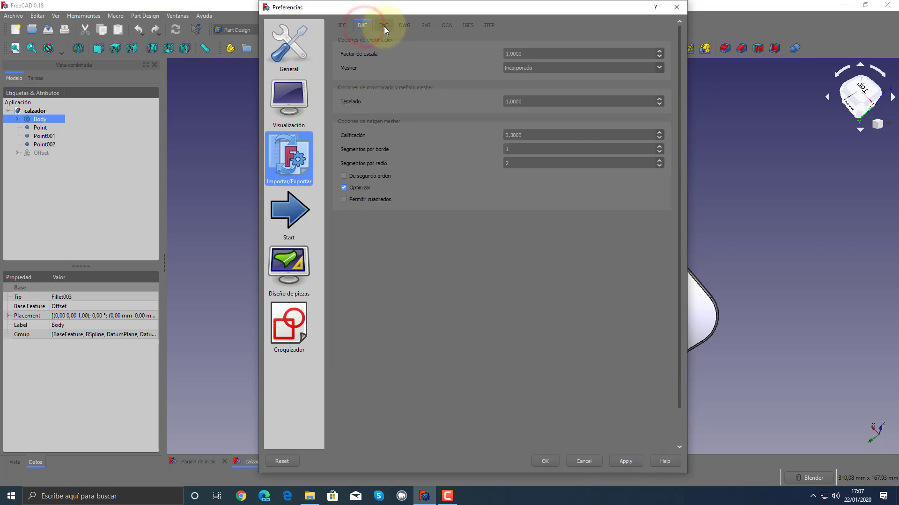
left_click(384, 26)
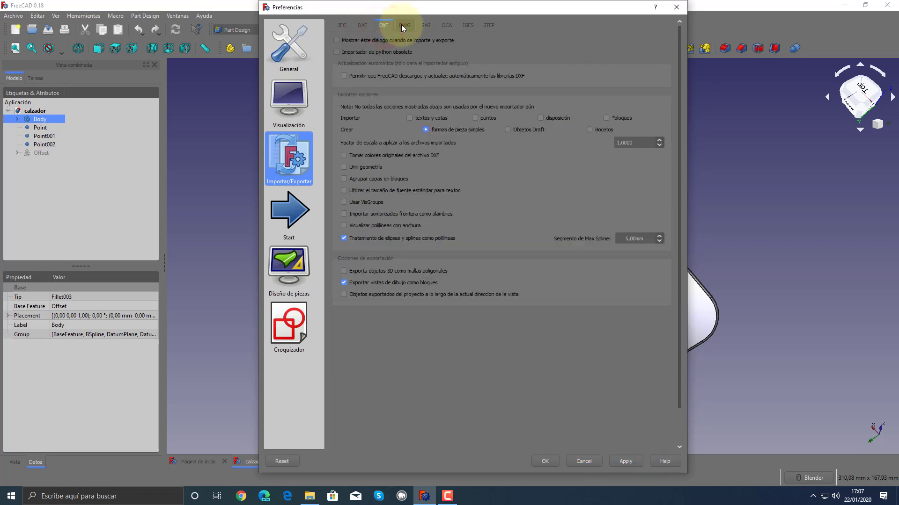
left_click(401, 25)
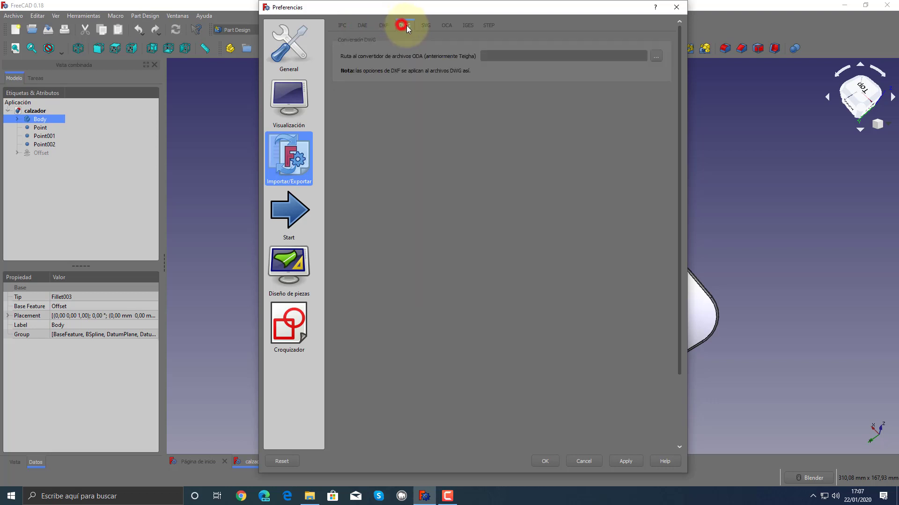
left_click(426, 26)
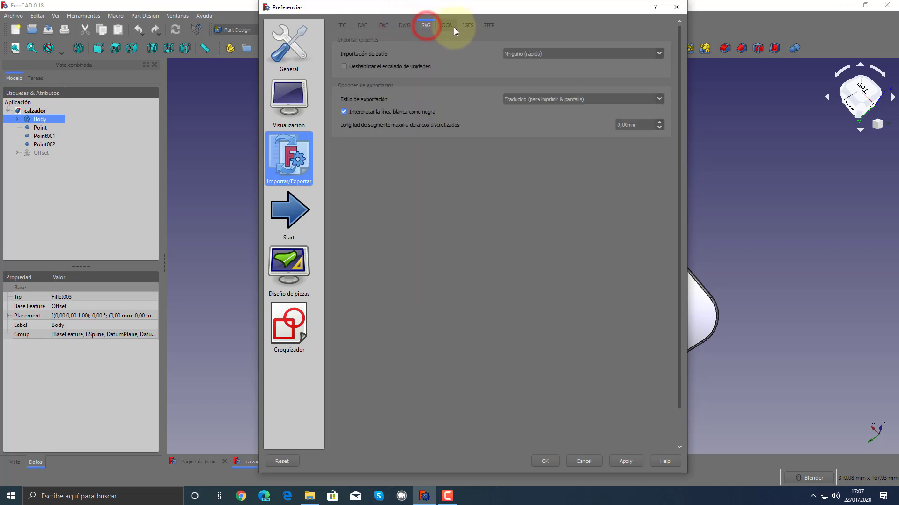
left_click(450, 27)
left_click(466, 27)
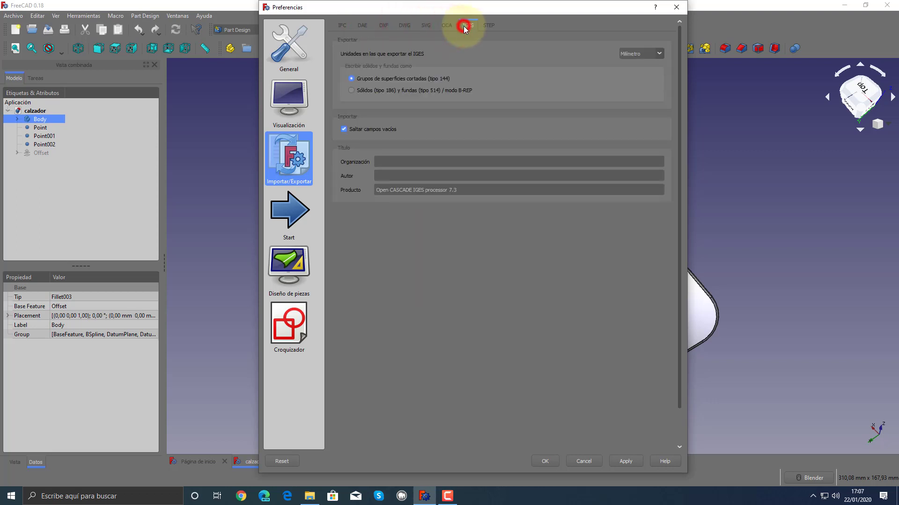
left_click(487, 25)
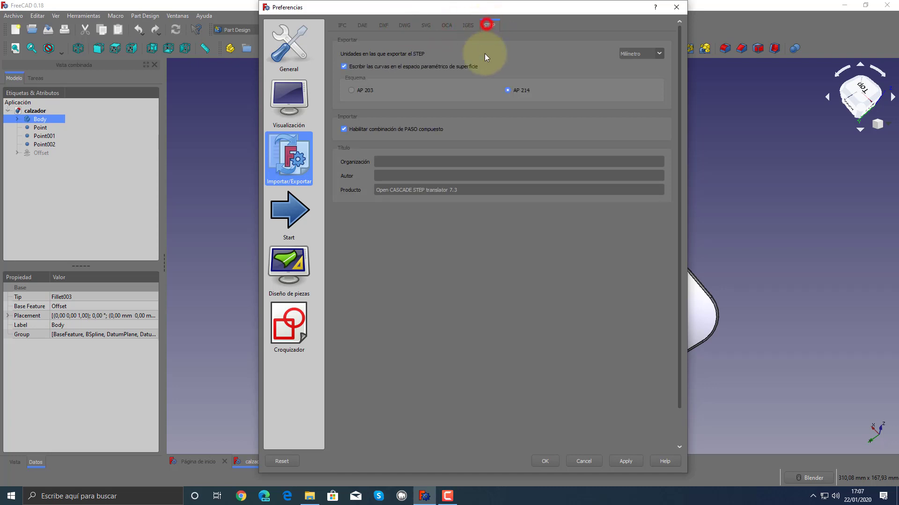
left_click(588, 461)
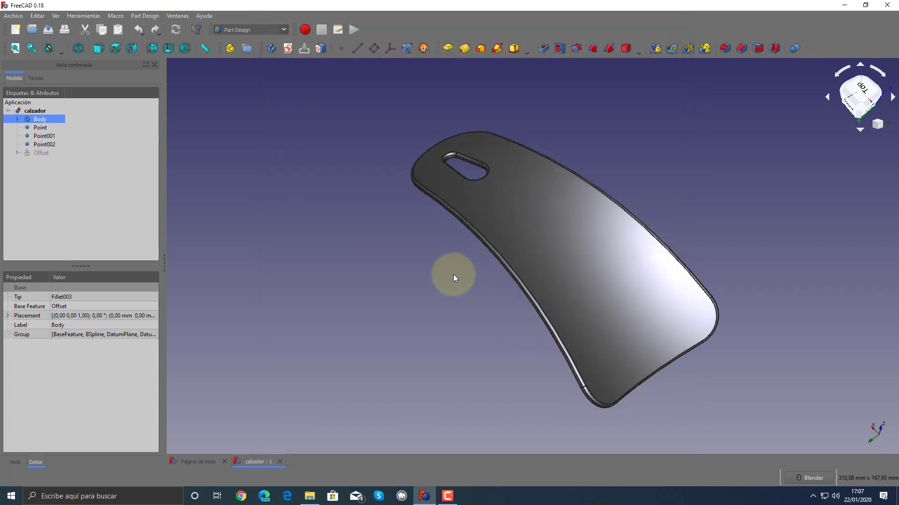
- Dismiss the Archivo menu, select the shoehorn Body, and show the workbench list
left_click(13, 16)
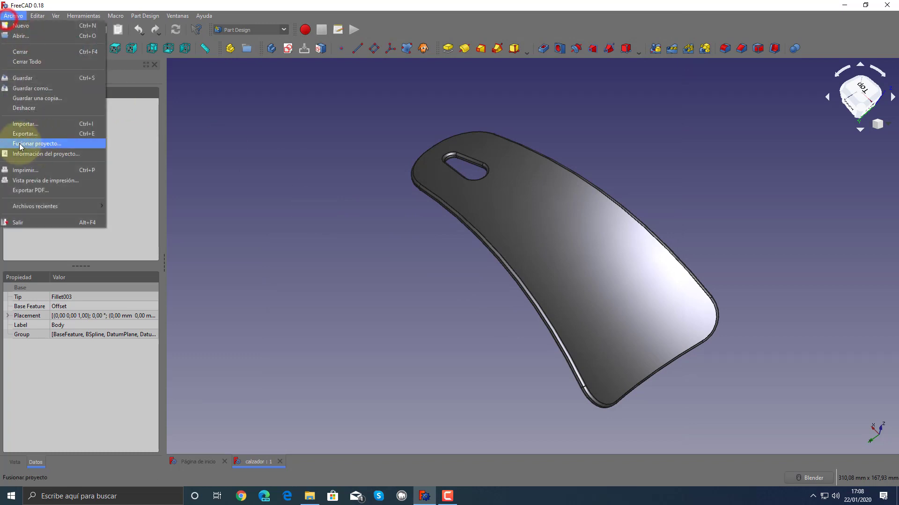
left_click(294, 174)
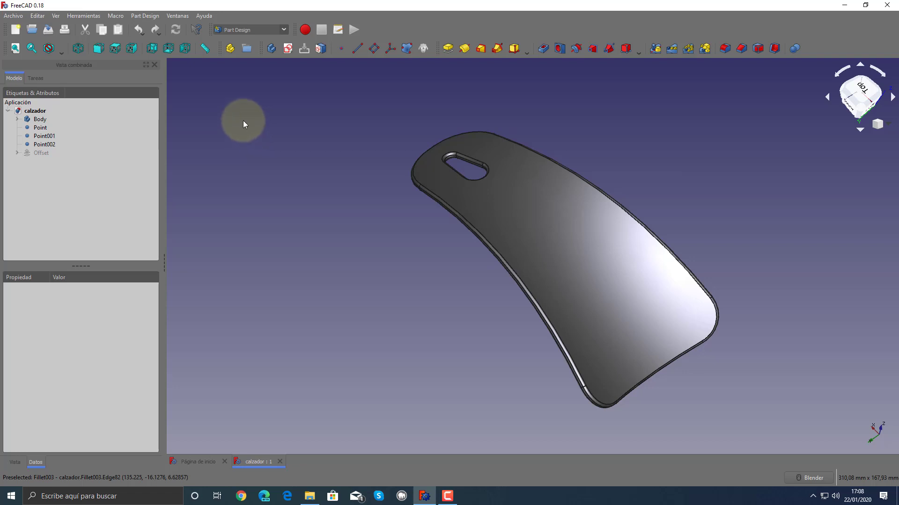
left_click(38, 119)
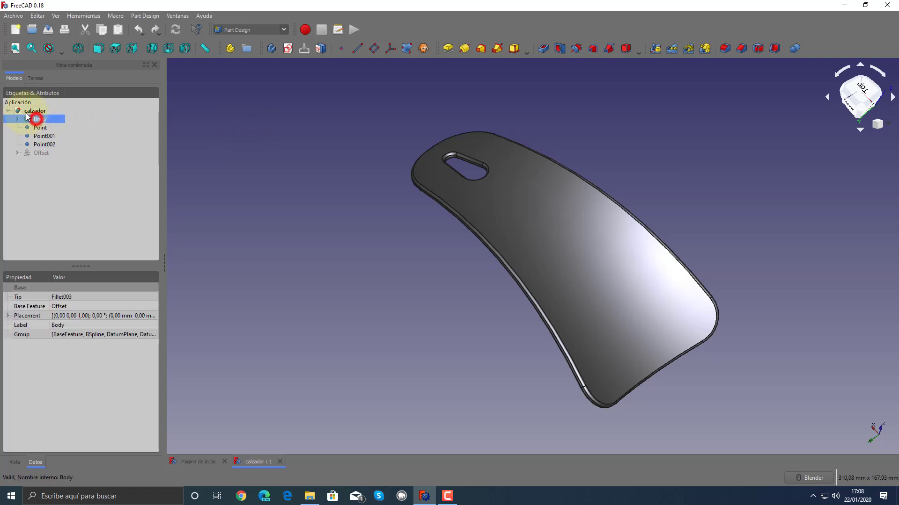
left_click(286, 29)
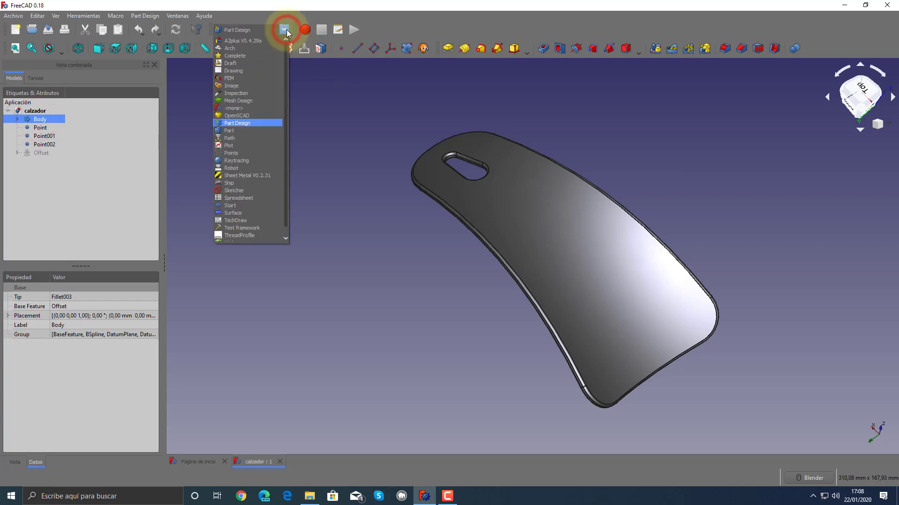
- Switch to the Mesh Design workbench, reorient the shoehorn, and show the Malla menu
left_click(257, 101)
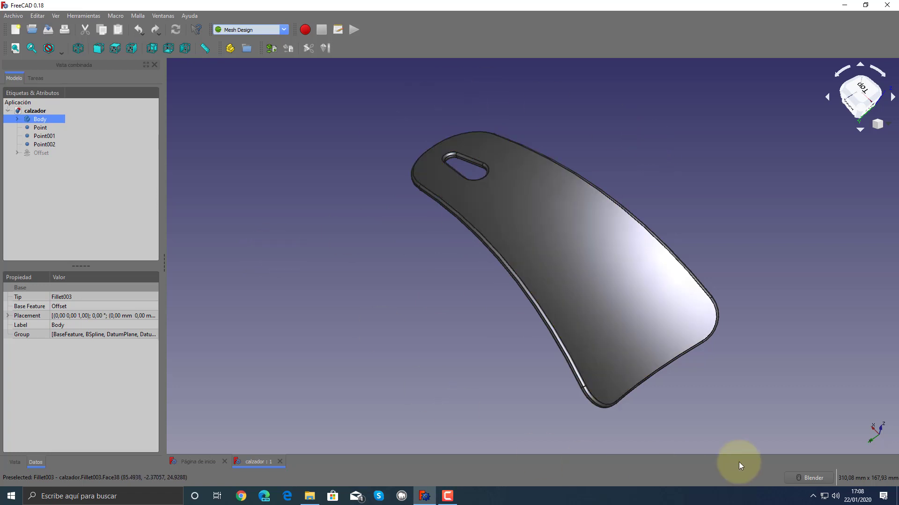
mouse_move(389, 193)
middle_mouse_down()
mouse_move(393, 250)
mouse_move(435, 332)
mouse_move(371, 301)
mouse_move(323, 269)
mouse_move(679, 241)
mouse_move(686, 251)
mouse_move(615, 311)
mouse_move(626, 301)
mouse_move(599, 306)
middle_mouse_up()
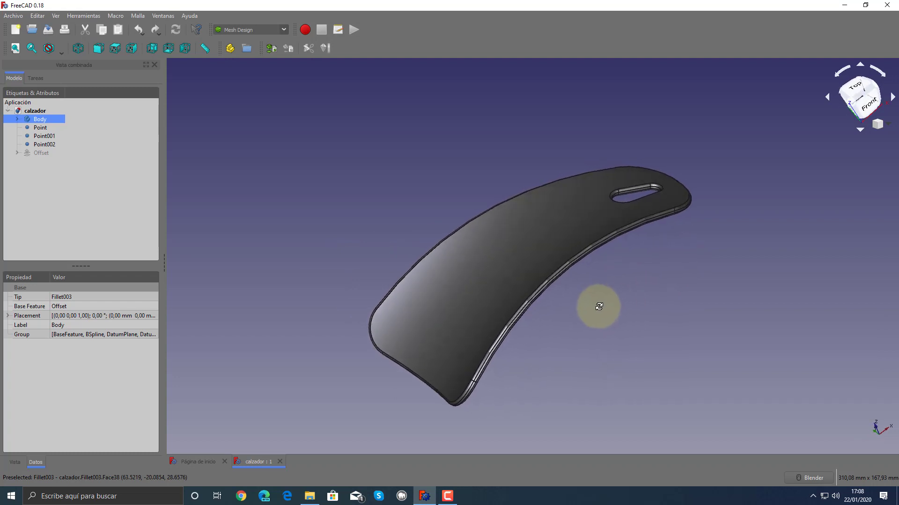
middle_click_drag(568, 339, 647, 288)
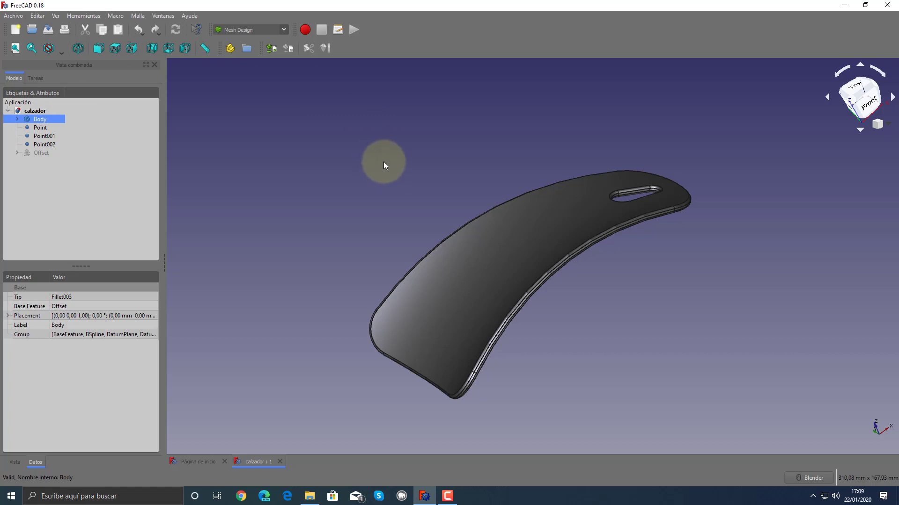
mouse_move(383, 162)
middle_mouse_down()
mouse_move(549, 187)
mouse_move(521, 215)
mouse_move(386, 287)
mouse_move(315, 221)
mouse_move(336, 251)
mouse_move(382, 274)
mouse_move(441, 247)
mouse_move(358, 262)
mouse_move(799, 233)
mouse_move(646, 254)
mouse_move(760, 277)
mouse_move(655, 319)
mouse_move(622, 299)
mouse_move(642, 301)
mouse_move(636, 295)
middle_mouse_up()
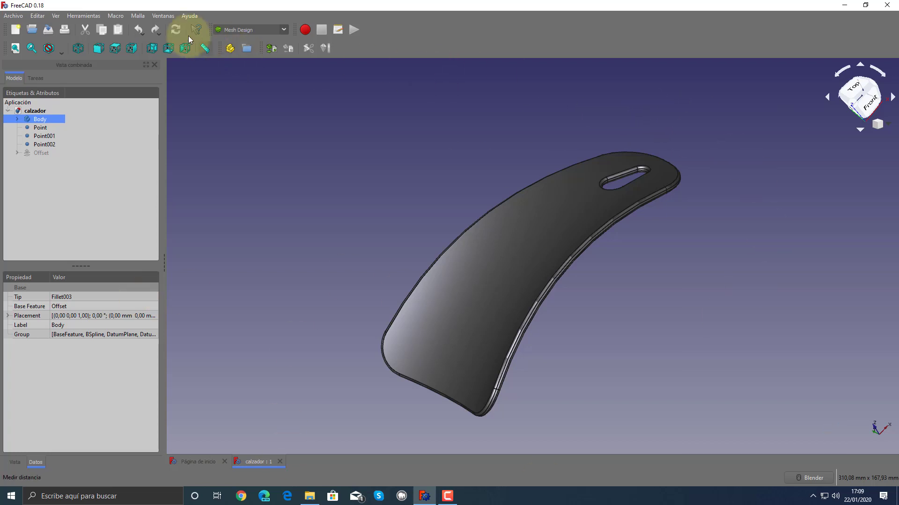
left_click(139, 16)
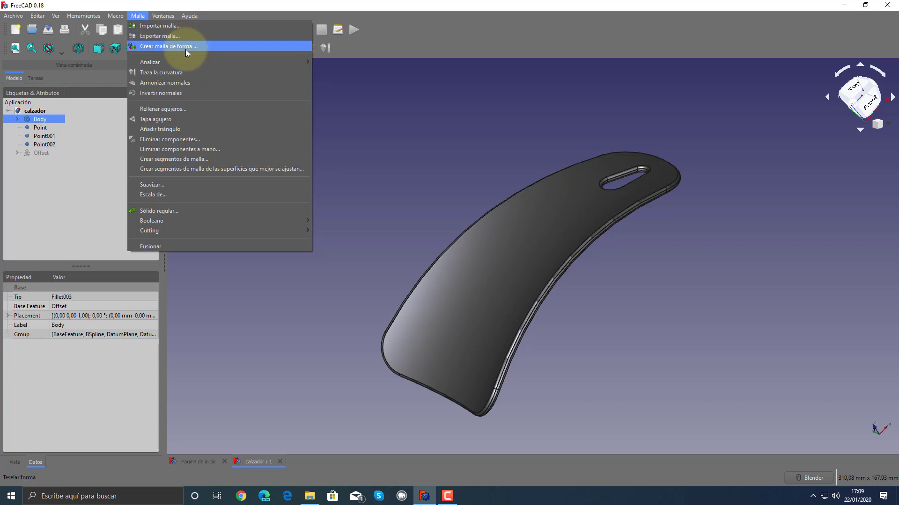
- Open Crear malla de forma and compare Estándar, Mefisto and Netgen settings, ending on Estándar
left_click(158, 47)
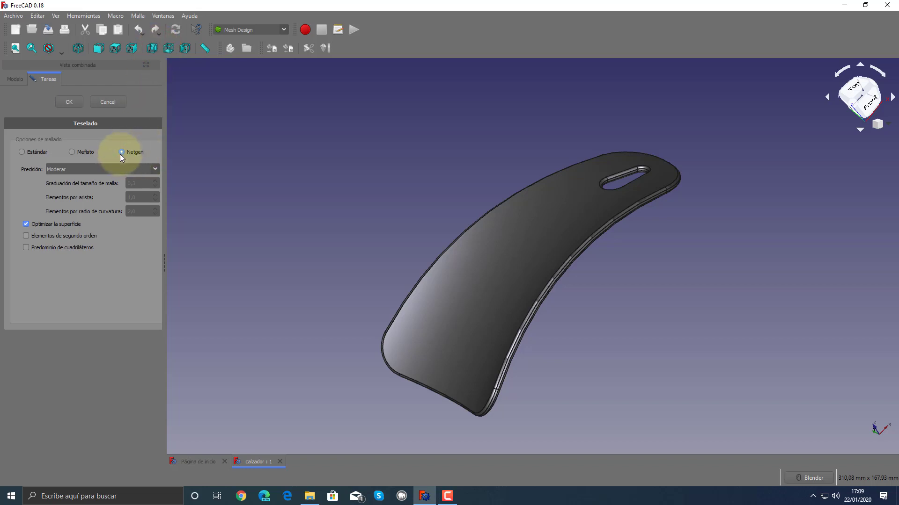
left_click(36, 153)
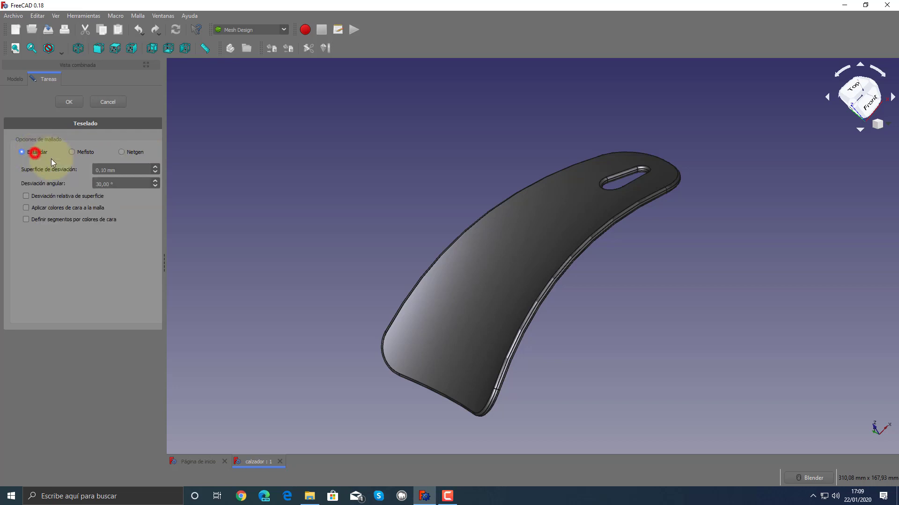
left_click(89, 151)
left_click(124, 152)
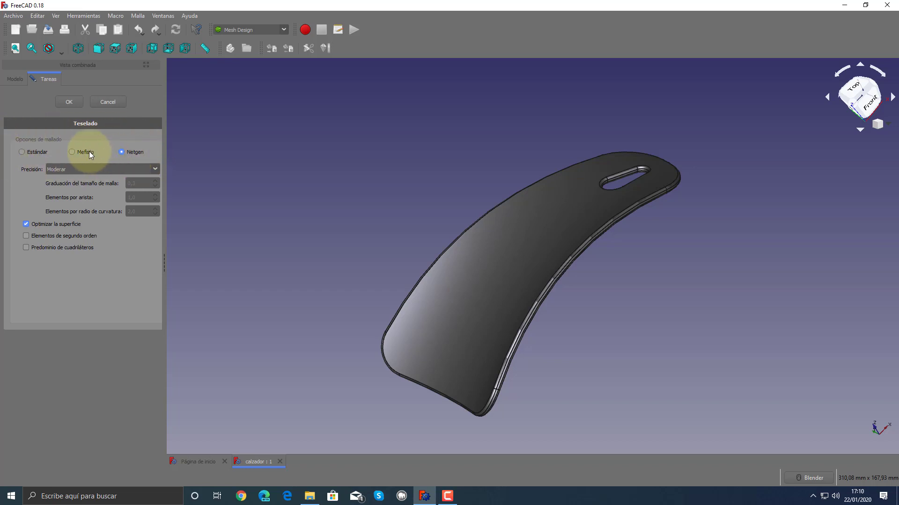
left_click(33, 151)
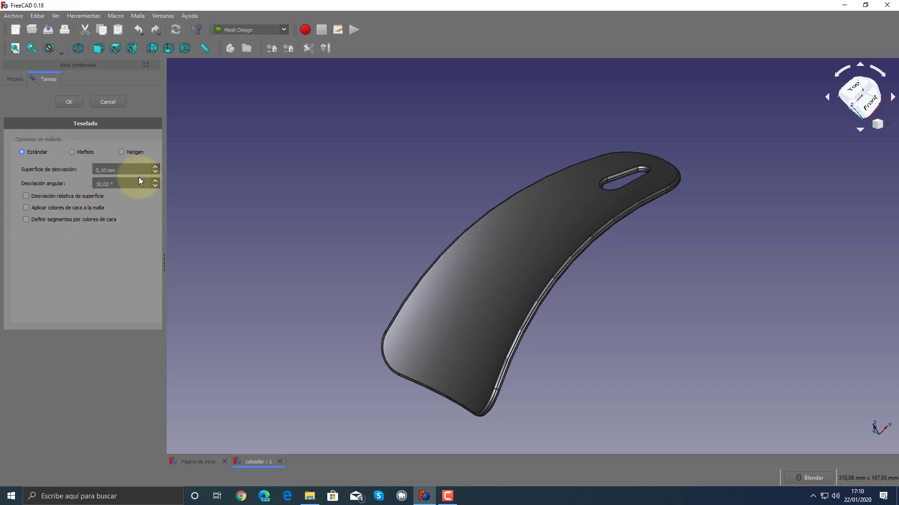
left_click(82, 153)
left_click(140, 152)
left_click(44, 153)
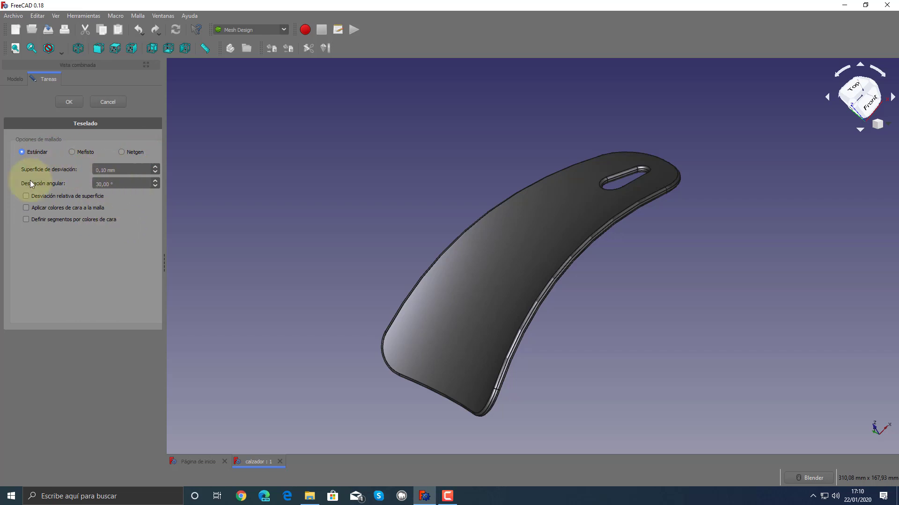
left_click(7, 18)
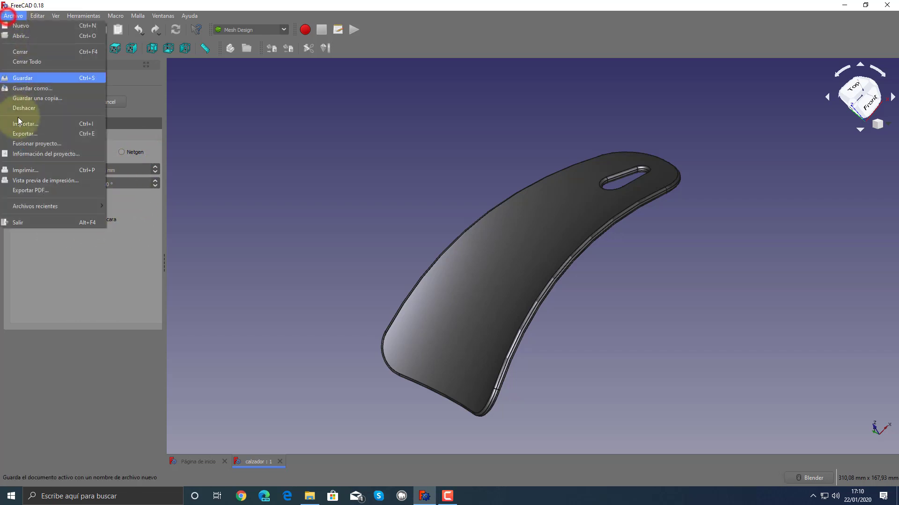
left_click(130, 291)
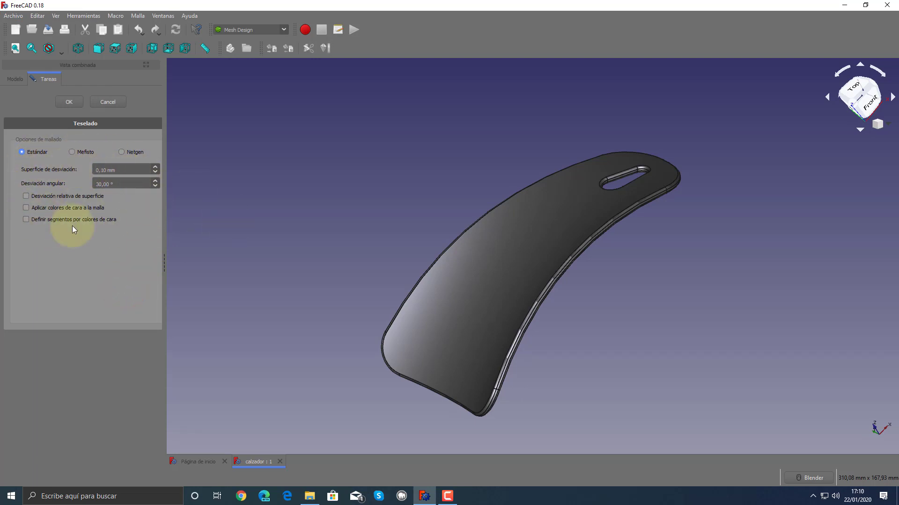
left_click(121, 170)
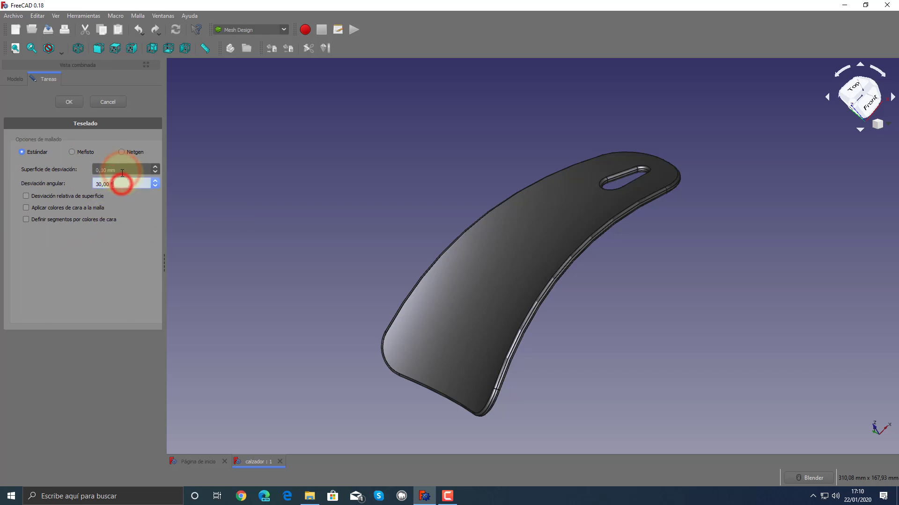
left_click(124, 184)
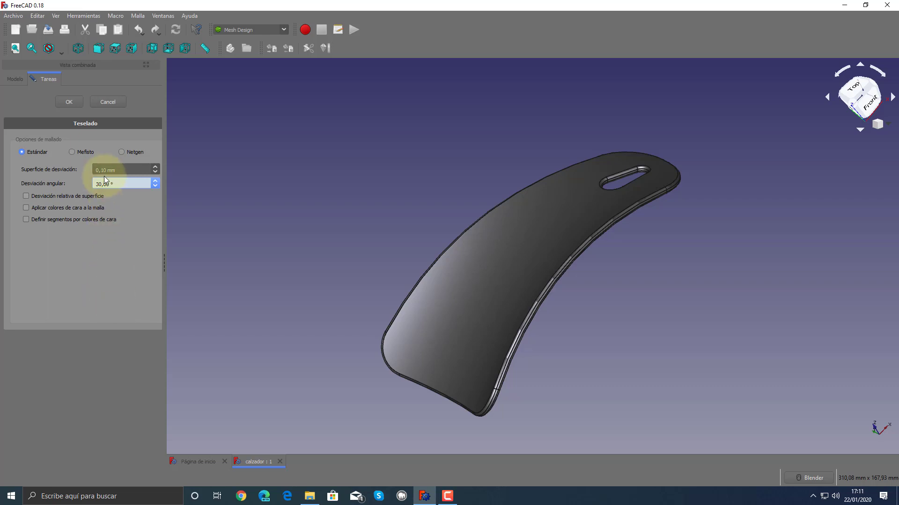
left_click(119, 183)
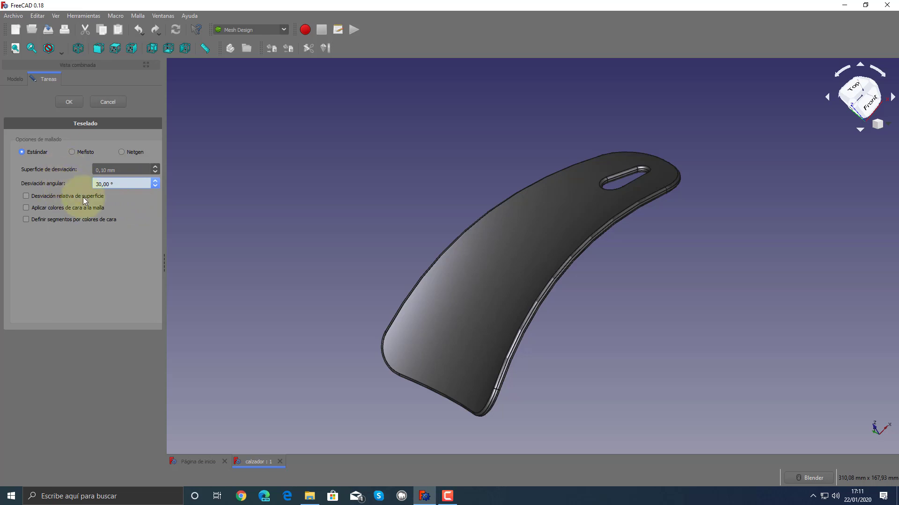
left_click(122, 166)
left_click(126, 183)
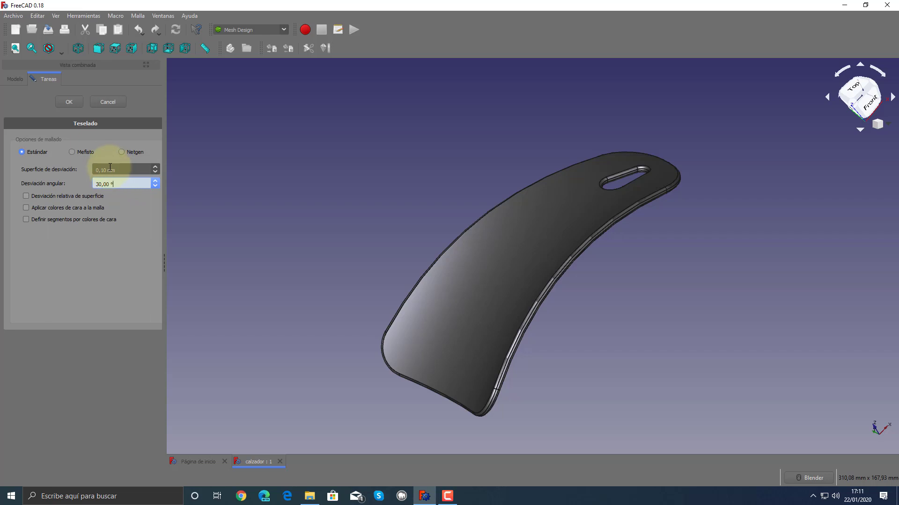
left_click(114, 168)
left_click(124, 182)
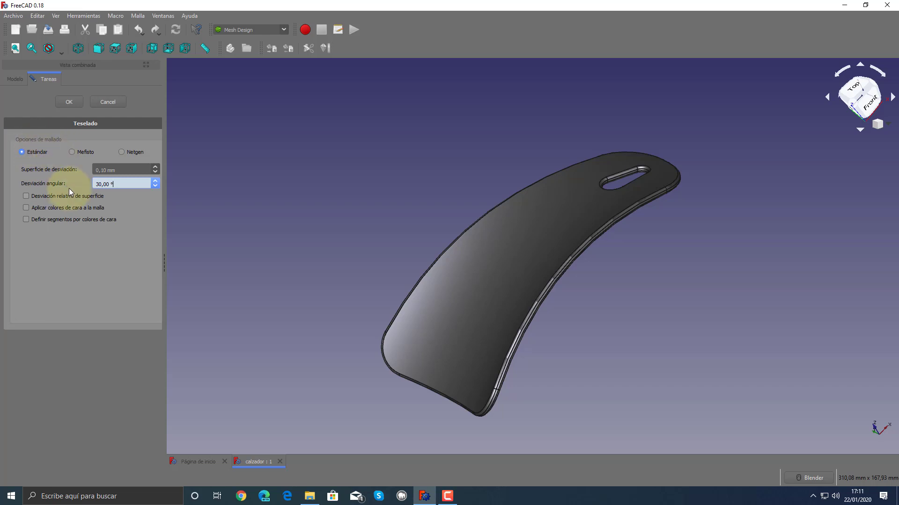
- Select Mefisto and edit its maximum edge length, then switch the mesher to Netgen
left_click(83, 152)
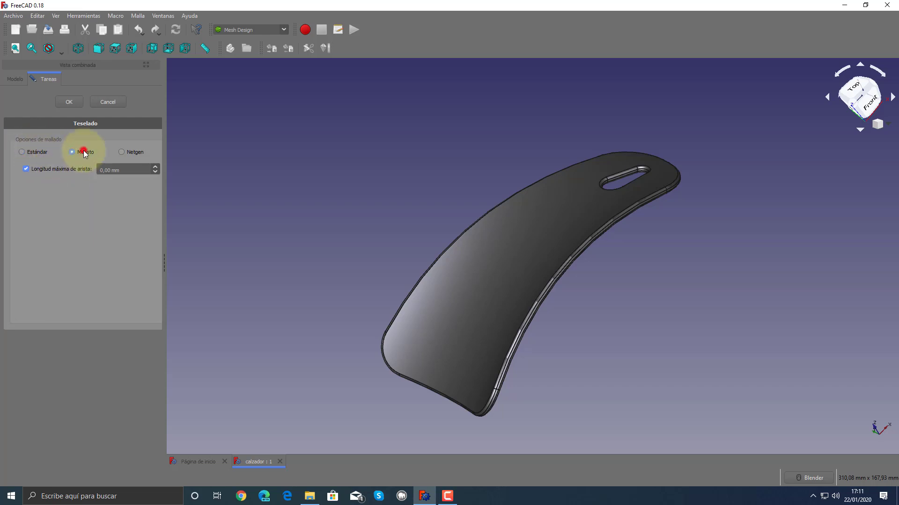
triple_click(123, 169)
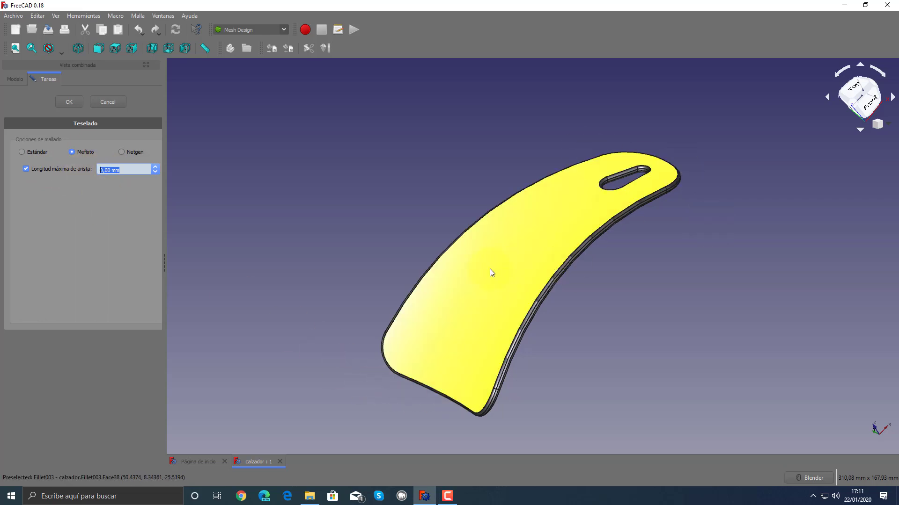
left_click(303, 251)
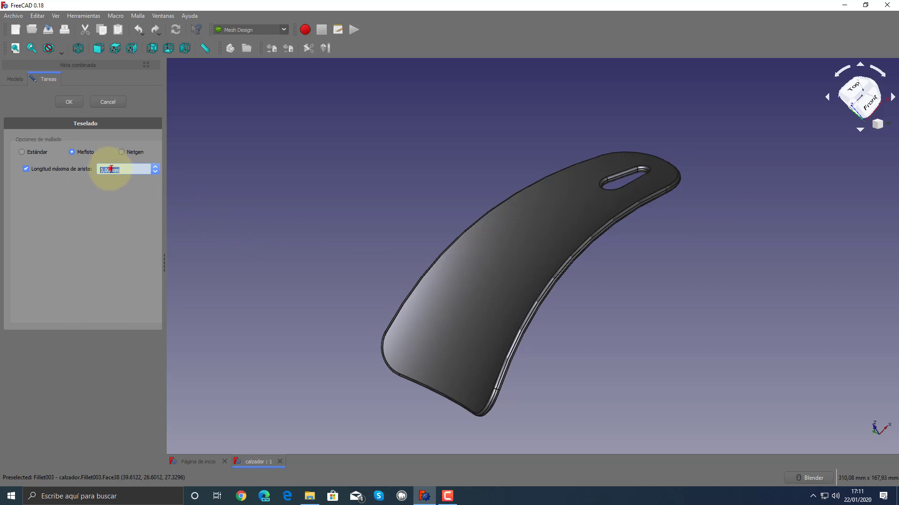
scroll(108, 170, "down", 1)
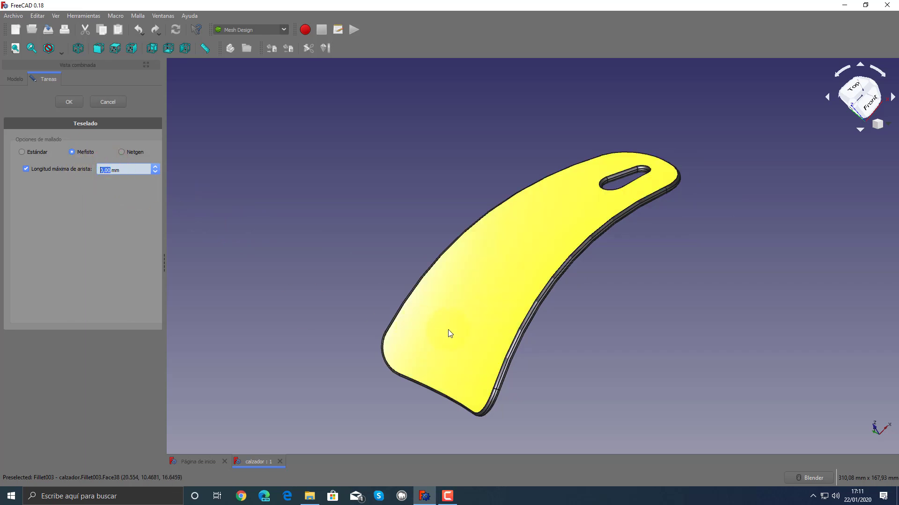
left_click(275, 307)
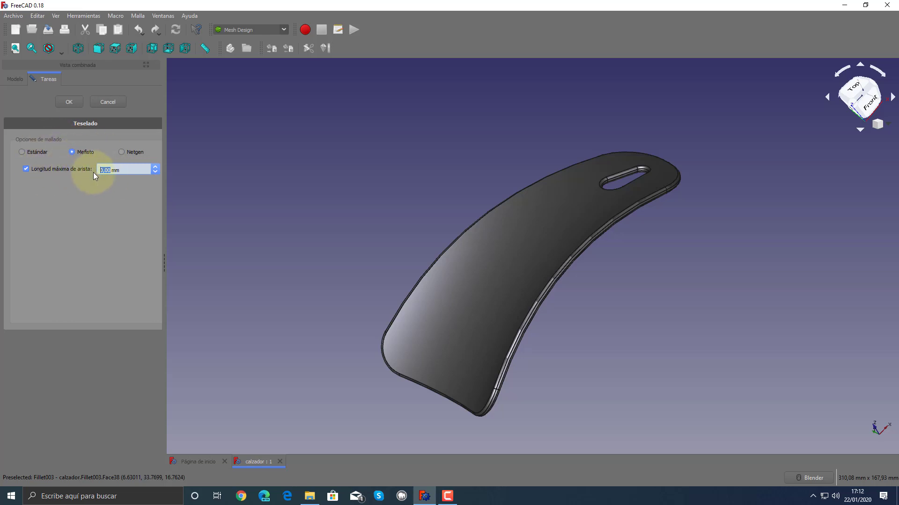
left_click(135, 153)
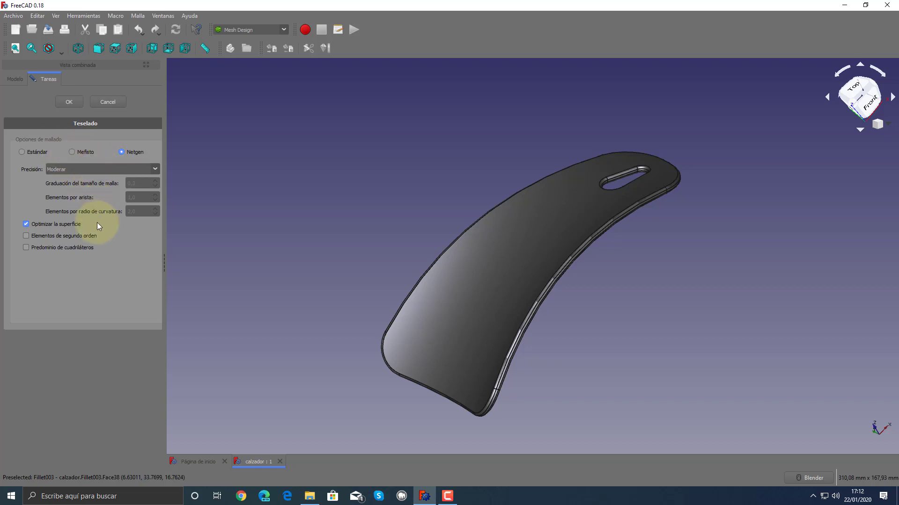
- Set the Netgen precision to Muy grueso and generate the Body (Meshed) mesh
scroll(131, 195, "up", 1)
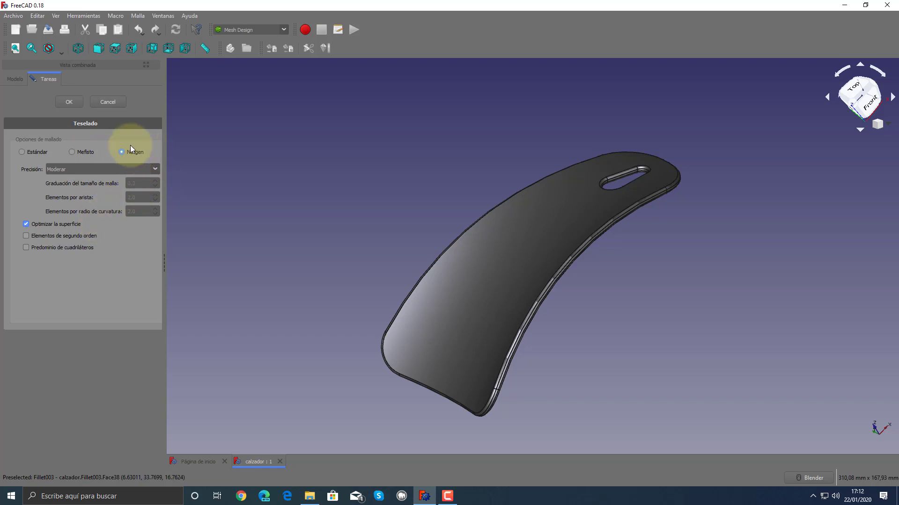
left_click(156, 169)
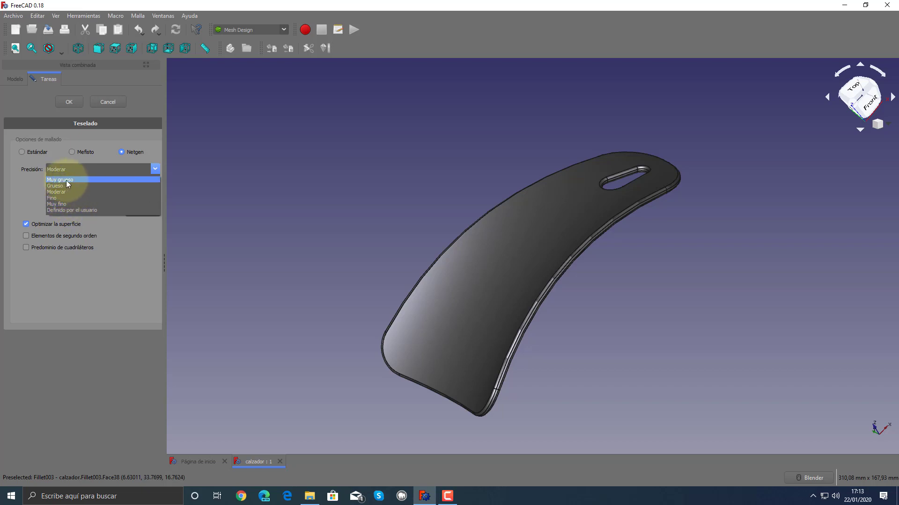
left_click(66, 180)
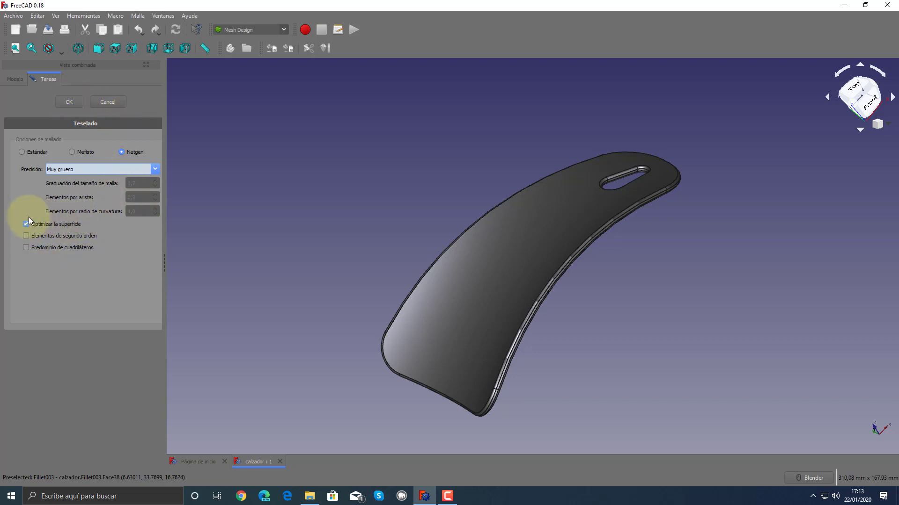
left_click(69, 103)
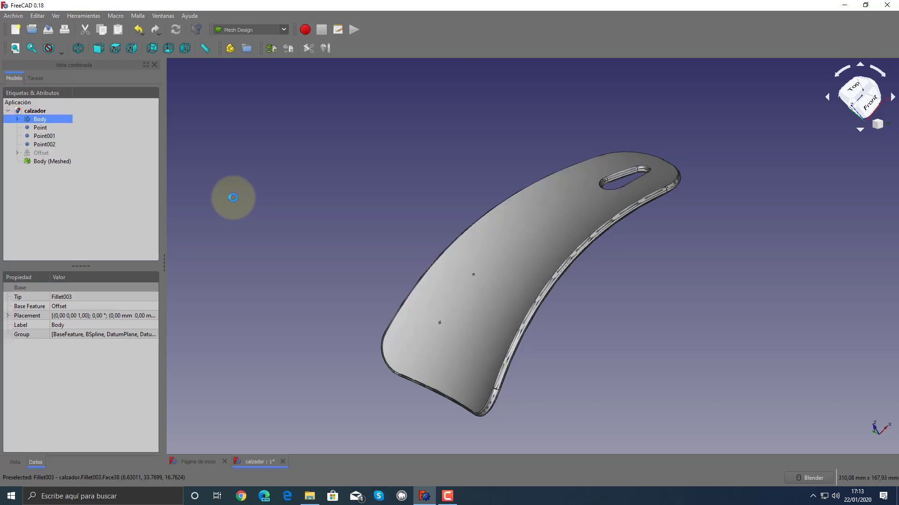
- Hide the original Body and show Body (Meshed) in Flat lines style
left_click(36, 118)
key("space")
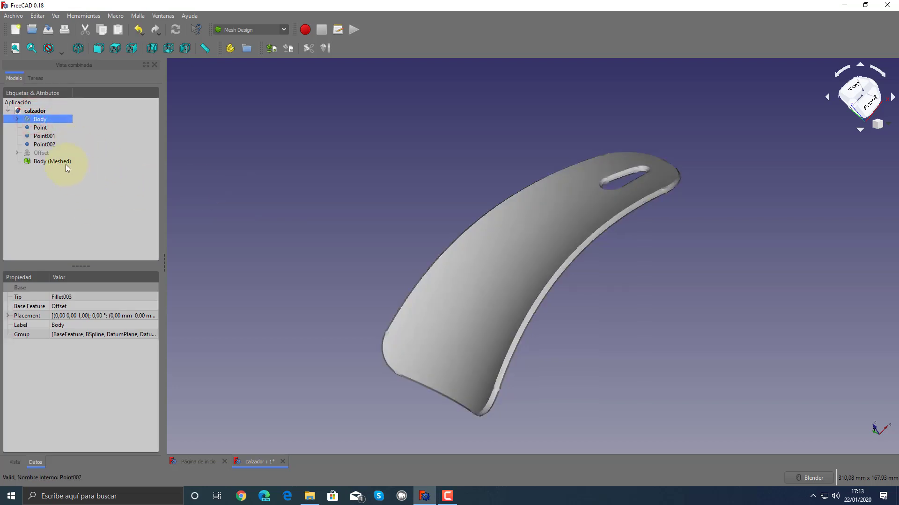
left_click(57, 162)
left_click(62, 51)
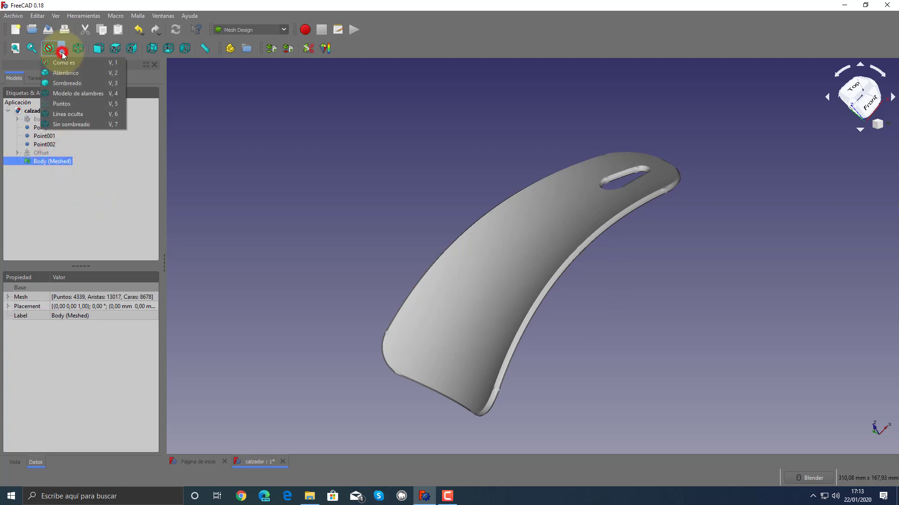
left_click(64, 74)
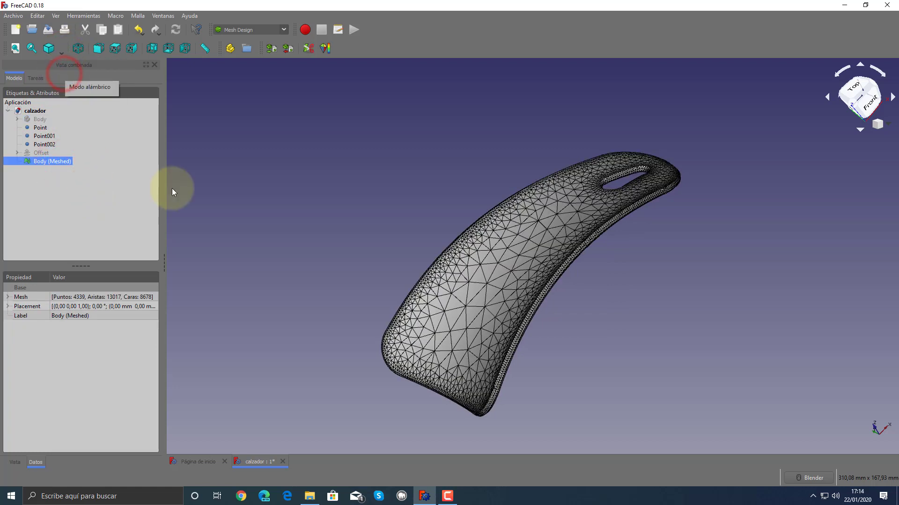
- Orbit and zoom around the mesh to inspect its triangles near the hole
mouse_move(345, 257)
middle_mouse_down()
mouse_move(379, 232)
mouse_move(428, 241)
mouse_move(381, 218)
mouse_move(554, 207)
mouse_move(462, 283)
mouse_move(541, 245)
mouse_move(528, 313)
mouse_move(401, 260)
mouse_move(451, 333)
mouse_move(404, 297)
mouse_move(396, 256)
mouse_move(381, 247)
mouse_move(331, 247)
mouse_move(323, 267)
mouse_move(332, 281)
mouse_move(437, 280)
mouse_move(457, 295)
mouse_move(537, 295)
mouse_move(575, 267)
mouse_move(582, 297)
middle_mouse_up()
scroll(403, 293, "up", 5)
scroll(379, 290, "up", 3)
scroll(375, 283, "down", 2)
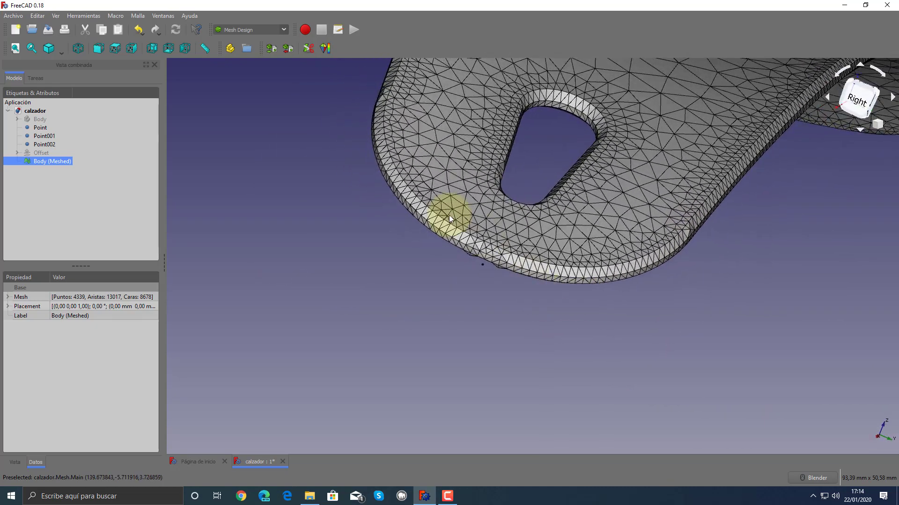
mouse_move(552, 245)
middle_mouse_down()
mouse_move(518, 221)
mouse_move(498, 184)
middle_mouse_up()
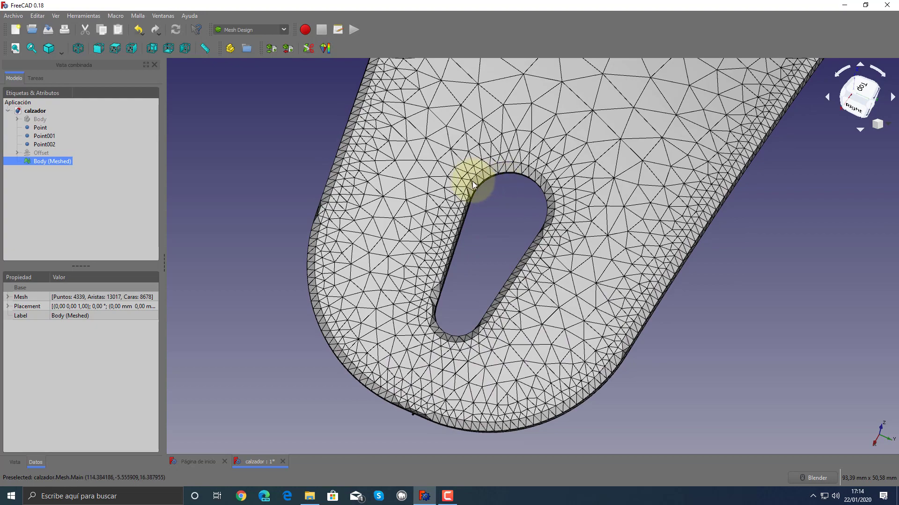
mouse_move(603, 358)
middle_mouse_down()
mouse_move(553, 351)
mouse_move(538, 366)
mouse_move(517, 333)
middle_mouse_up()
scroll(510, 331, "down", 3)
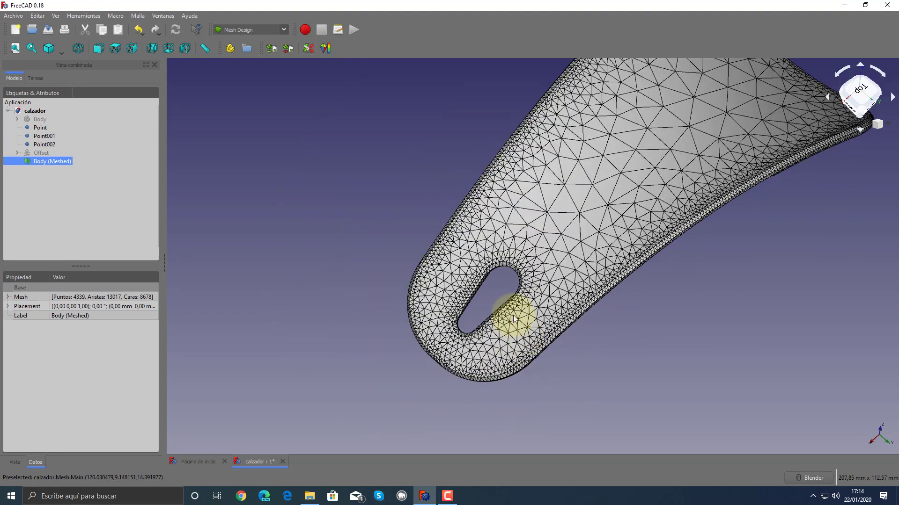
scroll(513, 319, "down", 2)
scroll(482, 257, "up", 2)
scroll(481, 257, "up", 1)
scroll(451, 271, "up", 1)
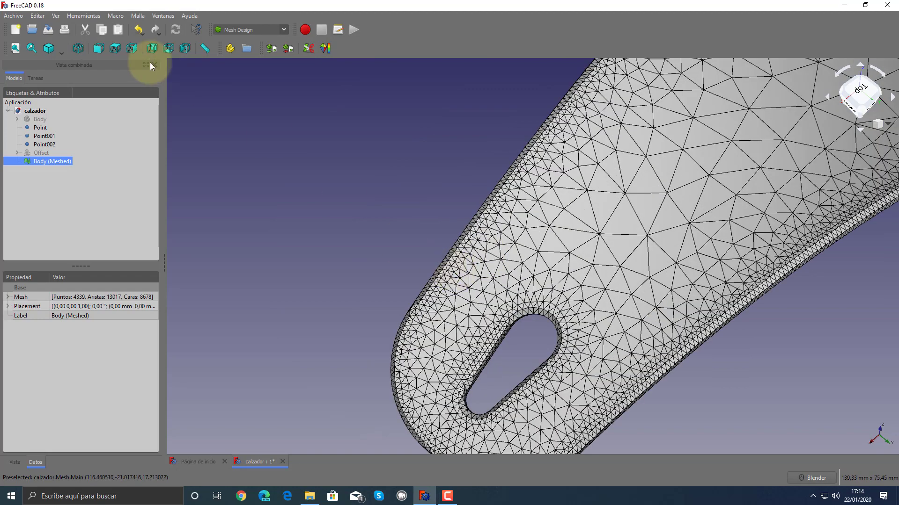
left_click(13, 15)
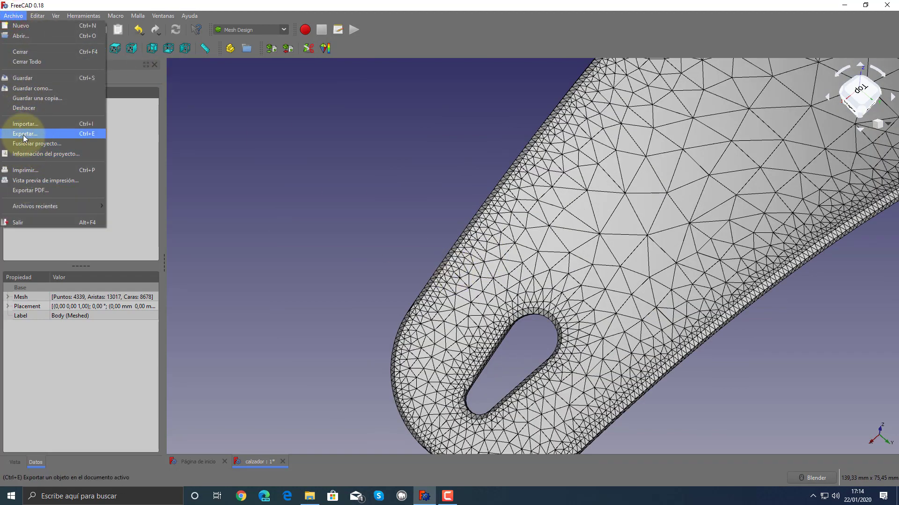
left_click(324, 215)
scroll(412, 294, "up", 1)
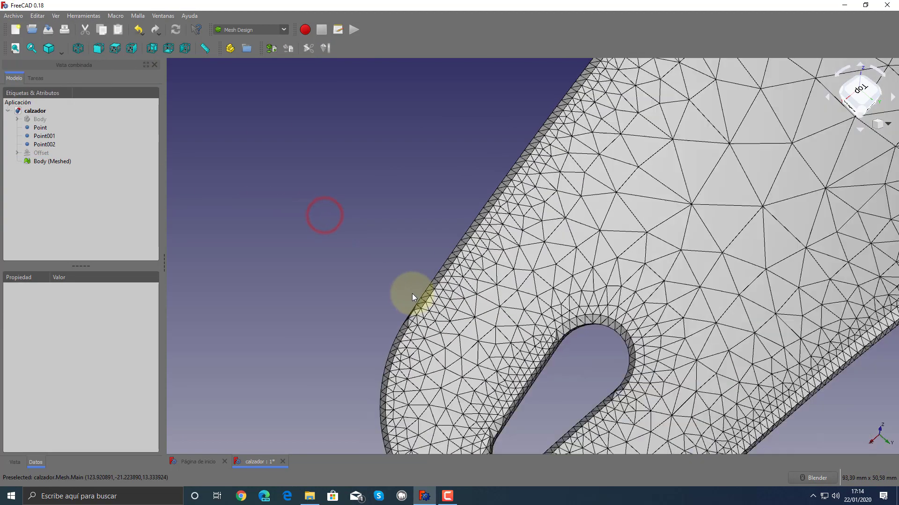
scroll(408, 290, "down", 5)
middle_click_drag(408, 290, 563, 299)
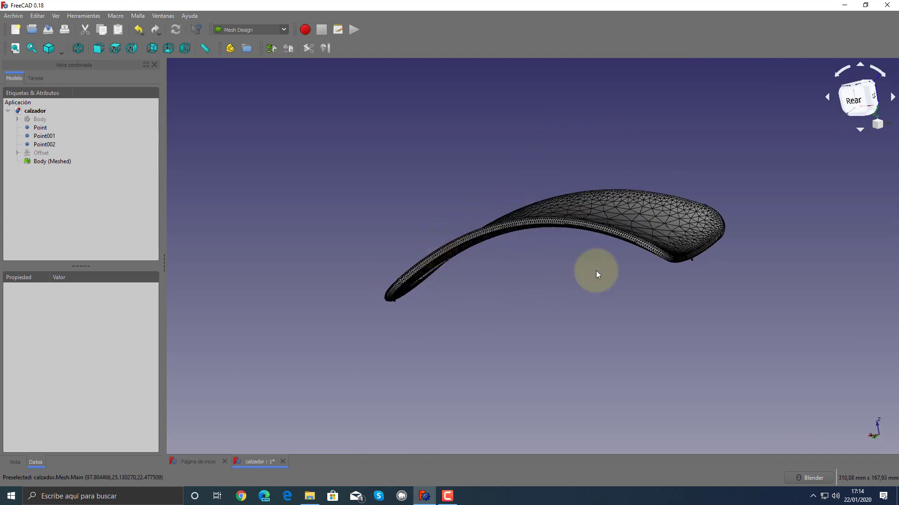
scroll(563, 299, "up", 2)
scroll(583, 305, "down", 1)
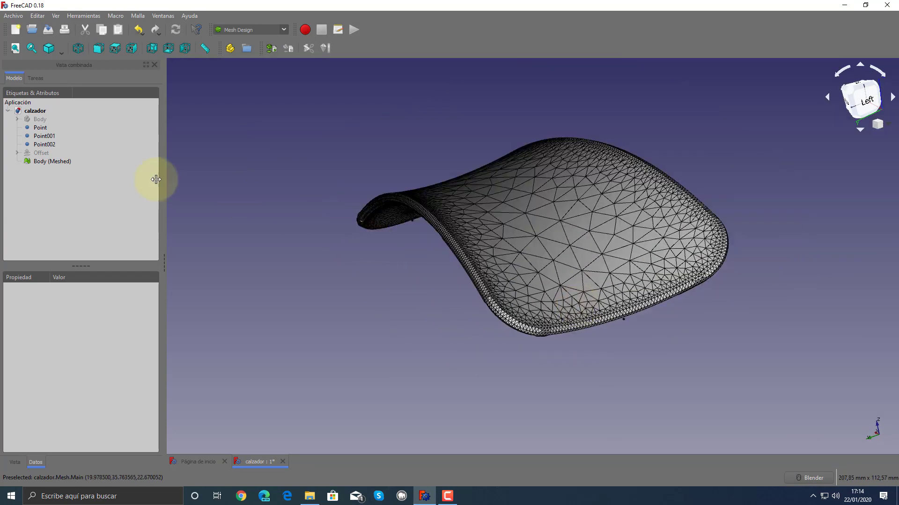
left_click(47, 162)
left_click(65, 203)
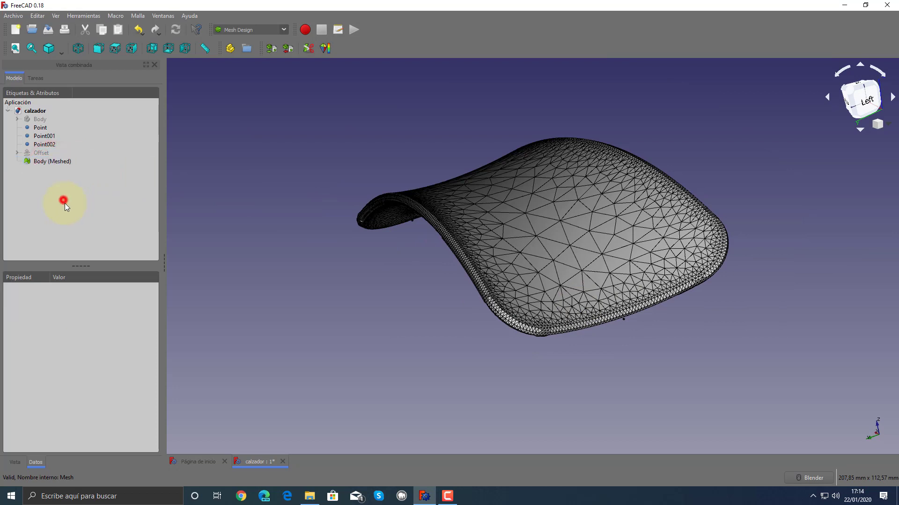
left_click(49, 160)
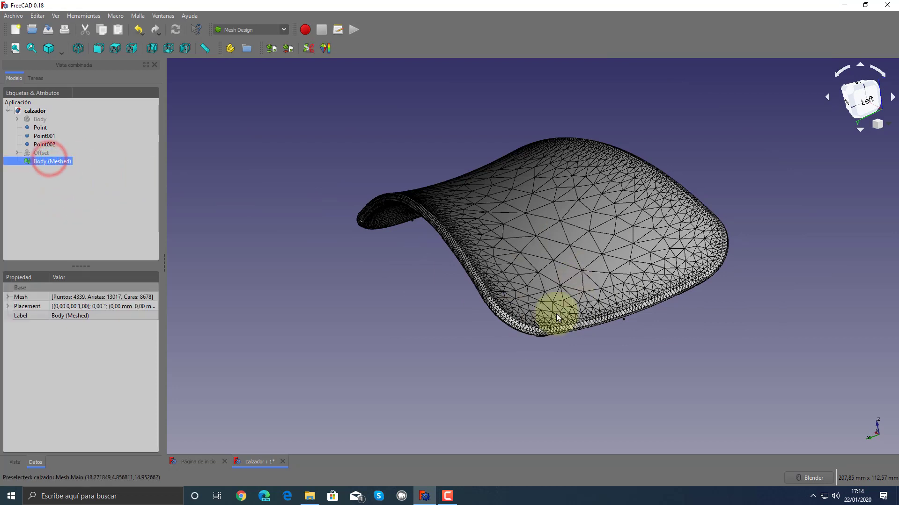
left_click(61, 53)
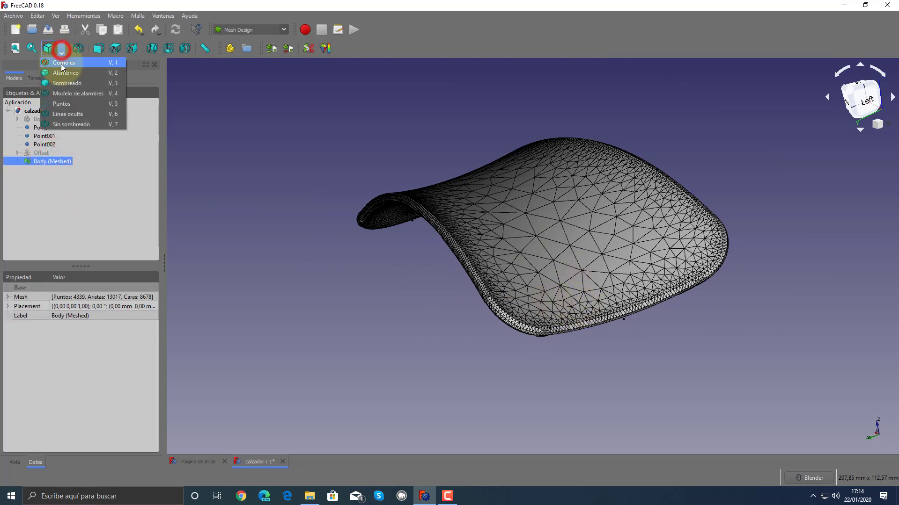
left_click(64, 83)
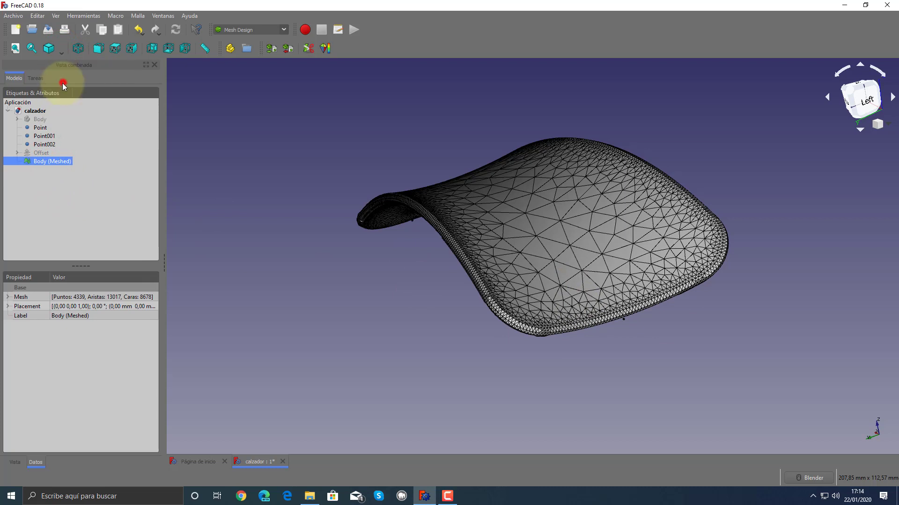
key("6")
scroll(440, 313, "up", 2)
scroll(425, 276, "up", 3)
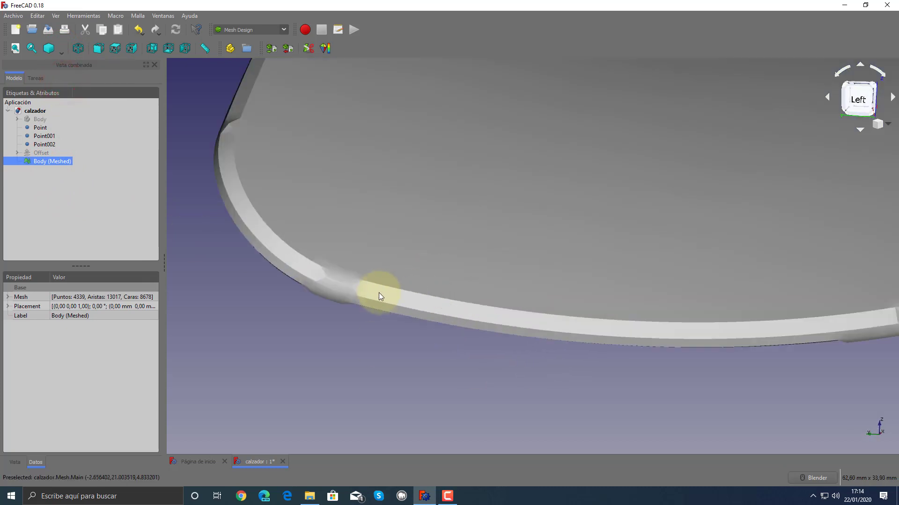
middle_click_drag(381, 297, 422, 321)
scroll(241, 221, "up", 3)
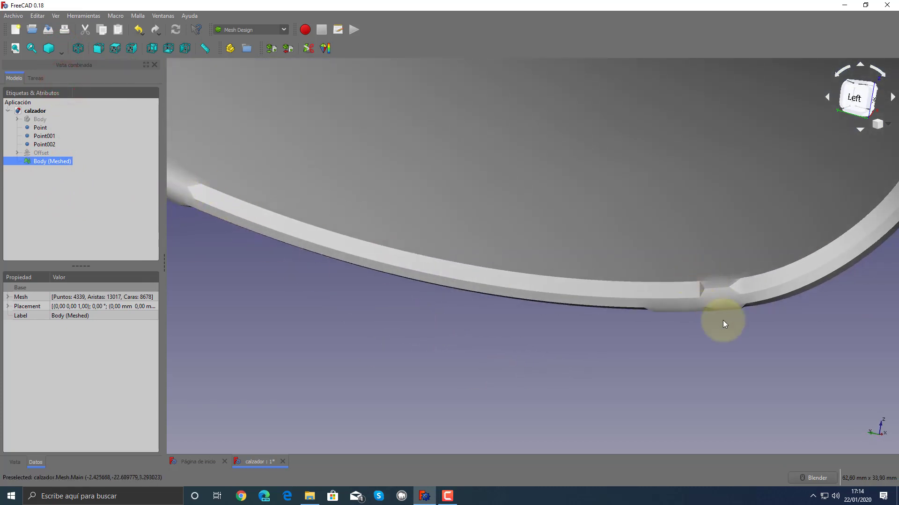
middle_click_drag(722, 320, 597, 287)
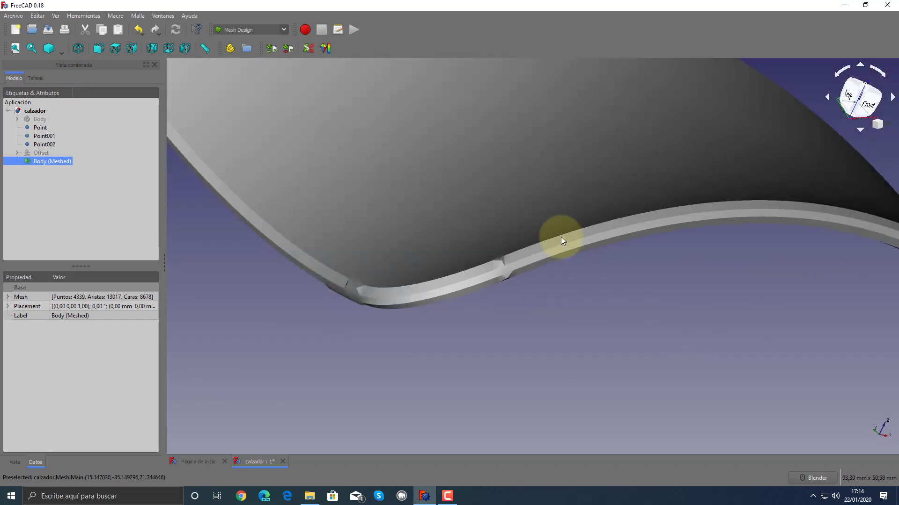
scroll(697, 321, "down", 3)
mouse_move(697, 322)
middle_mouse_down()
mouse_move(686, 320)
mouse_move(691, 359)
middle_mouse_up()
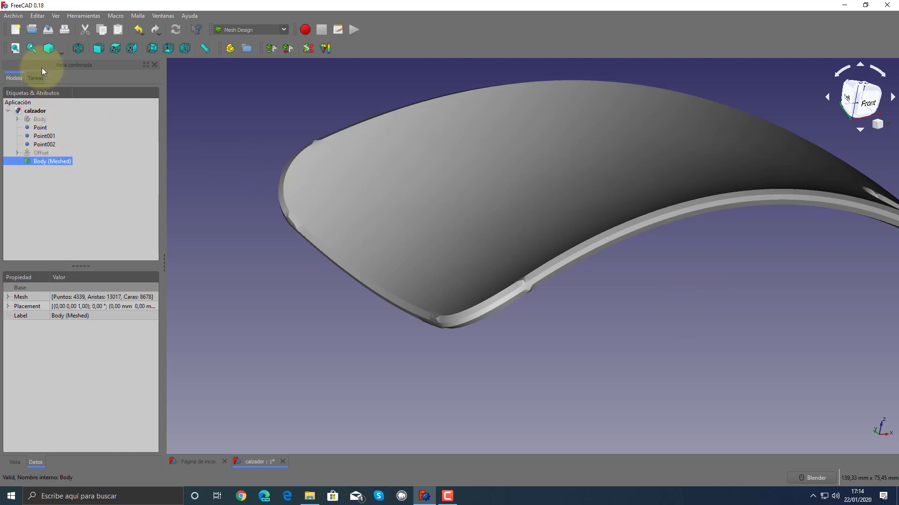
left_click(61, 52)
left_click(56, 73)
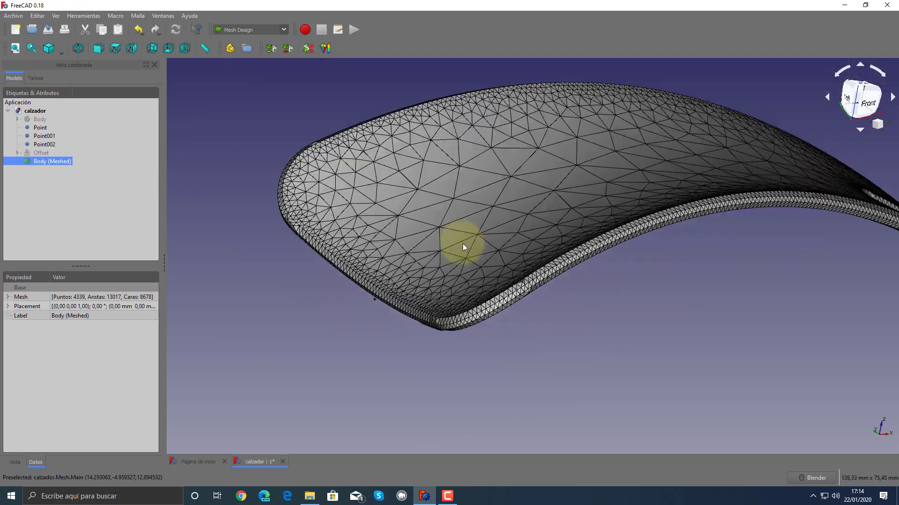
middle_click_drag(462, 243, 473, 197)
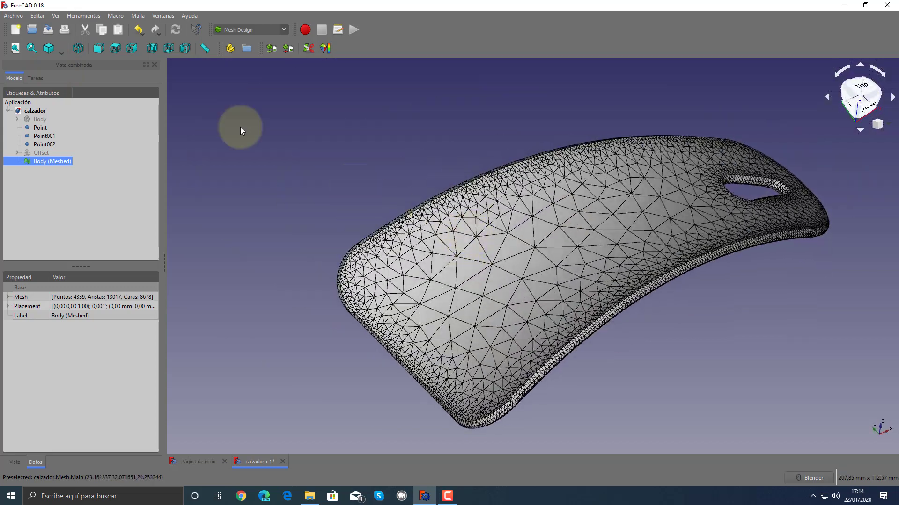
left_click(95, 18)
mouse_move(137, 15)
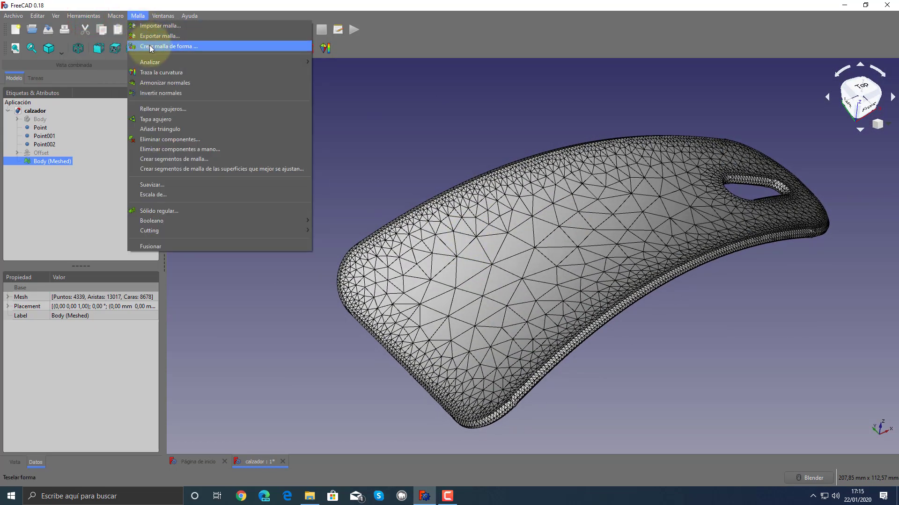
- Cancel the first meshing attempt, reselect the shoehorn Body, and reopen Crear malla de forma
left_click(150, 44)
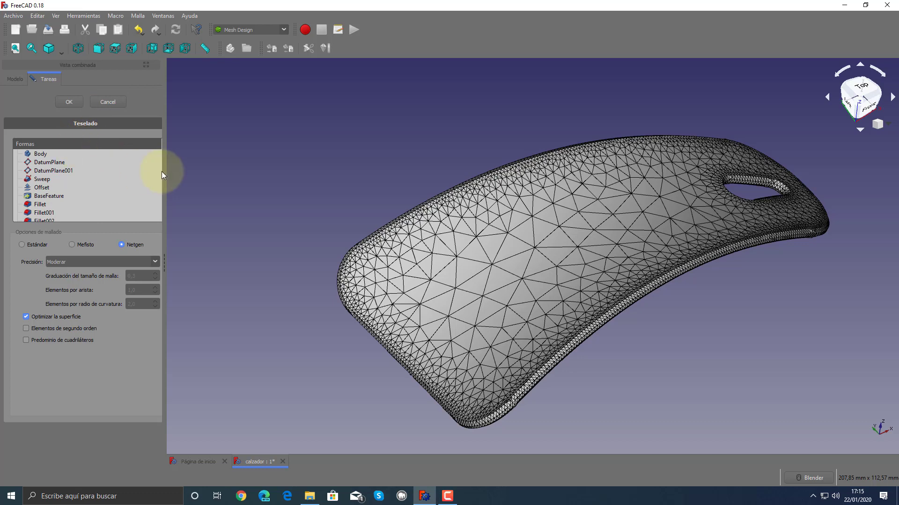
left_click_drag(164, 167, 208, 175)
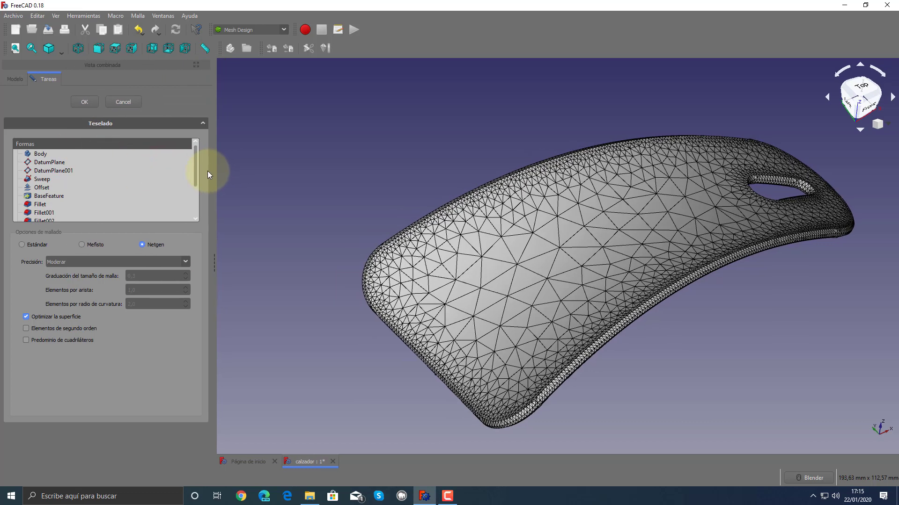
left_click(124, 101)
left_click(278, 176)
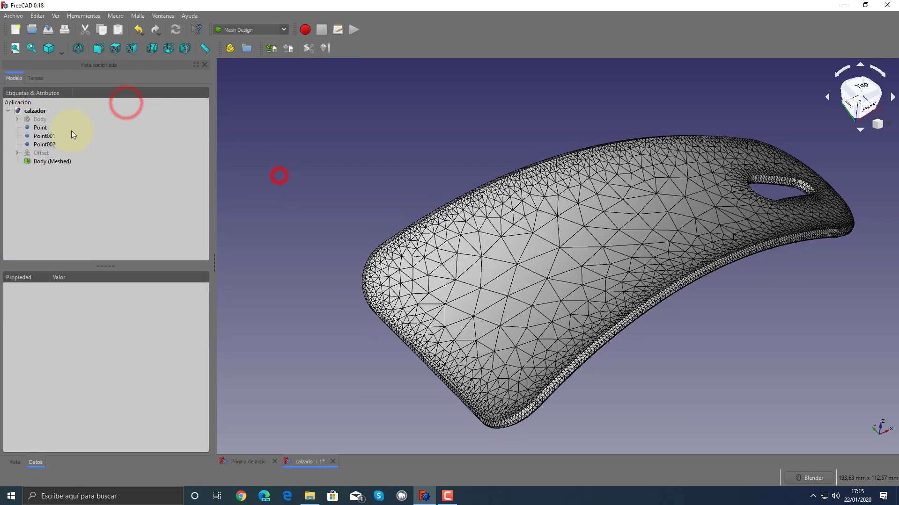
left_click(35, 119)
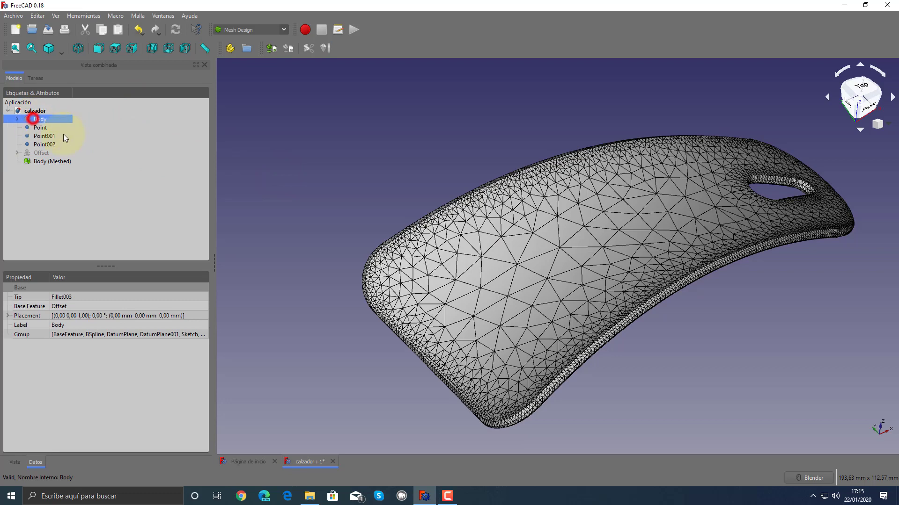
left_click(137, 16)
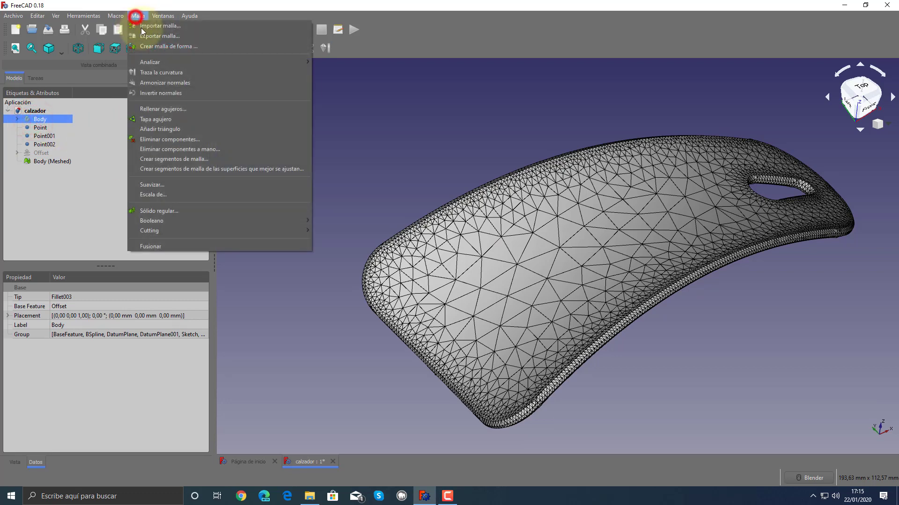
left_click(164, 46)
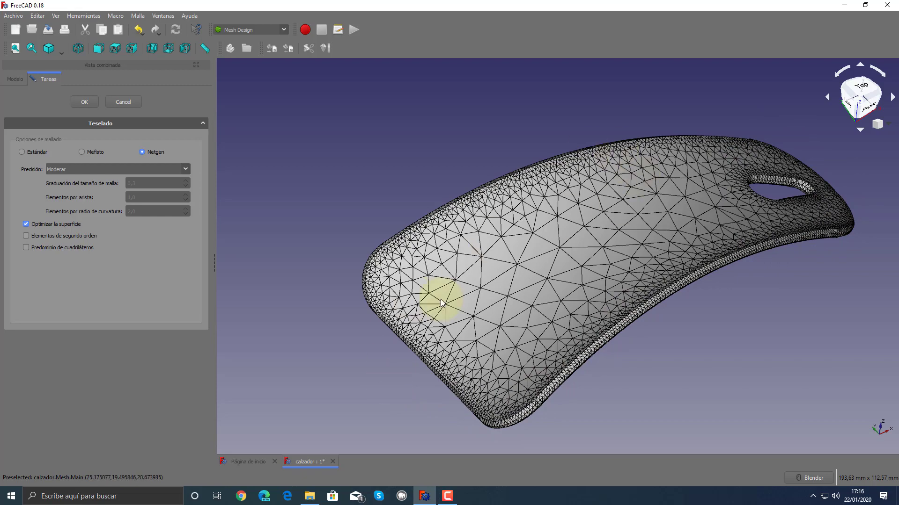
- Set the Netgen precision to Moderar and generate Body (Meshed)001
mouse_move(597, 255)
middle_mouse_down()
mouse_move(545, 201)
mouse_move(428, 241)
mouse_move(562, 295)
mouse_move(502, 265)
middle_mouse_up()
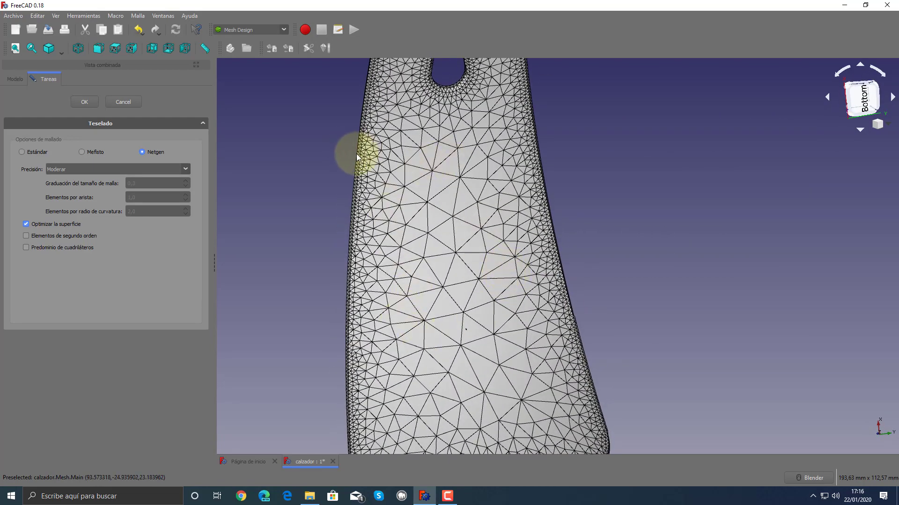
mouse_move(467, 174)
middle_mouse_down()
mouse_move(456, 217)
mouse_move(694, 240)
mouse_move(557, 265)
mouse_move(586, 257)
mouse_move(568, 271)
middle_mouse_up()
scroll(556, 264, "down", 3)
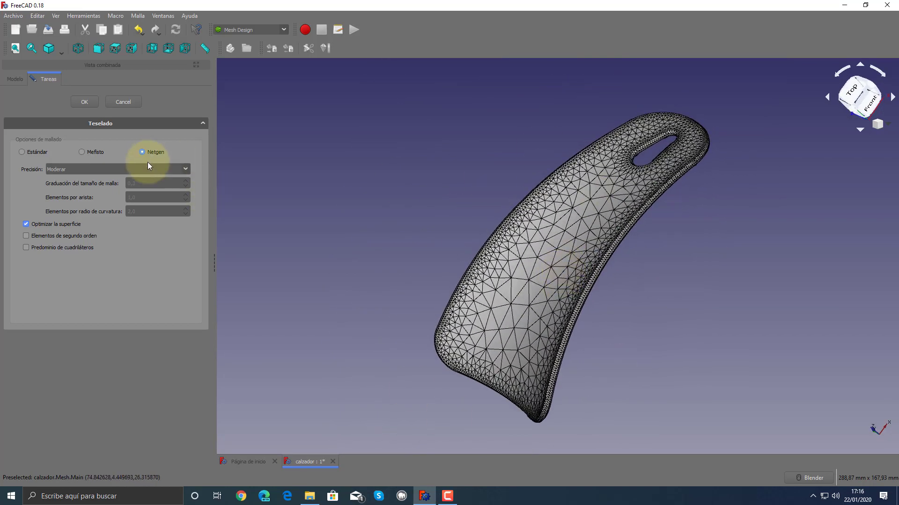
left_click(117, 167)
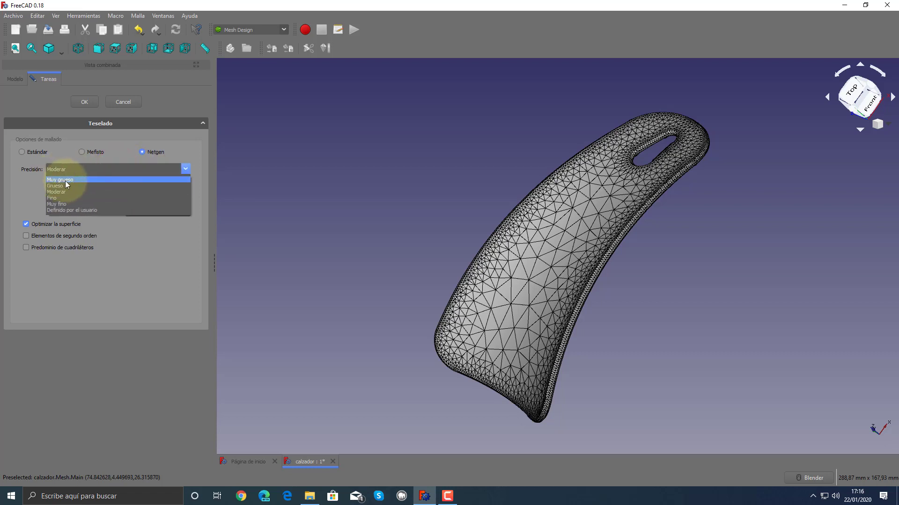
left_click(65, 180)
left_click(117, 170)
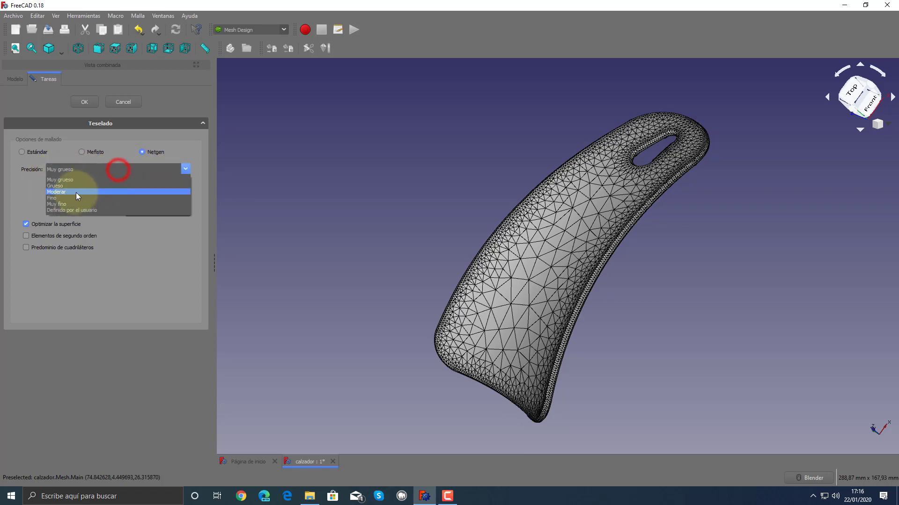
left_click(68, 193)
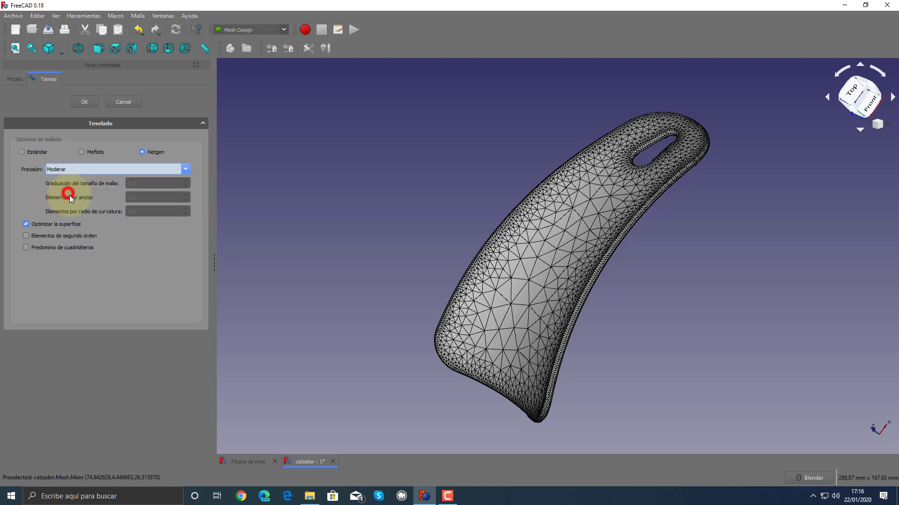
left_click(88, 102)
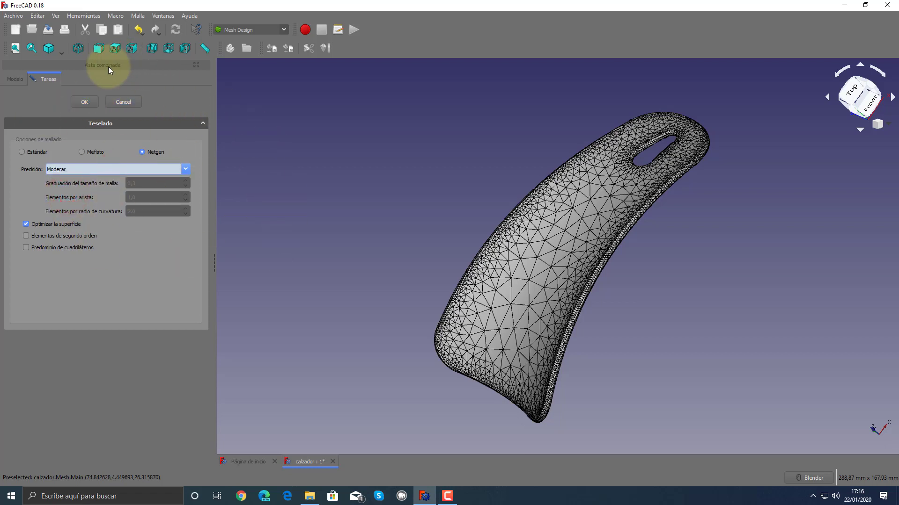
left_click(86, 97)
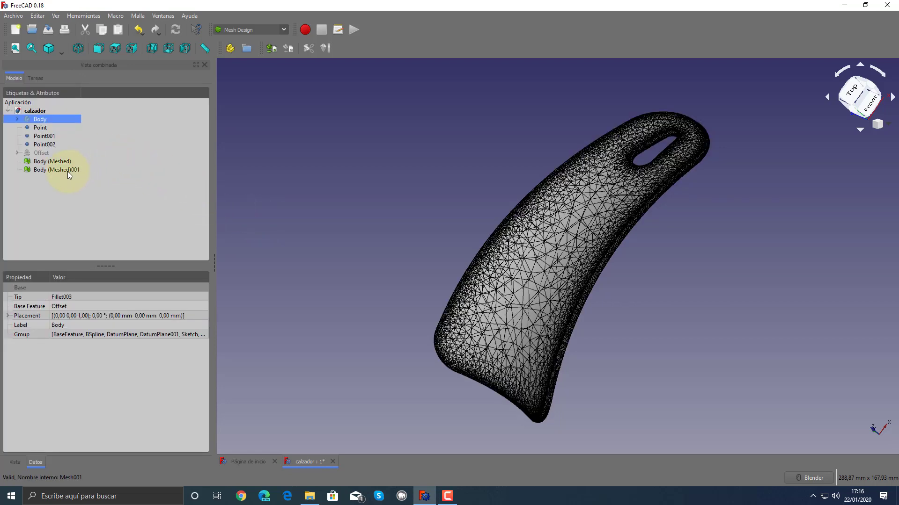
- Transform Body (Meshed)001 by -92 mm along the green axis, beside the coarse mesh
left_click(51, 170)
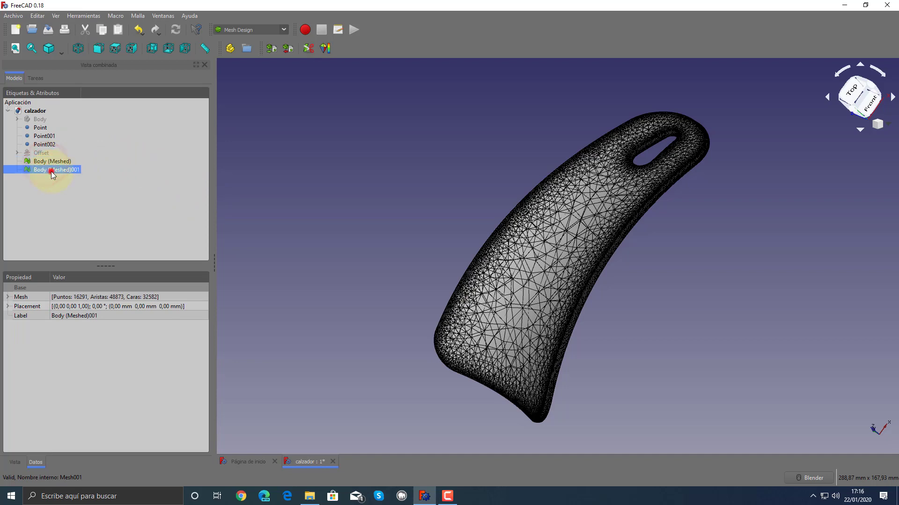
right_click(57, 169)
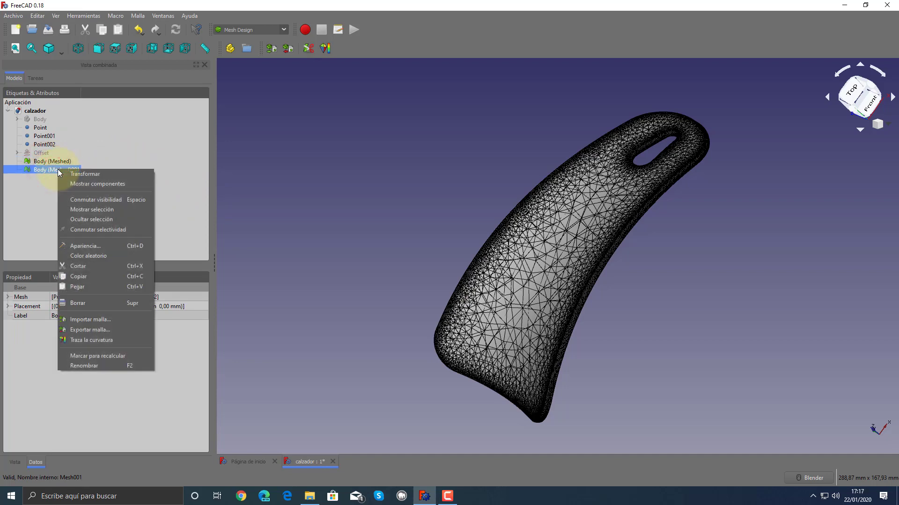
left_click(63, 174)
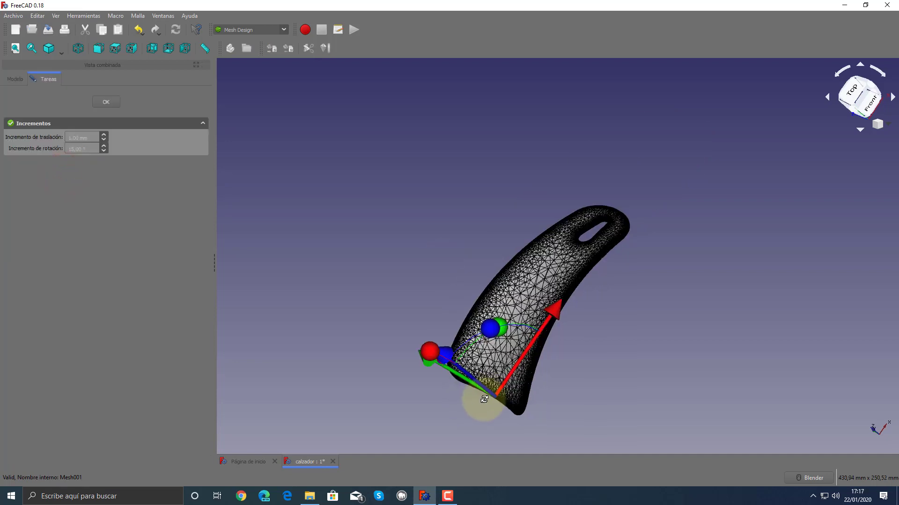
middle_click_drag(458, 360, 531, 387)
left_click_drag(466, 397, 592, 395)
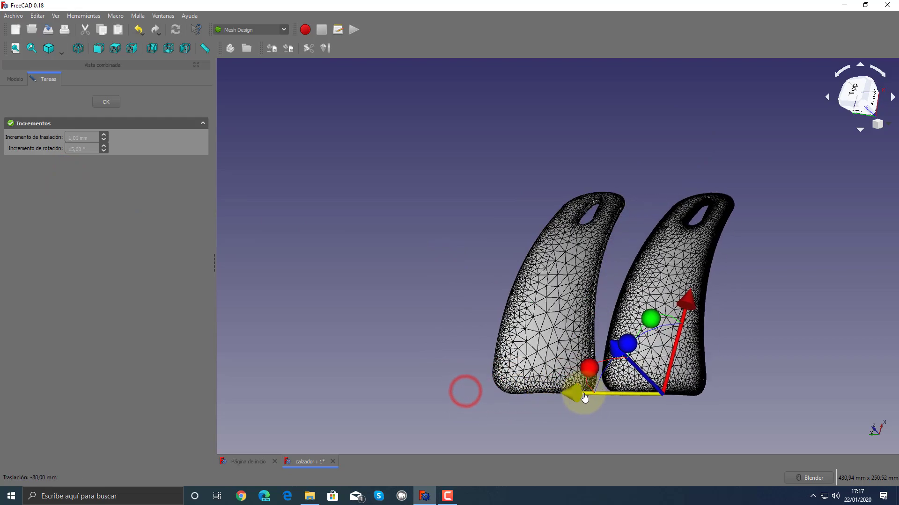
left_click(106, 102)
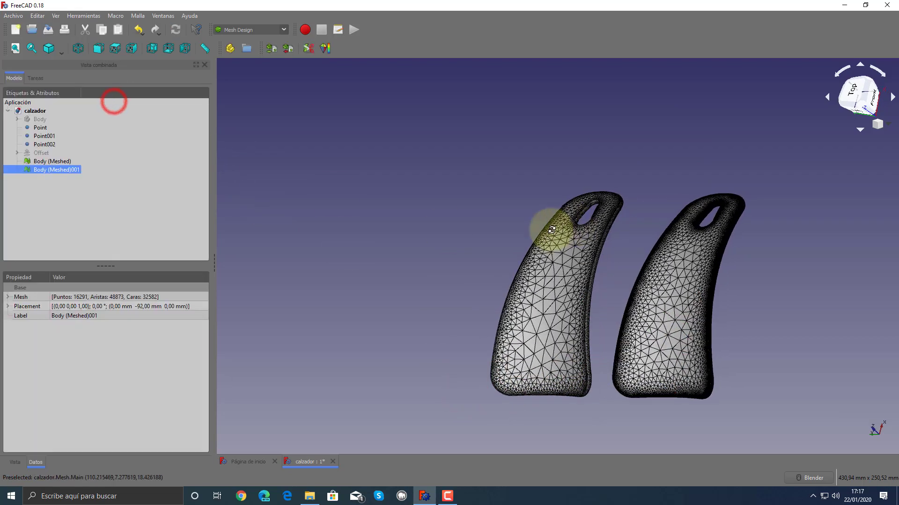
- Reframe the view and switch to the standard isometric view of both meshes
mouse_move(548, 224)
middle_mouse_down()
mouse_move(551, 271)
mouse_move(611, 250)
middle_mouse_up()
scroll(633, 297, "up", 2)
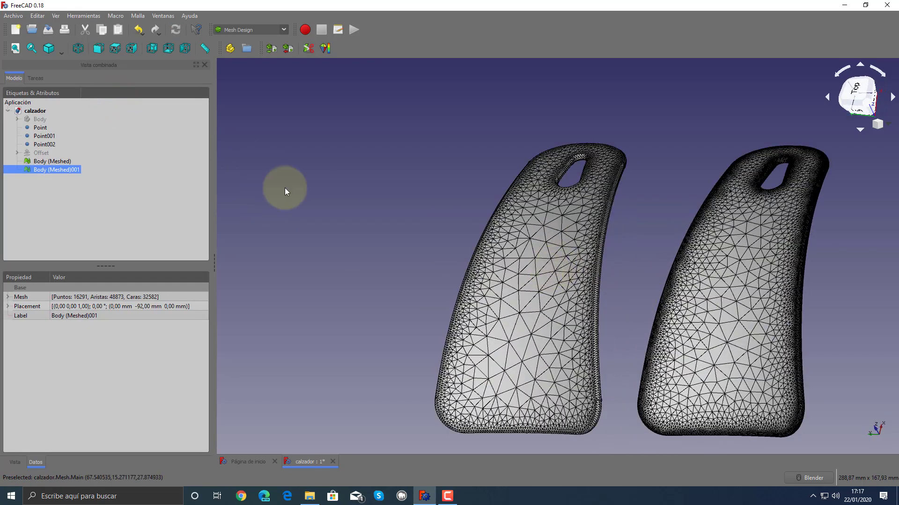
left_click(78, 48)
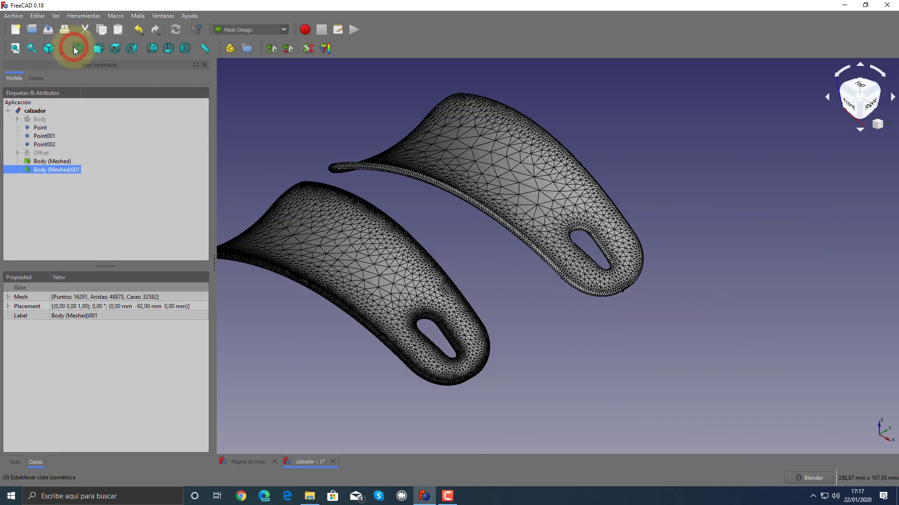
- Recentre both meshes and set the draw style to Sombreado (shaded, no edges)
mouse_move(401, 246)
middle_mouse_down()
mouse_move(463, 262)
mouse_move(387, 160)
mouse_move(437, 136)
mouse_move(311, 181)
mouse_move(403, 204)
middle_mouse_up()
mouse_move(582, 175)
middle_mouse_down("shift")
mouse_move(411, 200)
mouse_move(512, 197)
mouse_move(516, 300)
middle_mouse_up("shift")
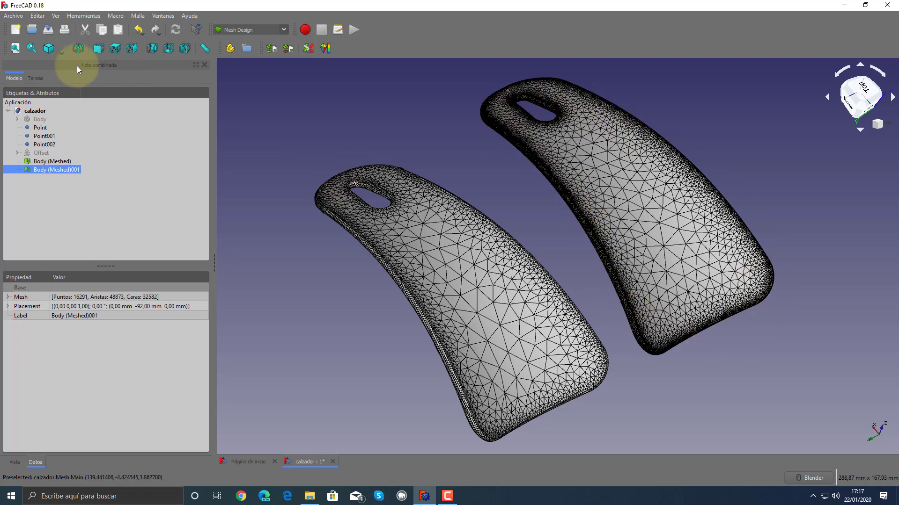
left_click(59, 51)
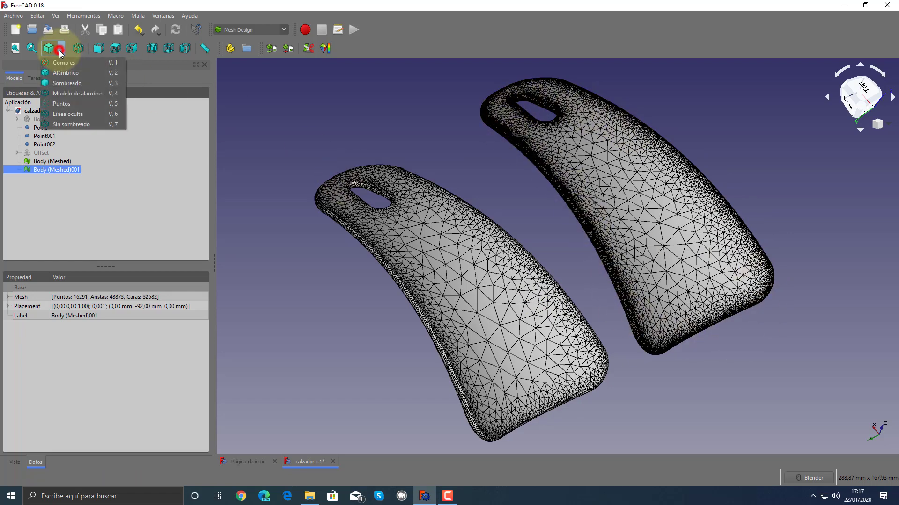
left_click(65, 83)
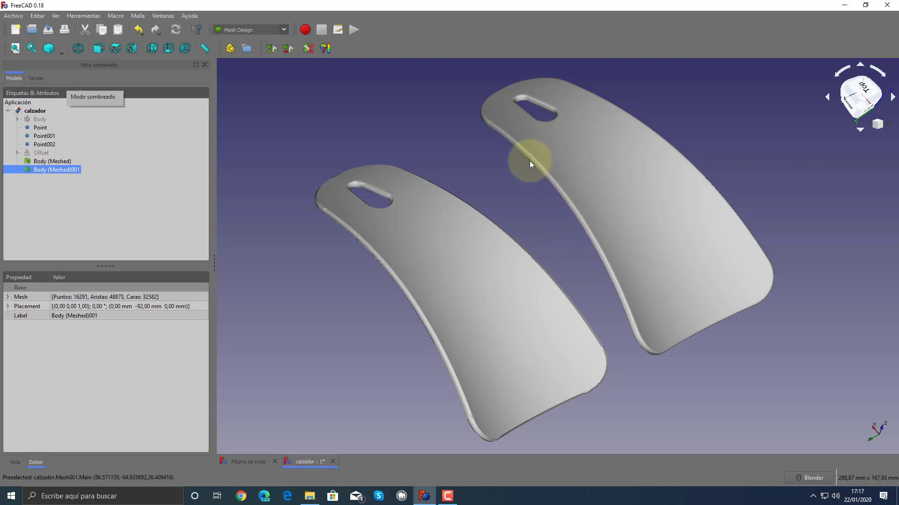
- Orbit and zoom to compare the shaded edge smoothness of the two meshes
mouse_move(739, 303)
middle_mouse_down()
mouse_move(545, 295)
mouse_move(588, 318)
middle_mouse_up()
scroll(586, 314, "up", 2)
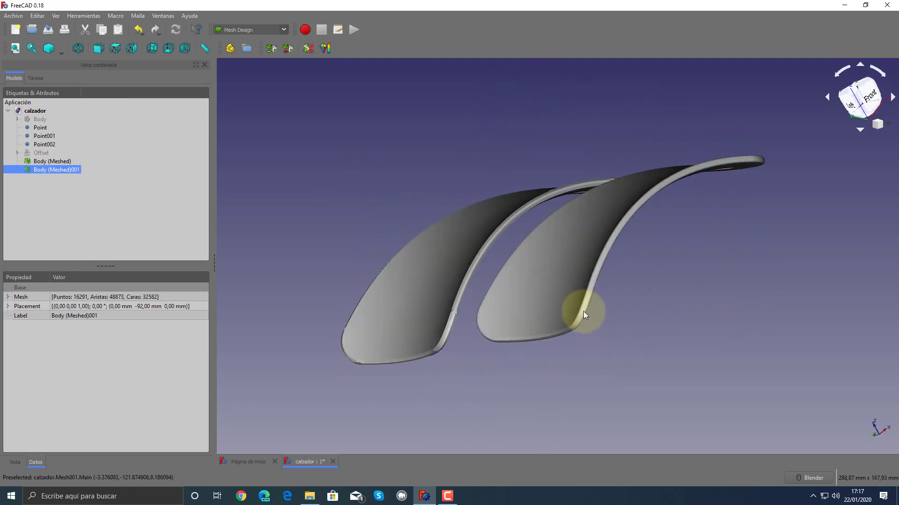
scroll(583, 311, "up", 4)
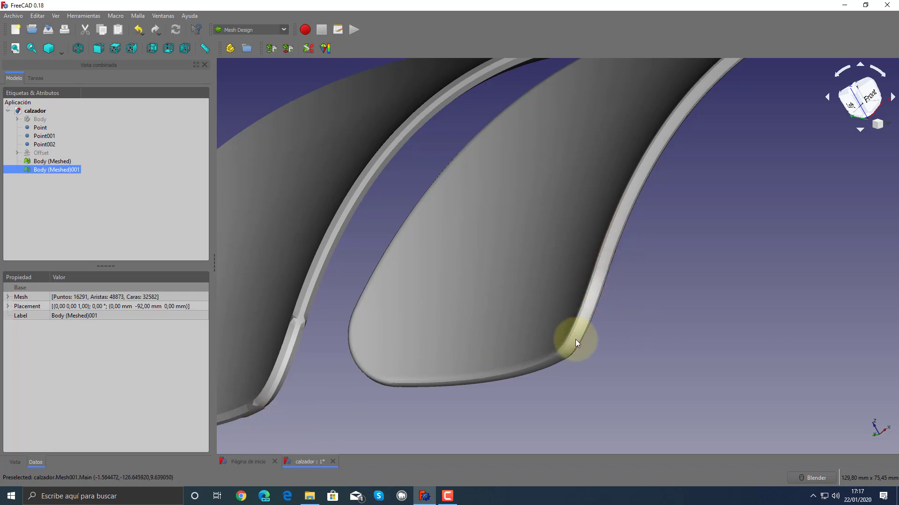
mouse_move(517, 370)
middle_mouse_down()
mouse_move(568, 280)
mouse_move(630, 260)
mouse_move(752, 245)
mouse_move(548, 201)
mouse_move(588, 265)
mouse_move(576, 273)
mouse_move(475, 195)
mouse_move(457, 217)
middle_mouse_up()
scroll(609, 254, "down", 3)
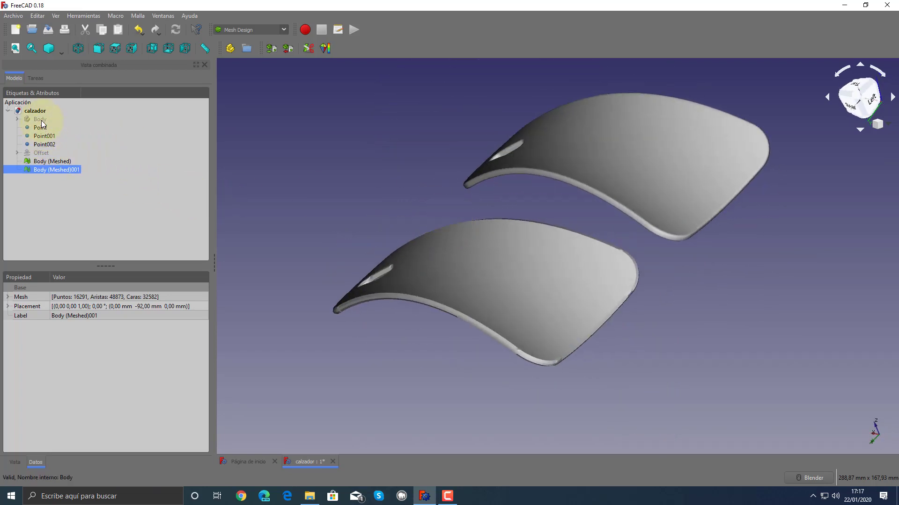
- Switch the meshes to wireframe (Alámbrico) and view them from the top
left_click(485, 258)
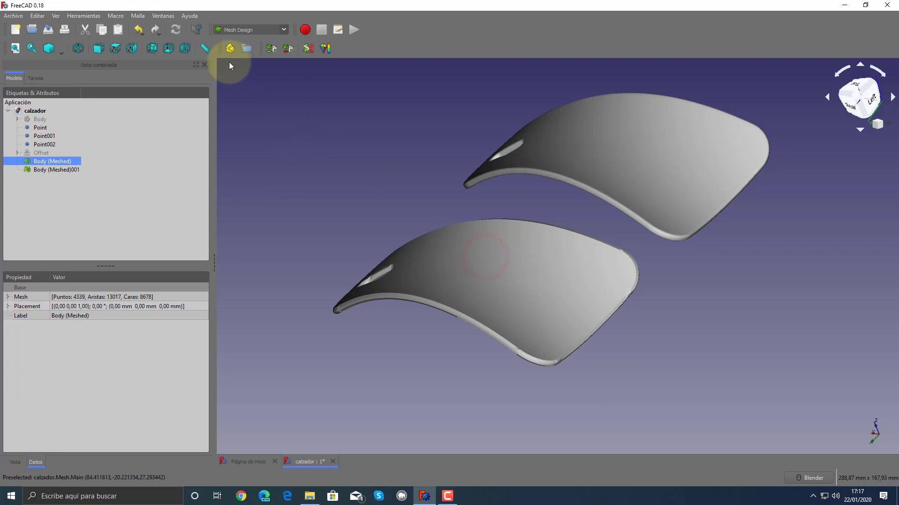
left_click(60, 48)
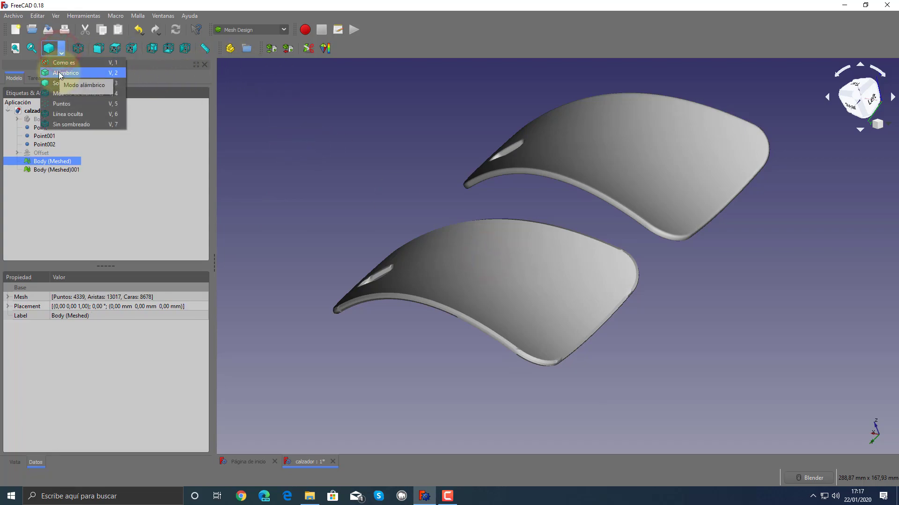
left_click(58, 71)
middle_click_drag(462, 158, 495, 203)
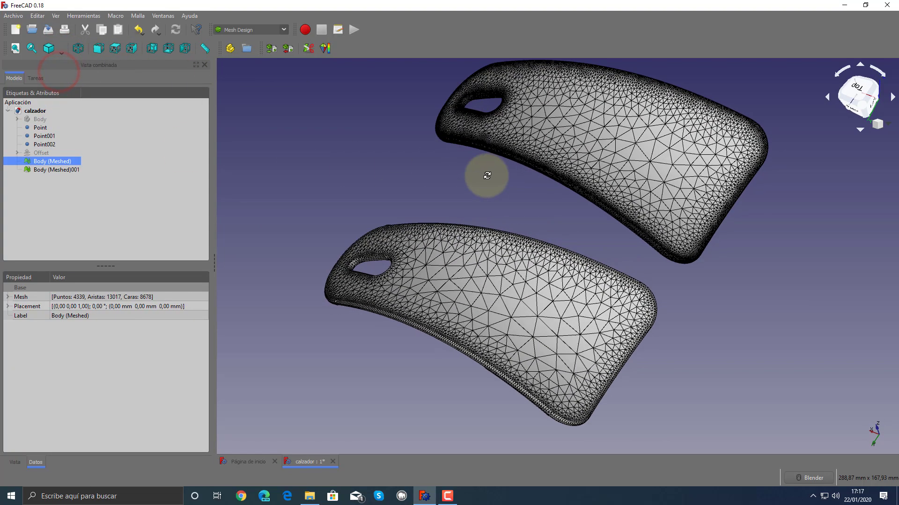
scroll(495, 203, "down", 2)
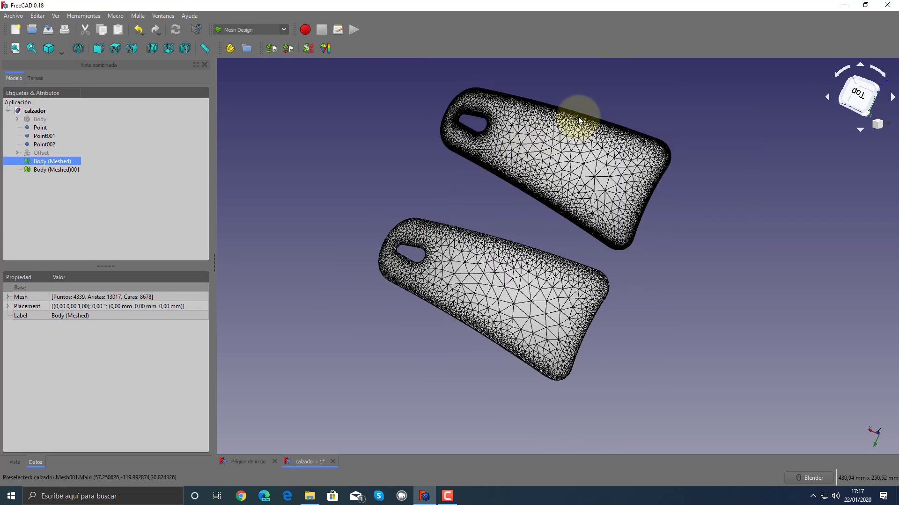
scroll(572, 136, "up", 2)
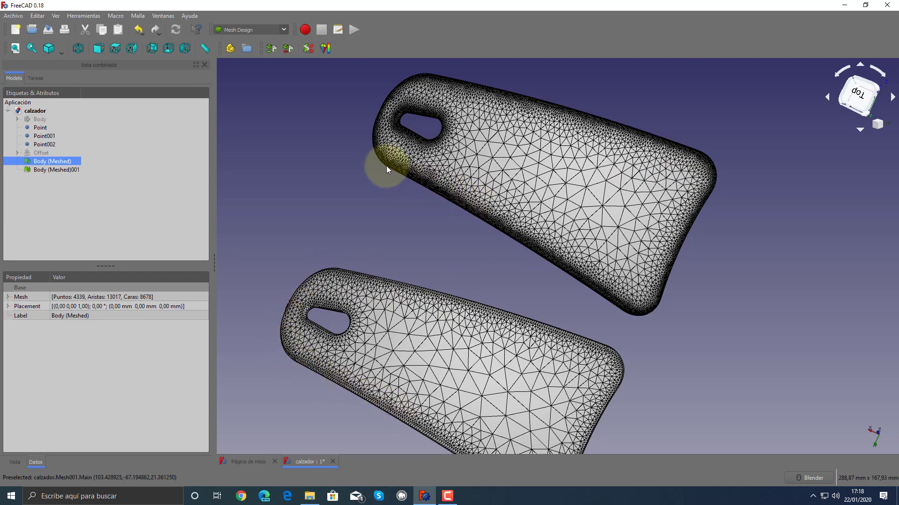
- Zoom in and out to compare triangulation density, then select the original Body
scroll(606, 302, "up", 3)
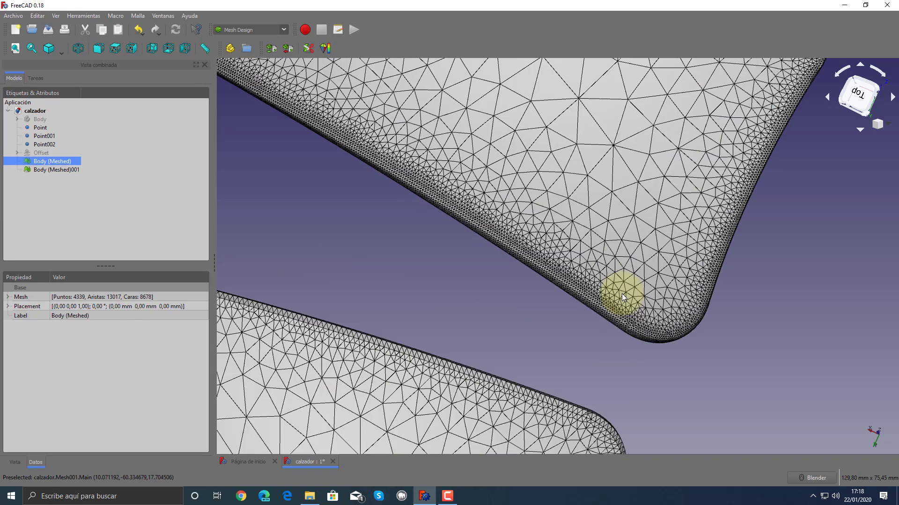
scroll(622, 295, "up", 2)
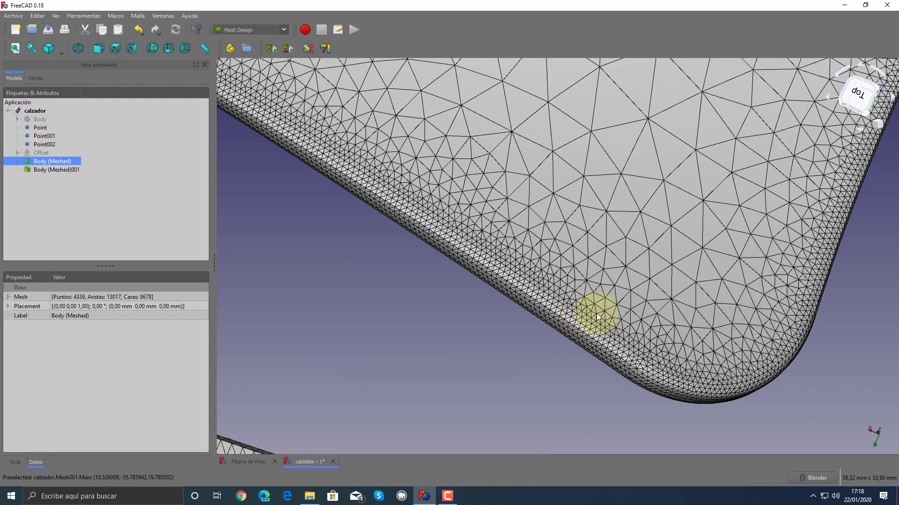
scroll(543, 346, "down", 3)
scroll(542, 346, "down", 2)
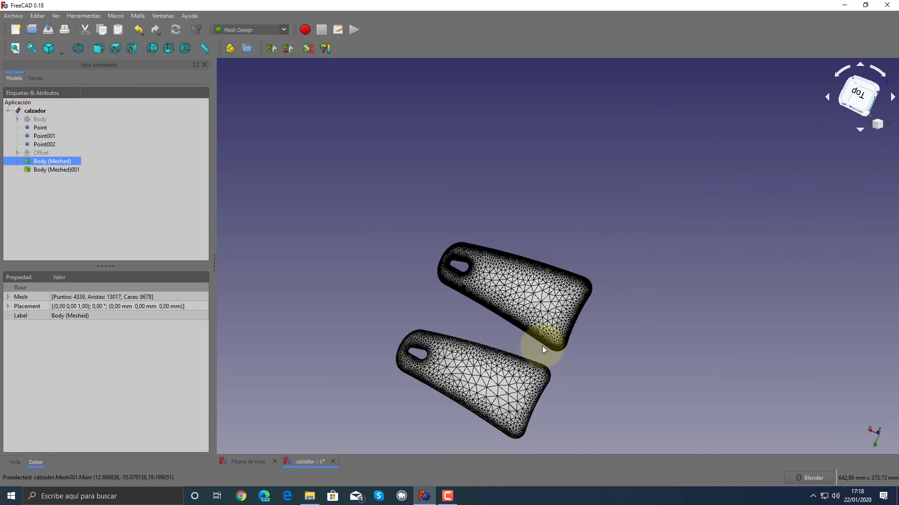
scroll(486, 390, "up", 1)
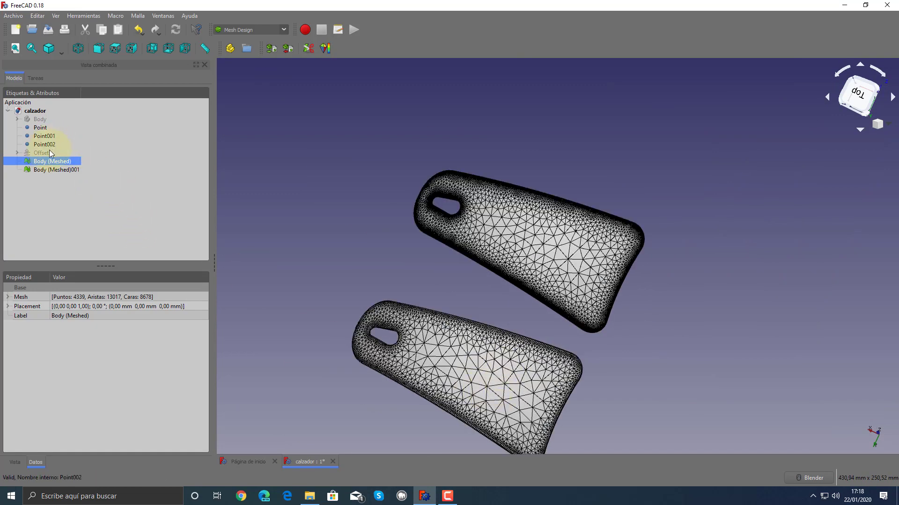
left_click(40, 120)
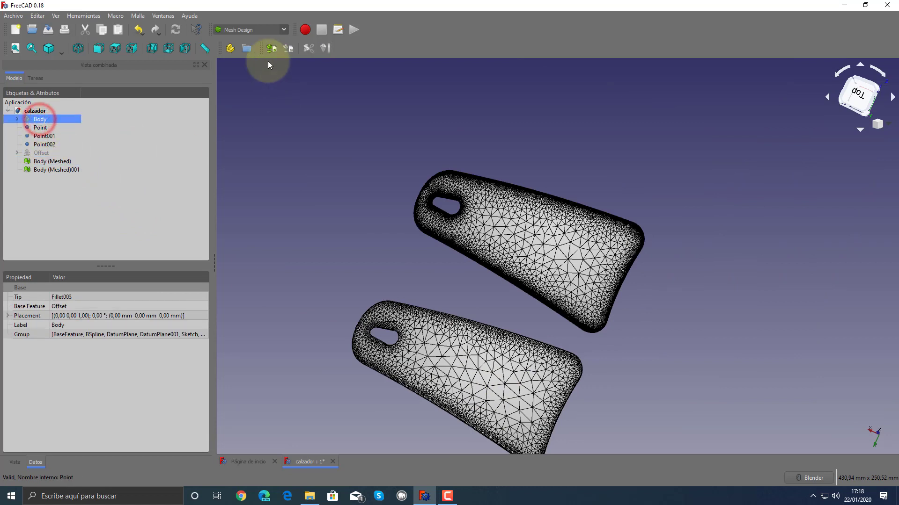
- Start a Netgen shape mesh and review the user-defined grading and per-edge values
left_click(137, 16)
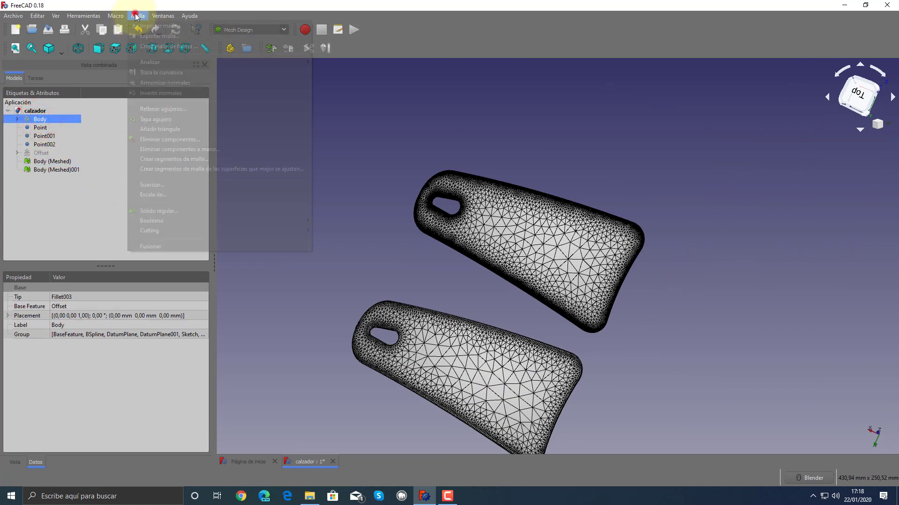
left_click(172, 46)
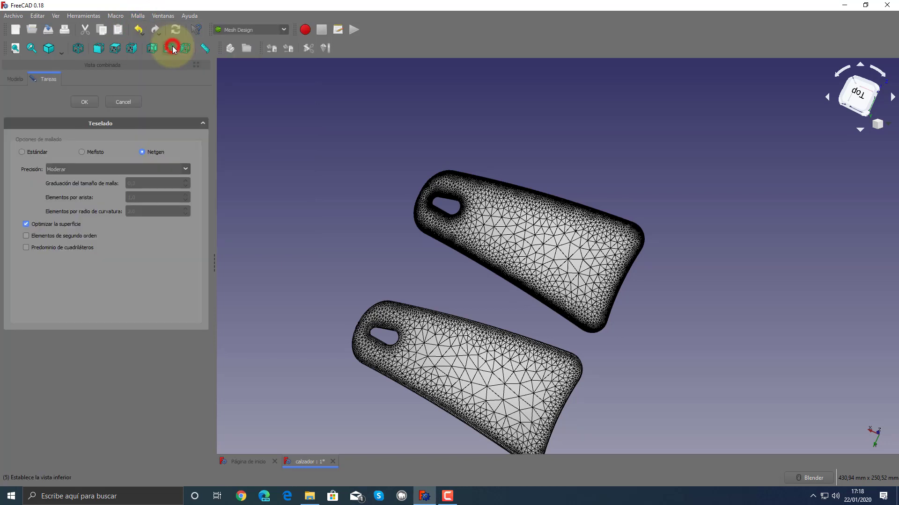
left_click(105, 169)
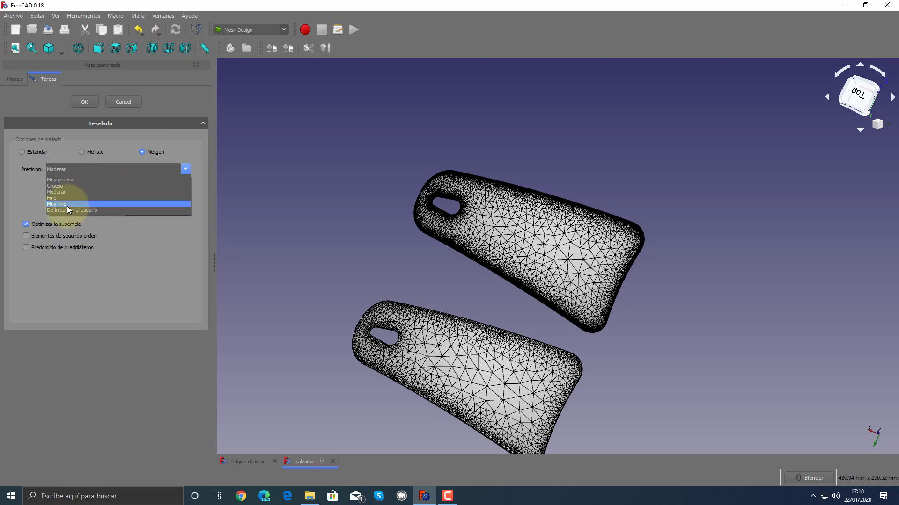
left_click(77, 210)
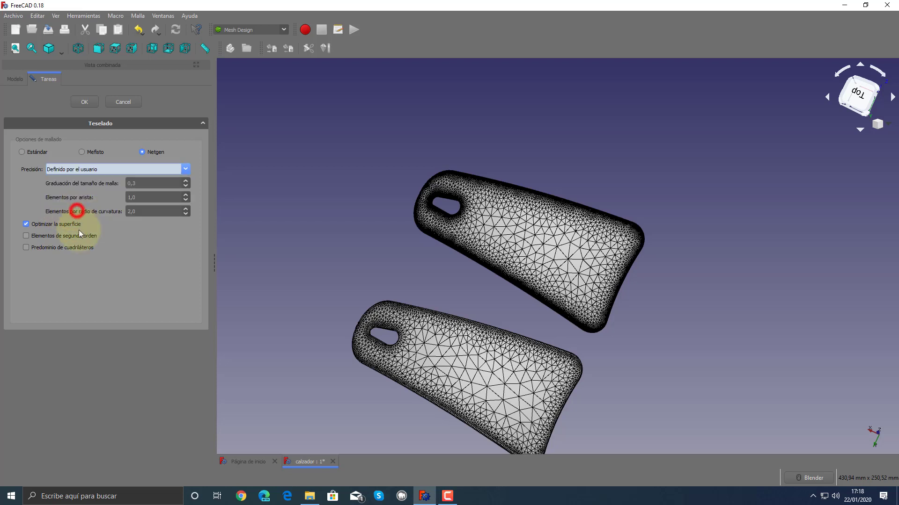
left_click(142, 183)
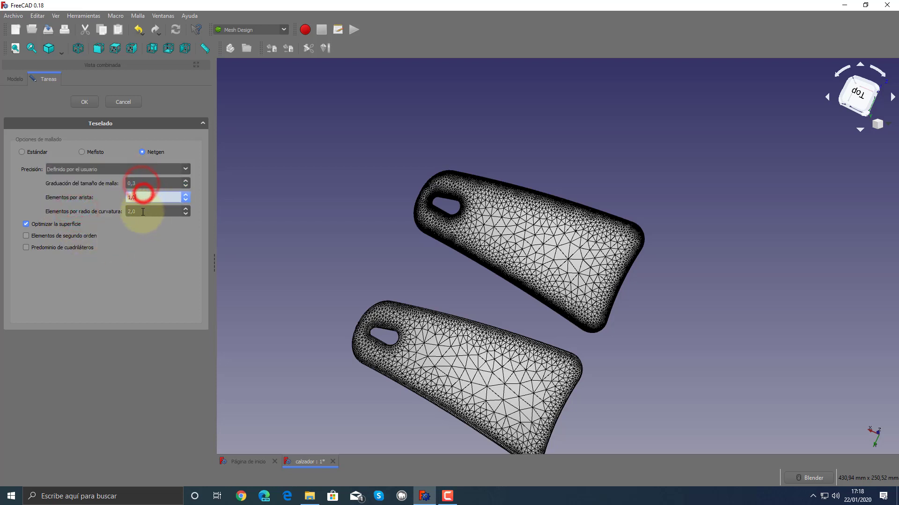
left_click(142, 212)
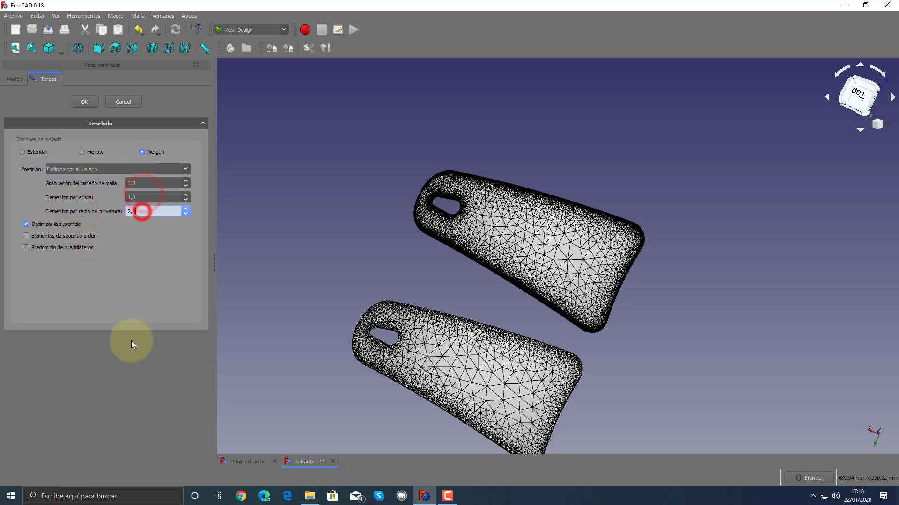
left_click(140, 183)
left_click(142, 211)
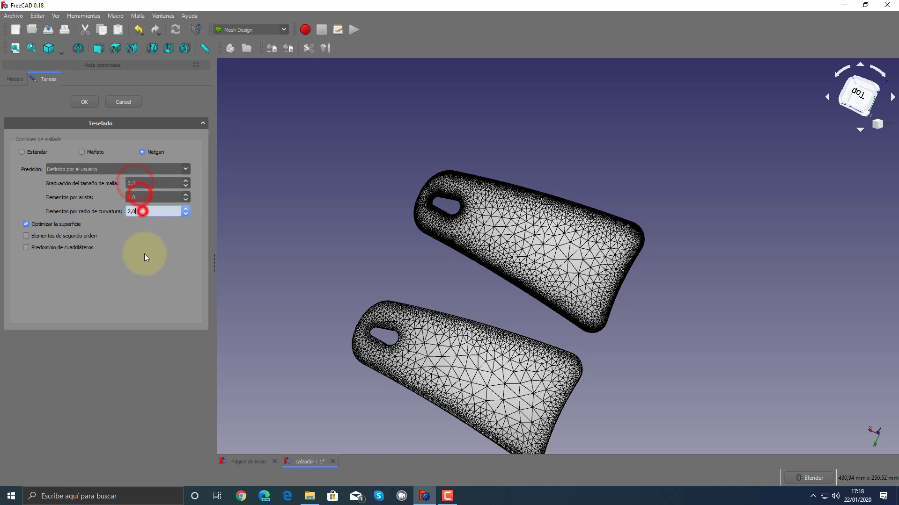
- Set the Netgen mesh precision to Fino
left_click(186, 170)
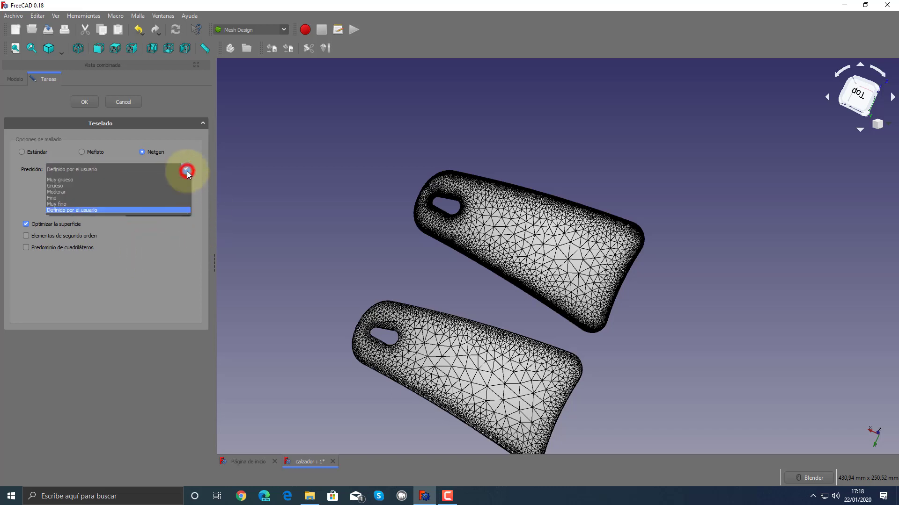
left_click(108, 199)
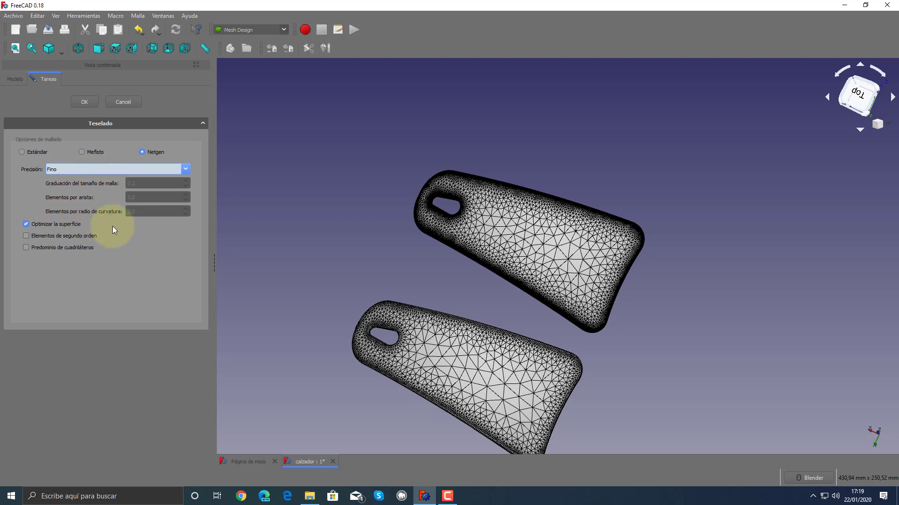
left_click(186, 170)
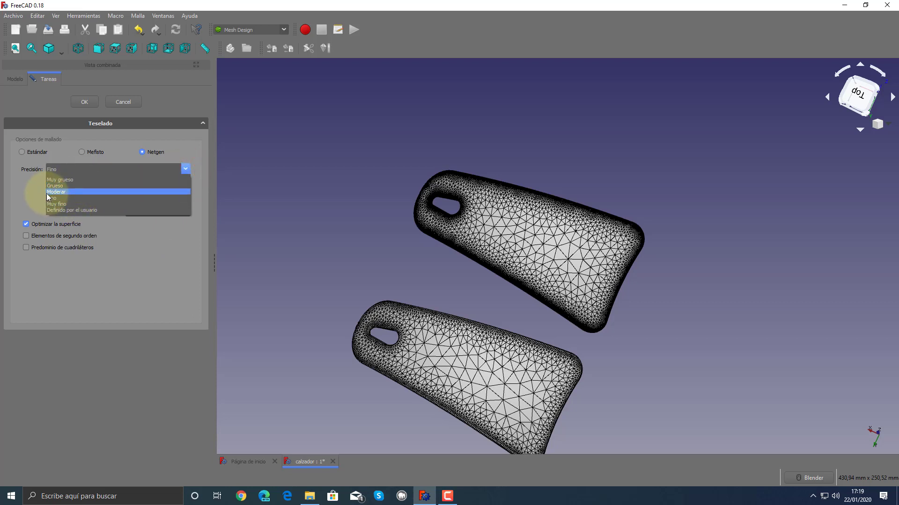
left_click(74, 199)
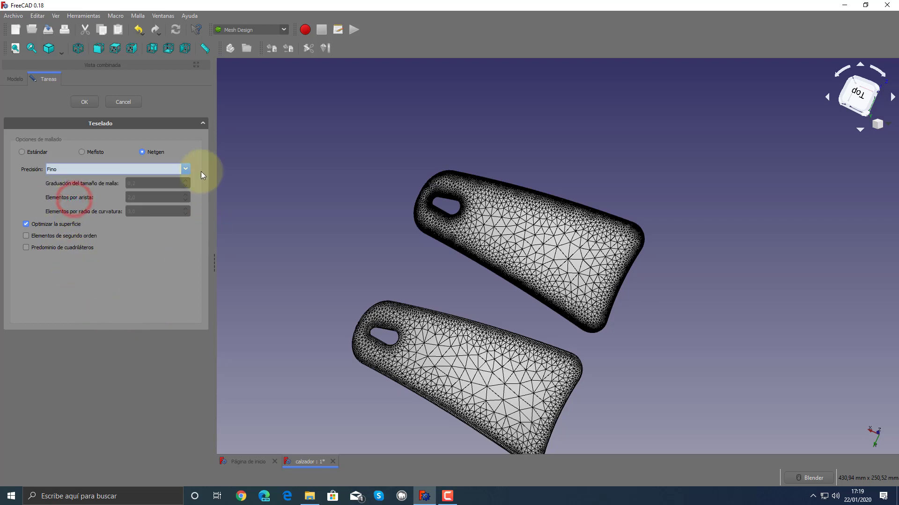
- Generate the Fino Netgen mesh and select the resulting Body (Meshed)002
left_click(85, 102)
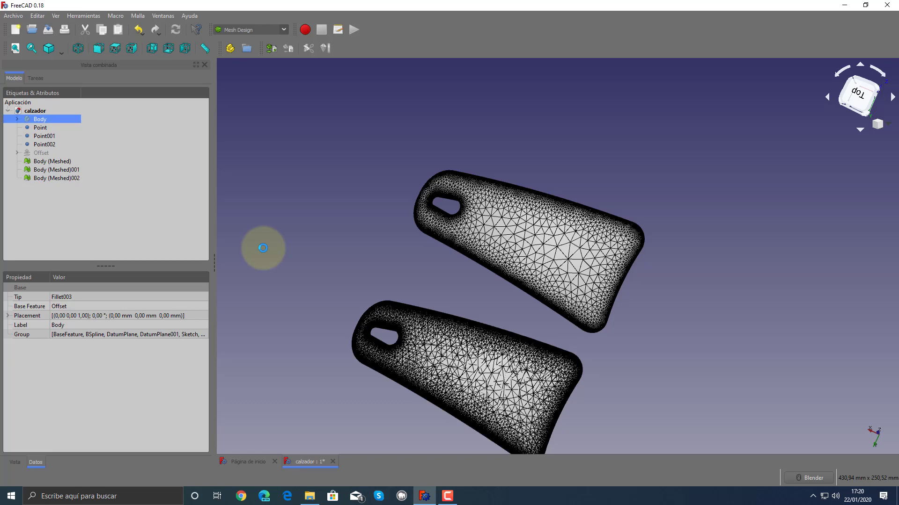
left_click(59, 178)
- Transform Body (Meshed)002 by -198 mm so the three meshes line up side by side
right_click(60, 178)
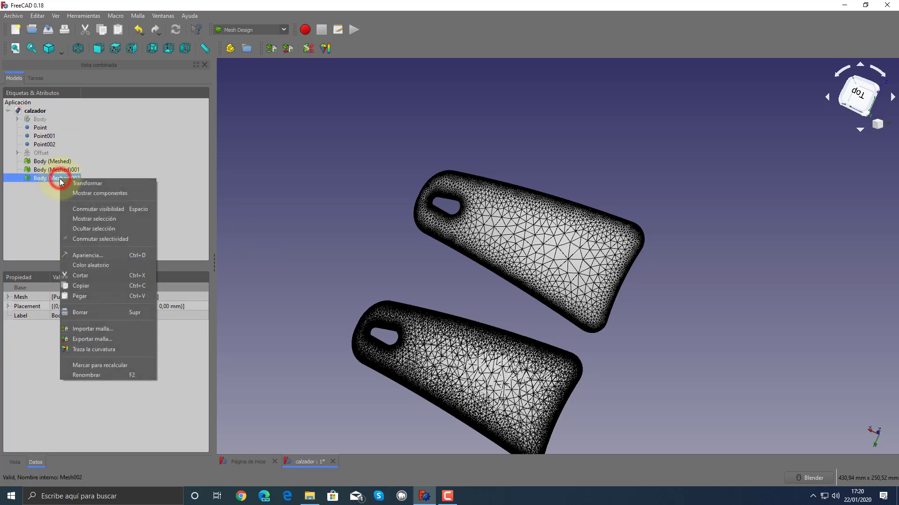
left_click(70, 183)
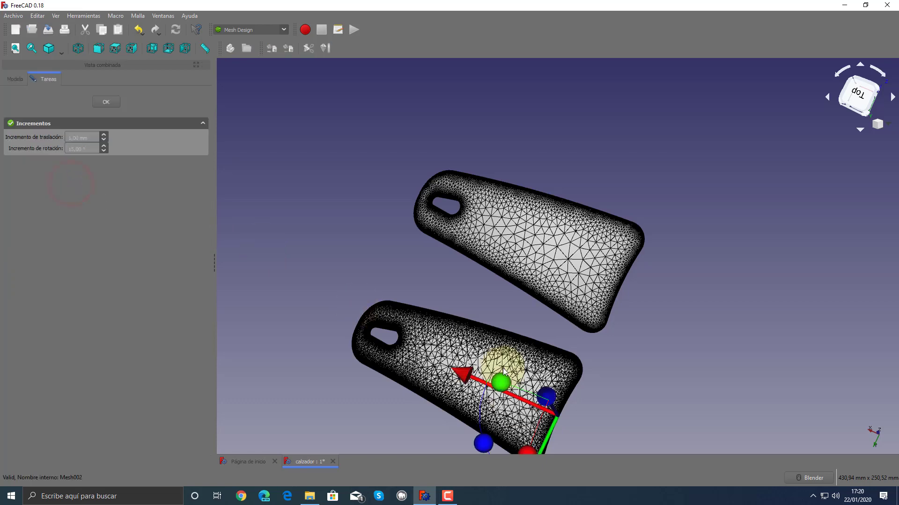
middle_click_drag(503, 371, 459, 300)
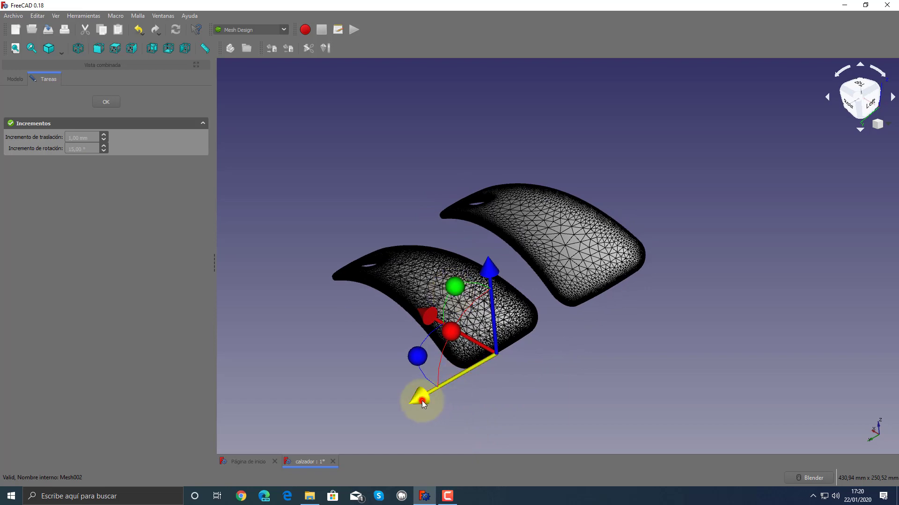
left_click_drag(422, 400, 567, 266)
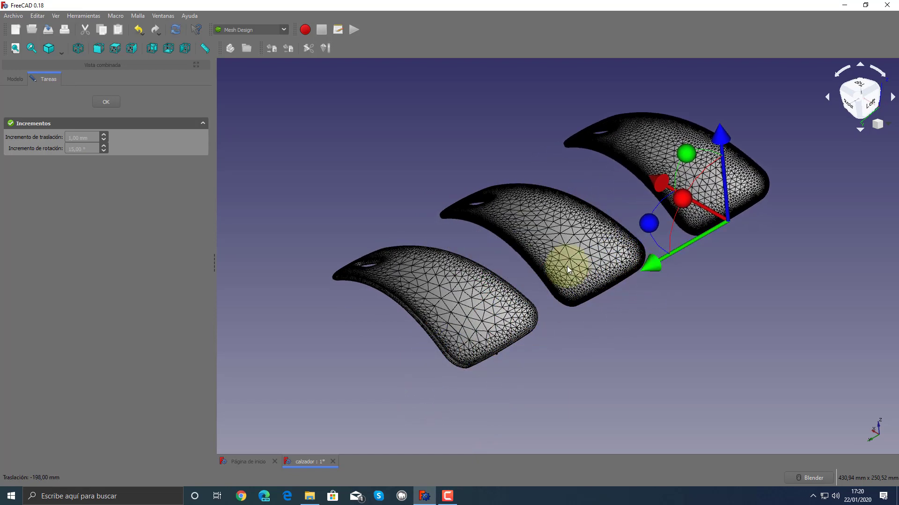
left_click(106, 101)
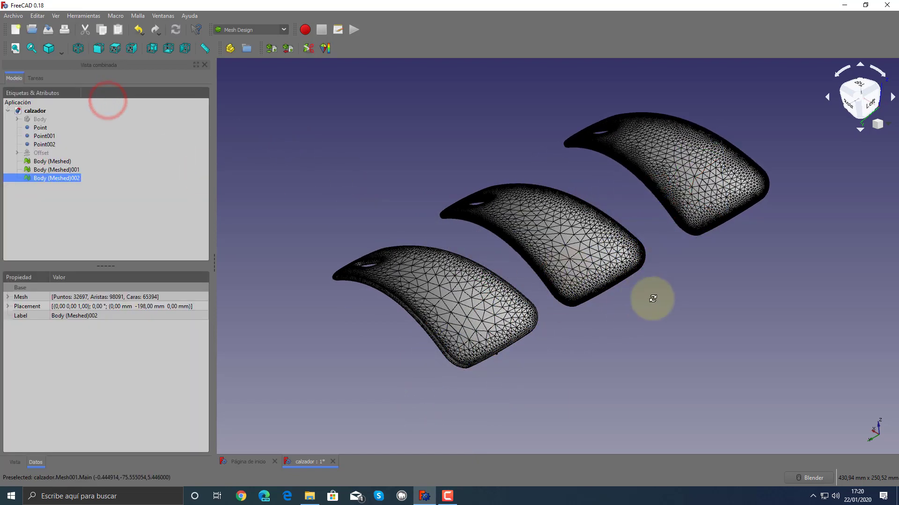
mouse_move(648, 297)
middle_mouse_down()
mouse_move(578, 323)
mouse_move(626, 237)
mouse_move(576, 301)
mouse_move(667, 279)
mouse_move(609, 288)
mouse_move(678, 210)
middle_mouse_up()
- Zoom, orbit and pan to centre and compare the three meshes
scroll(661, 164, "down", 2)
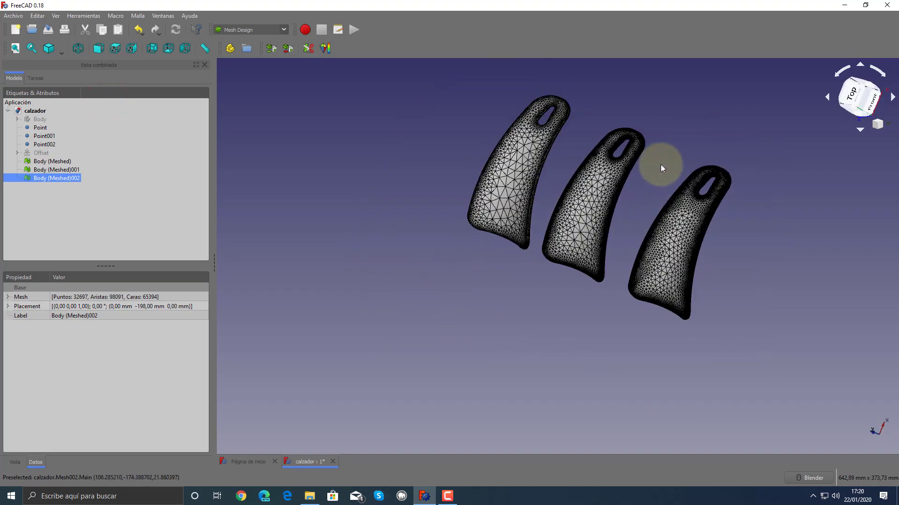
scroll(661, 164, "up", 5)
scroll(655, 162, "down", 2)
scroll(643, 214, "down", 1)
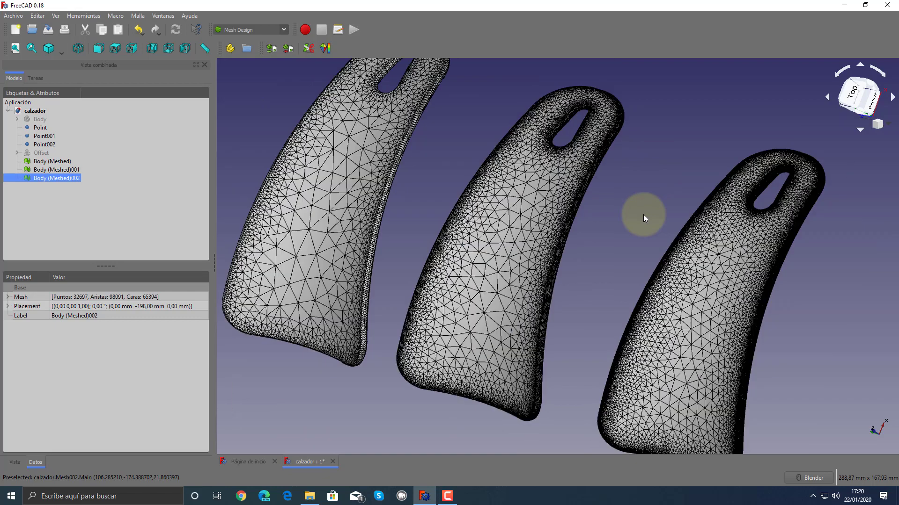
scroll(643, 215, "down", 1)
middle_click_drag(621, 291, 623, 297)
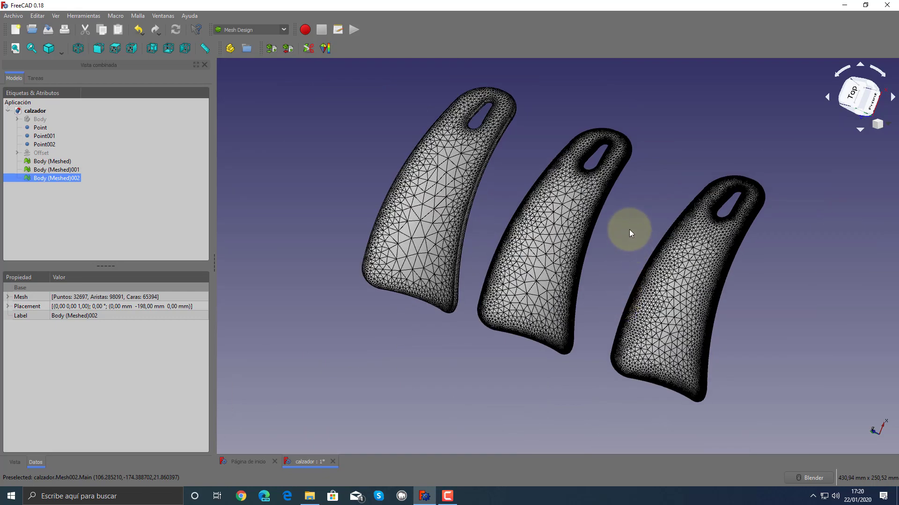
middle_click_drag(630, 201, 598, 221, "shift")
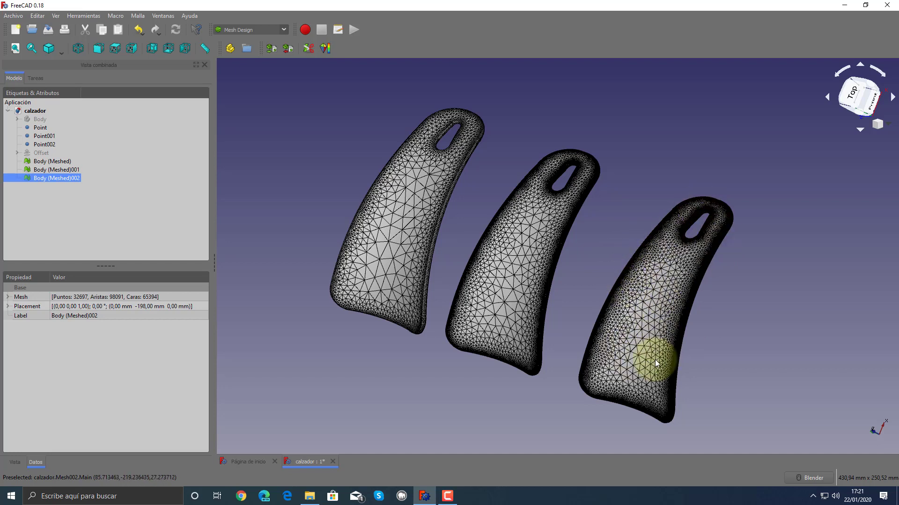
- Set the draw style to Sombreado and orbit to view the three meshes edge-on
left_click(60, 51)
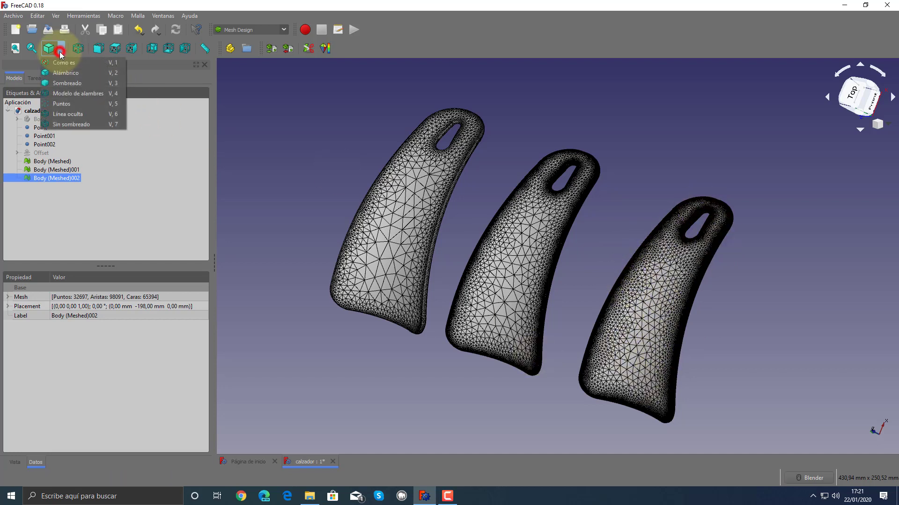
left_click(76, 84)
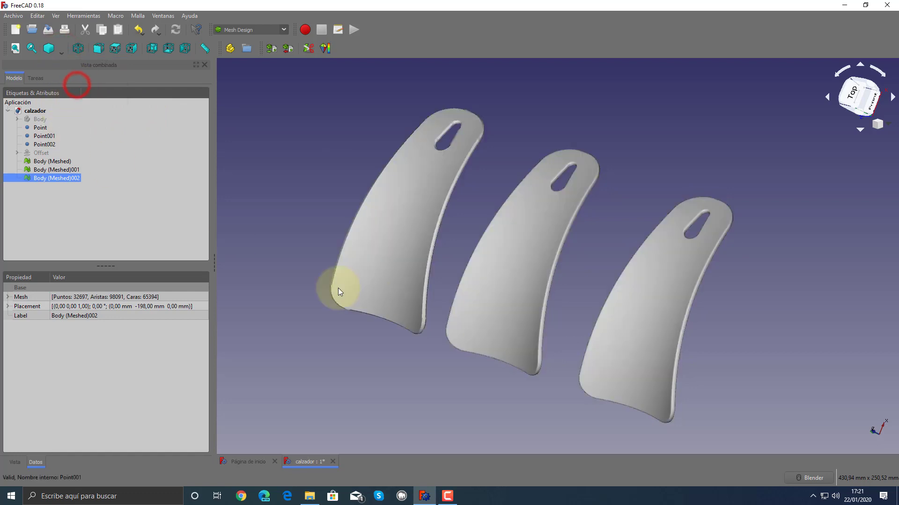
middle_click_drag(743, 275, 637, 300)
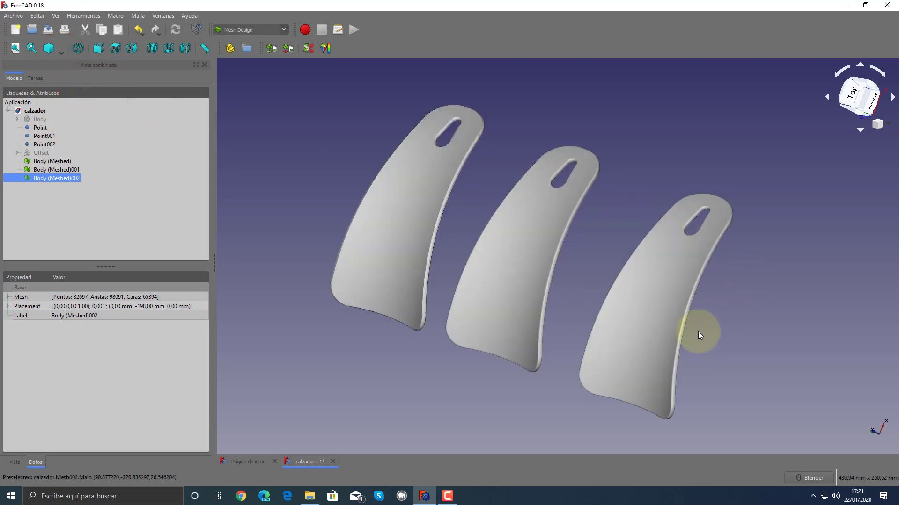
scroll(637, 289, "down", 2)
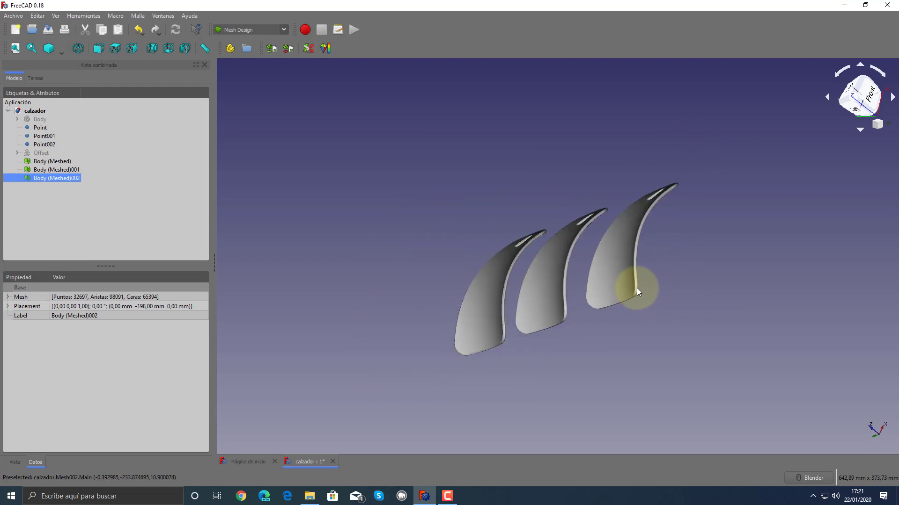
scroll(637, 287, "up", 6)
middle_click_drag(514, 308, 510, 291)
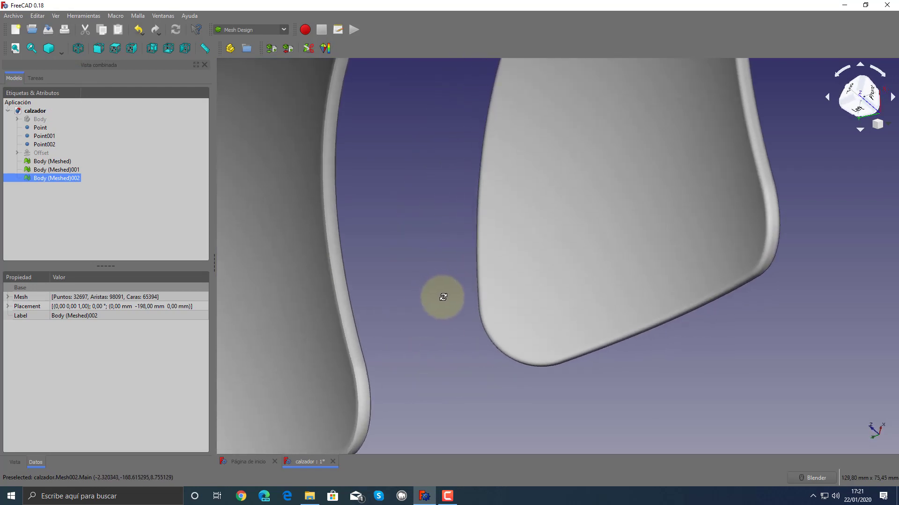
middle_click_drag(437, 285, 355, 394)
scroll(353, 398, "down", 2)
scroll(353, 398, "up", 3)
- Zoom in and out to compare the shaded curve finish of the three meshes
scroll(366, 352, "up", 2)
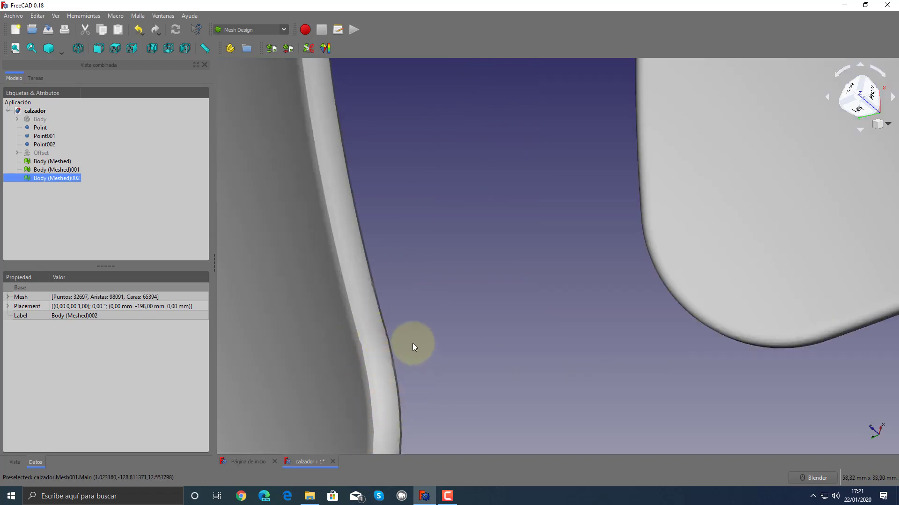
scroll(411, 343, "down", 2)
scroll(412, 344, "down", 2)
scroll(360, 349, "up", 3)
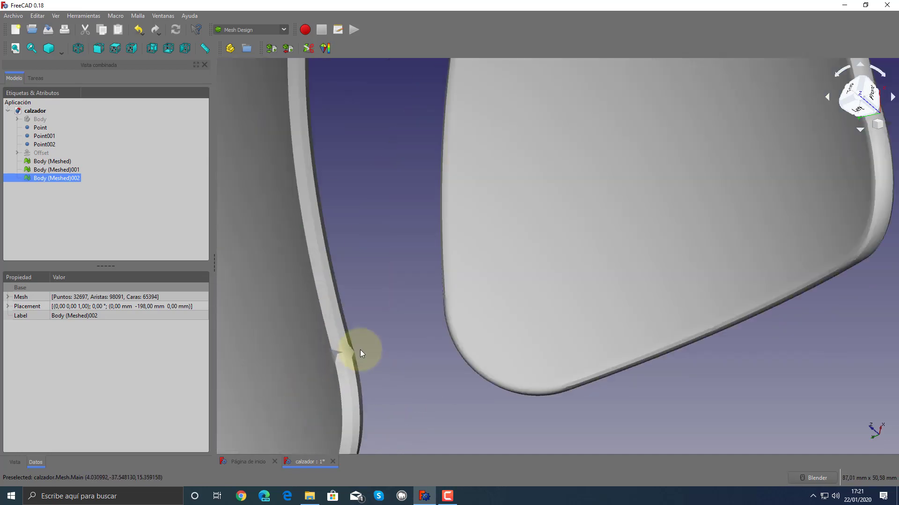
scroll(458, 337, "down", 4)
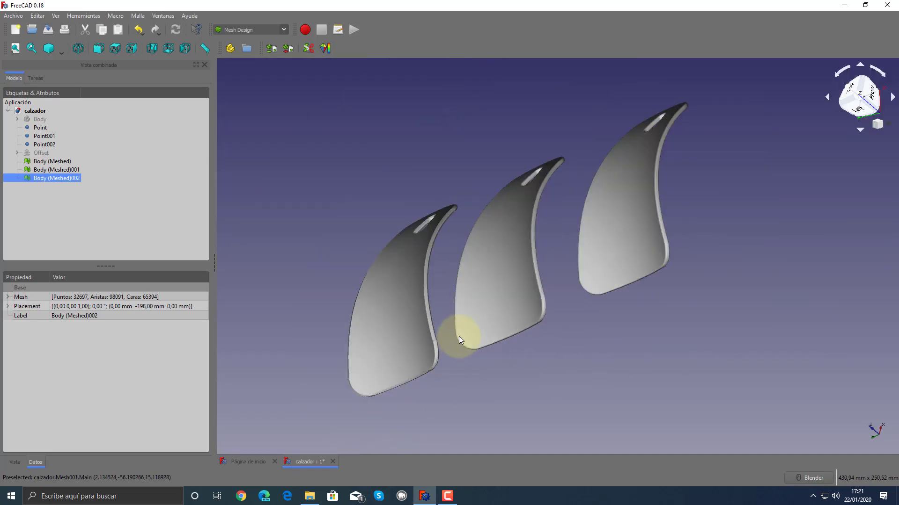
scroll(548, 295, "up", 4)
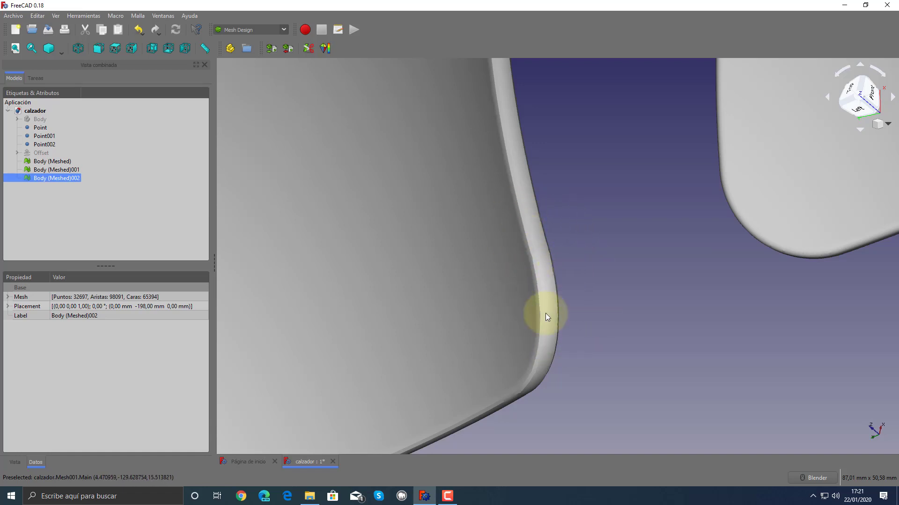
scroll(558, 336, "down", 3)
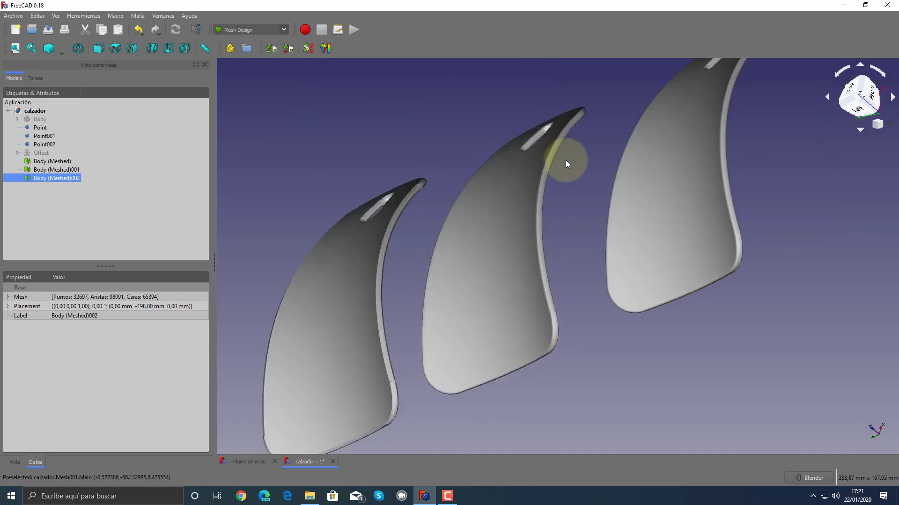
mouse_move(585, 332)
middle_mouse_down()
mouse_move(631, 315)
mouse_move(623, 321)
middle_mouse_up()
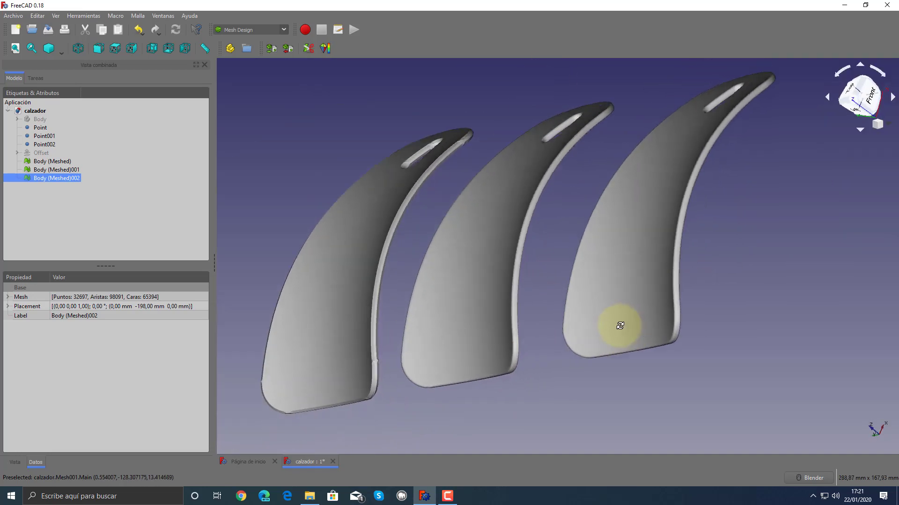
scroll(681, 310, "up", 5)
scroll(681, 310, "up", 2)
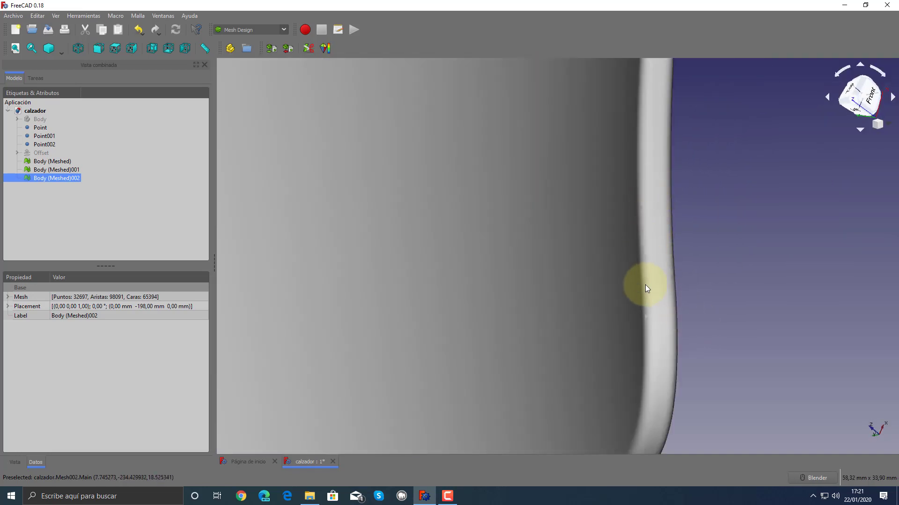
scroll(661, 383, "down", 2)
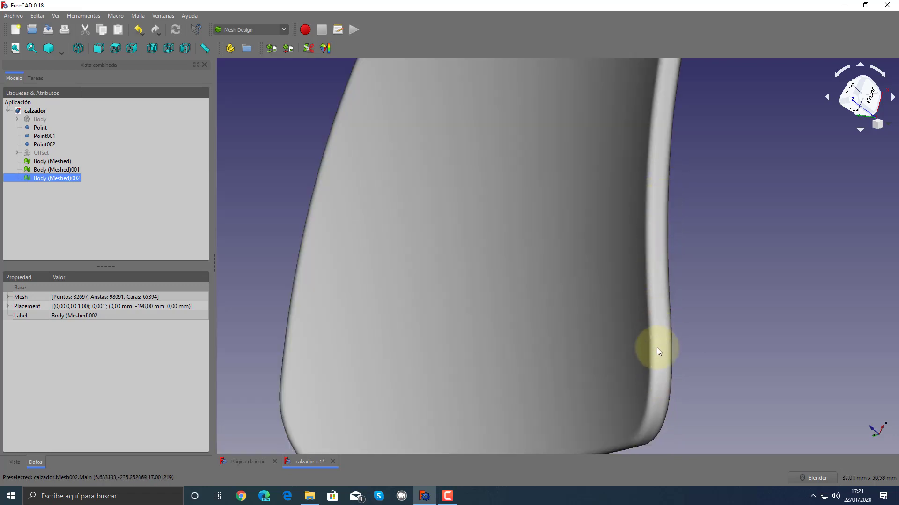
- Orbit from the left side round to a top view of all three shoehorns
mouse_move(657, 351)
middle_mouse_down()
mouse_move(509, 315)
mouse_move(541, 287)
middle_mouse_up()
scroll(562, 257, "down", 5)
scroll(571, 236, "up", 4)
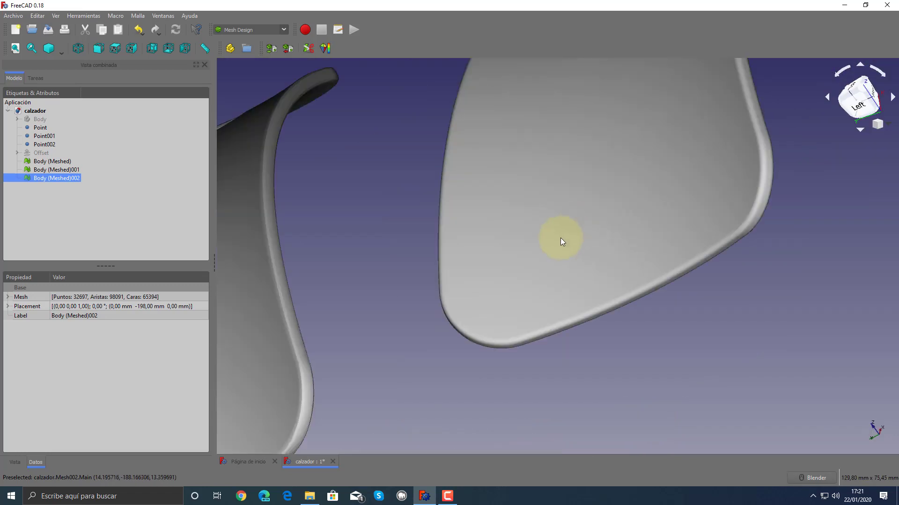
mouse_move(560, 238)
middle_mouse_down()
mouse_move(642, 221)
mouse_move(486, 266)
mouse_move(473, 293)
middle_mouse_up()
scroll(515, 190, "down", 3)
mouse_move(515, 190)
middle_mouse_down()
mouse_move(323, 408)
mouse_move(453, 281)
mouse_move(505, 261)
mouse_move(319, 351)
middle_mouse_up()
scroll(454, 281, "down", 3)
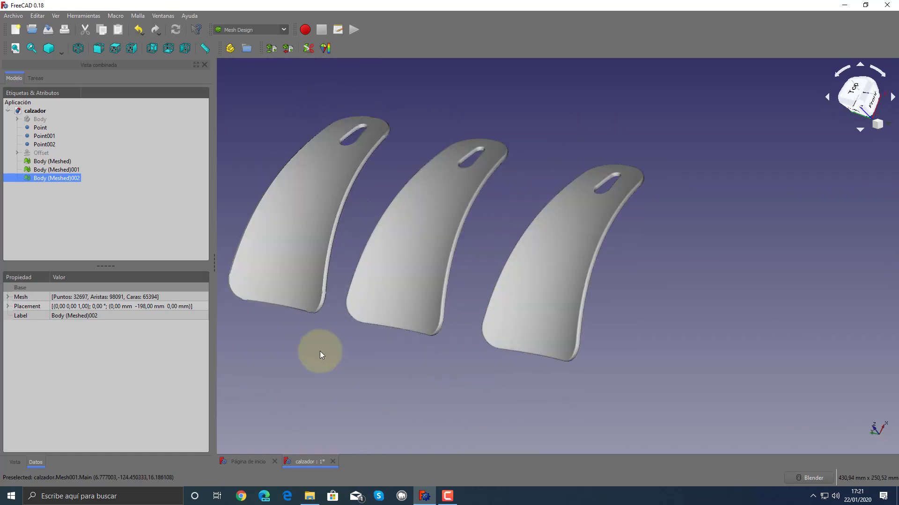
- Show the meshes in Alámbrico wireframe and toggle Body (Meshed)002's visibility to compare
left_click(61, 53)
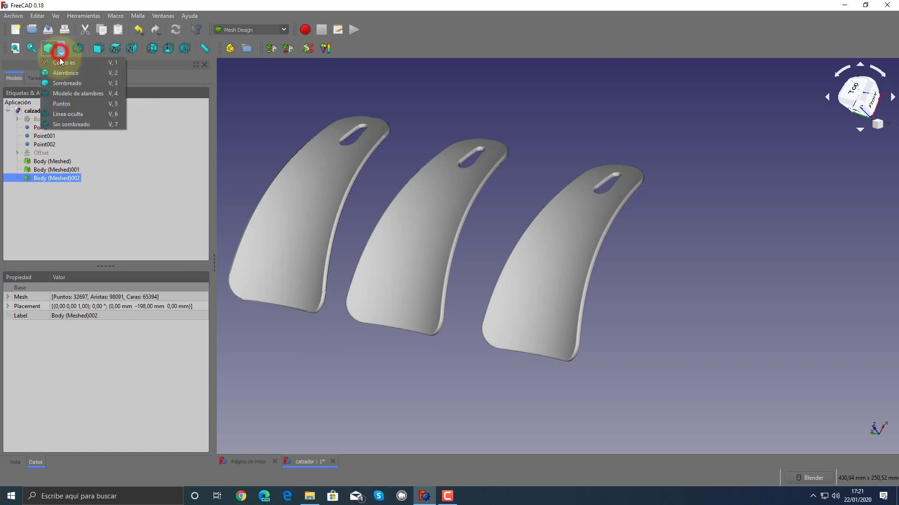
left_click(63, 94)
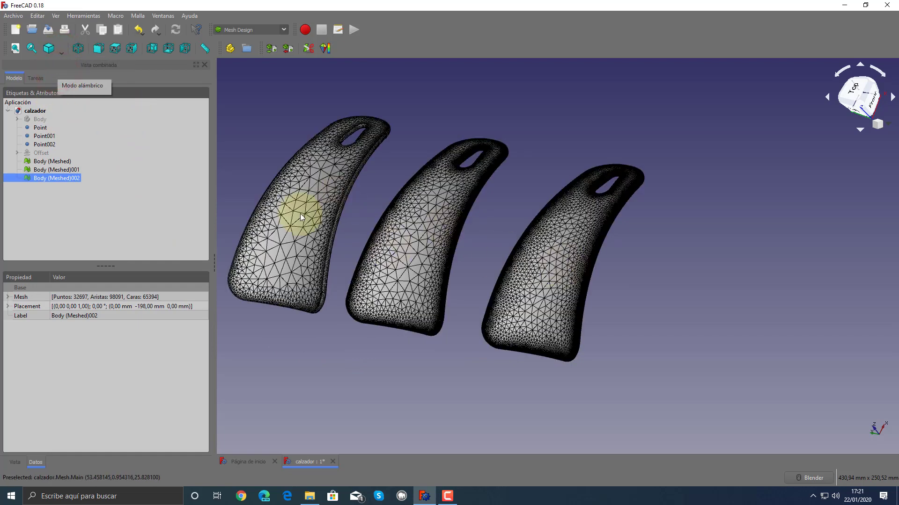
left_click(307, 192)
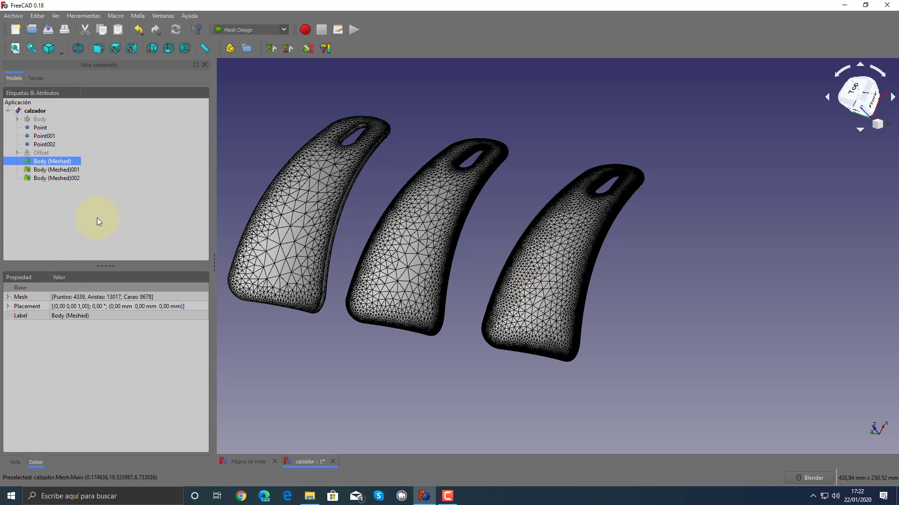
left_click(69, 179)
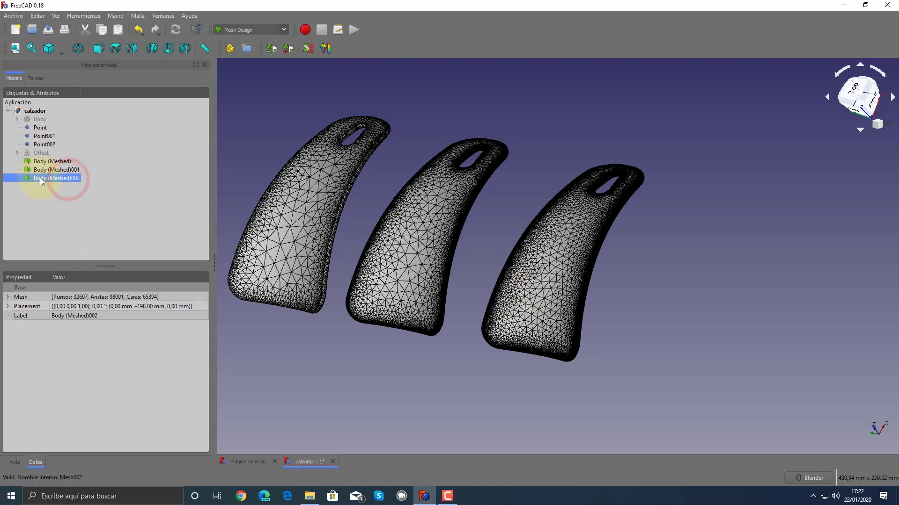
key("space")
key("space")
key("space")
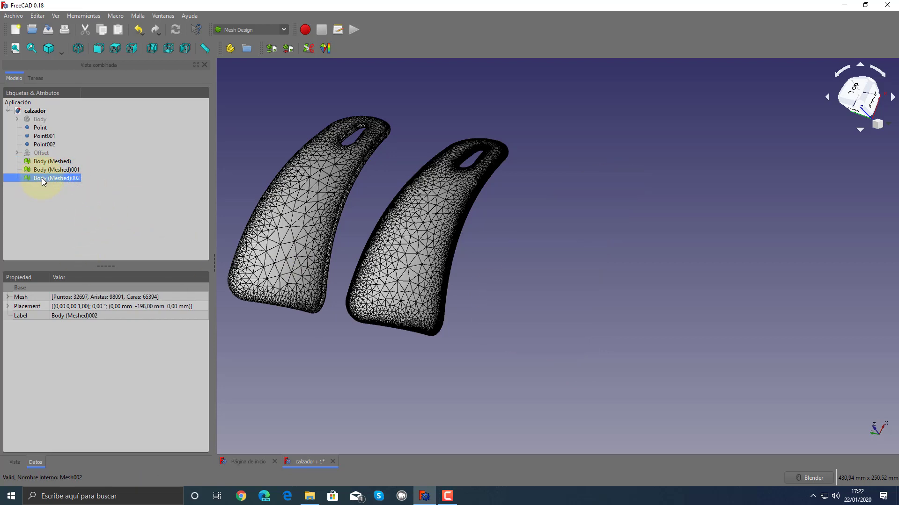
key("space")
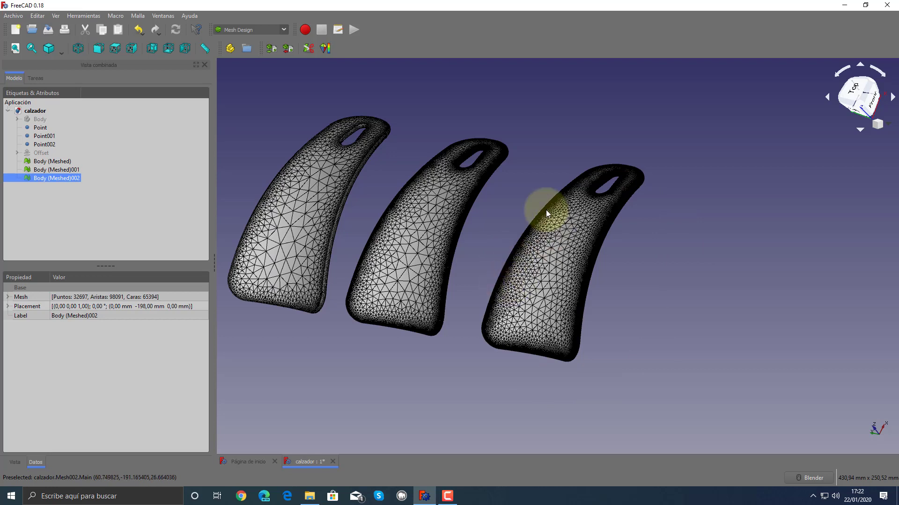
- Begin a Malla > Exportar malla STL export of Body (Meshed)002, then cancel it
left_click(141, 17)
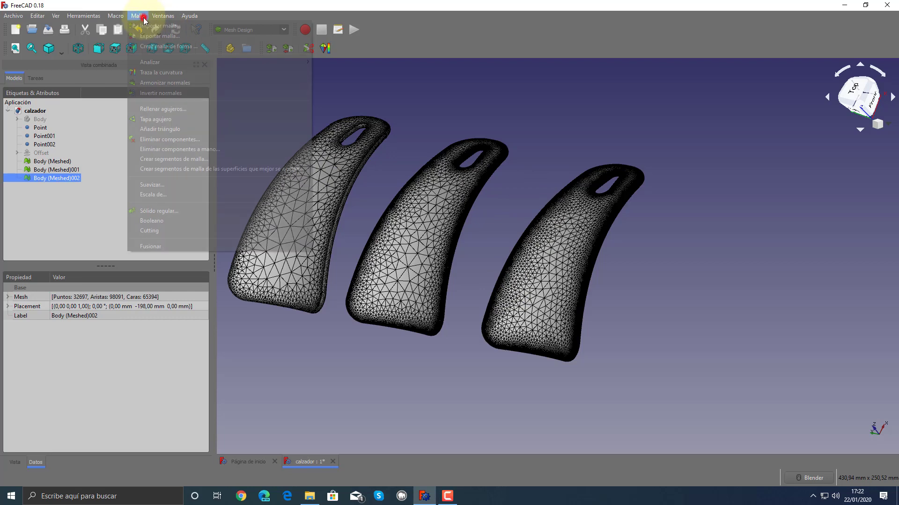
left_click(167, 38)
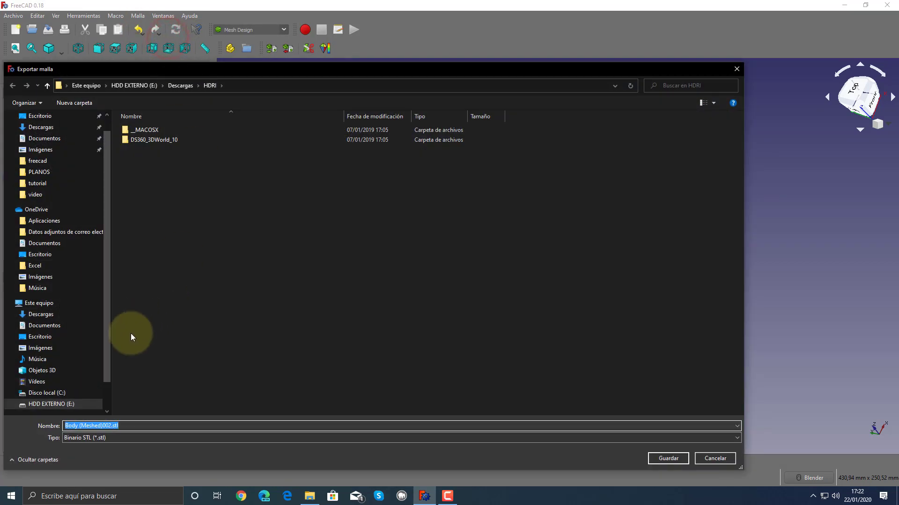
left_click(116, 426)
left_click_drag(64, 425, 111, 425)
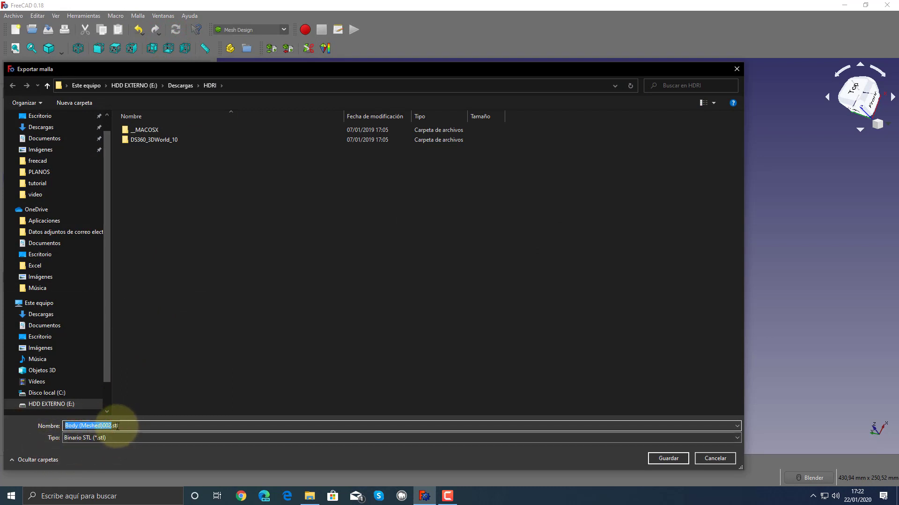
left_click(705, 459)
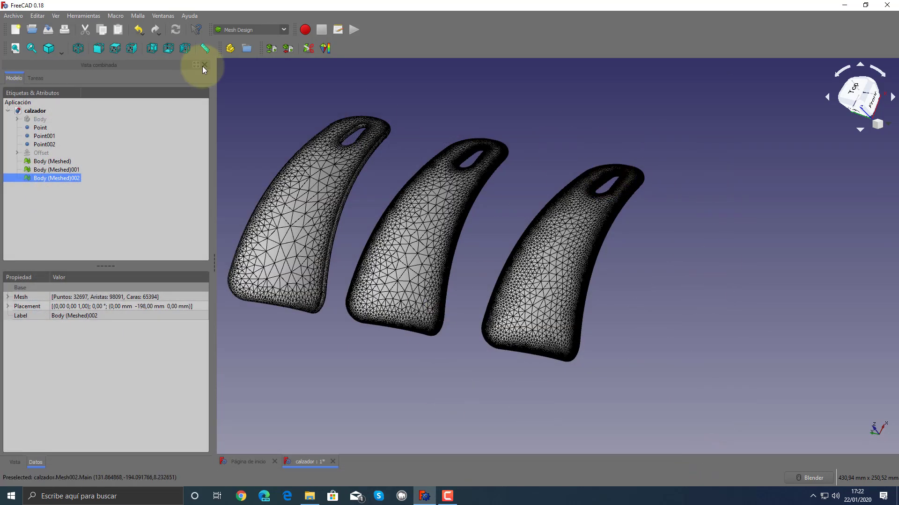
left_click(13, 16)
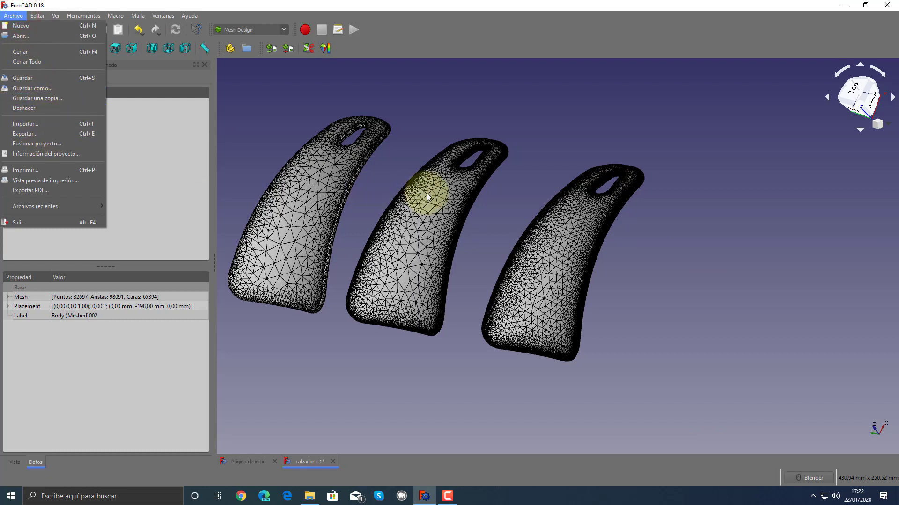
- Dismiss the Archivo and Malla menus, fit all three wireframe shoehorns in view, and tilt to a flatter angle
left_click(578, 142)
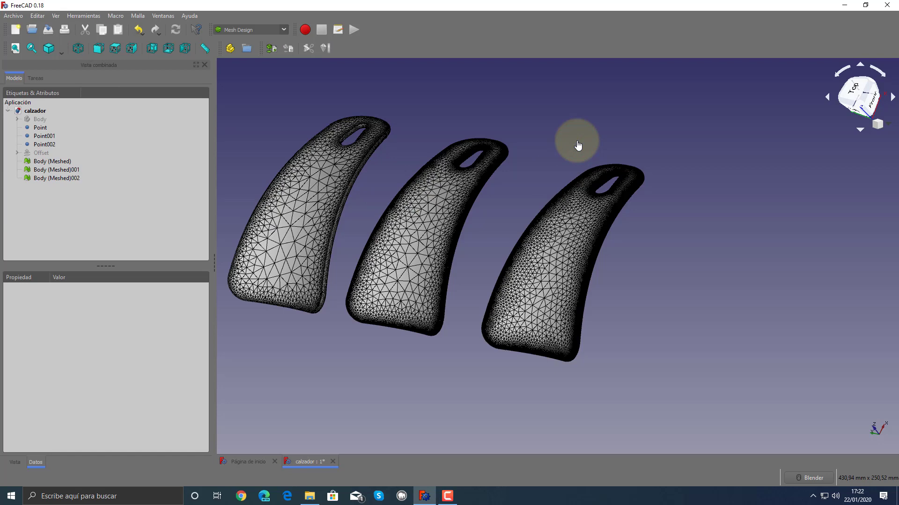
left_click(141, 16)
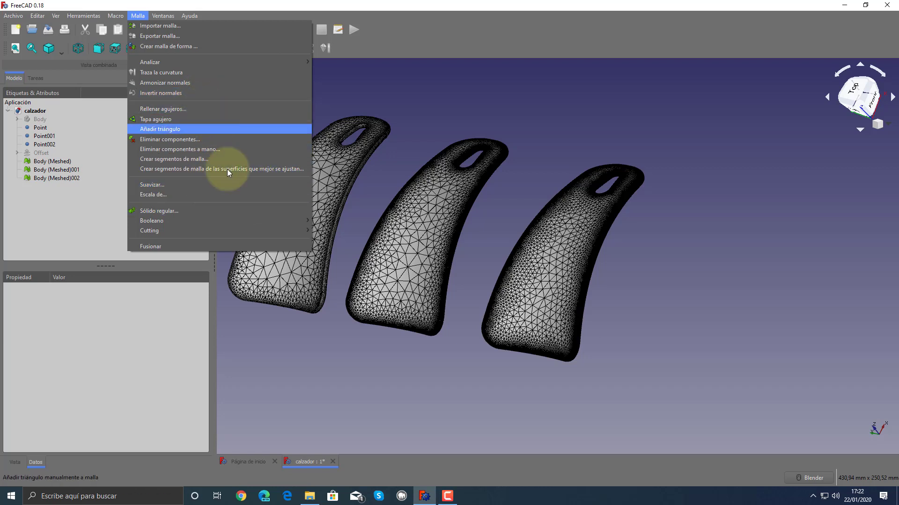
left_click(440, 110)
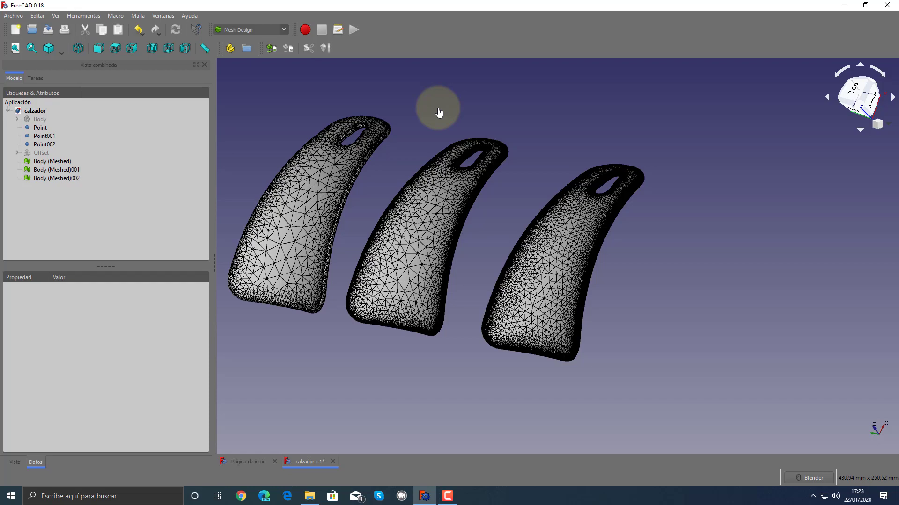
left_click(16, 49)
middle_click_drag(537, 419, 446, 386)
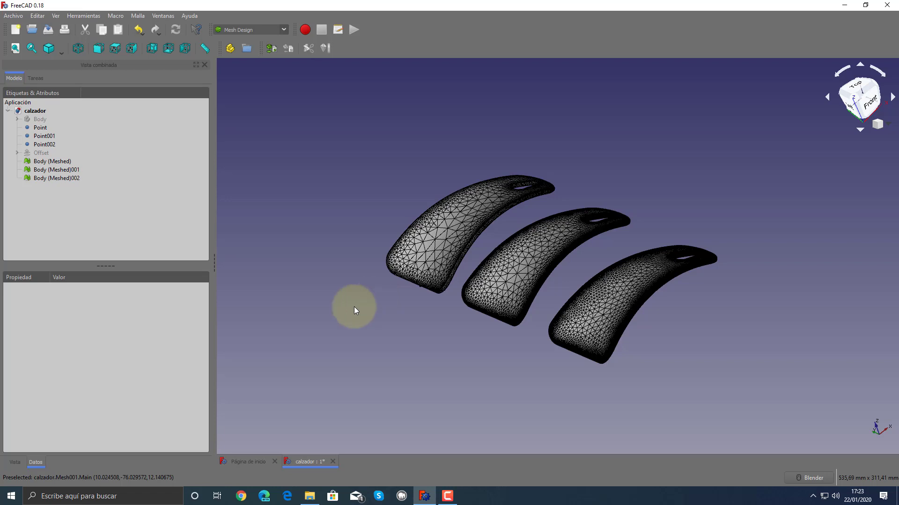
left_click(138, 16)
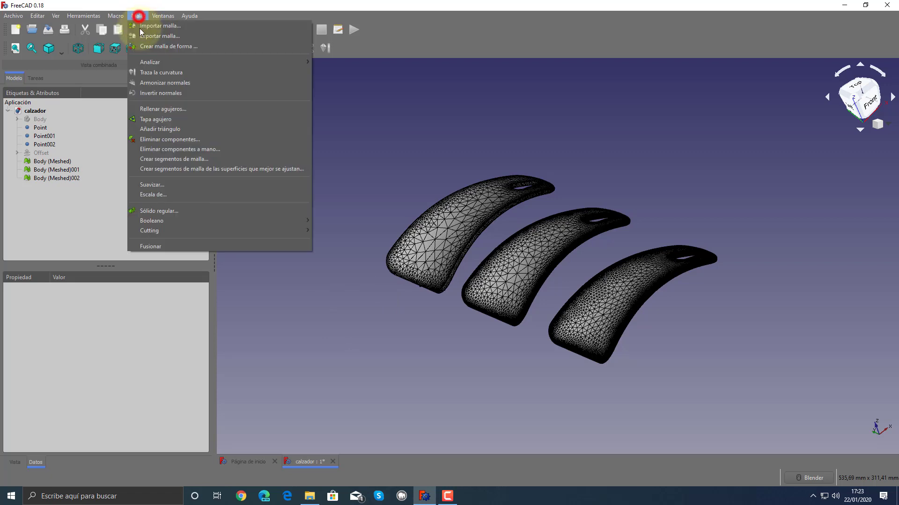
left_click(164, 50)
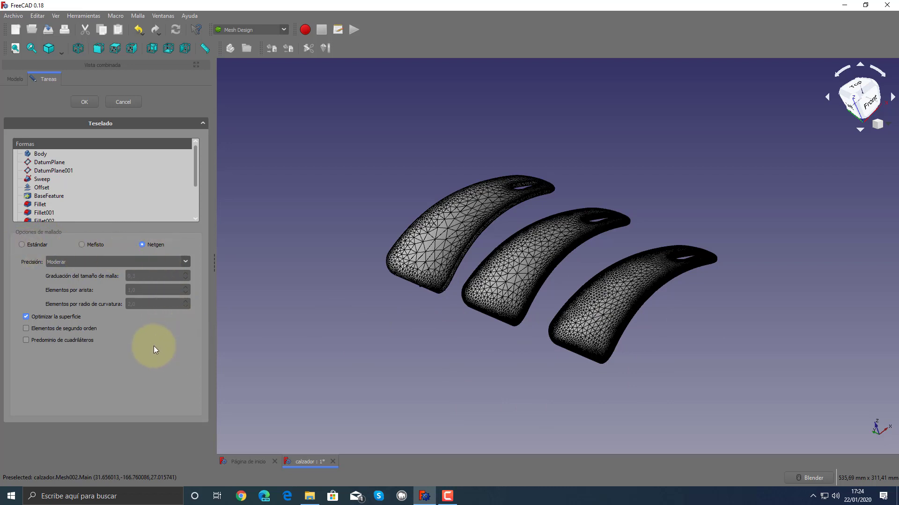
left_click(130, 102)
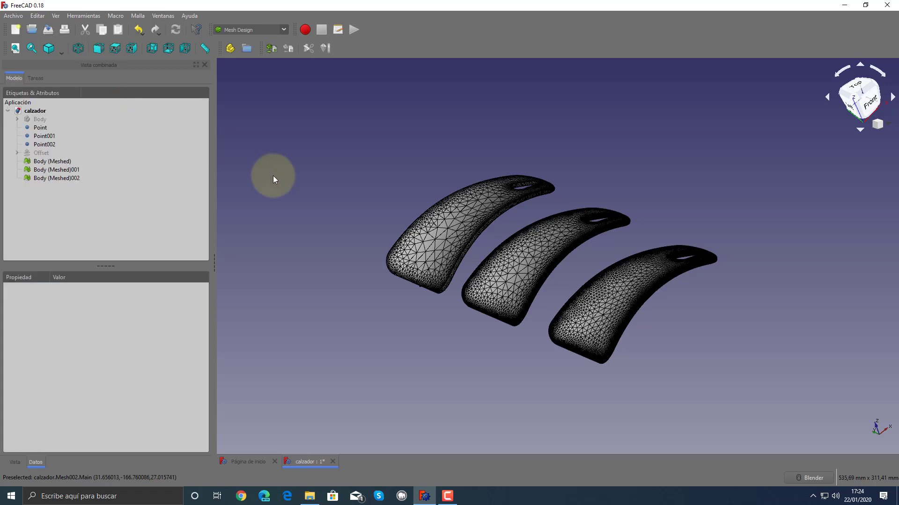